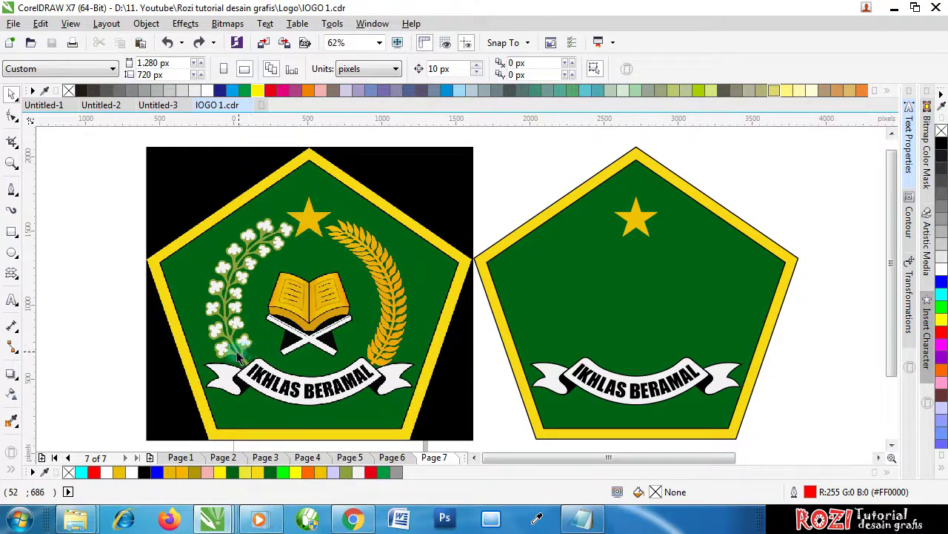
{"action": "left_click", "coordinate": [269, 230]}
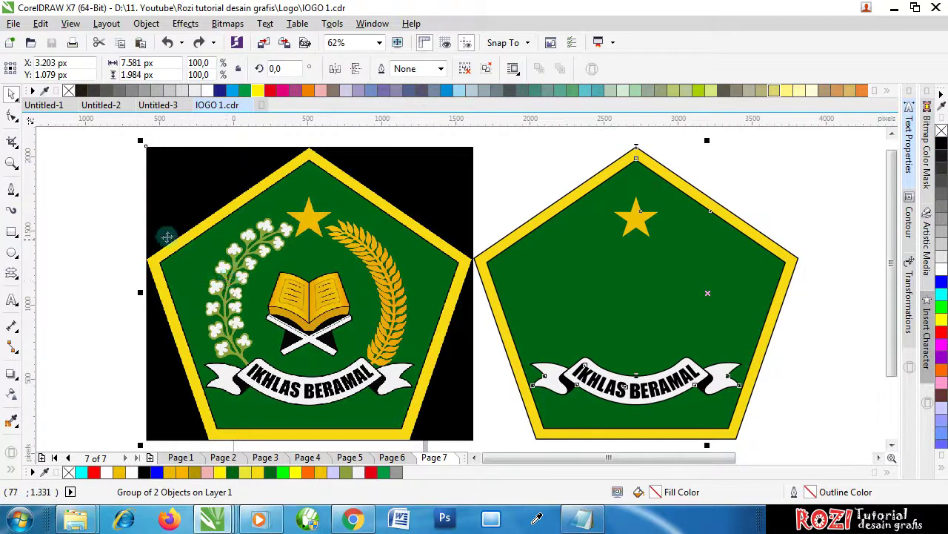
{"action": "left_click", "coordinate": [119, 229]}
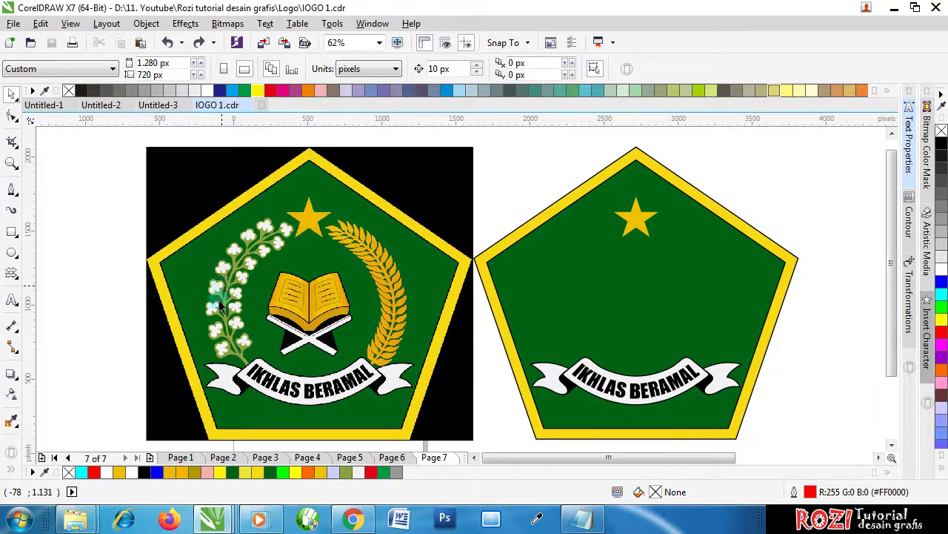
Start a Pen tool outline at the cotton branch's base by the ribbon and trace up the stem's lower left edge
{"action": "scroll", "coordinate": [169, 348], "scroll_direction": "up", "scroll_amount": 2}
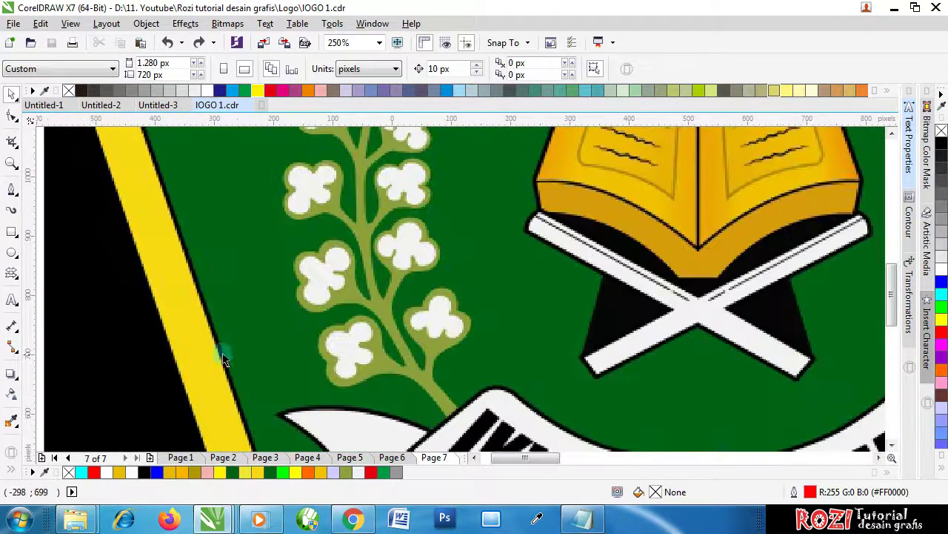
{"action": "left_click", "coordinate": [20, 199]}
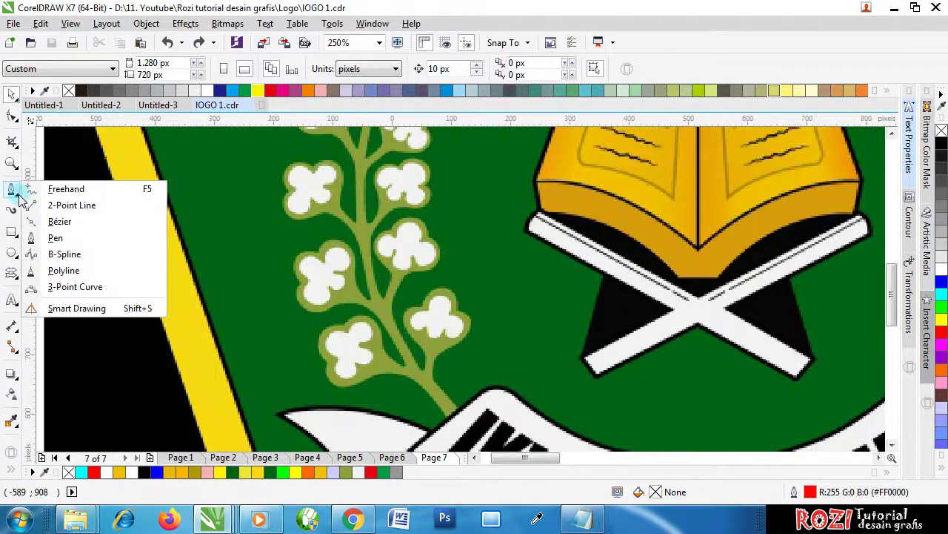
{"action": "left_click", "coordinate": [57, 238]}
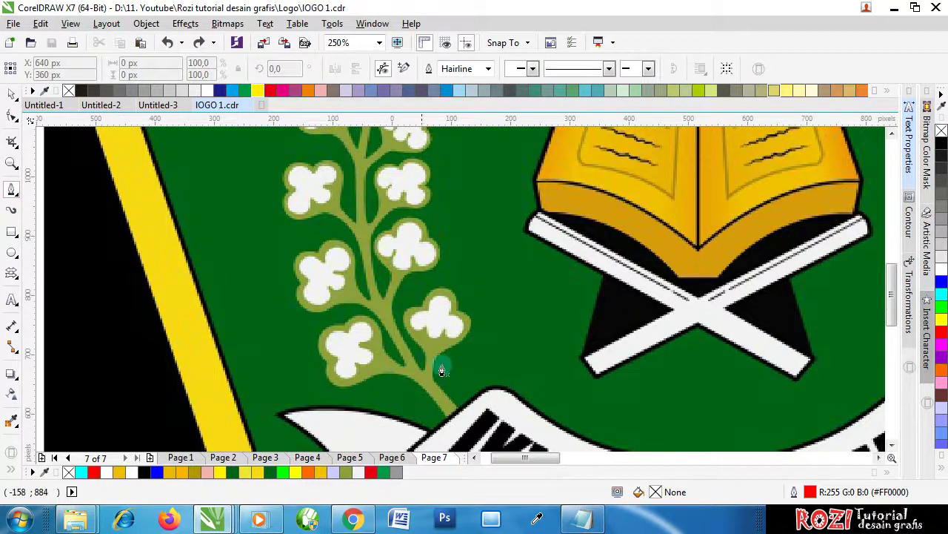
{"action": "scroll", "coordinate": [442, 370], "scroll_direction": "down", "scroll_amount": 1}
{"action": "scroll", "coordinate": [430, 371], "scroll_direction": "up", "scroll_amount": 1}
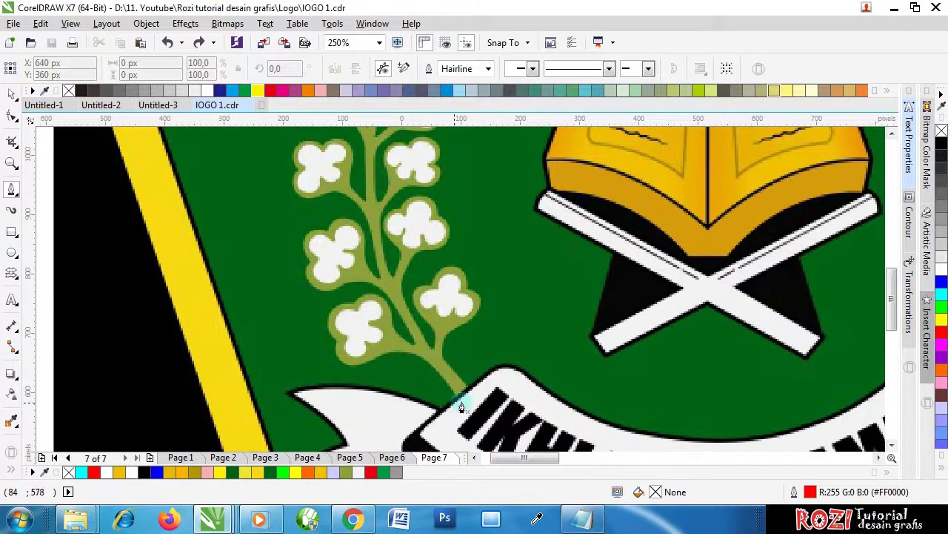
{"action": "scroll", "coordinate": [461, 400], "scroll_direction": "up", "scroll_amount": 3}
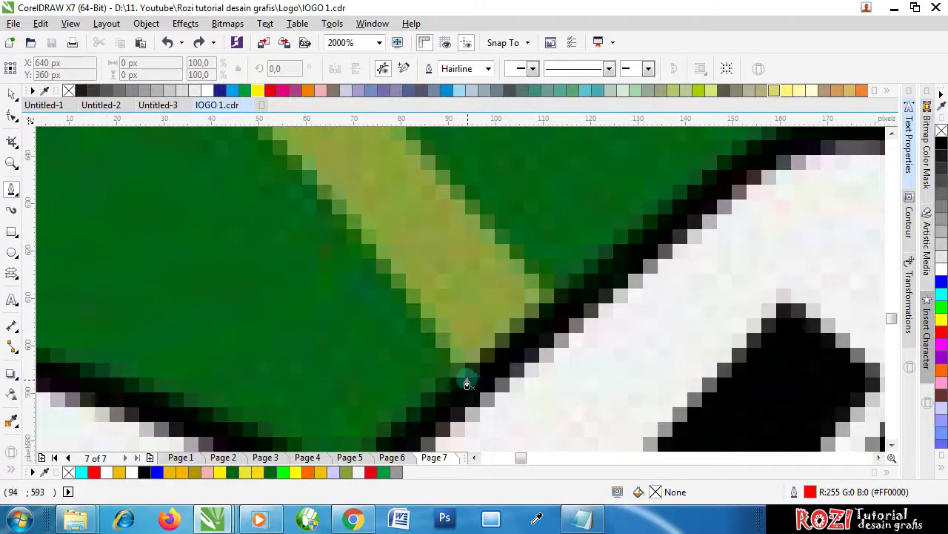
{"action": "left_click", "coordinate": [464, 376]}
{"action": "scroll", "coordinate": [571, 361], "scroll_direction": "down", "scroll_amount": 3}
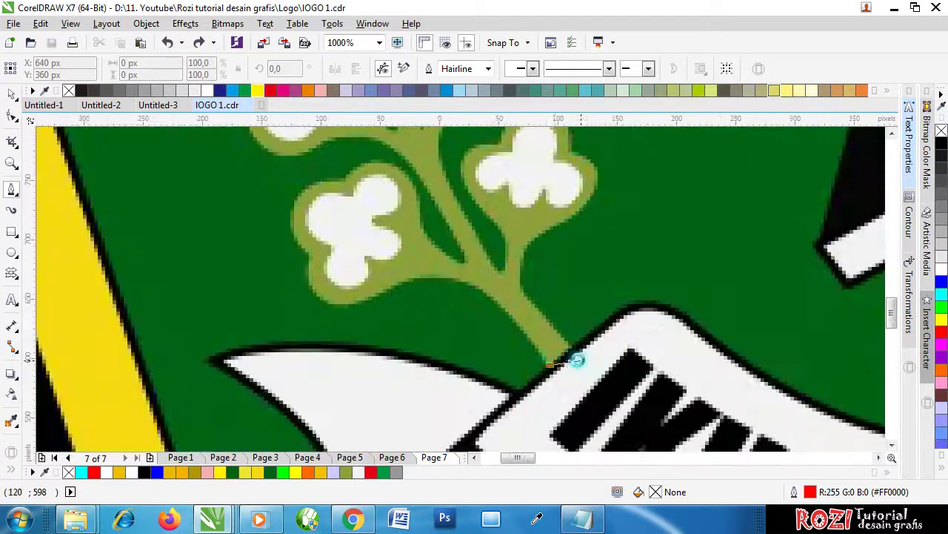
{"action": "scroll", "coordinate": [502, 328], "scroll_direction": "up", "scroll_amount": 3}
{"action": "scroll", "coordinate": [522, 252], "scroll_direction": "down", "scroll_amount": 1}
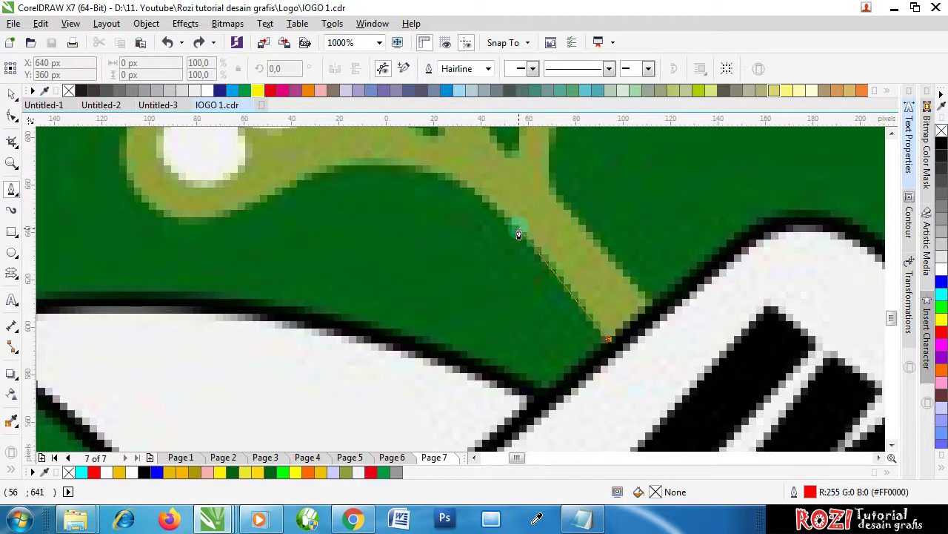
{"action": "left_click_drag", "start_coordinate": [492, 203], "coordinate": [449, 177]}
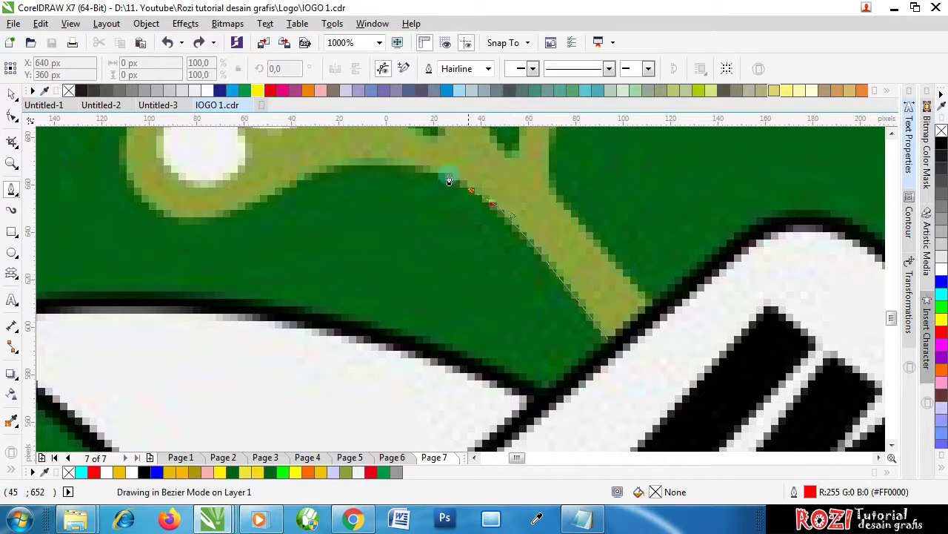
{"action": "left_click", "coordinate": [443, 171]}
{"action": "scroll", "coordinate": [354, 155], "scroll_direction": "down", "scroll_amount": 1}
{"action": "scroll", "coordinate": [366, 188], "scroll_direction": "up", "scroll_amount": 2}
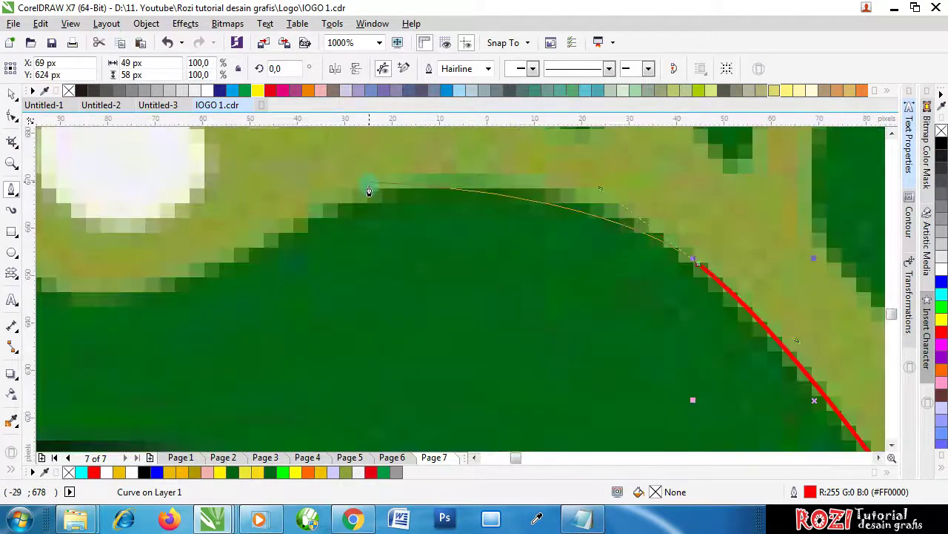
{"action": "left_click_drag", "start_coordinate": [352, 201], "coordinate": [286, 205]}
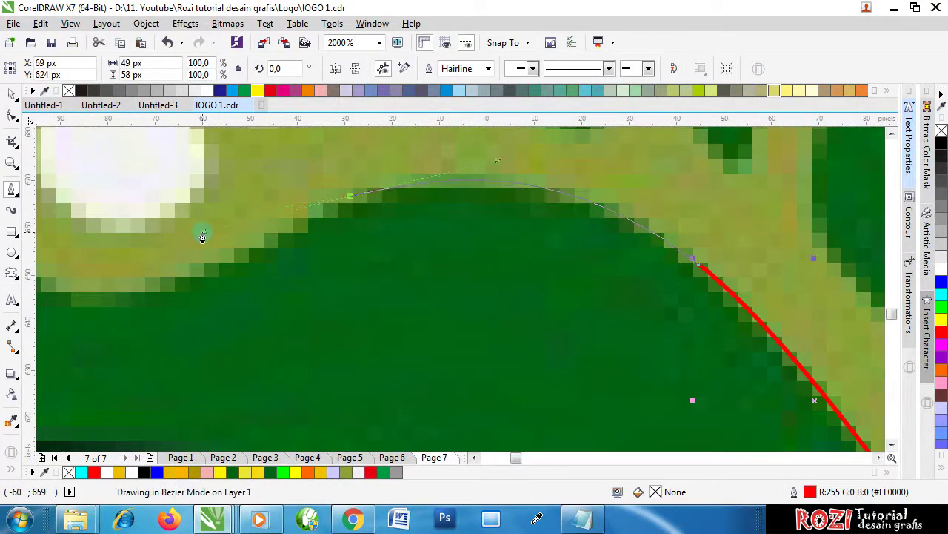
{"action": "scroll", "coordinate": [271, 205], "scroll_direction": "down", "scroll_amount": 2}
{"action": "scroll", "coordinate": [233, 262], "scroll_direction": "up", "scroll_amount": 2}
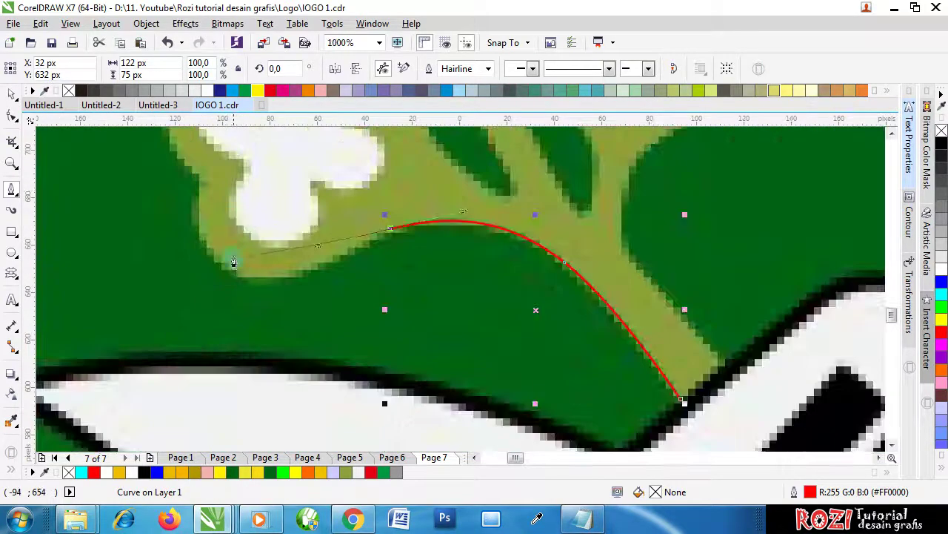
{"action": "left_click_drag", "start_coordinate": [242, 279], "coordinate": [170, 262]}
{"action": "scroll", "coordinate": [303, 275], "scroll_direction": "down", "scroll_amount": 2}
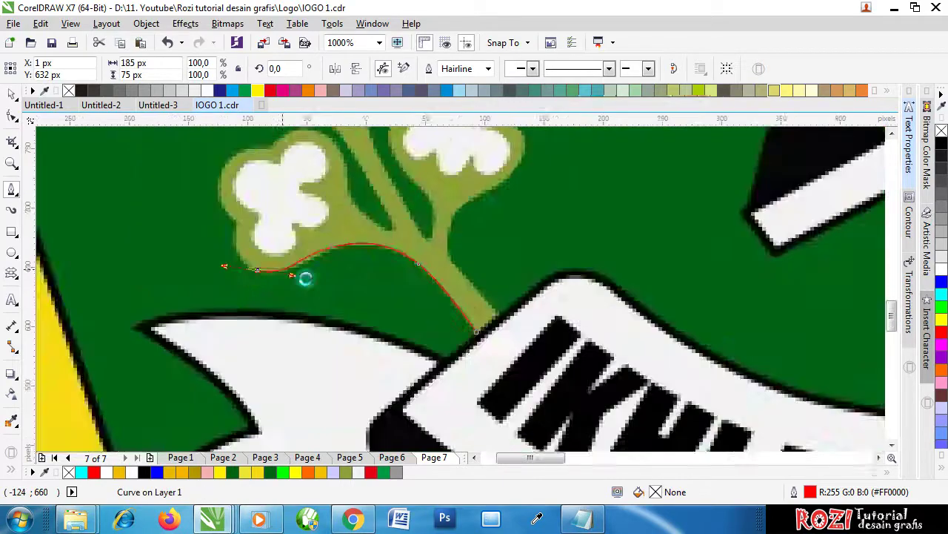
{"action": "scroll", "coordinate": [271, 258], "scroll_direction": "up", "scroll_amount": 3}
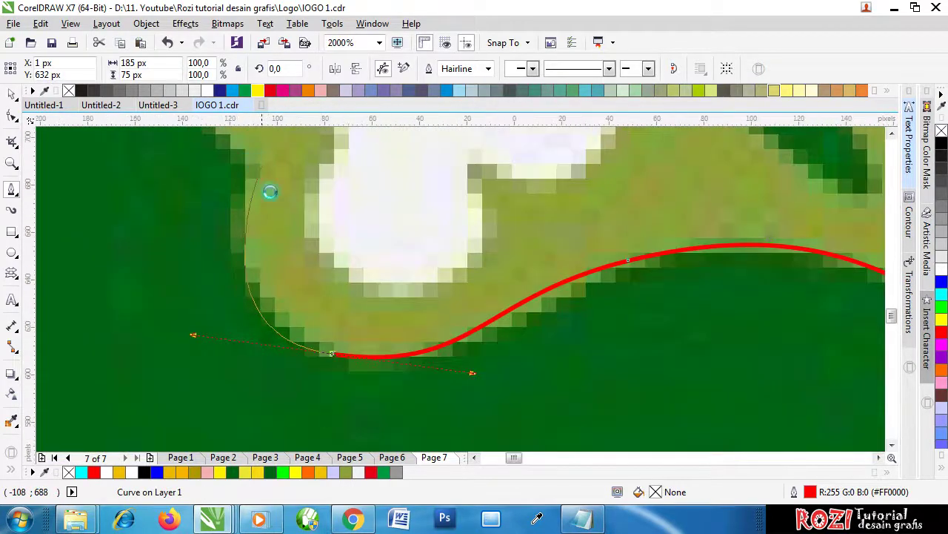
{"action": "scroll", "coordinate": [275, 201], "scroll_direction": "down", "scroll_amount": 2}
{"action": "scroll", "coordinate": [363, 233], "scroll_direction": "up", "scroll_amount": 1}
{"action": "key", "text": "ctrl+z"}
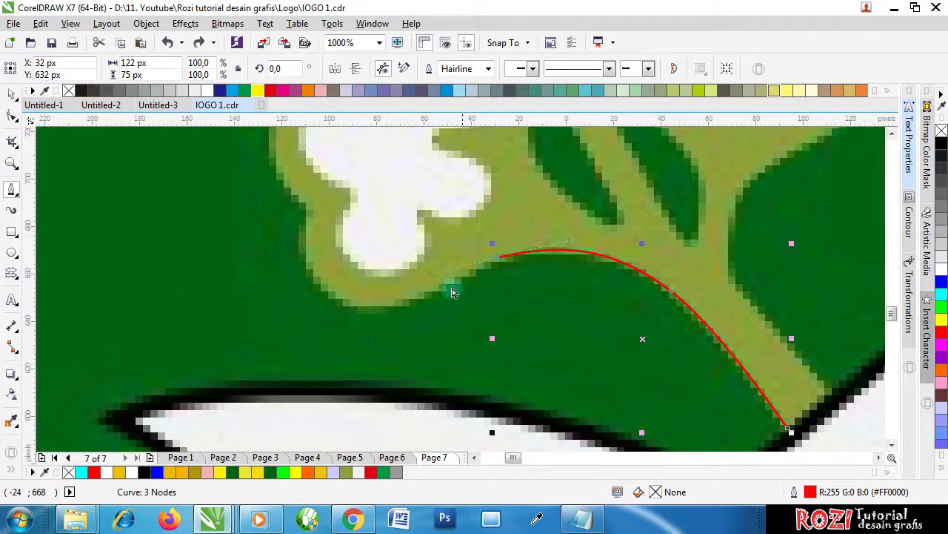
{"action": "key", "text": "ctrl+z"}
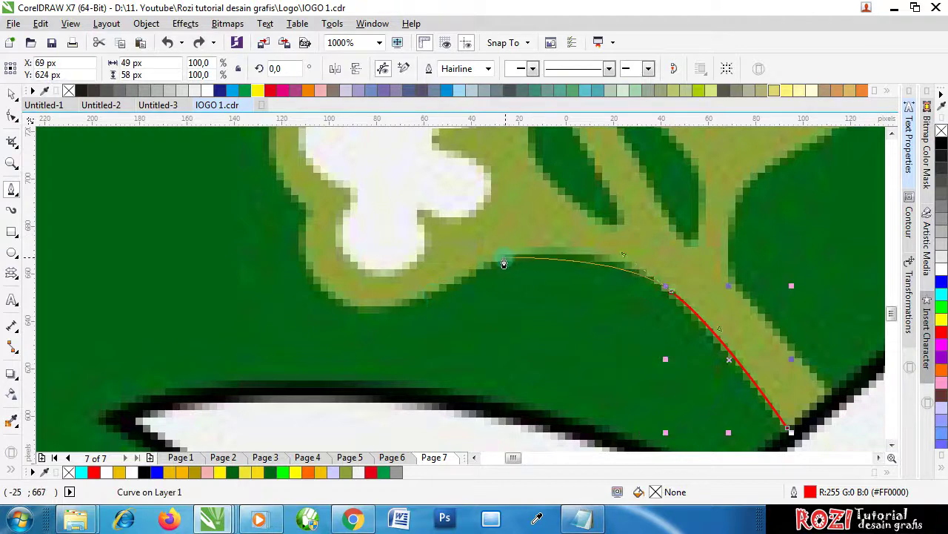
Continue the outline along the underside of the lowest left cotton flower, around its bottom lobe to the notch on its left side
{"action": "left_click_drag", "start_coordinate": [501, 257], "coordinate": [441, 273]}
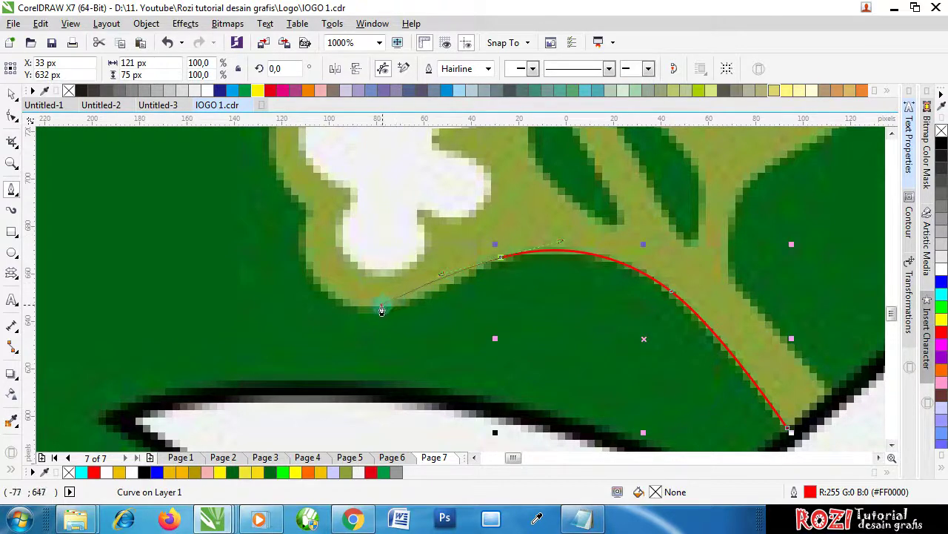
{"action": "left_click_drag", "start_coordinate": [381, 305], "coordinate": [327, 313]}
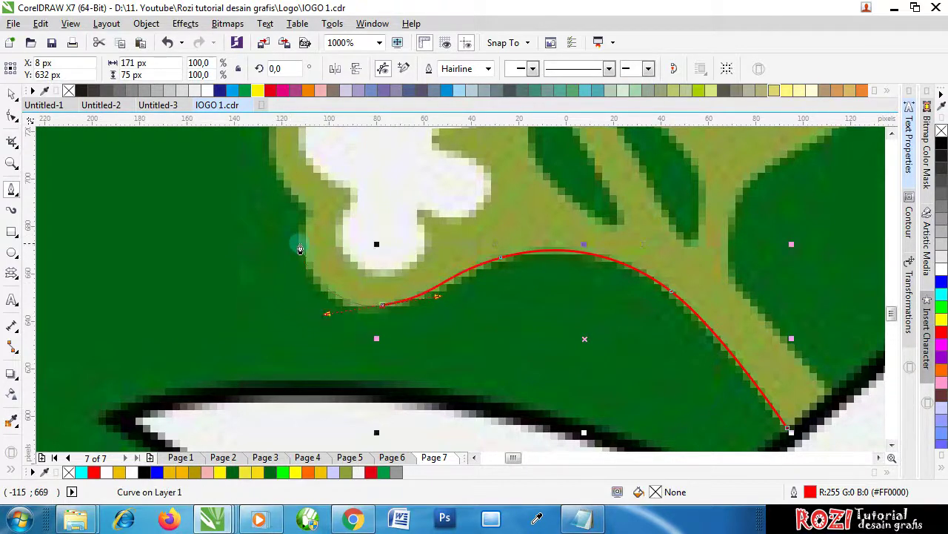
{"action": "left_click_drag", "start_coordinate": [301, 245], "coordinate": [292, 189]}
{"action": "scroll", "coordinate": [315, 211], "scroll_direction": "down", "scroll_amount": 2}
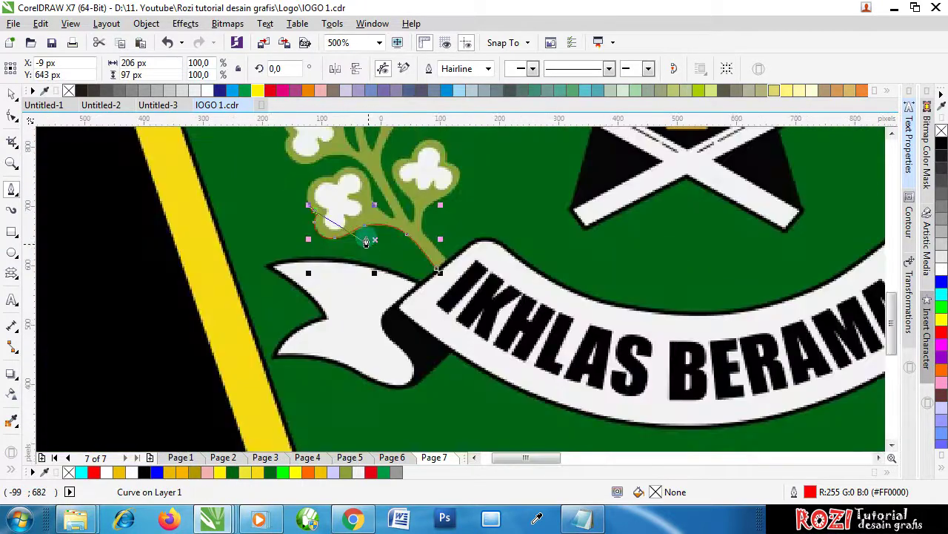
{"action": "scroll", "coordinate": [314, 181], "scroll_direction": "up", "scroll_amount": 2}
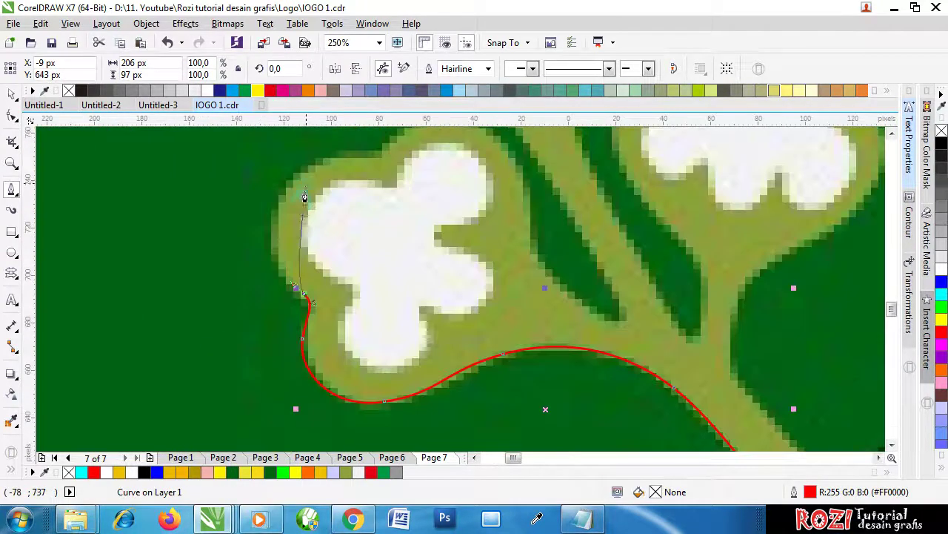
{"action": "left_click", "coordinate": [281, 150]}
{"action": "scroll", "coordinate": [281, 150], "scroll_direction": "down", "scroll_amount": 2}
{"action": "scroll", "coordinate": [354, 180], "scroll_direction": "up", "scroll_amount": 2}
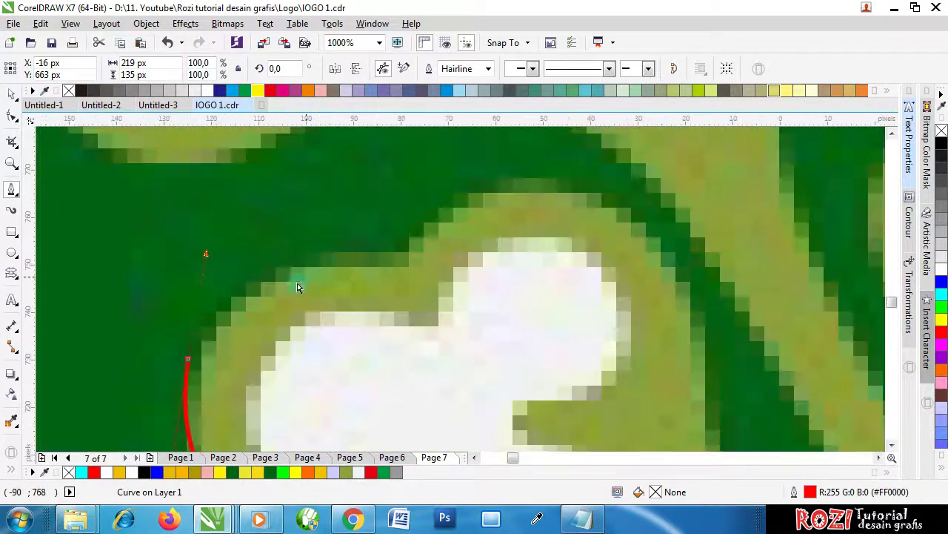
Continue the outline around the left lobe of the lowest left cotton flower to the notch on its top side
{"action": "scroll", "coordinate": [277, 321], "scroll_direction": "down", "scroll_amount": 1}
{"action": "left_click", "coordinate": [245, 341]}
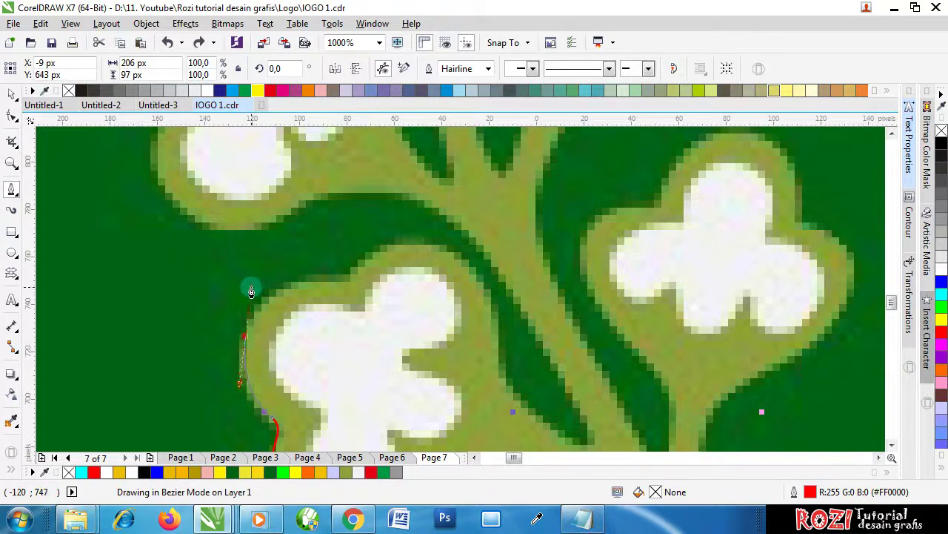
{"action": "left_click_drag", "start_coordinate": [251, 291], "coordinate": [251, 289]}
{"action": "scroll", "coordinate": [305, 311], "scroll_direction": "up", "scroll_amount": 2}
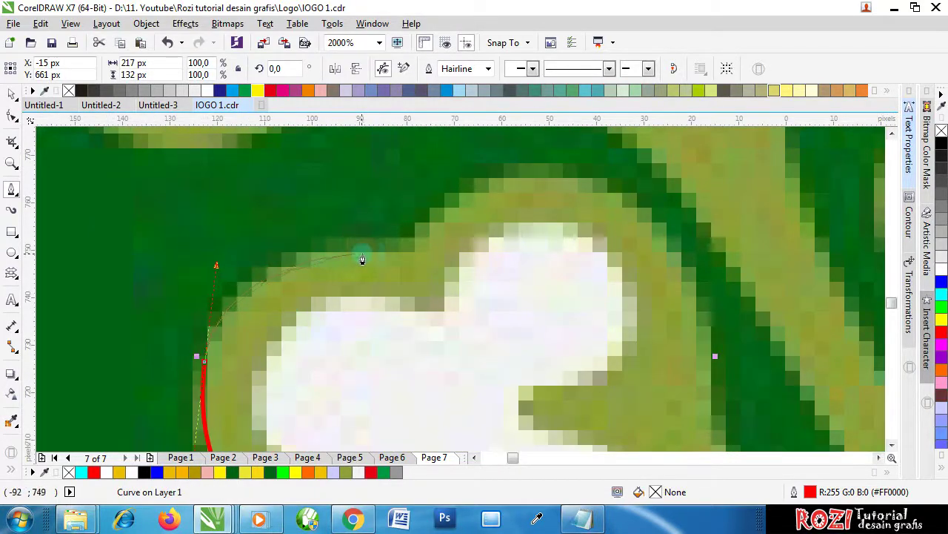
{"action": "left_click_drag", "start_coordinate": [361, 249], "coordinate": [400, 265]}
{"action": "scroll", "coordinate": [415, 266], "scroll_direction": "down", "scroll_amount": 2}
{"action": "scroll", "coordinate": [381, 263], "scroll_direction": "down", "scroll_amount": 1}
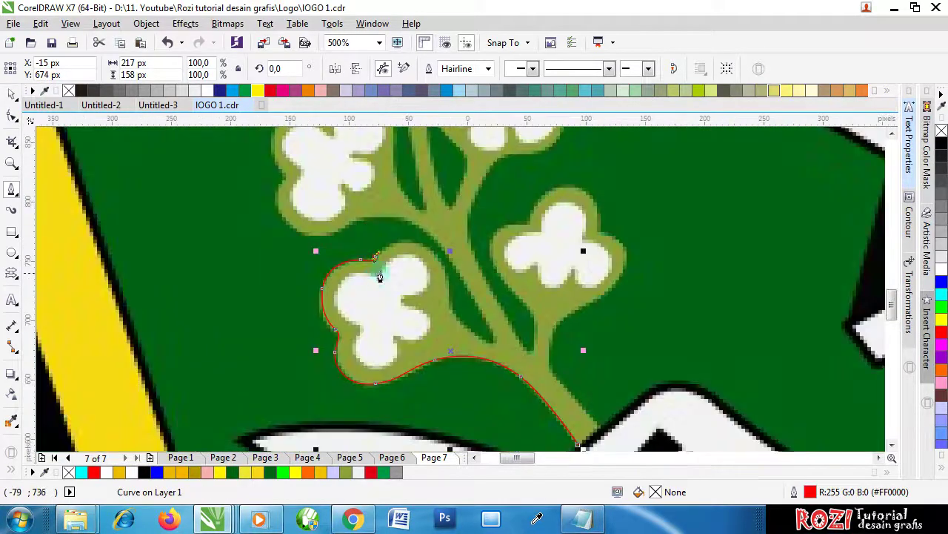
Trace the outline over the upper lobe of the lowest left cotton flower and down its right edge toward the stem
{"action": "scroll", "coordinate": [403, 248], "scroll_direction": "up", "scroll_amount": 3}
{"action": "left_click_drag", "start_coordinate": [422, 230], "coordinate": [507, 227]}
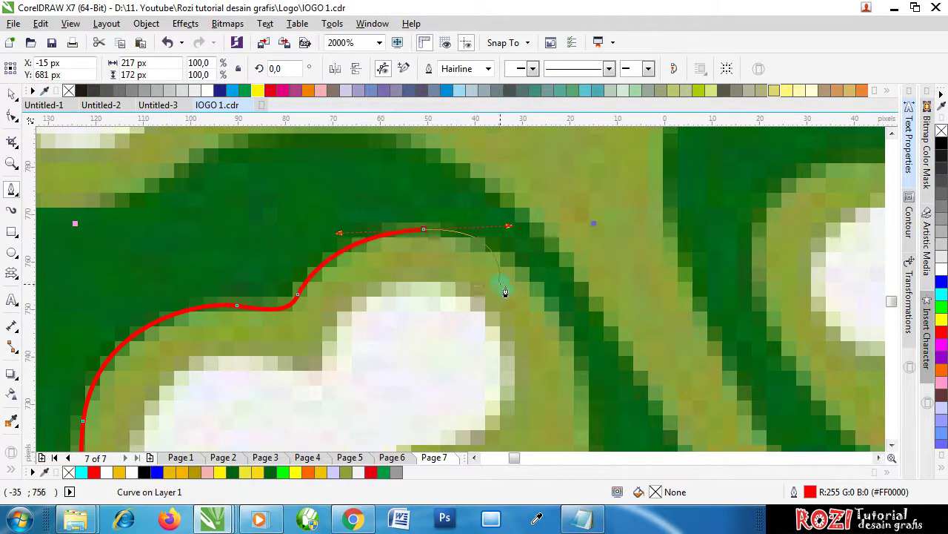
{"action": "scroll", "coordinate": [519, 296], "scroll_direction": "down", "scroll_amount": 1}
{"action": "scroll", "coordinate": [537, 315], "scroll_direction": "up", "scroll_amount": 1}
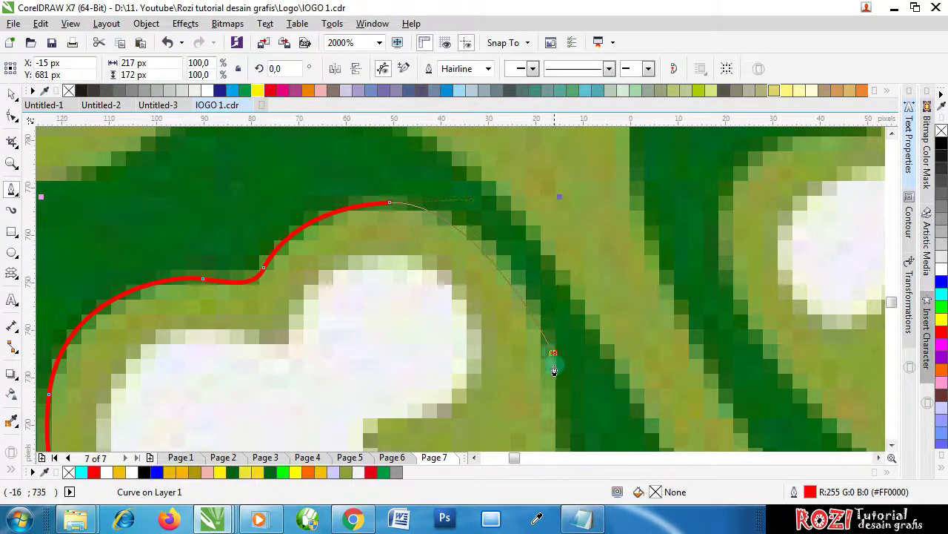
{"action": "left_click_drag", "start_coordinate": [552, 353], "coordinate": [567, 421]}
{"action": "scroll", "coordinate": [511, 259], "scroll_direction": "down", "scroll_amount": 1}
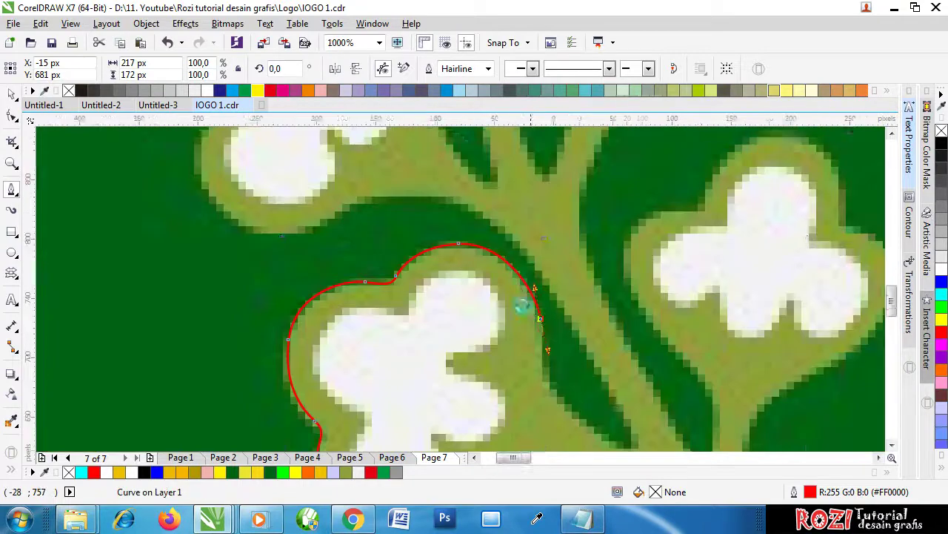
{"action": "scroll", "coordinate": [523, 303], "scroll_direction": "down", "scroll_amount": 1}
{"action": "scroll", "coordinate": [514, 349], "scroll_direction": "up", "scroll_amount": 1}
{"action": "left_click_drag", "start_coordinate": [513, 340], "coordinate": [534, 369]}
Carry the outline into the fork where the lowest left flower meets the main stem, then up the stem's left edge
{"action": "scroll", "coordinate": [504, 318], "scroll_direction": "down", "scroll_amount": 2}
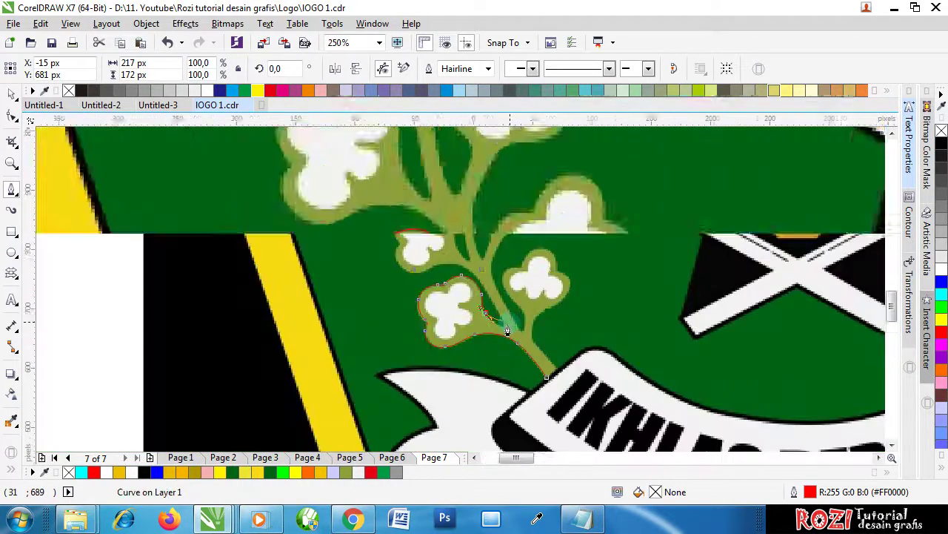
{"action": "scroll", "coordinate": [491, 335], "scroll_direction": "up", "scroll_amount": 2}
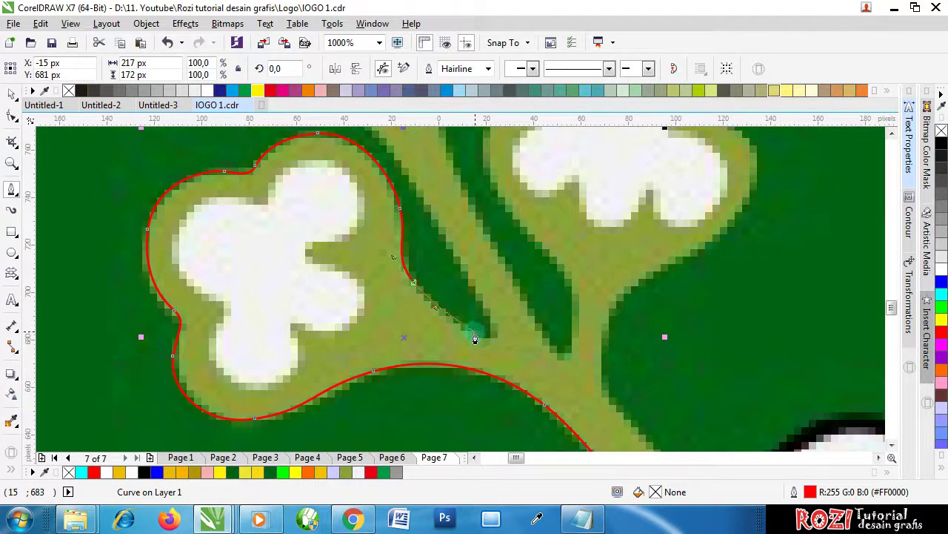
{"action": "mouse_move", "coordinate": [475, 339]}
{"action": "left_mouse_down"}
{"action": "mouse_move", "coordinate": [495, 340]}
{"action": "mouse_move", "coordinate": [482, 302]}
{"action": "left_mouse_up"}
{"action": "scroll", "coordinate": [482, 301], "scroll_direction": "down", "scroll_amount": 3}
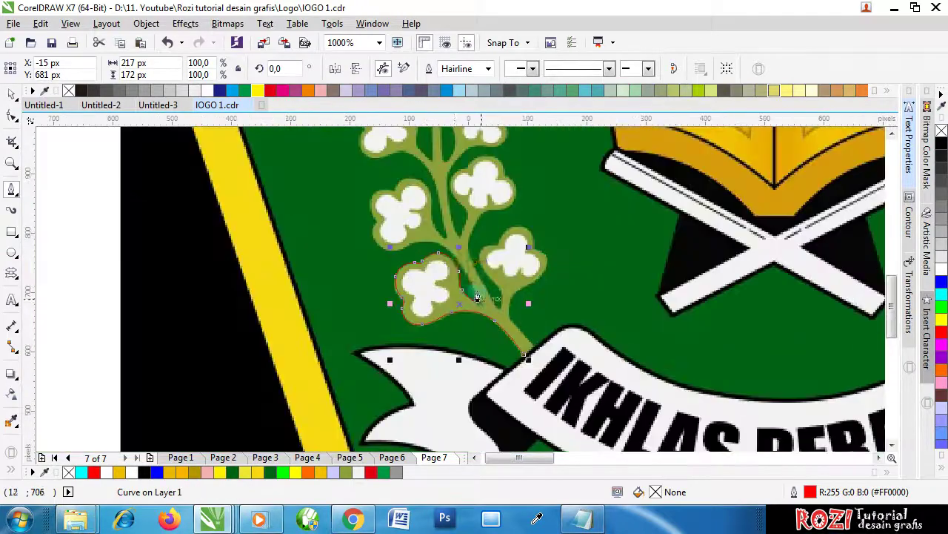
{"action": "scroll", "coordinate": [456, 261], "scroll_direction": "up", "scroll_amount": 3}
{"action": "left_click_drag", "start_coordinate": [444, 245], "coordinate": [409, 191]}
Continue the outline from the stem along the underside of the second-lowest left cotton flower to its bottom lobe
{"action": "scroll", "coordinate": [361, 172], "scroll_direction": "down", "scroll_amount": 2}
{"action": "scroll", "coordinate": [320, 169], "scroll_direction": "up", "scroll_amount": 3}
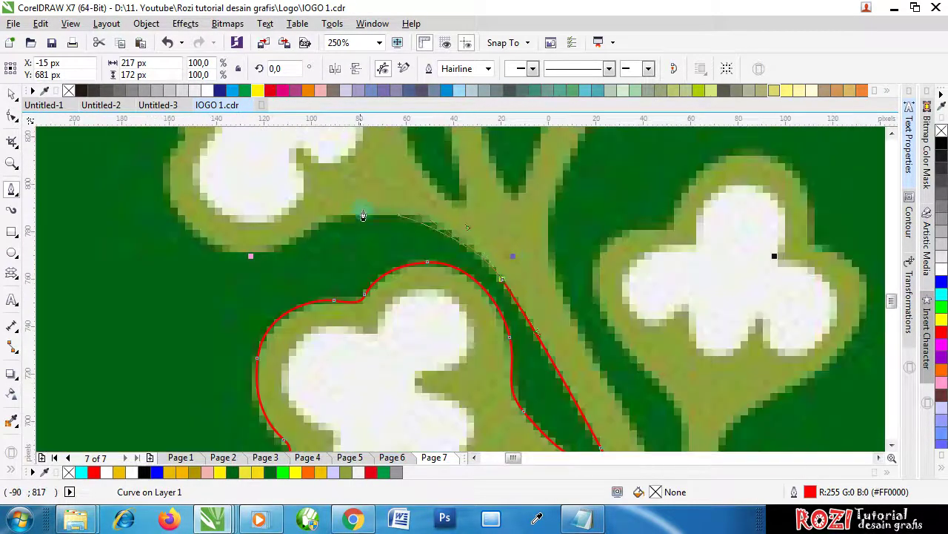
{"action": "mouse_move", "coordinate": [355, 220]}
{"action": "left_mouse_down"}
{"action": "mouse_move", "coordinate": [345, 213]}
{"action": "mouse_move", "coordinate": [298, 227]}
{"action": "left_mouse_up"}
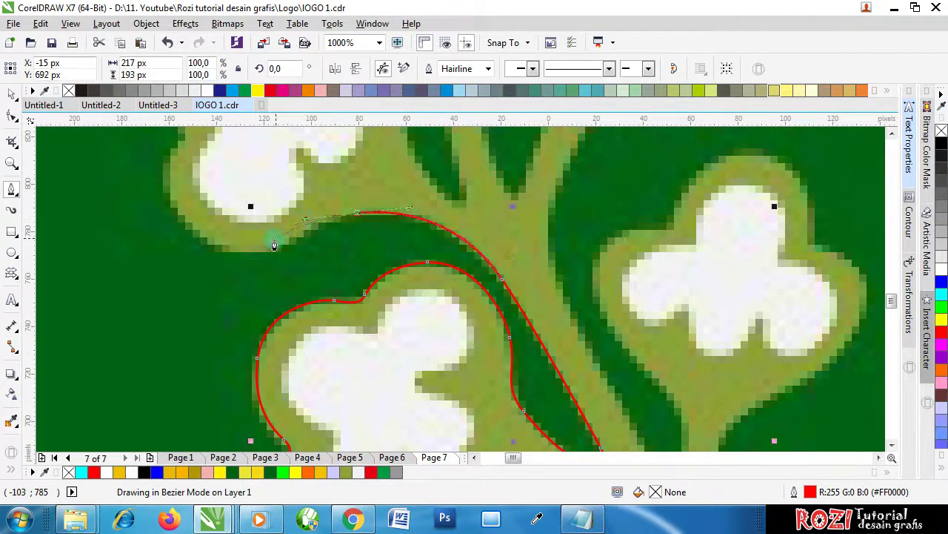
{"action": "left_click_drag", "start_coordinate": [246, 252], "coordinate": [193, 264]}
{"action": "scroll", "coordinate": [195, 233], "scroll_direction": "down", "scroll_amount": 2}
{"action": "scroll", "coordinate": [195, 226], "scroll_direction": "up", "scroll_amount": 3}
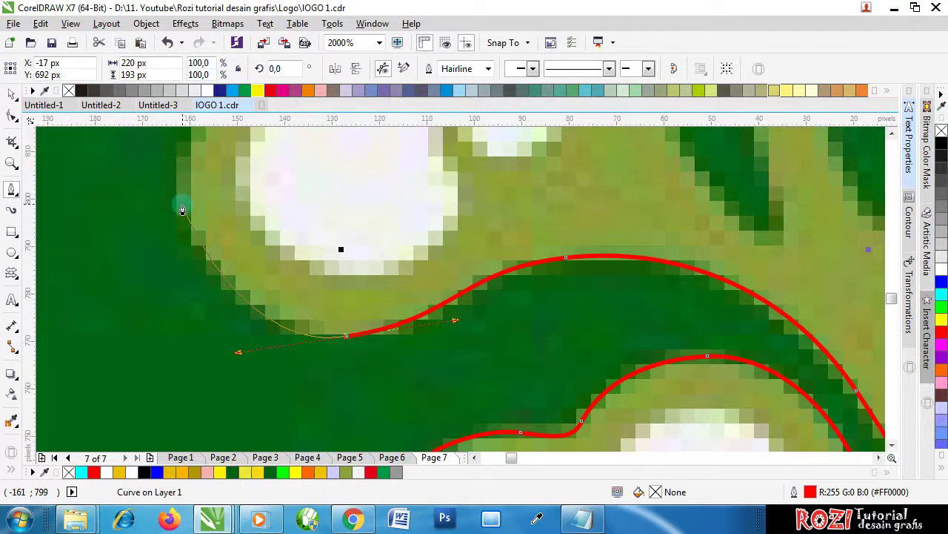
Trace the outline around the bottom lobe of the second-lowest left flower to the notch on its left side
{"action": "left_click_drag", "start_coordinate": [183, 200], "coordinate": [178, 171]}
{"action": "scroll", "coordinate": [241, 242], "scroll_direction": "down", "scroll_amount": 2}
{"action": "scroll", "coordinate": [231, 245], "scroll_direction": "up", "scroll_amount": 1}
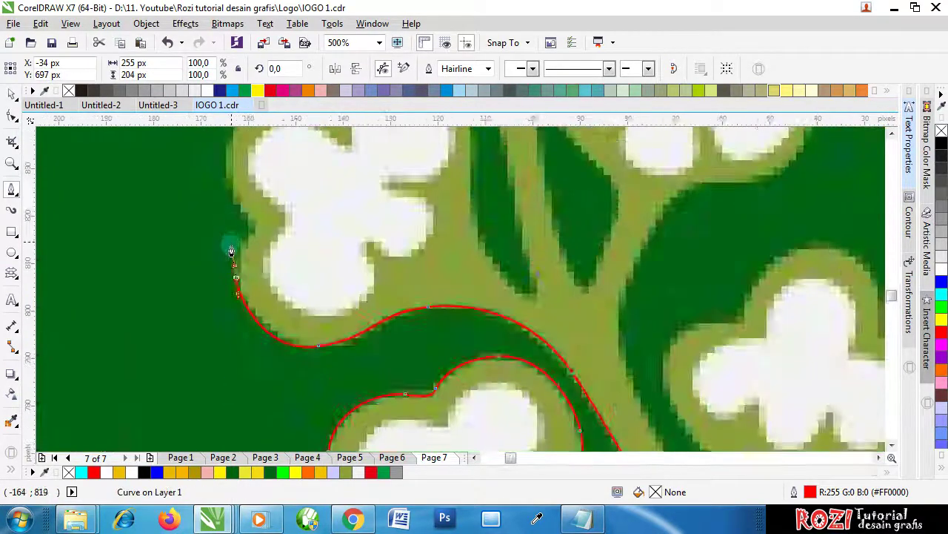
{"action": "scroll", "coordinate": [231, 252], "scroll_direction": "up", "scroll_amount": 2}
{"action": "mouse_move", "coordinate": [270, 235]}
{"action": "left_mouse_down"}
{"action": "mouse_move", "coordinate": [285, 214]}
{"action": "mouse_move", "coordinate": [259, 186]}
{"action": "left_mouse_up"}
{"action": "scroll", "coordinate": [341, 298], "scroll_direction": "down", "scroll_amount": 2}
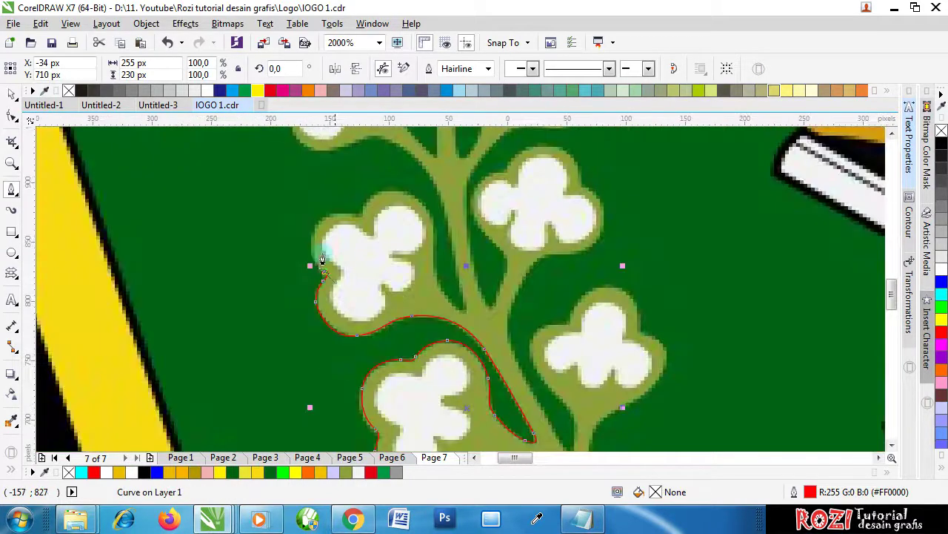
Continue the outline around the left lobe of the second-lowest left flower to the notch on its top side
{"action": "scroll", "coordinate": [304, 228], "scroll_direction": "up", "scroll_amount": 2}
{"action": "left_click_drag", "start_coordinate": [296, 223], "coordinate": [297, 148]}
{"action": "scroll", "coordinate": [346, 247], "scroll_direction": "down", "scroll_amount": 2}
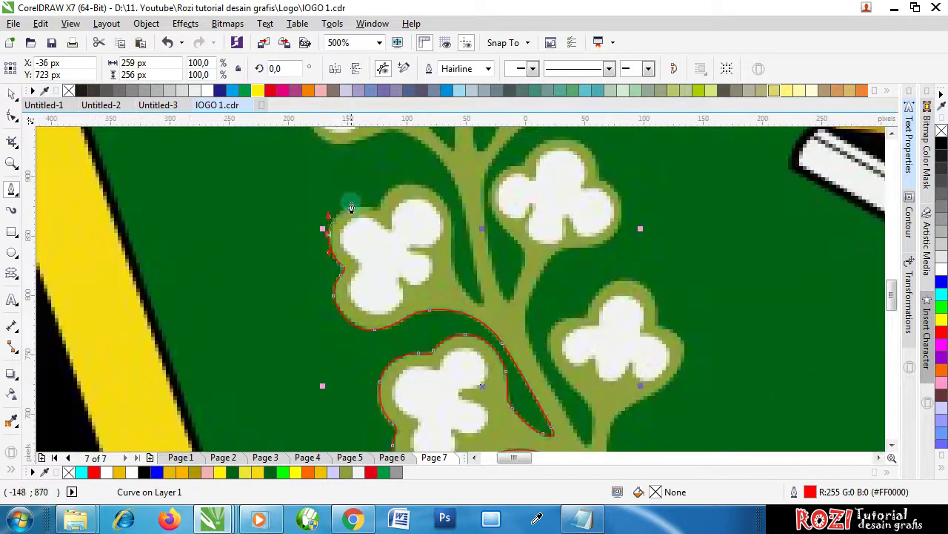
{"action": "scroll", "coordinate": [342, 236], "scroll_direction": "up", "scroll_amount": 2}
{"action": "left_click_drag", "start_coordinate": [362, 216], "coordinate": [396, 210]}
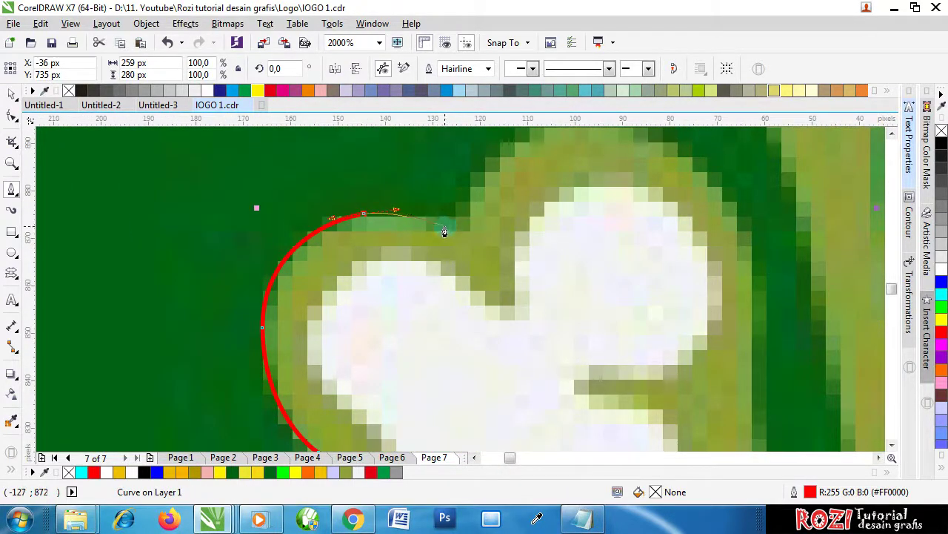
{"action": "left_click_drag", "start_coordinate": [466, 235], "coordinate": [466, 234]}
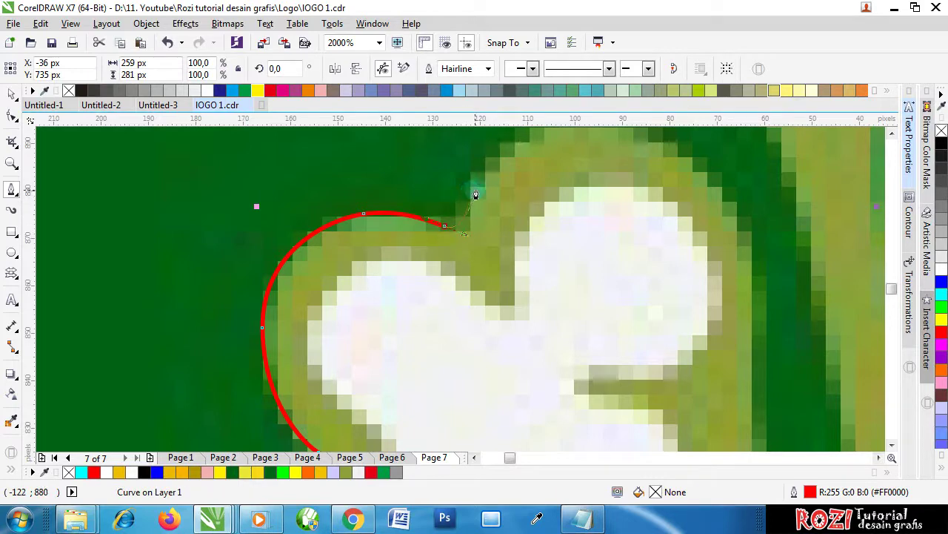
Trace the outline over the upper lobe of the second-lowest left flower and down its right edge
{"action": "left_click_drag", "start_coordinate": [484, 176], "coordinate": [494, 156]}
{"action": "scroll", "coordinate": [493, 277], "scroll_direction": "down", "scroll_amount": 2}
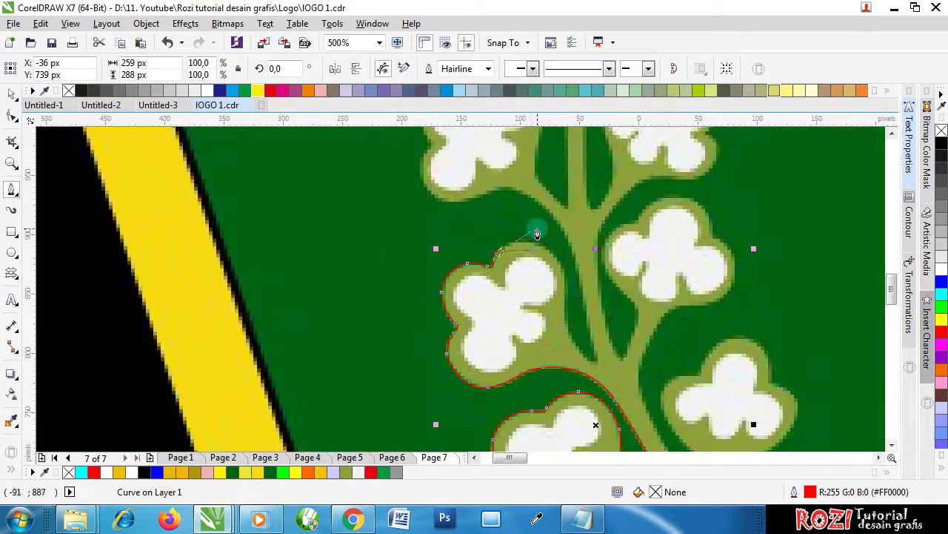
{"action": "scroll", "coordinate": [533, 231], "scroll_direction": "up", "scroll_amount": 2}
{"action": "left_click_drag", "start_coordinate": [532, 272], "coordinate": [630, 291]}
{"action": "scroll", "coordinate": [436, 212], "scroll_direction": "down", "scroll_amount": 2}
{"action": "scroll", "coordinate": [498, 244], "scroll_direction": "up", "scroll_amount": 1}
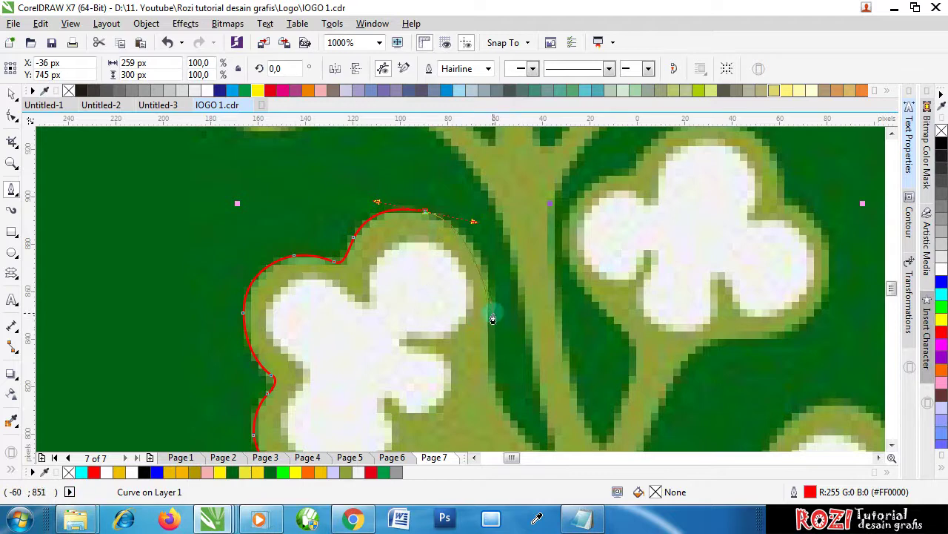
{"action": "left_click_drag", "start_coordinate": [492, 316], "coordinate": [490, 358]}
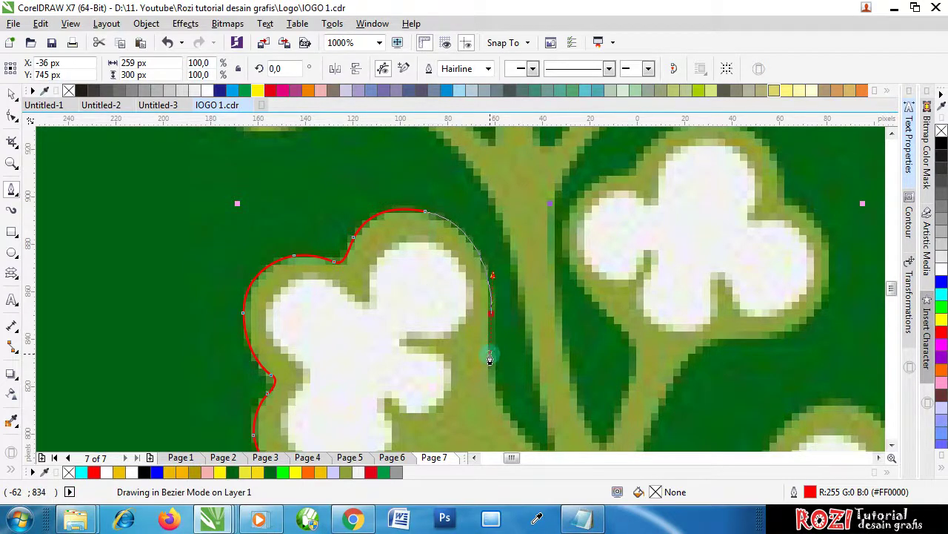
Carry the outline into the fork between the second-lowest left flower and the main stem, turning up the stem's left edge
{"action": "scroll", "coordinate": [489, 353], "scroll_direction": "down", "scroll_amount": 3}
{"action": "scroll", "coordinate": [485, 341], "scroll_direction": "up", "scroll_amount": 3}
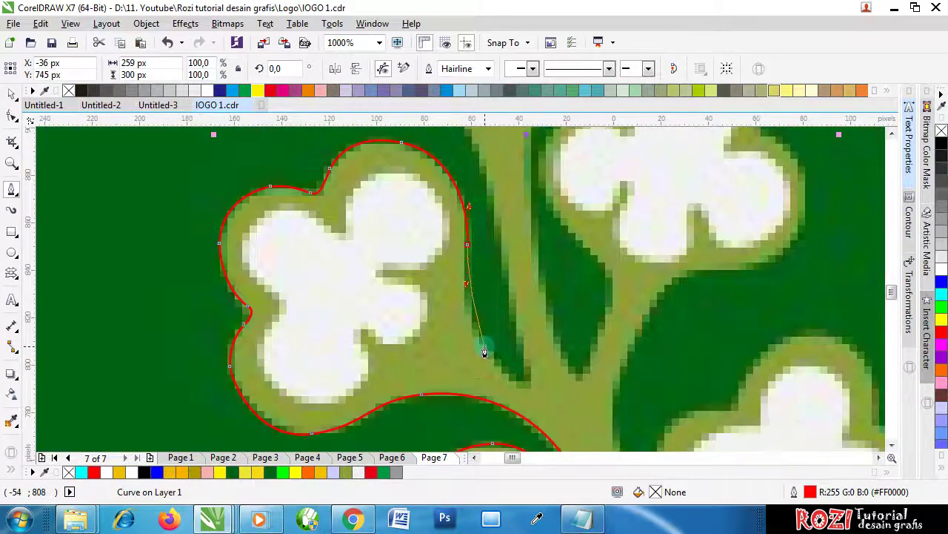
{"action": "mouse_move", "coordinate": [505, 373]}
{"action": "left_mouse_down"}
{"action": "mouse_move", "coordinate": [524, 391]}
{"action": "mouse_move", "coordinate": [515, 373]}
{"action": "left_mouse_up"}
{"action": "scroll", "coordinate": [540, 400], "scroll_direction": "up", "scroll_amount": 3}
{"action": "scroll", "coordinate": [475, 252], "scroll_direction": "down", "scroll_amount": 3}
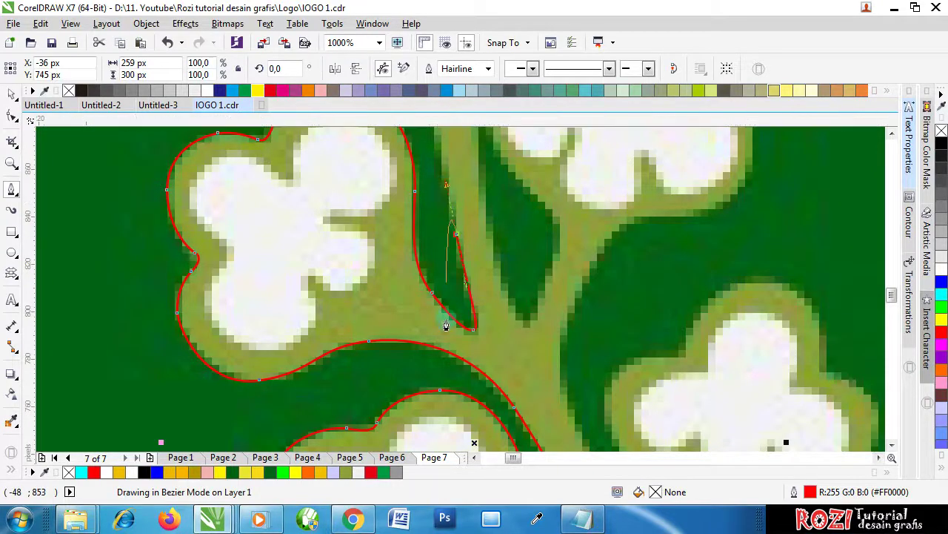
{"action": "scroll", "coordinate": [444, 315], "scroll_direction": "down", "scroll_amount": 4}
{"action": "scroll", "coordinate": [442, 348], "scroll_direction": "up", "scroll_amount": 3}
{"action": "scroll", "coordinate": [447, 358], "scroll_direction": "down", "scroll_amount": 1}
{"action": "scroll", "coordinate": [446, 385], "scroll_direction": "up", "scroll_amount": 4}
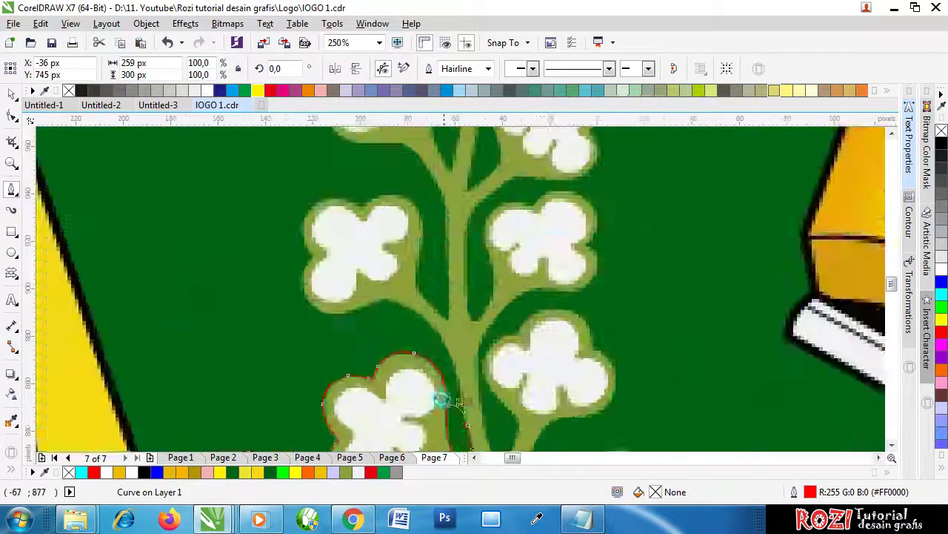
Continue the outline up the stem and along the underside of the third left flower to its bottom lobe
{"action": "left_click_drag", "start_coordinate": [455, 297], "coordinate": [419, 231]}
{"action": "scroll", "coordinate": [389, 228], "scroll_direction": "down", "scroll_amount": 2}
{"action": "scroll", "coordinate": [377, 214], "scroll_direction": "up", "scroll_amount": 5}
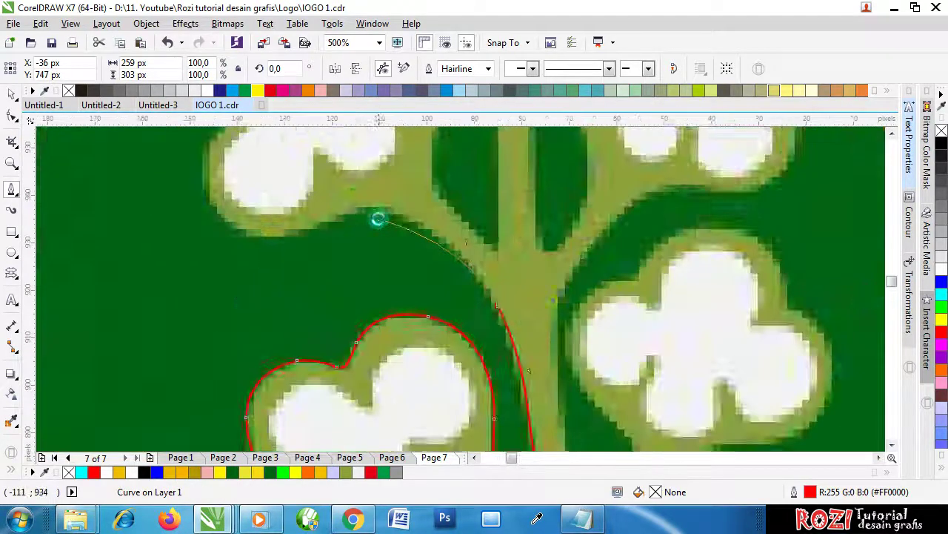
{"action": "left_click_drag", "start_coordinate": [378, 190], "coordinate": [322, 182]}
{"action": "left_click_drag", "start_coordinate": [175, 251], "coordinate": [82, 253]}
{"action": "scroll", "coordinate": [253, 304], "scroll_direction": "down", "scroll_amount": 2}
{"action": "scroll", "coordinate": [185, 272], "scroll_direction": "up", "scroll_amount": 1}
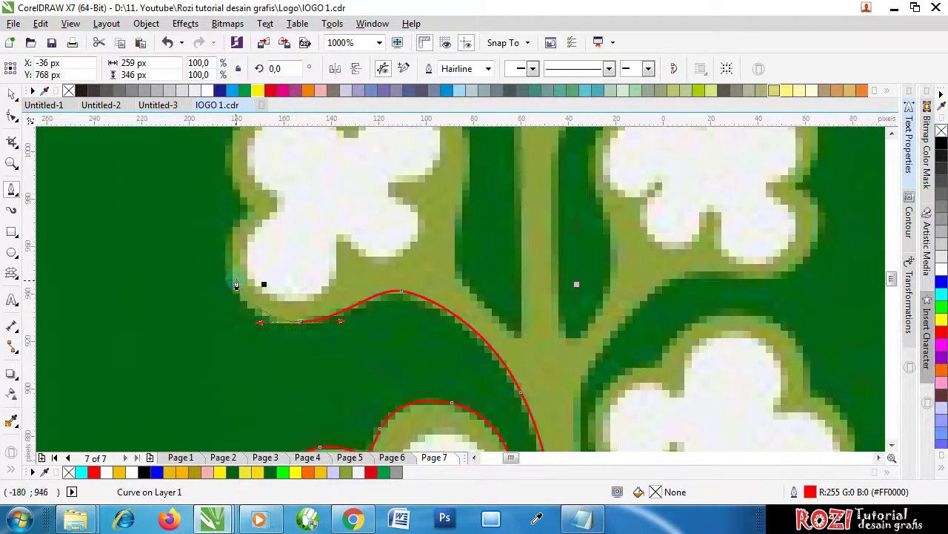
Trace the outline around the bottom lobe of the third left flower and through the notch on its left side
{"action": "scroll", "coordinate": [237, 281], "scroll_direction": "up", "scroll_amount": 2}
{"action": "left_click_drag", "start_coordinate": [227, 267], "coordinate": [220, 238]}
{"action": "left_click_drag", "start_coordinate": [204, 196], "coordinate": [204, 194]}
{"action": "scroll", "coordinate": [250, 300], "scroll_direction": "down", "scroll_amount": 4}
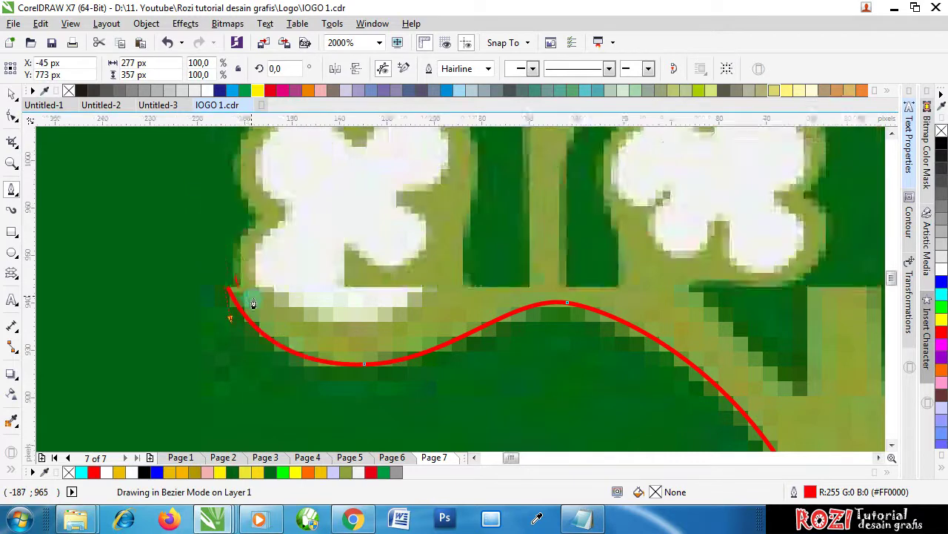
{"action": "scroll", "coordinate": [248, 267], "scroll_direction": "up", "scroll_amount": 4}
{"action": "left_click_drag", "start_coordinate": [276, 253], "coordinate": [286, 242]}
{"action": "left_click_drag", "start_coordinate": [252, 216], "coordinate": [240, 193]}
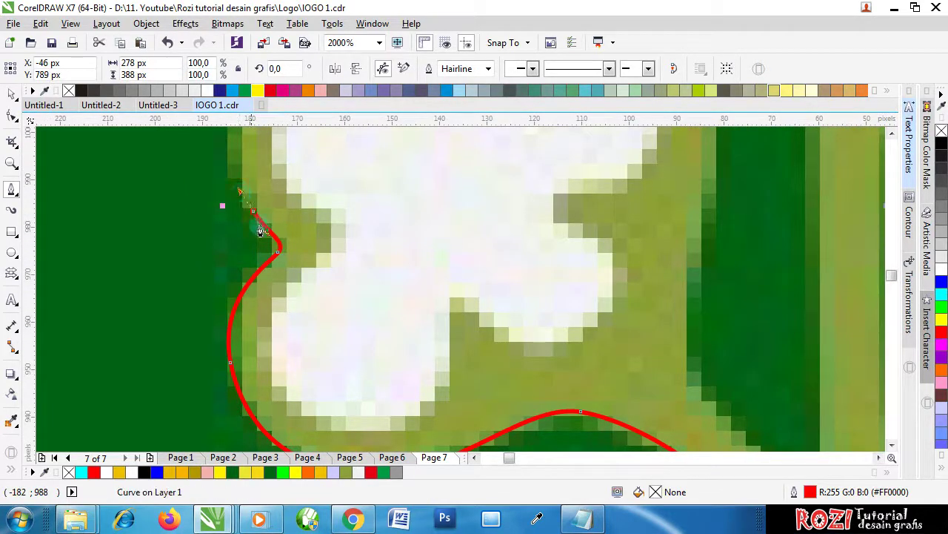
Continue the outline around the upper-left lobe of the third left flower to the notch on its top side
{"action": "scroll", "coordinate": [222, 205], "scroll_direction": "down", "scroll_amount": 4}
{"action": "scroll", "coordinate": [272, 214], "scroll_direction": "up", "scroll_amount": 4}
{"action": "scroll", "coordinate": [278, 219], "scroll_direction": "down", "scroll_amount": 3}
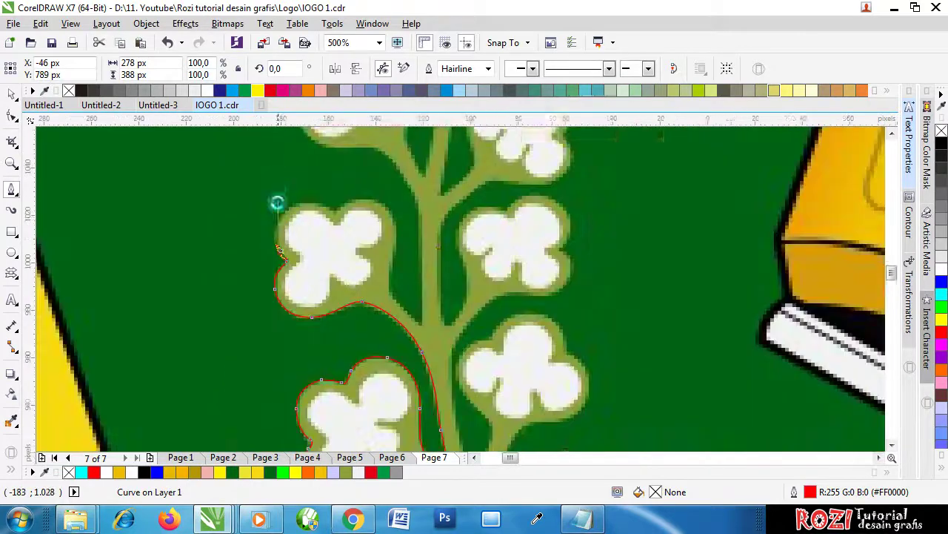
{"action": "scroll", "coordinate": [282, 234], "scroll_direction": "up", "scroll_amount": 2}
{"action": "left_click_drag", "start_coordinate": [303, 191], "coordinate": [311, 187]}
{"action": "left_click", "coordinate": [369, 219]}
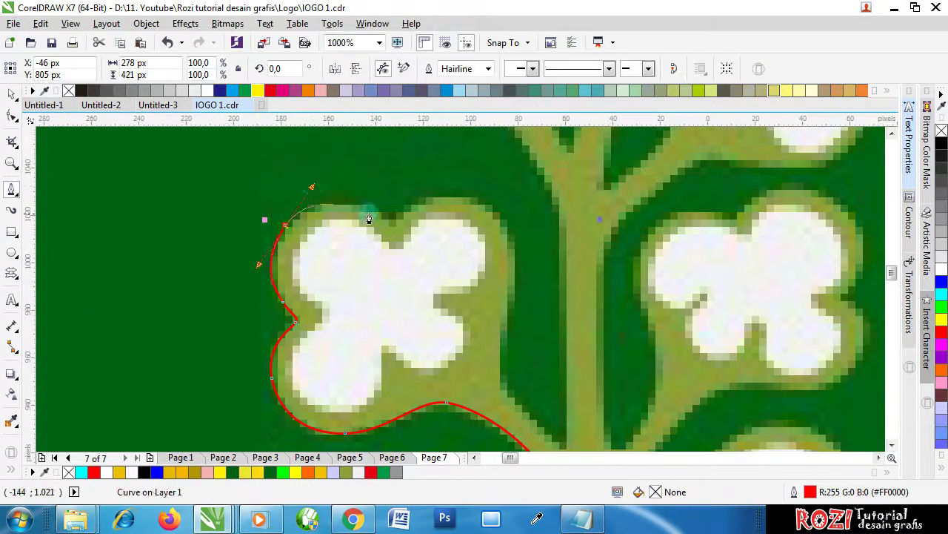
{"action": "mouse_move", "coordinate": [380, 218]}
{"action": "left_mouse_down"}
{"action": "mouse_move", "coordinate": [426, 239]}
{"action": "mouse_move", "coordinate": [425, 201]}
{"action": "left_mouse_up"}
{"action": "scroll", "coordinate": [425, 201], "scroll_direction": "up", "scroll_amount": 1}
{"action": "left_click", "coordinate": [398, 205]}
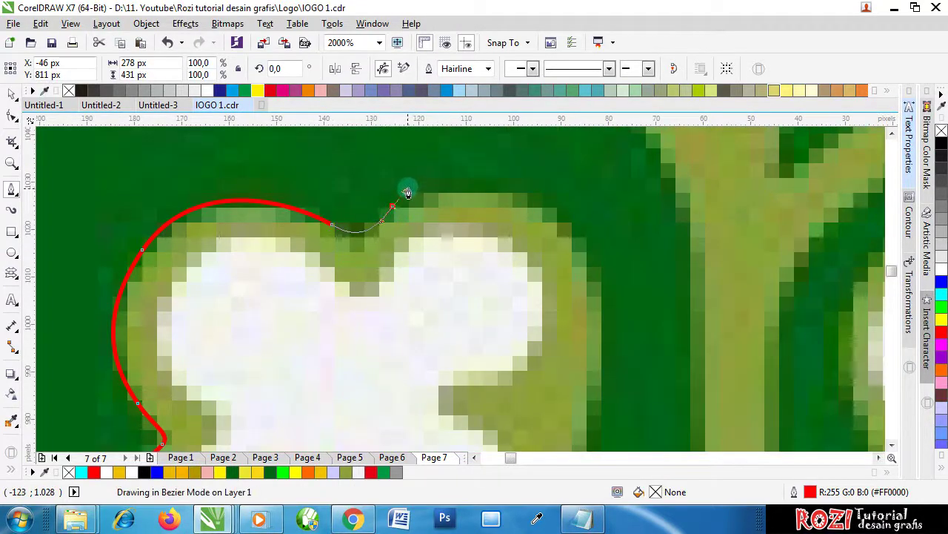
{"action": "left_click_drag", "start_coordinate": [548, 214], "coordinate": [621, 293]}
{"action": "key", "text": "ctrl+z"}
{"action": "key", "text": "ctrl+z"}
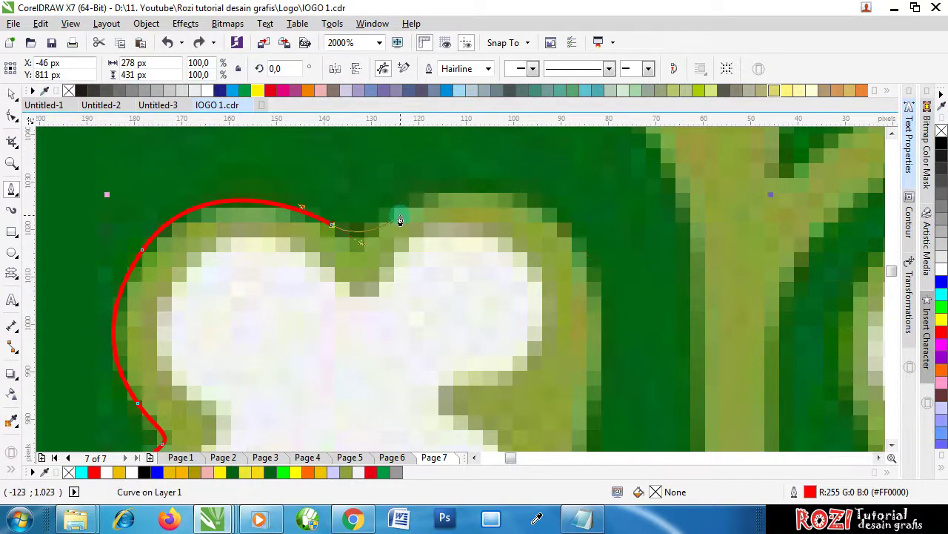
Trace the outline from the top notch over the upper-right lobe of the third left flower and down its right edge
{"action": "left_click_drag", "start_coordinate": [391, 217], "coordinate": [416, 204]}
{"action": "left_click_drag", "start_coordinate": [542, 214], "coordinate": [609, 263]}
{"action": "scroll", "coordinate": [610, 263], "scroll_direction": "down", "scroll_amount": 1}
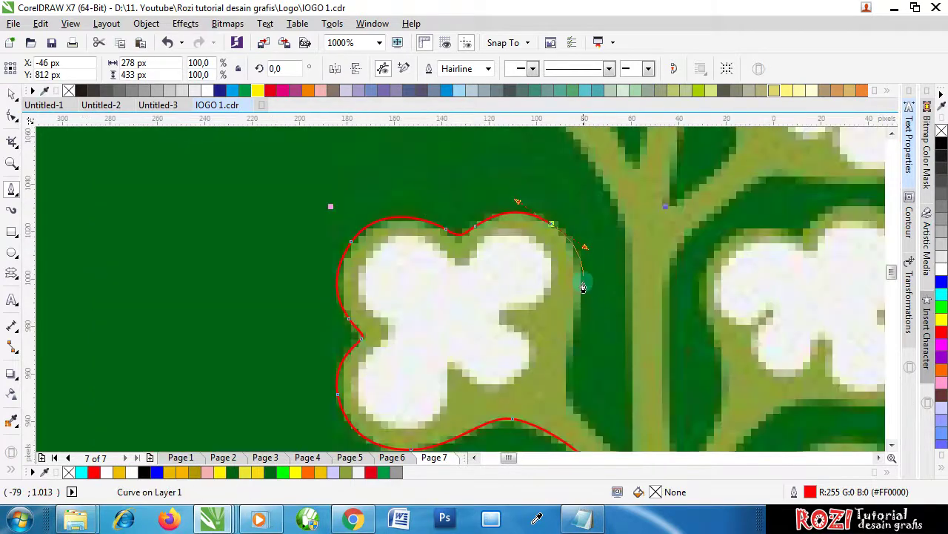
{"action": "mouse_move", "coordinate": [576, 324]}
{"action": "left_mouse_down"}
{"action": "mouse_move", "coordinate": [571, 339]}
{"action": "mouse_move", "coordinate": [568, 314]}
{"action": "left_mouse_up"}
{"action": "scroll", "coordinate": [568, 314], "scroll_direction": "down", "scroll_amount": 3}
Carry the outline down into the fork where the third left flower's branch meets the main stem
{"action": "scroll", "coordinate": [549, 349], "scroll_direction": "up", "scroll_amount": 4}
{"action": "left_click_drag", "start_coordinate": [547, 364], "coordinate": [582, 419]}
{"action": "scroll", "coordinate": [582, 418], "scroll_direction": "down", "scroll_amount": 2}
{"action": "scroll", "coordinate": [500, 341], "scroll_direction": "up", "scroll_amount": 2}
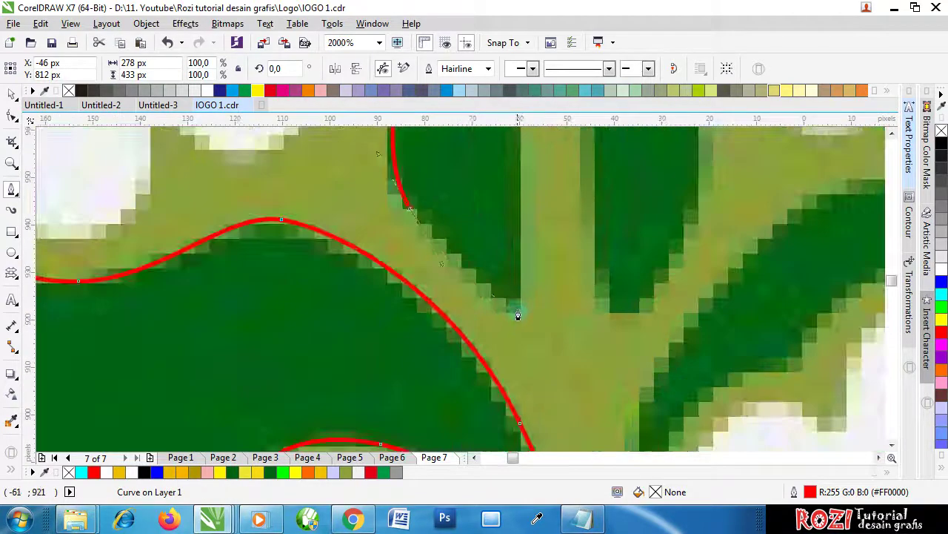
{"action": "mouse_move", "coordinate": [521, 307]}
{"action": "left_mouse_down"}
{"action": "mouse_move", "coordinate": [519, 275]}
{"action": "mouse_move", "coordinate": [525, 303]}
{"action": "left_mouse_up"}
{"action": "scroll", "coordinate": [525, 303], "scroll_direction": "down", "scroll_amount": 2}
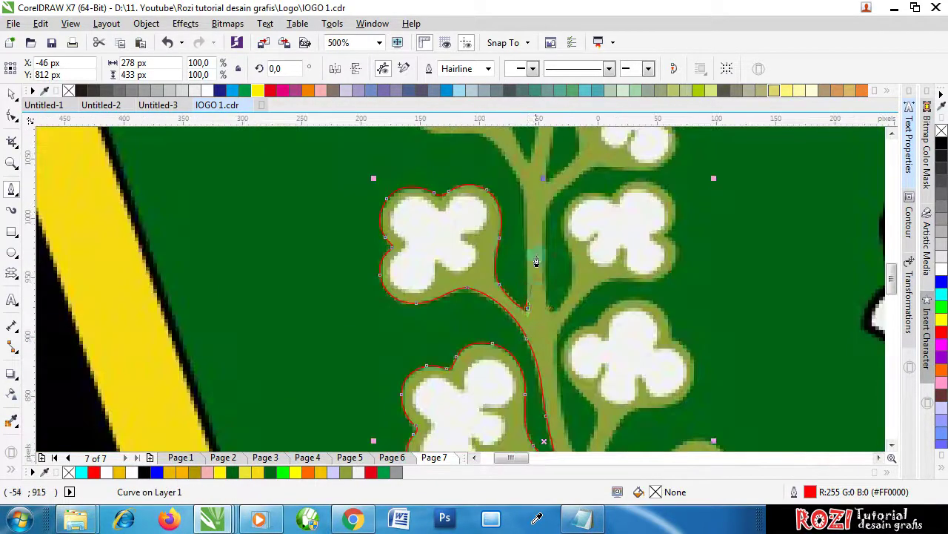
Extend the outline up the main stem's left edge from the third left flower's fork toward the fourth flower's branch
{"action": "scroll", "coordinate": [535, 258], "scroll_direction": "up", "scroll_amount": 1}
{"action": "mouse_move", "coordinate": [513, 211]}
{"action": "left_mouse_down"}
{"action": "mouse_move", "coordinate": [516, 163]}
{"action": "mouse_move", "coordinate": [514, 177]}
{"action": "left_mouse_up"}
{"action": "scroll", "coordinate": [519, 237], "scroll_direction": "down", "scroll_amount": 2}
{"action": "scroll", "coordinate": [509, 260], "scroll_direction": "up", "scroll_amount": 2}
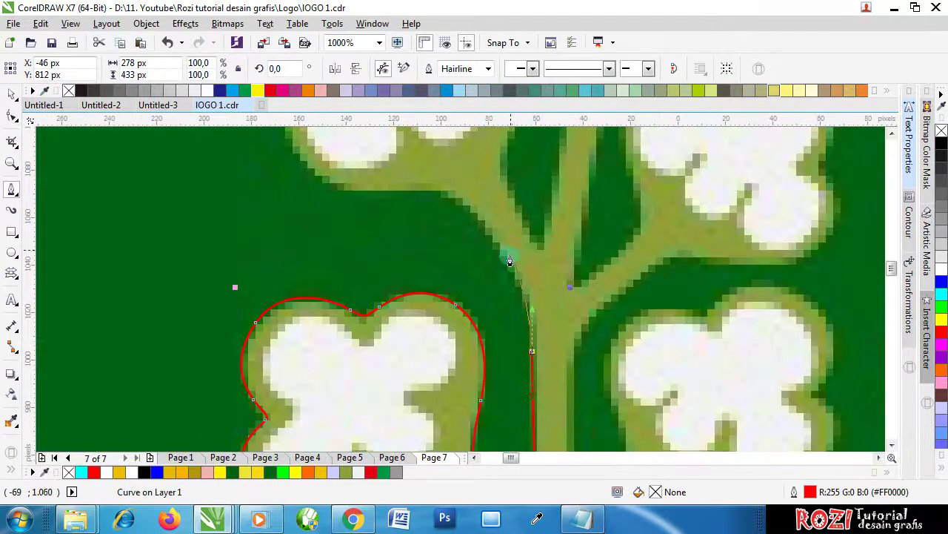
Curve the outline off the stem and along the flat underside of the fourth left flower to its bottom lobe
{"action": "mouse_move", "coordinate": [510, 265]}
{"action": "left_mouse_down"}
{"action": "mouse_move", "coordinate": [455, 198]}
{"action": "mouse_move", "coordinate": [419, 187]}
{"action": "mouse_move", "coordinate": [386, 208]}
{"action": "left_mouse_up"}
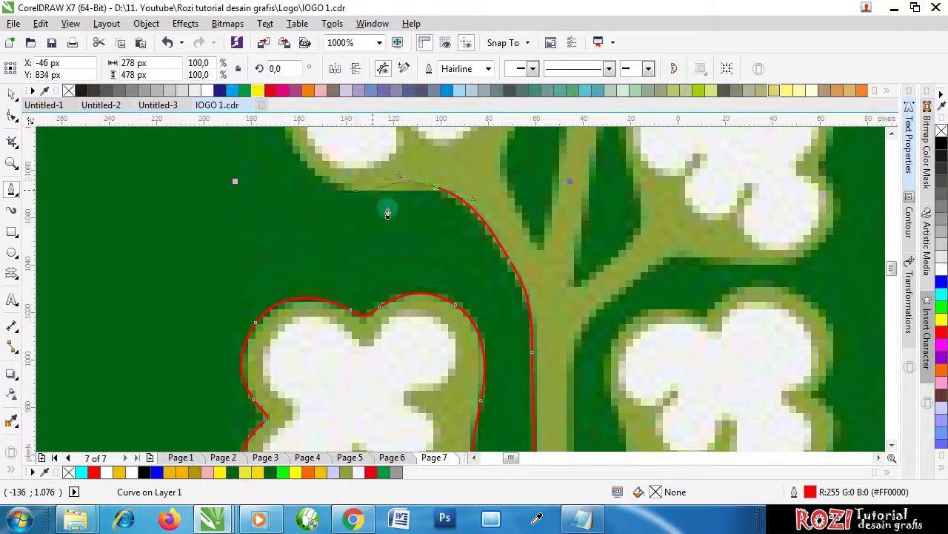
{"action": "scroll", "coordinate": [370, 181], "scroll_direction": "down", "scroll_amount": 1}
{"action": "scroll", "coordinate": [324, 244], "scroll_direction": "up", "scroll_amount": 2}
{"action": "left_click_drag", "start_coordinate": [537, 245], "coordinate": [484, 243]}
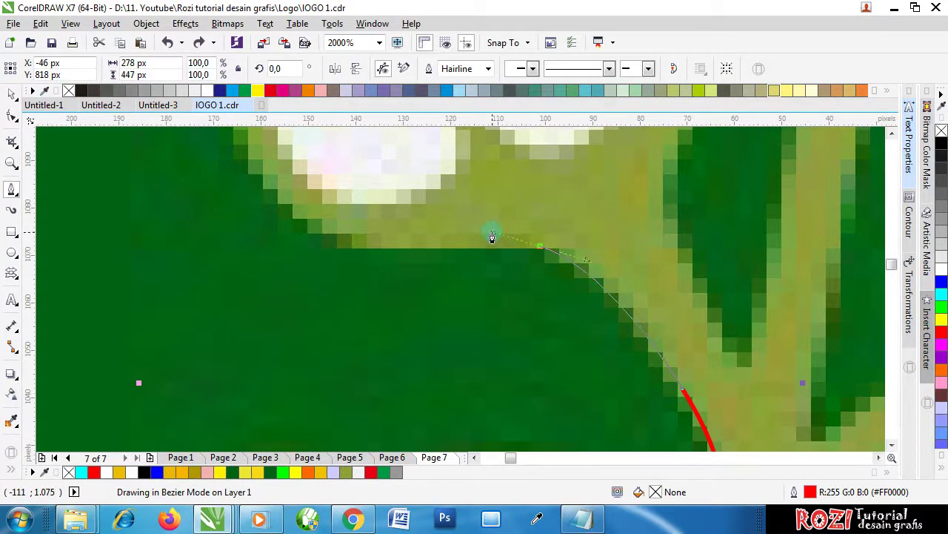
{"action": "left_click_drag", "start_coordinate": [486, 249], "coordinate": [482, 248]}
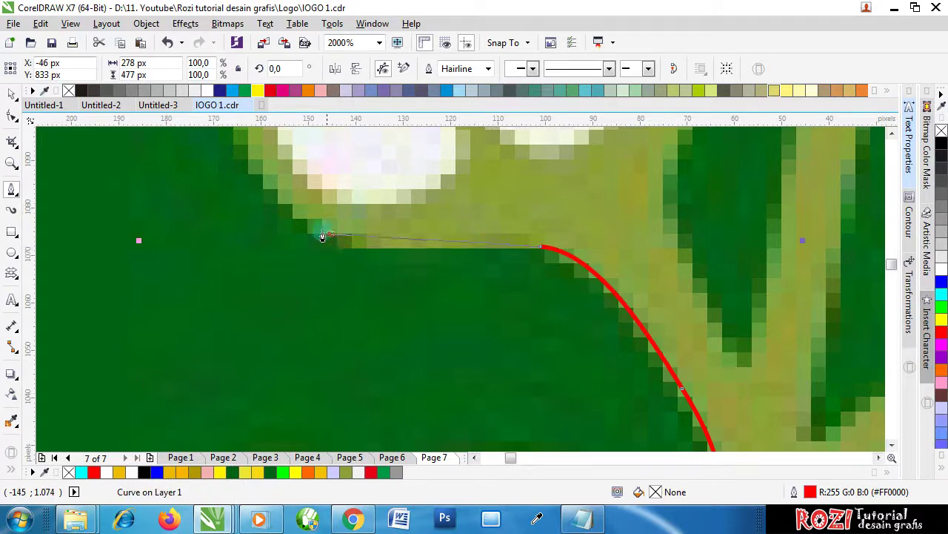
{"action": "left_click_drag", "start_coordinate": [328, 236], "coordinate": [267, 218]}
{"action": "scroll", "coordinate": [387, 271], "scroll_direction": "down", "scroll_amount": 2}
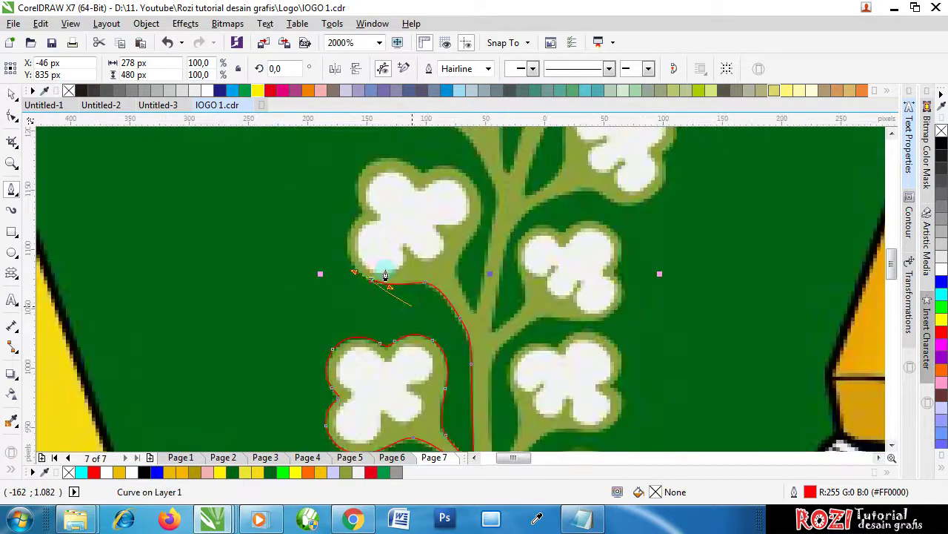
Trace the outline around the bottom lobe of the fourth left flower to the notch on its left side
{"action": "scroll", "coordinate": [353, 250], "scroll_direction": "up", "scroll_amount": 1}
{"action": "left_click_drag", "start_coordinate": [354, 234], "coordinate": [349, 196]}
{"action": "scroll", "coordinate": [420, 245], "scroll_direction": "down", "scroll_amount": 1}
{"action": "scroll", "coordinate": [400, 224], "scroll_direction": "up", "scroll_amount": 2}
{"action": "key", "text": "ctrl+z"}
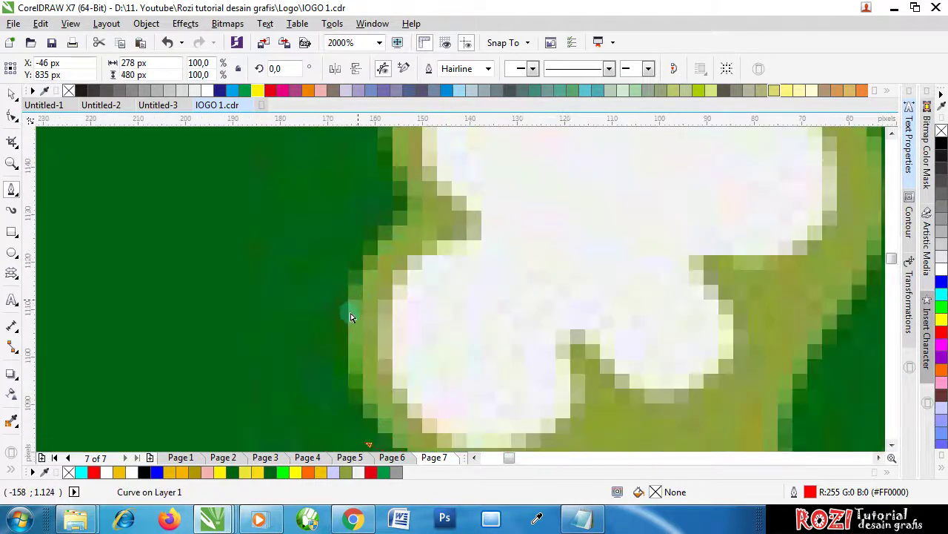
{"action": "left_click_drag", "start_coordinate": [343, 323], "coordinate": [343, 274]}
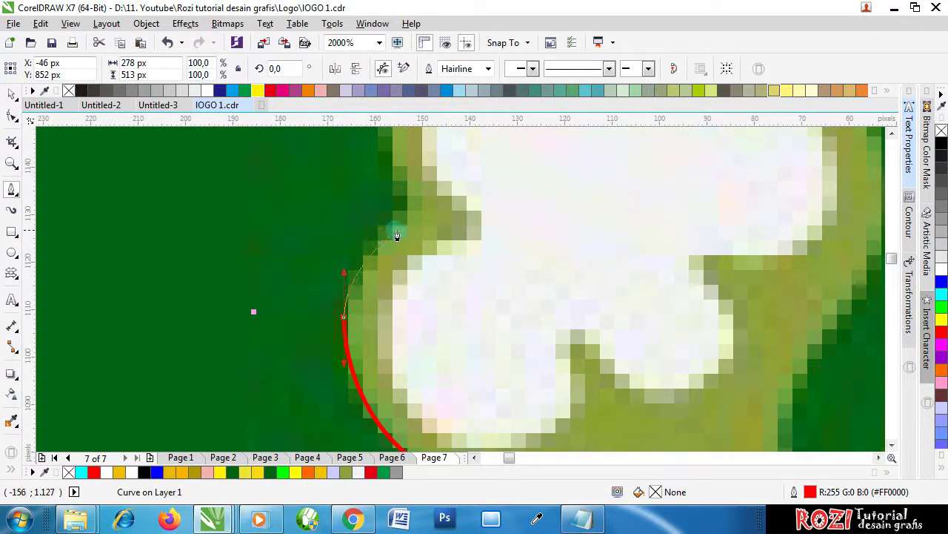
{"action": "left_click_drag", "start_coordinate": [406, 223], "coordinate": [438, 211]}
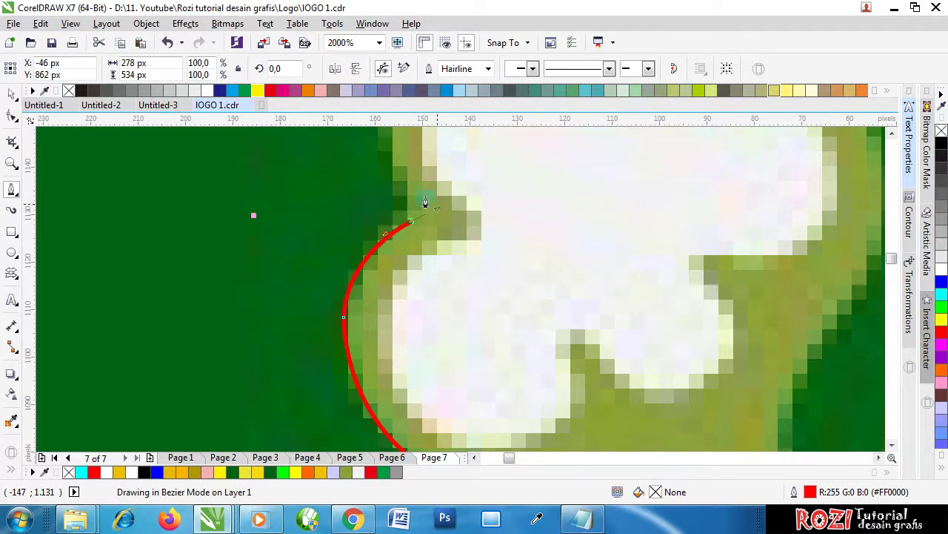
{"action": "scroll", "coordinate": [467, 300], "scroll_direction": "down", "scroll_amount": 2}
{"action": "scroll", "coordinate": [490, 295], "scroll_direction": "up", "scroll_amount": 2}
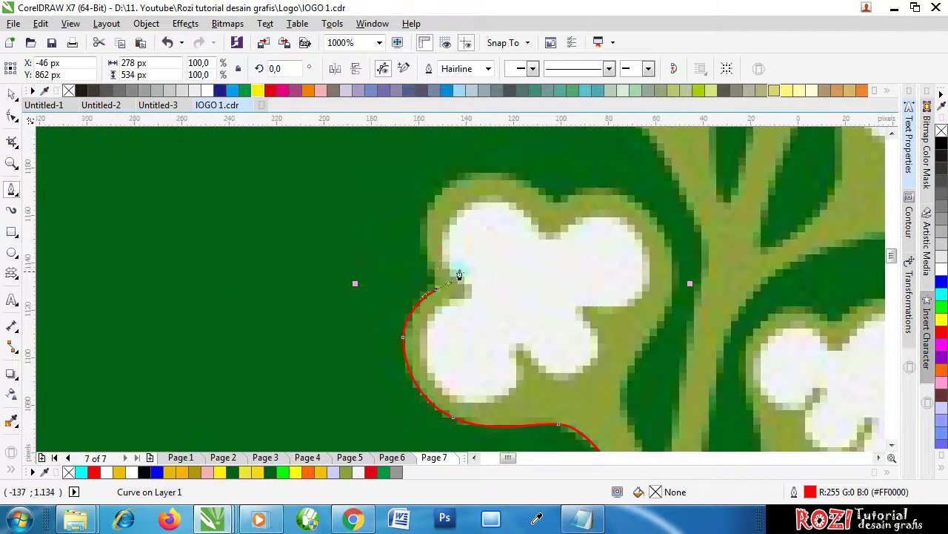
{"action": "left_click_drag", "start_coordinate": [404, 232], "coordinate": [387, 164]}
{"action": "scroll", "coordinate": [459, 310], "scroll_direction": "down", "scroll_amount": 1}
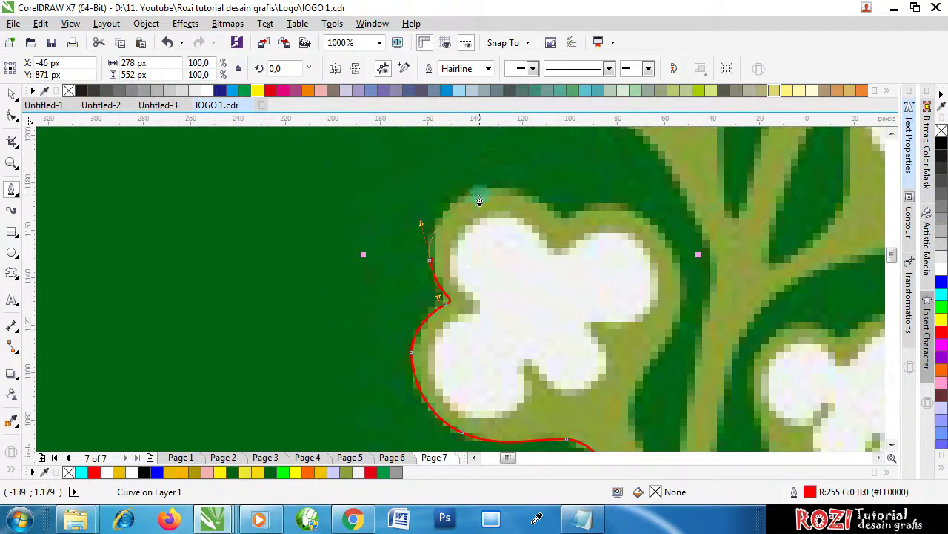
{"action": "left_click_drag", "start_coordinate": [473, 194], "coordinate": [502, 192]}
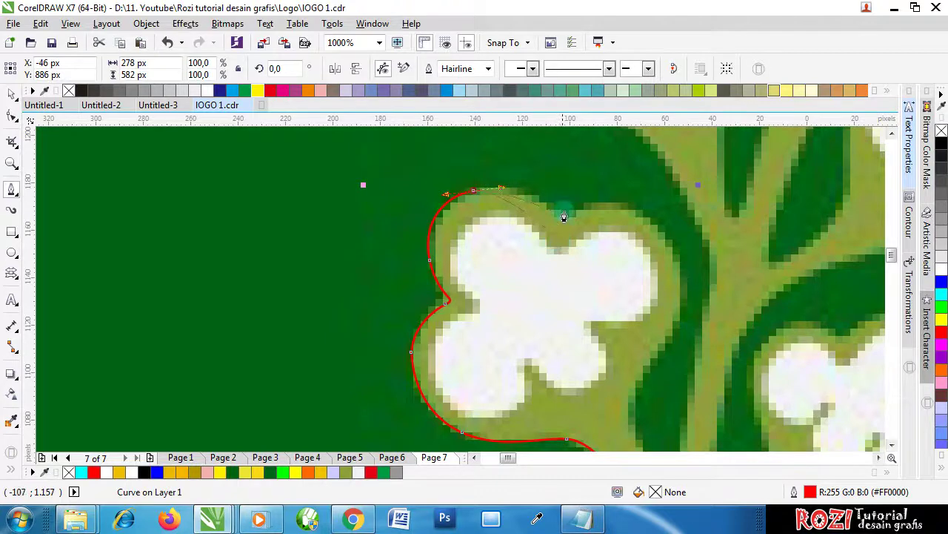
{"action": "key", "text": "ctrl+z"}
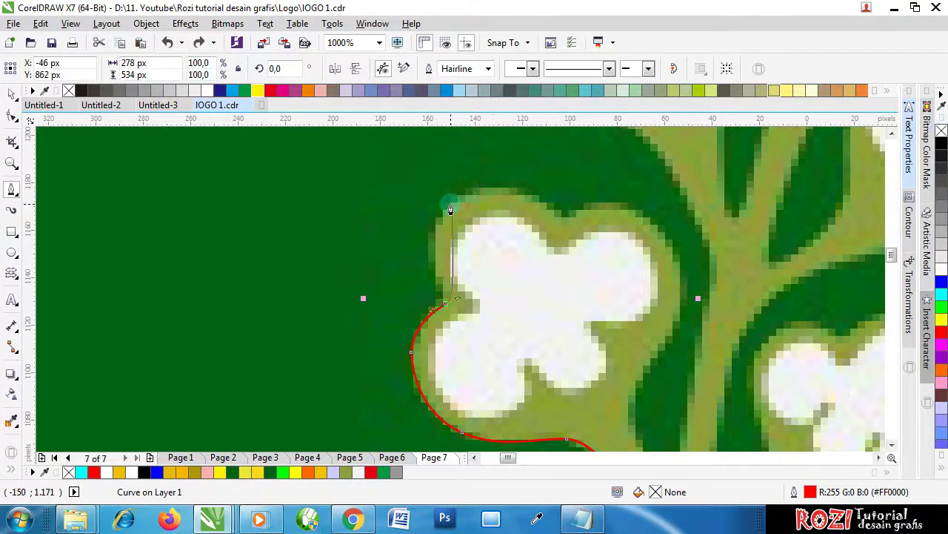
{"action": "left_click_drag", "start_coordinate": [450, 205], "coordinate": [463, 221]}
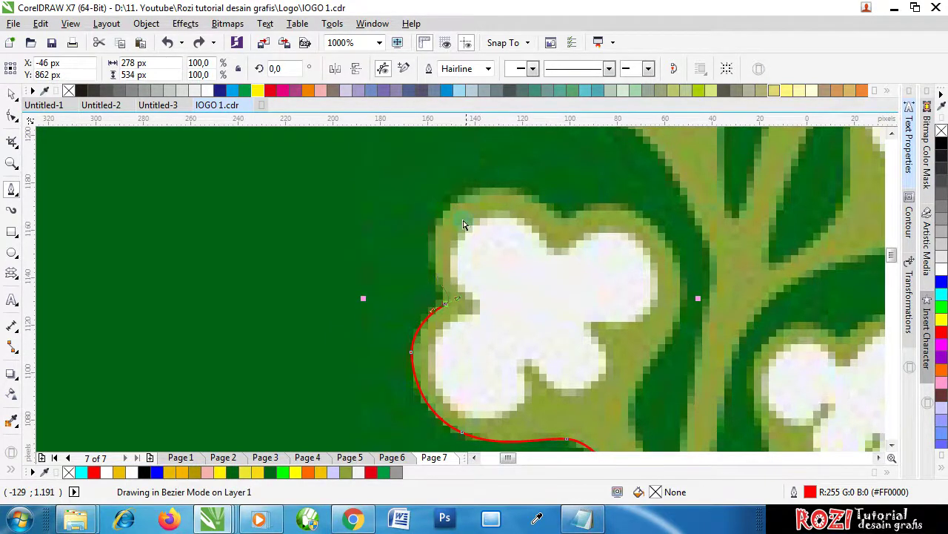
Trace the outline around the fourth left flower's upper-left lobe and through the dip between its two top lobes
{"action": "left_click", "coordinate": [426, 260]}
{"action": "left_click_drag", "start_coordinate": [433, 253], "coordinate": [437, 210]}
{"action": "left_click_drag", "start_coordinate": [489, 190], "coordinate": [522, 192]}
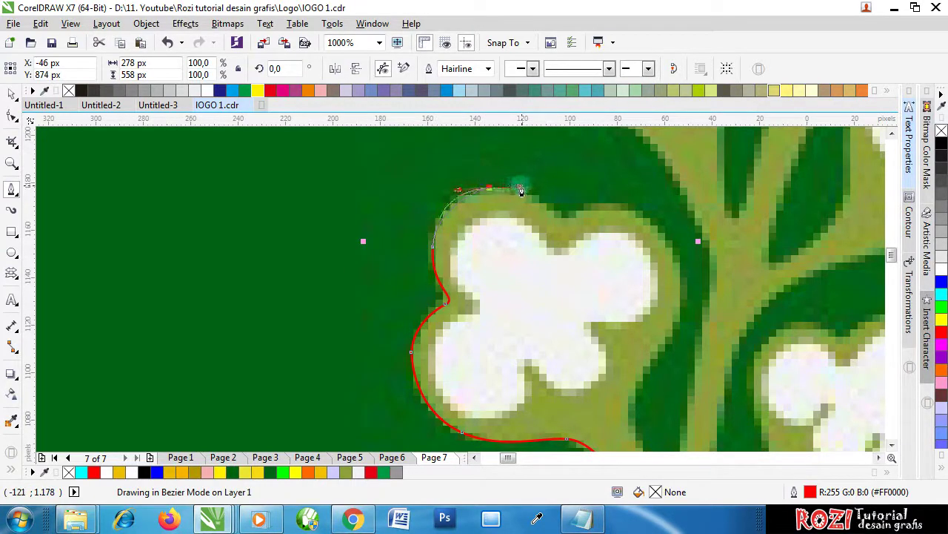
{"action": "left_click", "coordinate": [512, 183]}
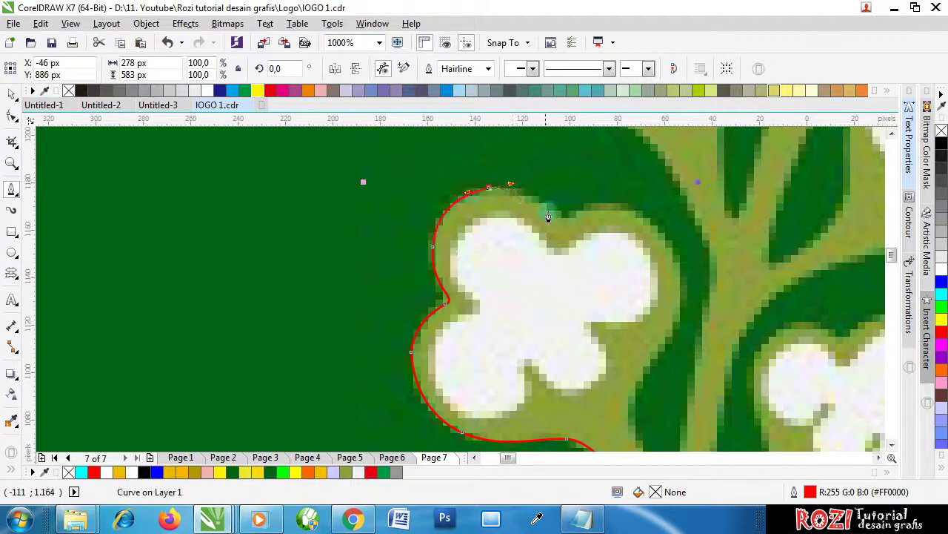
{"action": "mouse_move", "coordinate": [553, 215]}
{"action": "left_mouse_down"}
{"action": "mouse_move", "coordinate": [567, 226]}
{"action": "mouse_move", "coordinate": [589, 203]}
{"action": "left_mouse_up"}
{"action": "scroll", "coordinate": [635, 219], "scroll_direction": "up", "scroll_amount": 1}
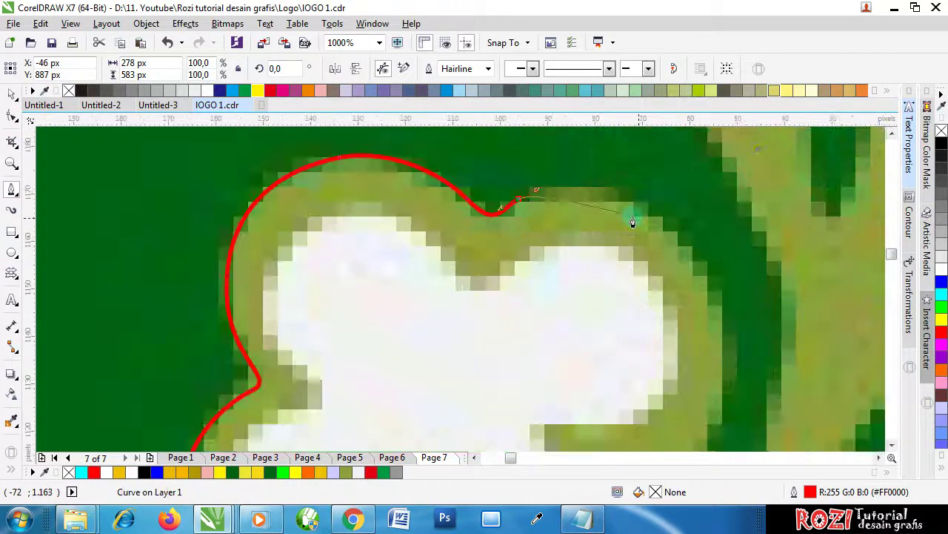
Trace the outline over the upper-right lobe of the fourth left flower and down its right side
{"action": "scroll", "coordinate": [560, 185], "scroll_direction": "down", "scroll_amount": 2}
{"action": "scroll", "coordinate": [659, 206], "scroll_direction": "up", "scroll_amount": 2}
{"action": "scroll", "coordinate": [479, 216], "scroll_direction": "down", "scroll_amount": 2}
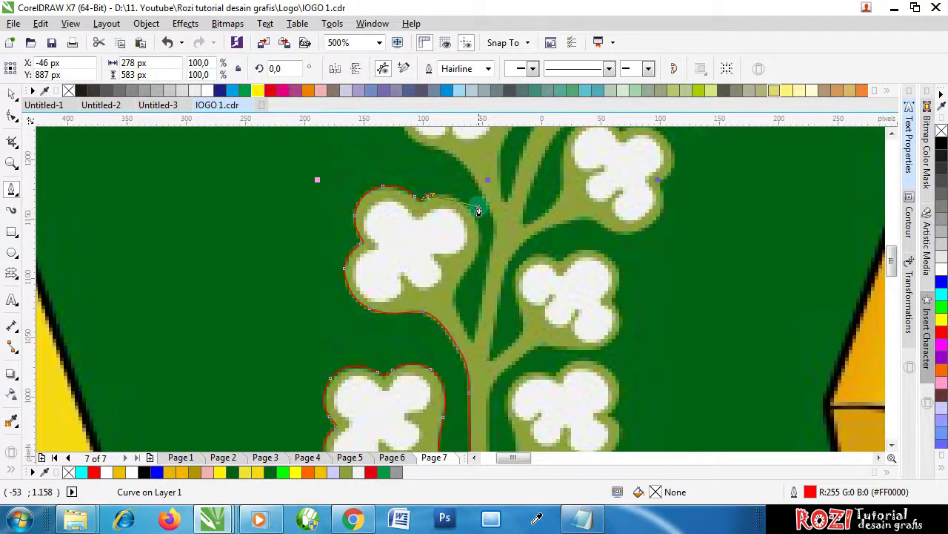
{"action": "scroll", "coordinate": [479, 212], "scroll_direction": "up", "scroll_amount": 1}
{"action": "left_click_drag", "start_coordinate": [474, 226], "coordinate": [513, 284]}
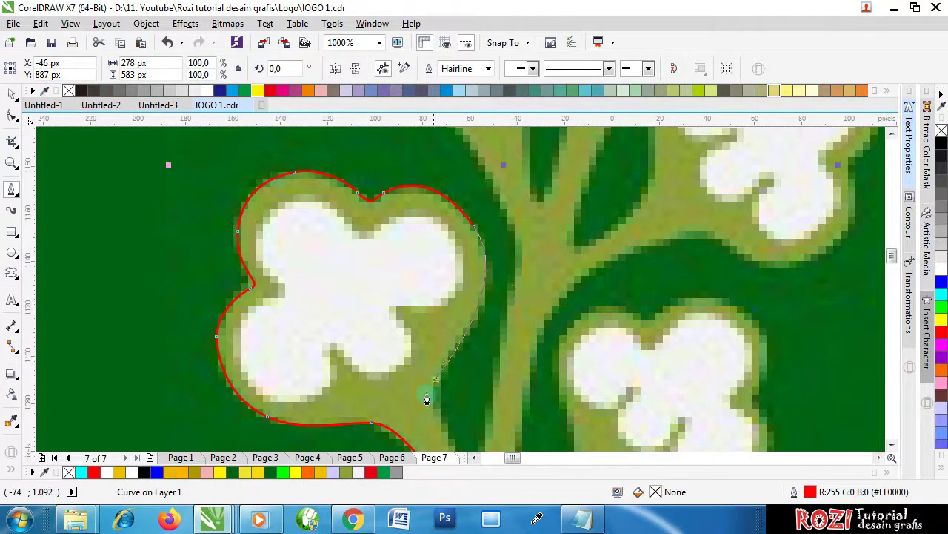
Carry the outline down the inner edge of the fourth left flower's branch and around the fork with the main stem
{"action": "left_click_drag", "start_coordinate": [426, 396], "coordinate": [461, 431]}
{"action": "scroll", "coordinate": [432, 341], "scroll_direction": "down", "scroll_amount": 1}
{"action": "scroll", "coordinate": [449, 398], "scroll_direction": "up", "scroll_amount": 1}
{"action": "scroll", "coordinate": [461, 422], "scroll_direction": "up", "scroll_amount": 1}
{"action": "left_click_drag", "start_coordinate": [469, 378], "coordinate": [478, 327]}
{"action": "scroll", "coordinate": [479, 327], "scroll_direction": "down", "scroll_amount": 2}
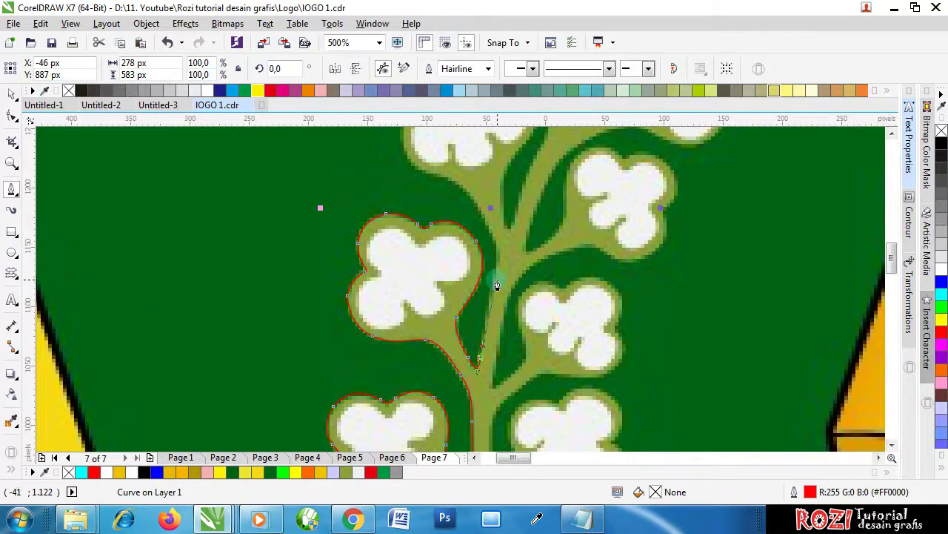
Extend the outline up the main stem's left edge from the fourth left flower's fork toward the fifth left flower's branch
{"action": "scroll", "coordinate": [494, 289], "scroll_direction": "up", "scroll_amount": 1}
{"action": "left_click_drag", "start_coordinate": [491, 275], "coordinate": [475, 150]}
{"action": "scroll", "coordinate": [474, 151], "scroll_direction": "down", "scroll_amount": 2}
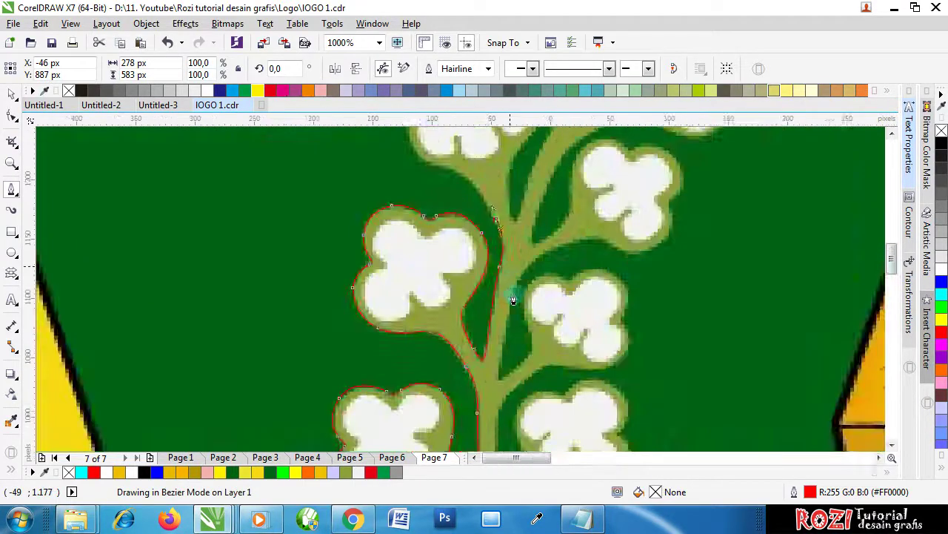
{"action": "scroll", "coordinate": [482, 271], "scroll_direction": "up", "scroll_amount": 2}
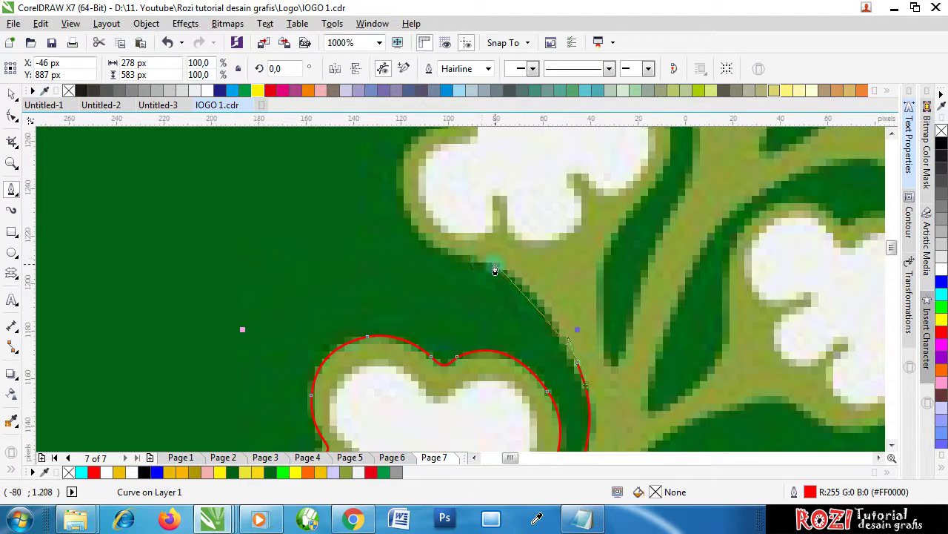
{"action": "left_click_drag", "start_coordinate": [495, 270], "coordinate": [455, 245]}
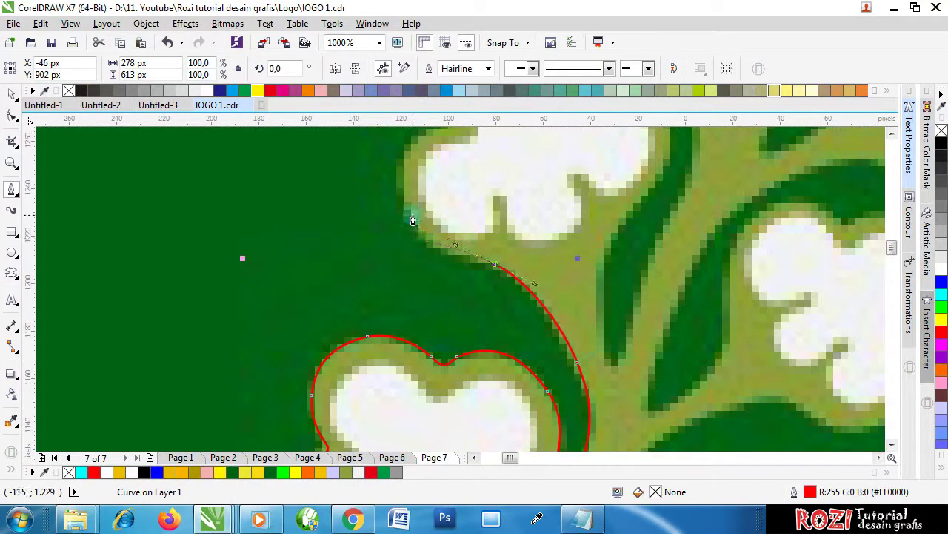
{"action": "left_click_drag", "start_coordinate": [406, 207], "coordinate": [382, 160]}
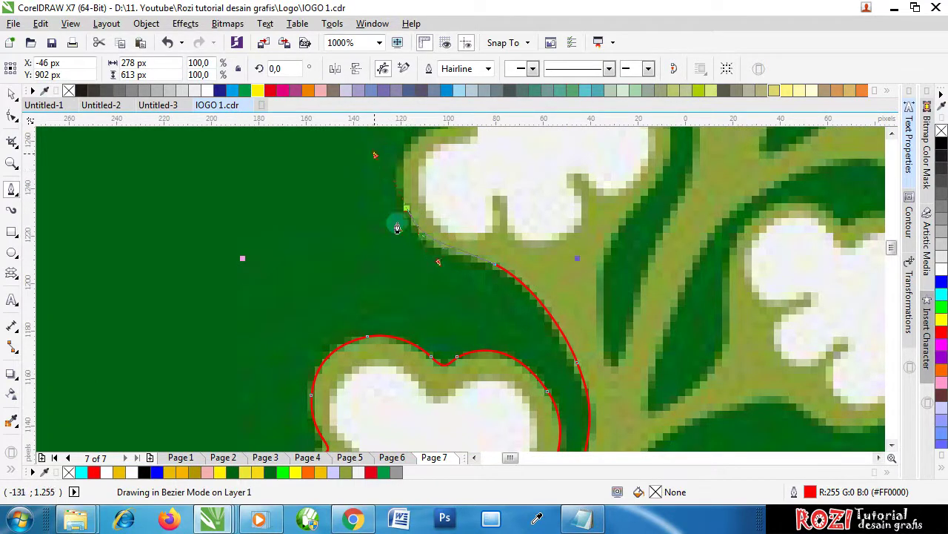
{"action": "scroll", "coordinate": [437, 292], "scroll_direction": "down", "scroll_amount": 1}
{"action": "scroll", "coordinate": [441, 240], "scroll_direction": "up", "scroll_amount": 1}
{"action": "key", "text": "ctrl+z"}
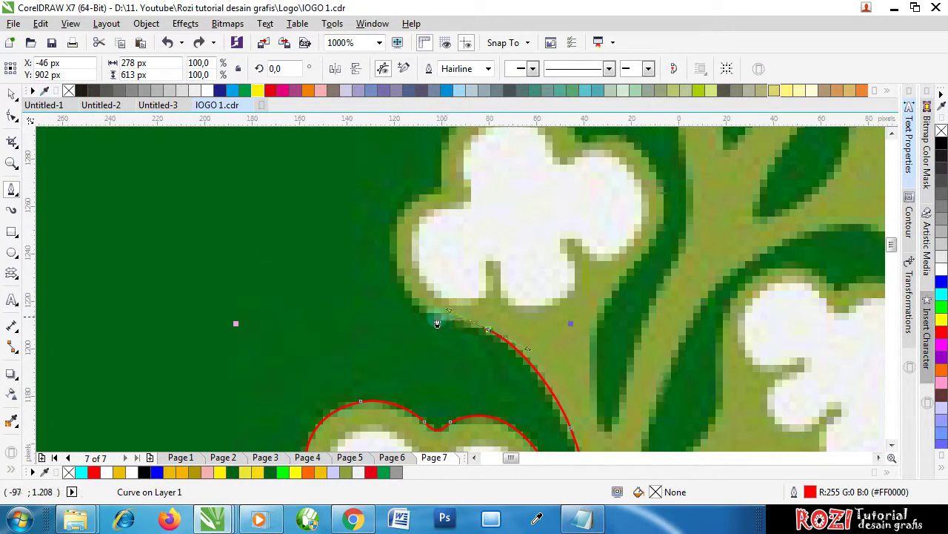
{"action": "key", "text": "ctrl+z"}
{"action": "left_click_drag", "start_coordinate": [491, 331], "coordinate": [445, 319]}
{"action": "left_click_drag", "start_coordinate": [406, 284], "coordinate": [370, 241]}
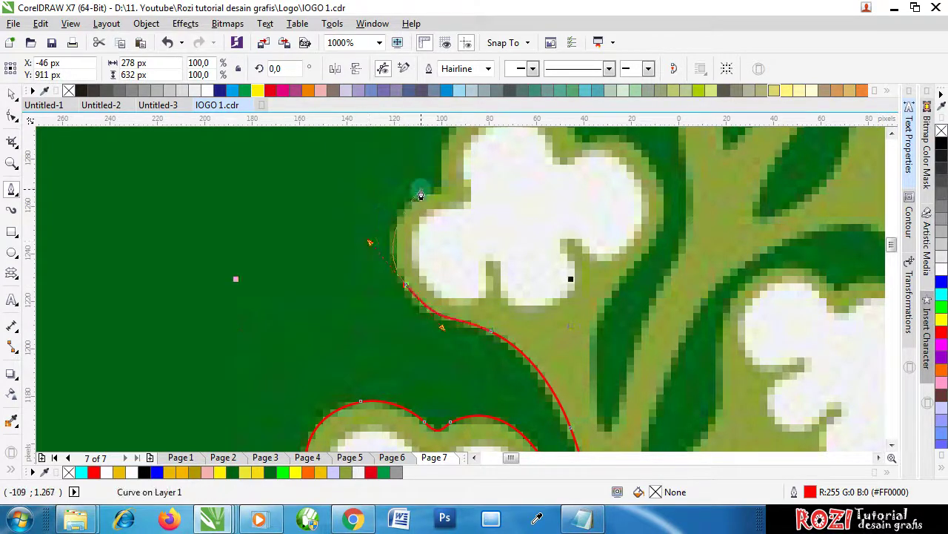
{"action": "scroll", "coordinate": [418, 213], "scroll_direction": "up", "scroll_amount": 1}
{"action": "scroll", "coordinate": [413, 226], "scroll_direction": "down", "scroll_amount": 1}
{"action": "key", "text": "ctrl+z"}
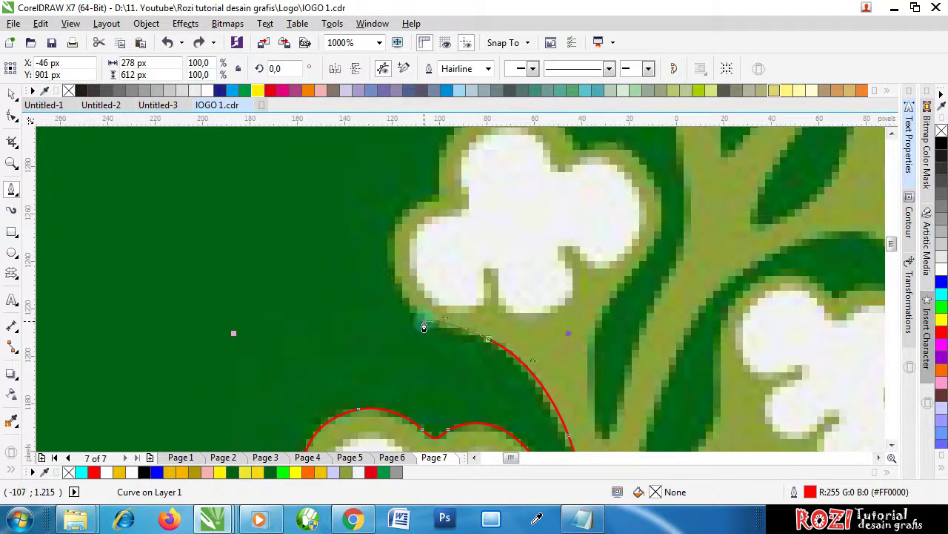
{"action": "scroll", "coordinate": [423, 319], "scroll_direction": "up", "scroll_amount": 1}
{"action": "left_click_drag", "start_coordinate": [376, 269], "coordinate": [322, 207]}
{"action": "scroll", "coordinate": [395, 312], "scroll_direction": "down", "scroll_amount": 1}
{"action": "scroll", "coordinate": [387, 243], "scroll_direction": "up", "scroll_amount": 1}
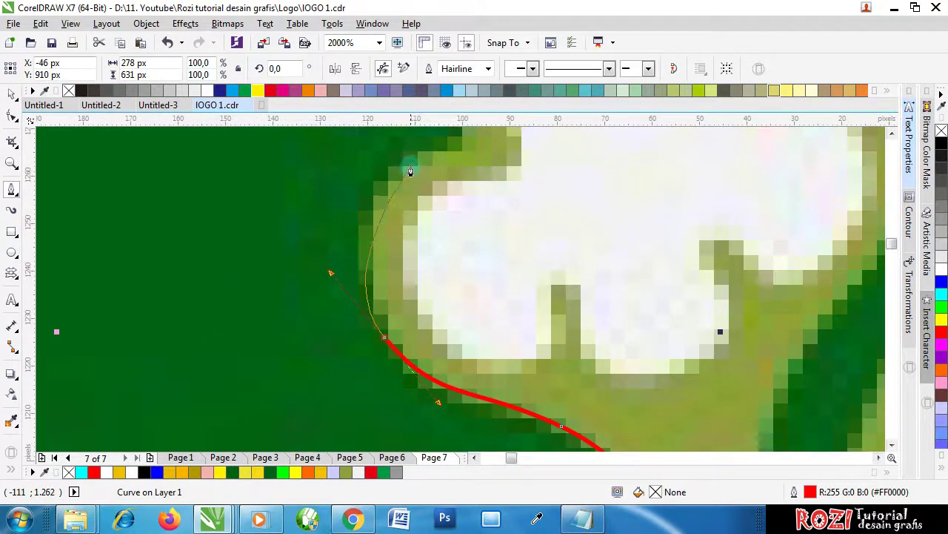
{"action": "left_click_drag", "start_coordinate": [410, 151], "coordinate": [486, 148]}
{"action": "scroll", "coordinate": [486, 148], "scroll_direction": "down", "scroll_amount": 2}
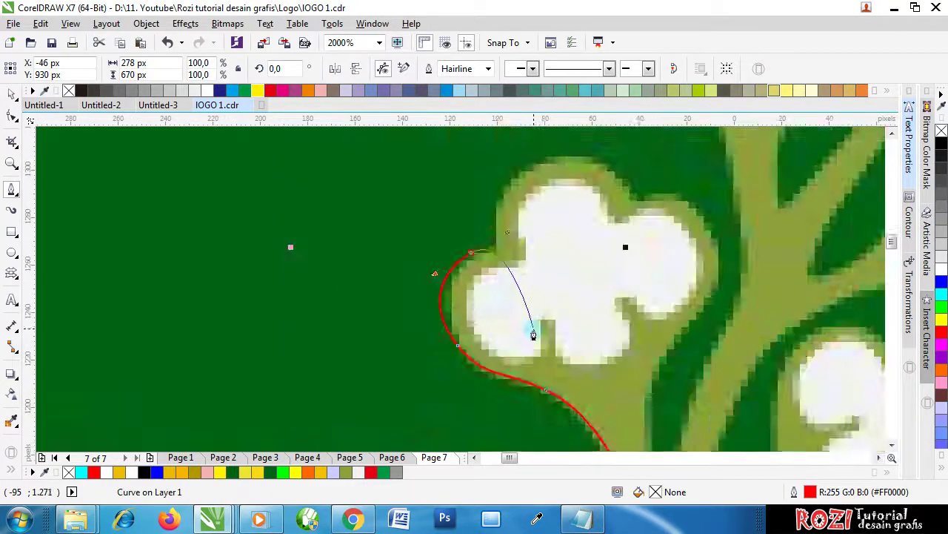
{"action": "scroll", "coordinate": [516, 373], "scroll_direction": "up", "scroll_amount": 1}
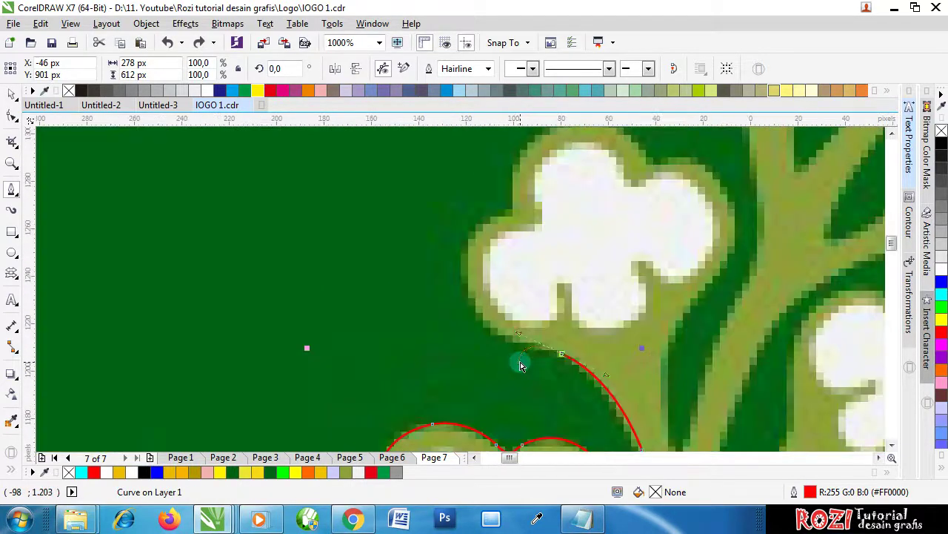
Trace the outline along the fifth left flower's underside and around its left lobe to the notch below the top lobe
{"action": "mouse_move", "coordinate": [575, 360]}
{"action": "left_mouse_down"}
{"action": "mouse_move", "coordinate": [508, 347]}
{"action": "mouse_move", "coordinate": [483, 324]}
{"action": "left_mouse_up"}
{"action": "left_click_drag", "start_coordinate": [465, 258], "coordinate": [475, 223]}
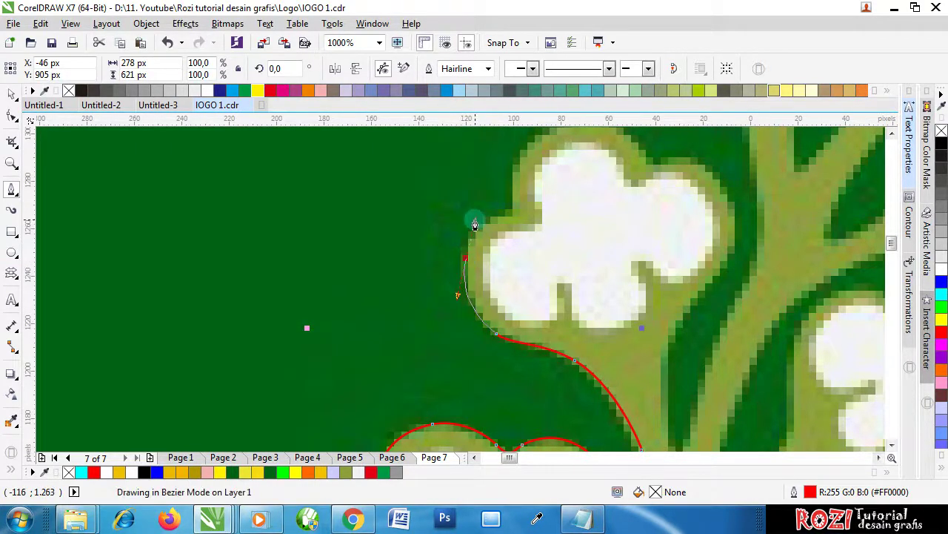
{"action": "scroll", "coordinate": [504, 223], "scroll_direction": "up", "scroll_amount": 2}
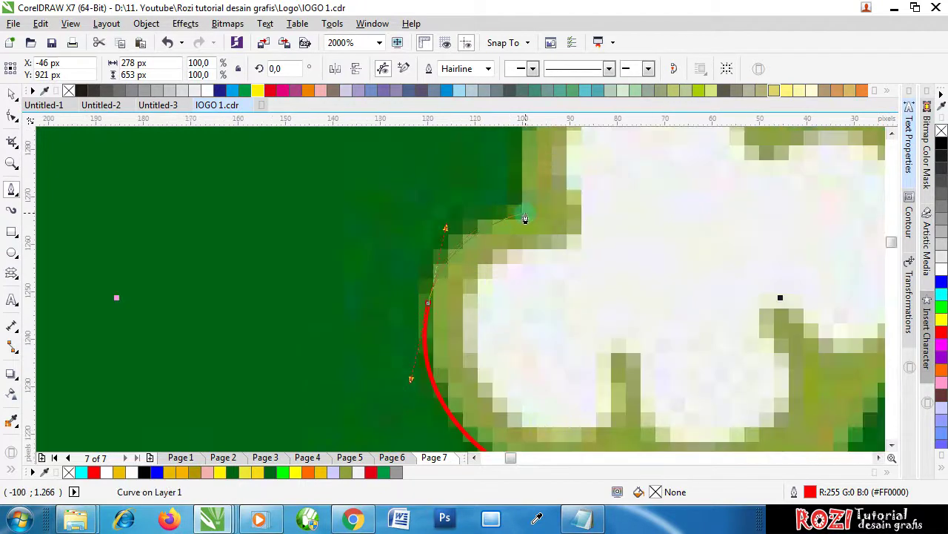
{"action": "left_click_drag", "start_coordinate": [532, 216], "coordinate": [607, 160]}
Trace the outline over the top lobe of the fifth left flower and through the dip beside its right lobe
{"action": "scroll", "coordinate": [572, 304], "scroll_direction": "down", "scroll_amount": 2}
{"action": "scroll", "coordinate": [567, 204], "scroll_direction": "up", "scroll_amount": 2}
{"action": "scroll", "coordinate": [535, 237], "scroll_direction": "down", "scroll_amount": 2}
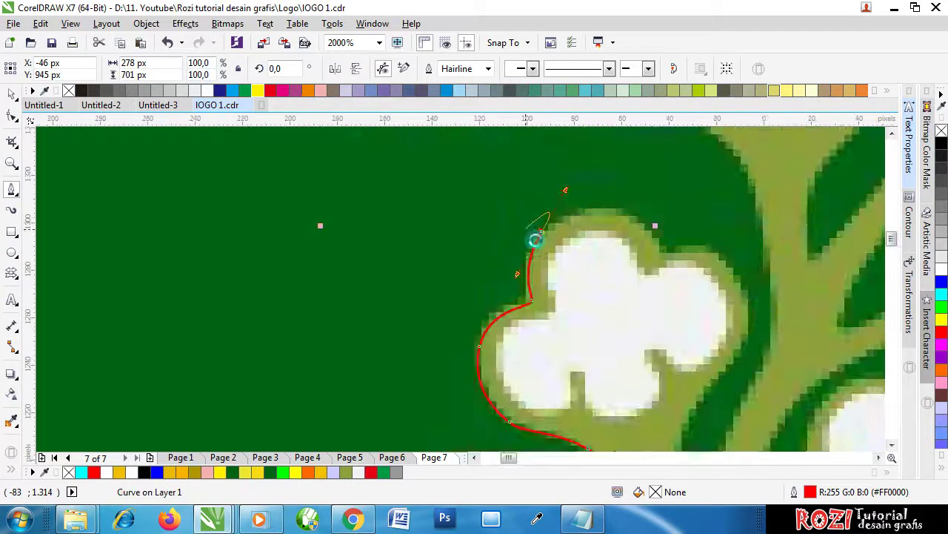
{"action": "mouse_move", "coordinate": [561, 236]}
{"action": "left_mouse_down"}
{"action": "mouse_move", "coordinate": [586, 259]}
{"action": "mouse_move", "coordinate": [606, 255]}
{"action": "mouse_move", "coordinate": [610, 321]}
{"action": "mouse_move", "coordinate": [624, 329]}
{"action": "mouse_move", "coordinate": [598, 369]}
{"action": "mouse_move", "coordinate": [612, 360]}
{"action": "left_mouse_up"}
{"action": "scroll", "coordinate": [610, 281], "scroll_direction": "down", "scroll_amount": 1}
{"action": "scroll", "coordinate": [601, 271], "scroll_direction": "up", "scroll_amount": 1}
{"action": "scroll", "coordinate": [612, 361], "scroll_direction": "down", "scroll_amount": 1}
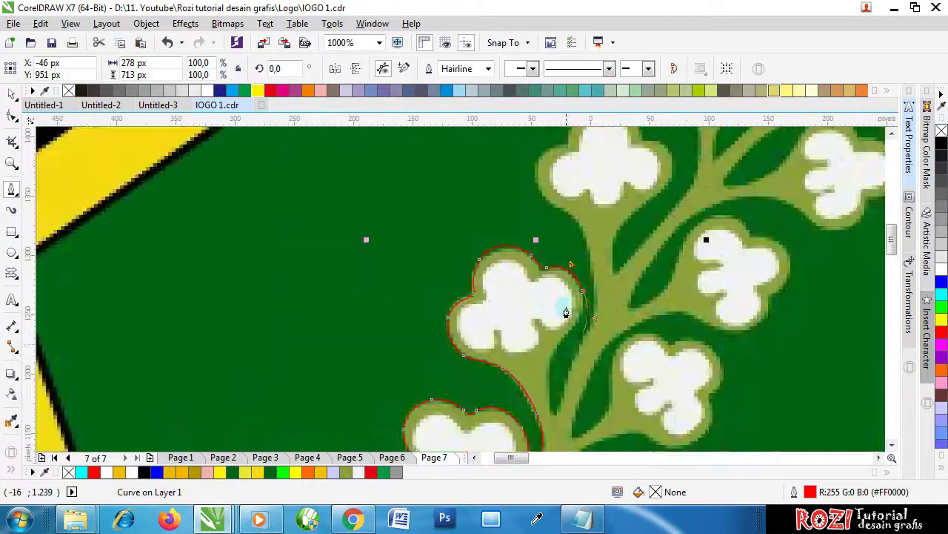
Undo the last outline segment on the fifth left flower and redraw the curve over its right lobe
{"action": "scroll", "coordinate": [563, 307], "scroll_direction": "up", "scroll_amount": 2}
{"action": "key", "text": "ctrl+z"}
{"action": "scroll", "coordinate": [546, 292], "scroll_direction": "down", "scroll_amount": 2}
{"action": "scroll", "coordinate": [553, 263], "scroll_direction": "up", "scroll_amount": 2}
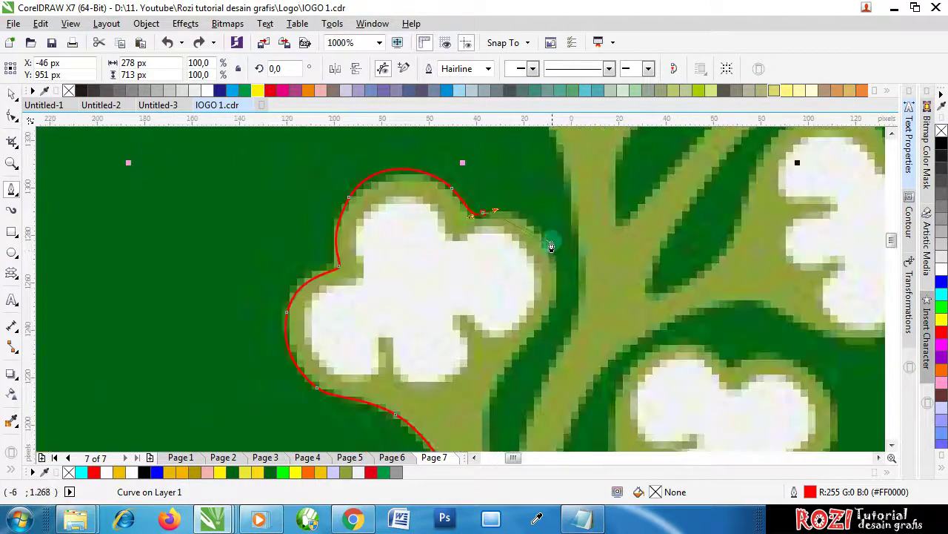
{"action": "left_click_drag", "start_coordinate": [550, 249], "coordinate": [589, 339]}
{"action": "scroll", "coordinate": [590, 339], "scroll_direction": "down", "scroll_amount": 1}
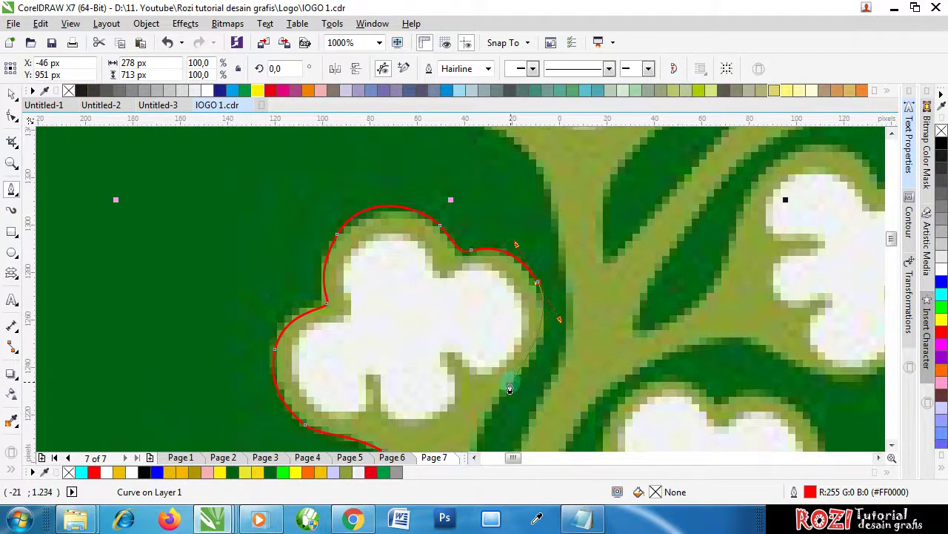
Carry the outline down the inner edge of the fifth left flower's branch toward its fork with the main stem
{"action": "left_click_drag", "start_coordinate": [510, 386], "coordinate": [488, 403]}
{"action": "scroll", "coordinate": [477, 282], "scroll_direction": "down", "scroll_amount": 2}
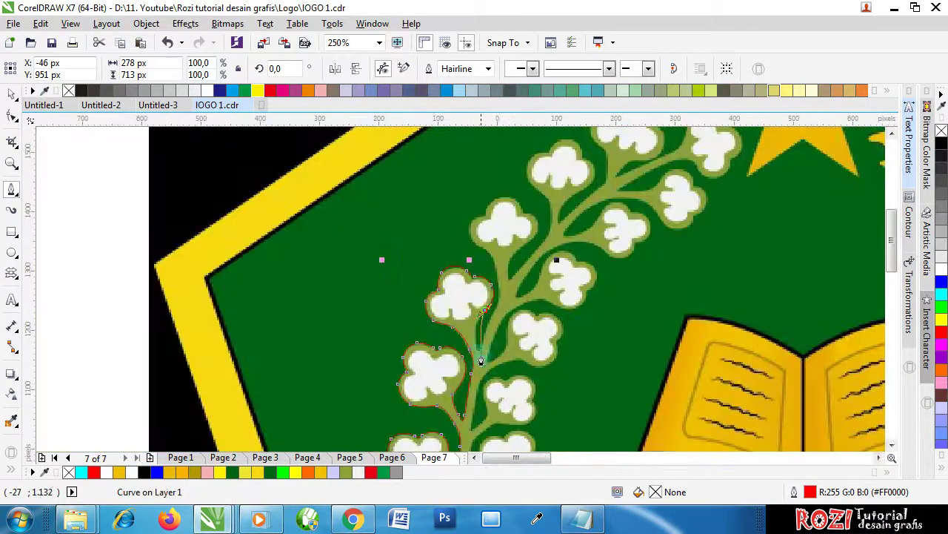
{"action": "scroll", "coordinate": [481, 359], "scroll_direction": "up", "scroll_amount": 2}
{"action": "mouse_move", "coordinate": [455, 330]}
{"action": "left_mouse_down"}
{"action": "mouse_move", "coordinate": [450, 380]}
{"action": "mouse_move", "coordinate": [480, 381]}
{"action": "mouse_move", "coordinate": [478, 334]}
{"action": "mouse_move", "coordinate": [508, 280]}
{"action": "left_mouse_up"}
Round the outline through the fifth left flower's fork and up the main stem's left edge, redoing the first attempt at the fork
{"action": "left_click_drag", "start_coordinate": [525, 243], "coordinate": [548, 202]}
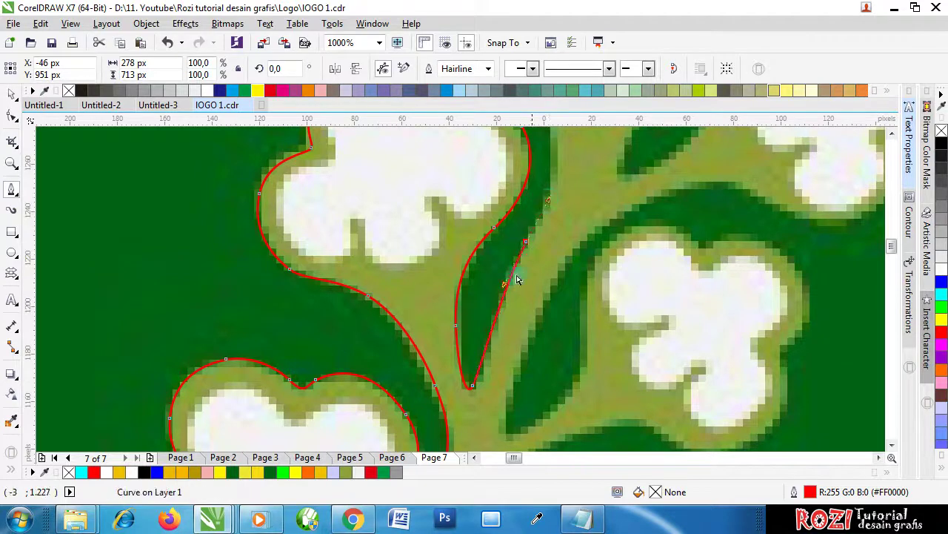
{"action": "key", "text": "ctrl+z"}
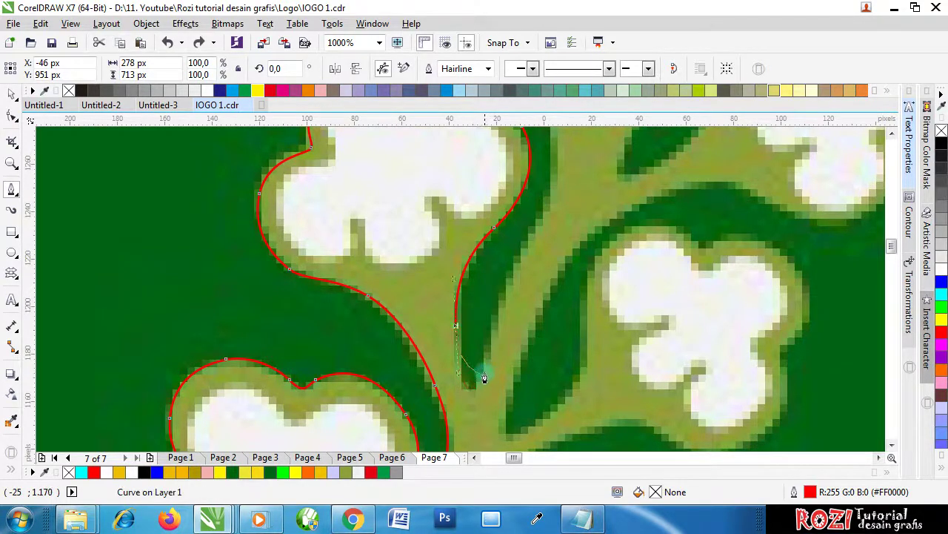
{"action": "left_click_drag", "start_coordinate": [484, 378], "coordinate": [551, 203]}
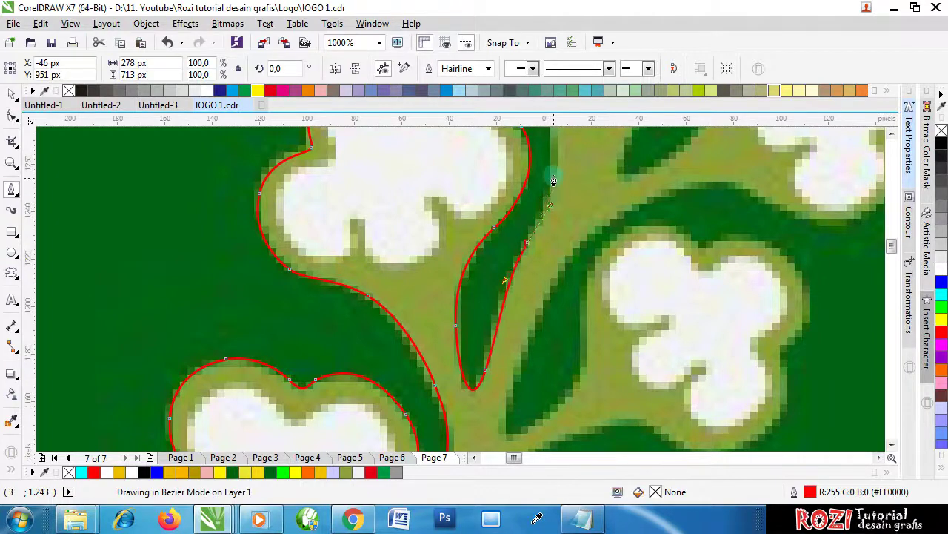
{"action": "mouse_move", "coordinate": [555, 162]}
{"action": "left_mouse_down"}
{"action": "mouse_move", "coordinate": [555, 137]}
{"action": "mouse_move", "coordinate": [555, 158]}
{"action": "left_mouse_up"}
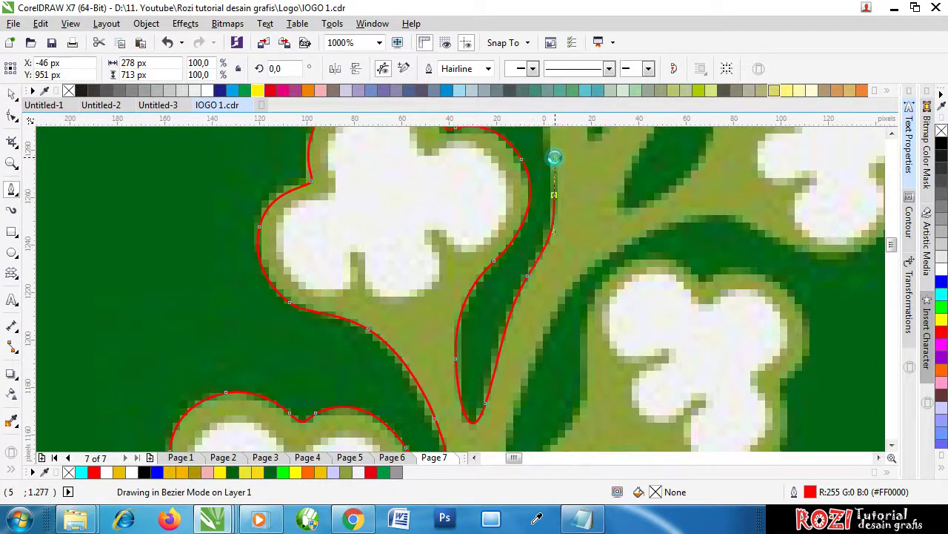
Extend the outline up the stem and along the underside of the sixth left flower's branch to the flower's left lobe
{"action": "scroll", "coordinate": [554, 157], "scroll_direction": "down", "scroll_amount": 4}
{"action": "scroll", "coordinate": [546, 197], "scroll_direction": "up", "scroll_amount": 2}
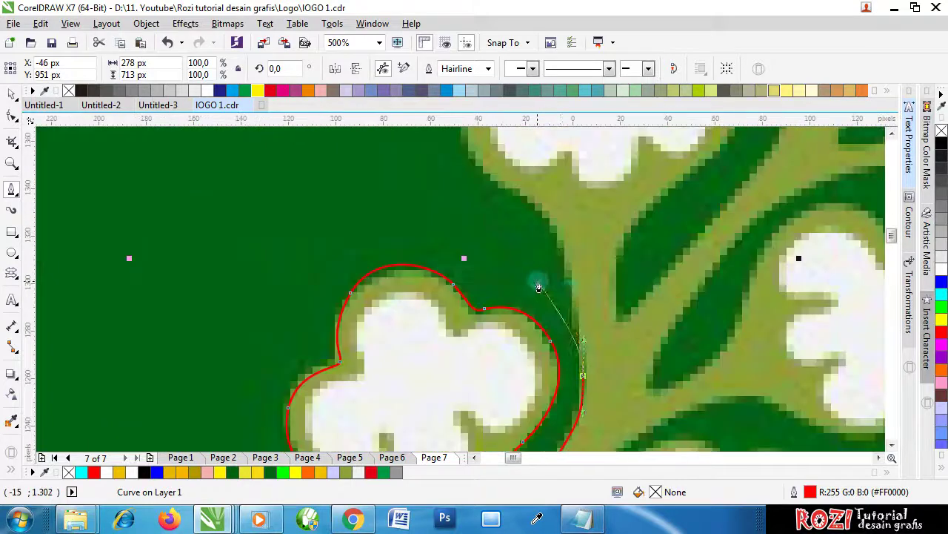
{"action": "left_click_drag", "start_coordinate": [557, 233], "coordinate": [492, 176]}
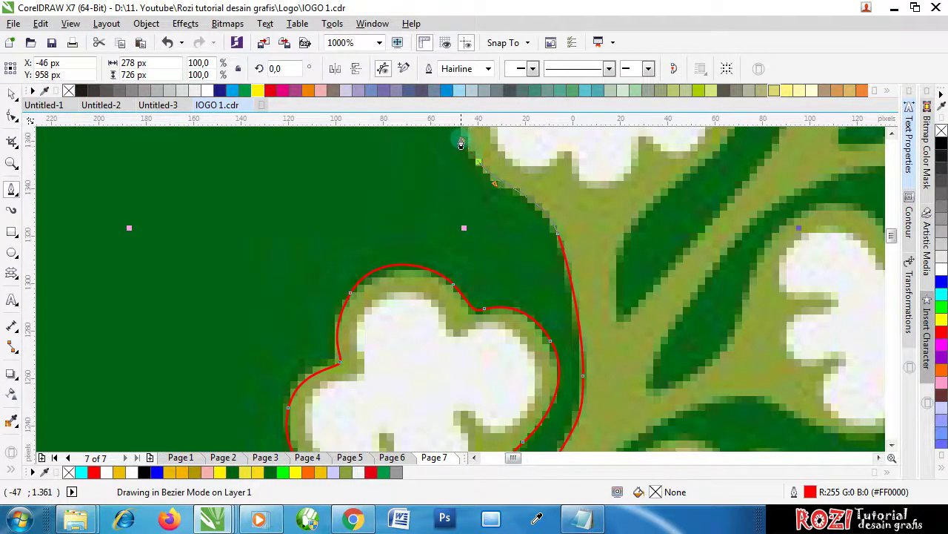
{"action": "left_click_drag", "start_coordinate": [461, 139], "coordinate": [455, 168]}
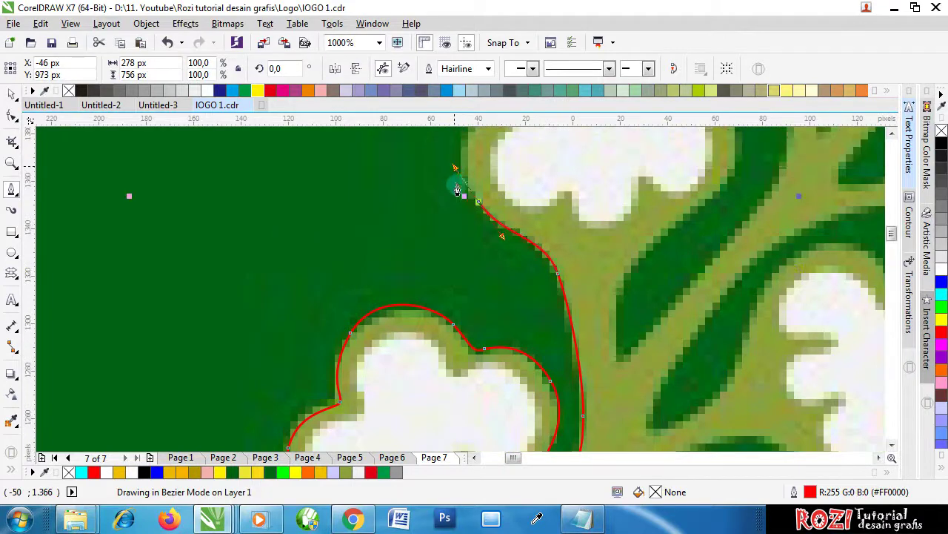
{"action": "scroll", "coordinate": [463, 223], "scroll_direction": "down", "scroll_amount": 3}
{"action": "scroll", "coordinate": [475, 216], "scroll_direction": "up", "scroll_amount": 5}
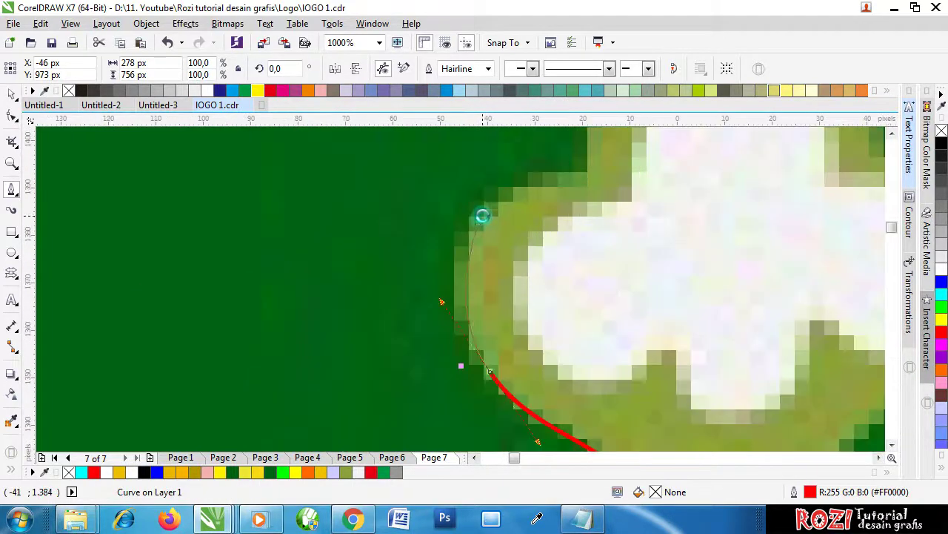
{"action": "left_click_drag", "start_coordinate": [481, 220], "coordinate": [518, 159]}
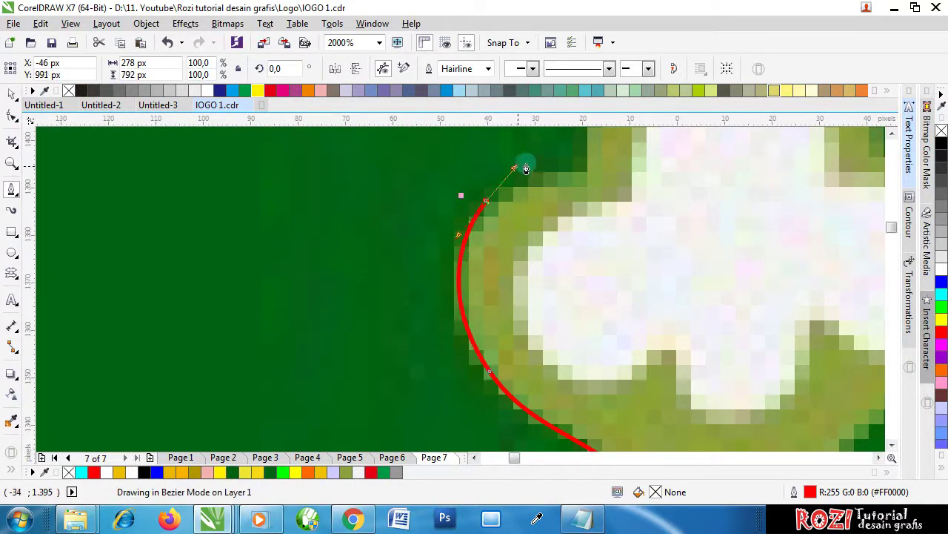
{"action": "scroll", "coordinate": [601, 219], "scroll_direction": "down", "scroll_amount": 2}
{"action": "scroll", "coordinate": [600, 219], "scroll_direction": "up", "scroll_amount": 2}
{"action": "left_click_drag", "start_coordinate": [604, 243], "coordinate": [605, 224]}
{"action": "scroll", "coordinate": [586, 294], "scroll_direction": "down", "scroll_amount": 1}
{"action": "key", "text": "ctrl+z"}
{"action": "key", "text": "ctrl+z"}
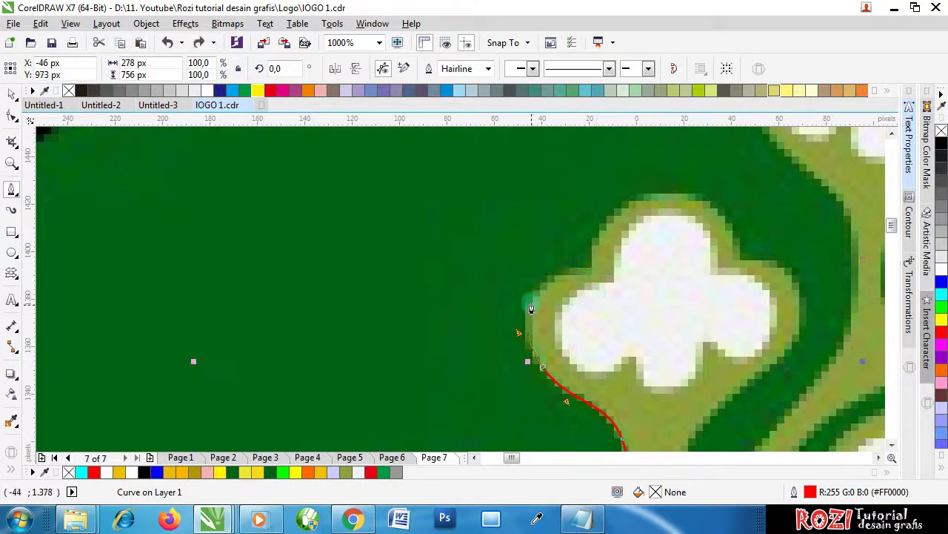
Curve the outline around the sixth left flower's left lobe, through the notch and up the start of its top lobe
{"action": "left_click_drag", "start_coordinate": [538, 294], "coordinate": [613, 274]}
{"action": "scroll", "coordinate": [573, 277], "scroll_direction": "up", "scroll_amount": 2}
{"action": "left_click_drag", "start_coordinate": [622, 193], "coordinate": [649, 145]}
{"action": "scroll", "coordinate": [663, 259], "scroll_direction": "down", "scroll_amount": 1}
{"action": "scroll", "coordinate": [743, 218], "scroll_direction": "up", "scroll_amount": 1}
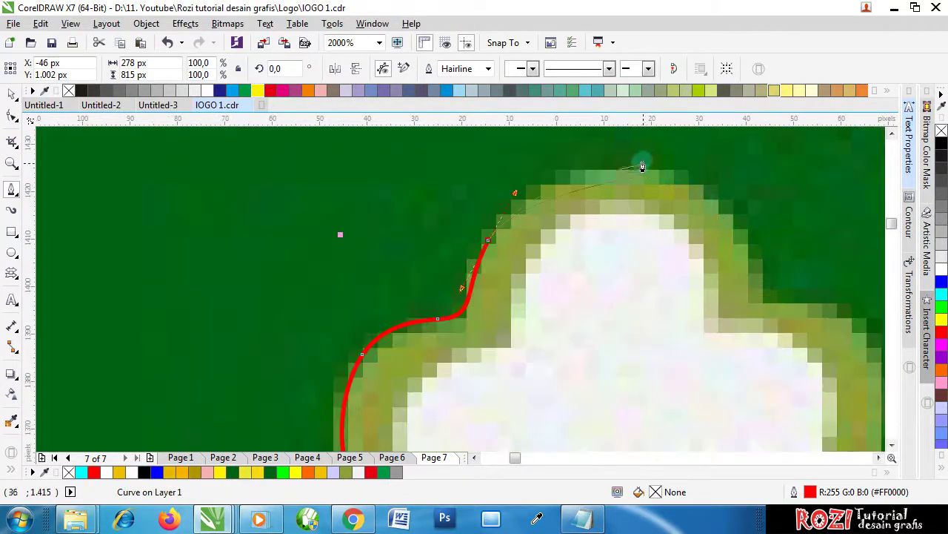
Arc the outline over the sixth left flower's top lobe and down into the notch beside its right lobe
{"action": "left_click_drag", "start_coordinate": [613, 165], "coordinate": [665, 158]}
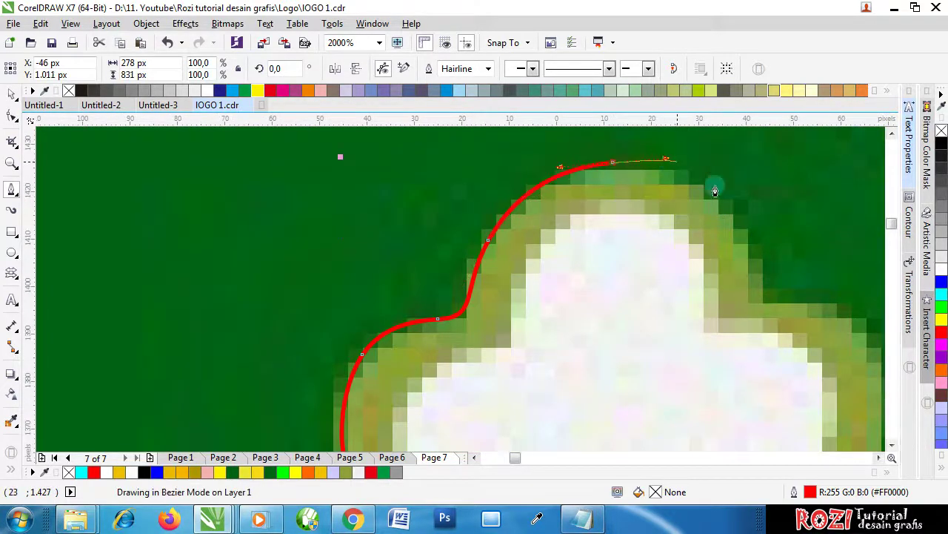
{"action": "left_click_drag", "start_coordinate": [747, 239], "coordinate": [769, 278]}
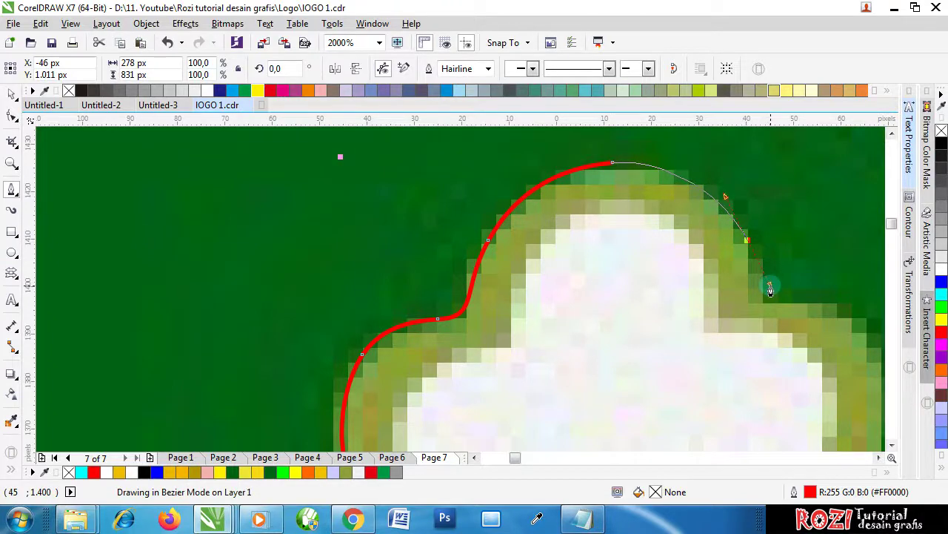
{"action": "scroll", "coordinate": [771, 292], "scroll_direction": "down", "scroll_amount": 2}
{"action": "scroll", "coordinate": [653, 265], "scroll_direction": "up", "scroll_amount": 1}
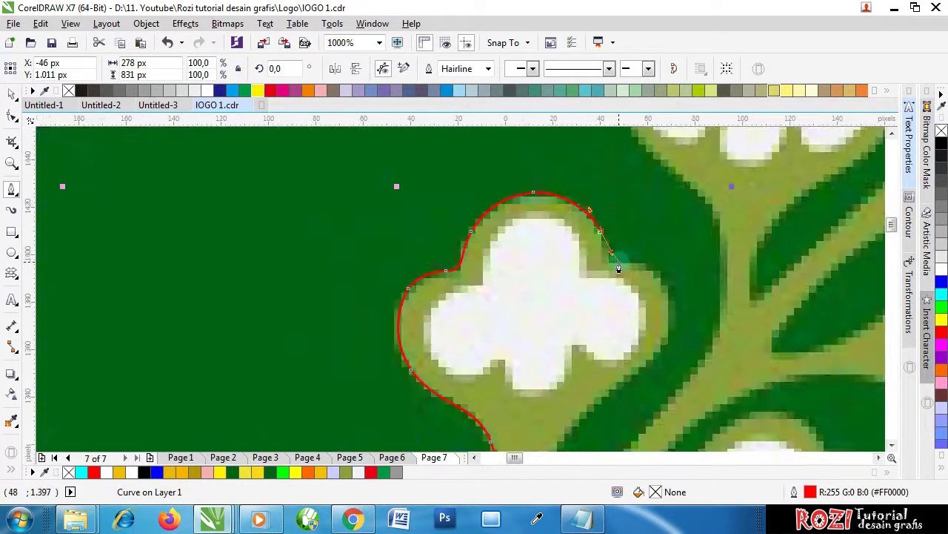
{"action": "left_click_drag", "start_coordinate": [619, 263], "coordinate": [636, 260]}
Carry the outline around the sixth left flower's right lobe and along its underside to the branch
{"action": "scroll", "coordinate": [664, 309], "scroll_direction": "up", "scroll_amount": 2}
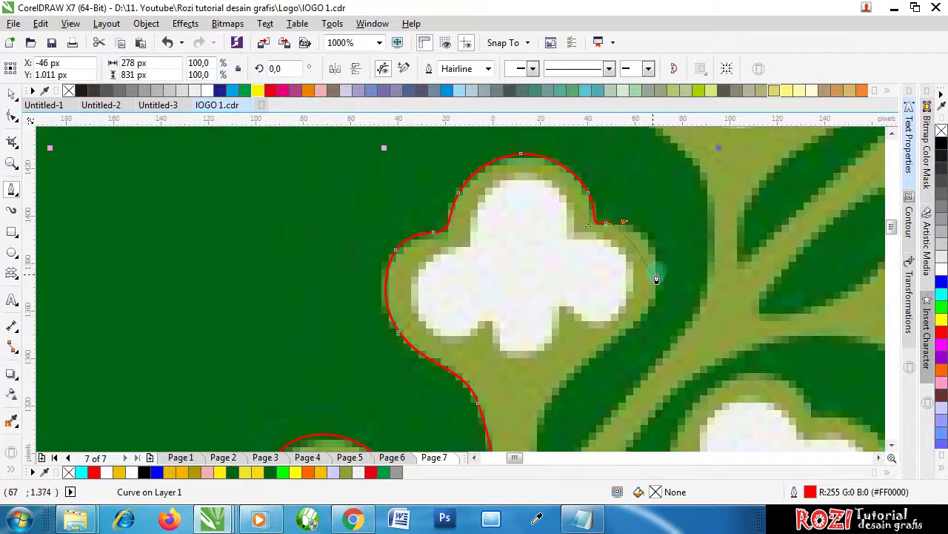
{"action": "left_click_drag", "start_coordinate": [660, 269], "coordinate": [668, 299]}
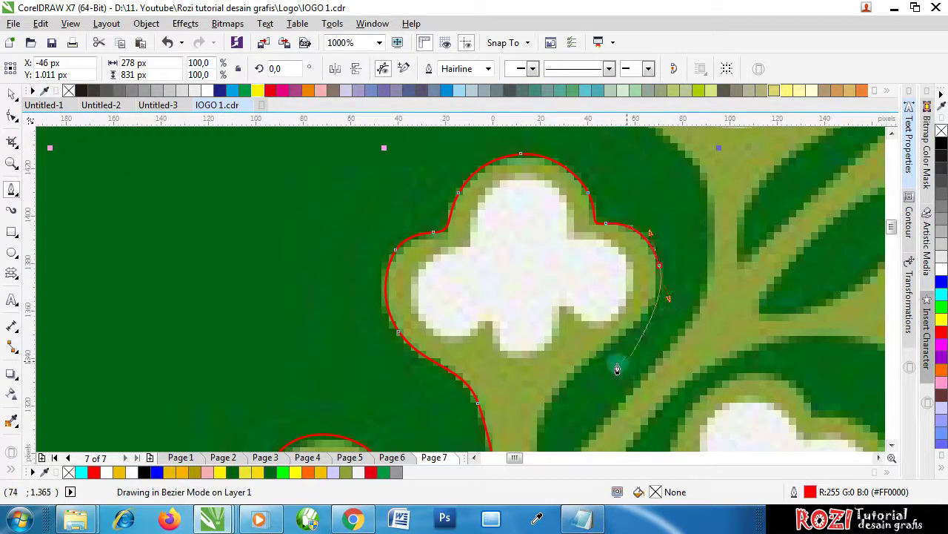
{"action": "left_click_drag", "start_coordinate": [593, 362], "coordinate": [581, 375]}
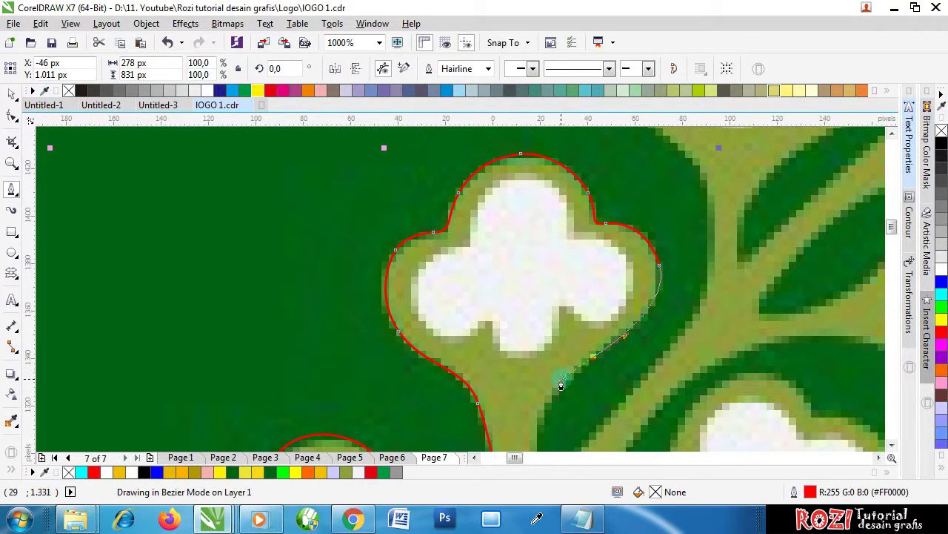
{"action": "scroll", "coordinate": [546, 290], "scroll_direction": "down", "scroll_amount": 3}
{"action": "scroll", "coordinate": [524, 286], "scroll_direction": "up", "scroll_amount": 3}
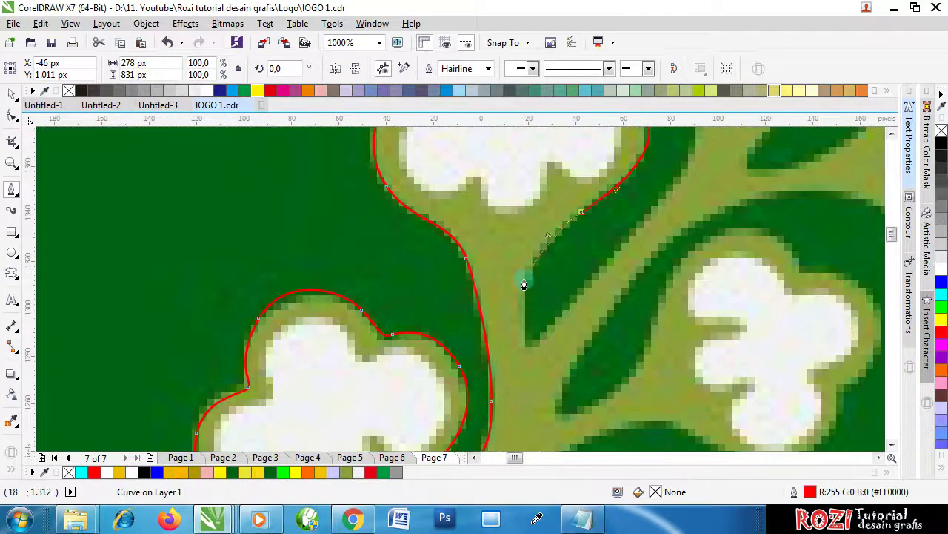
Round the outline through the sixth left flower's fork and up the main stem to the base of the seventh left flower
{"action": "mouse_move", "coordinate": [524, 306]}
{"action": "left_mouse_down"}
{"action": "mouse_move", "coordinate": [521, 345]}
{"action": "mouse_move", "coordinate": [556, 323]}
{"action": "left_mouse_up"}
{"action": "scroll", "coordinate": [546, 321], "scroll_direction": "down", "scroll_amount": 3}
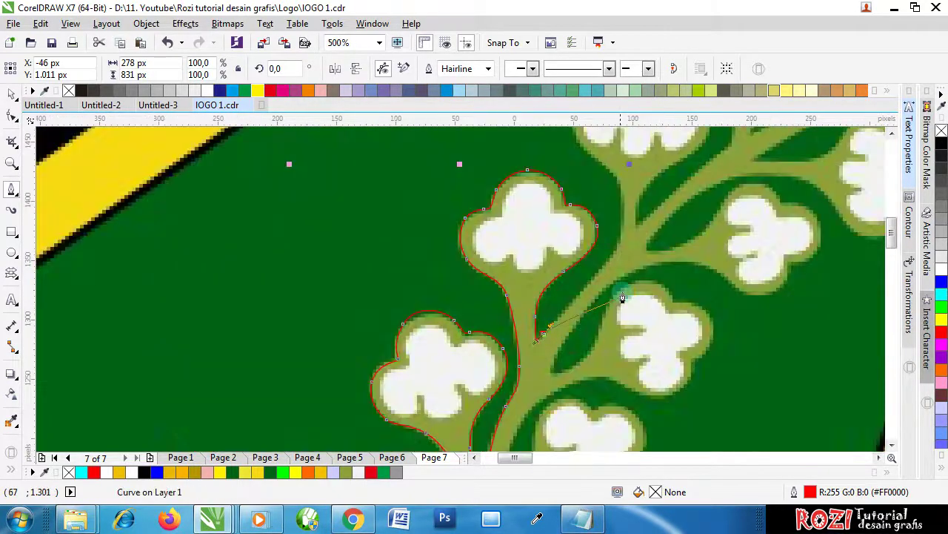
{"action": "scroll", "coordinate": [625, 296], "scroll_direction": "up", "scroll_amount": 3}
{"action": "mouse_move", "coordinate": [605, 236]}
{"action": "left_mouse_down"}
{"action": "mouse_move", "coordinate": [635, 198]}
{"action": "mouse_move", "coordinate": [624, 233]}
{"action": "mouse_move", "coordinate": [626, 221]}
{"action": "mouse_move", "coordinate": [566, 158]}
{"action": "left_mouse_up"}
{"action": "scroll", "coordinate": [624, 232], "scroll_direction": "down", "scroll_amount": 4}
{"action": "scroll", "coordinate": [612, 275], "scroll_direction": "up", "scroll_amount": 3}
{"action": "scroll", "coordinate": [610, 185], "scroll_direction": "up", "scroll_amount": 1}
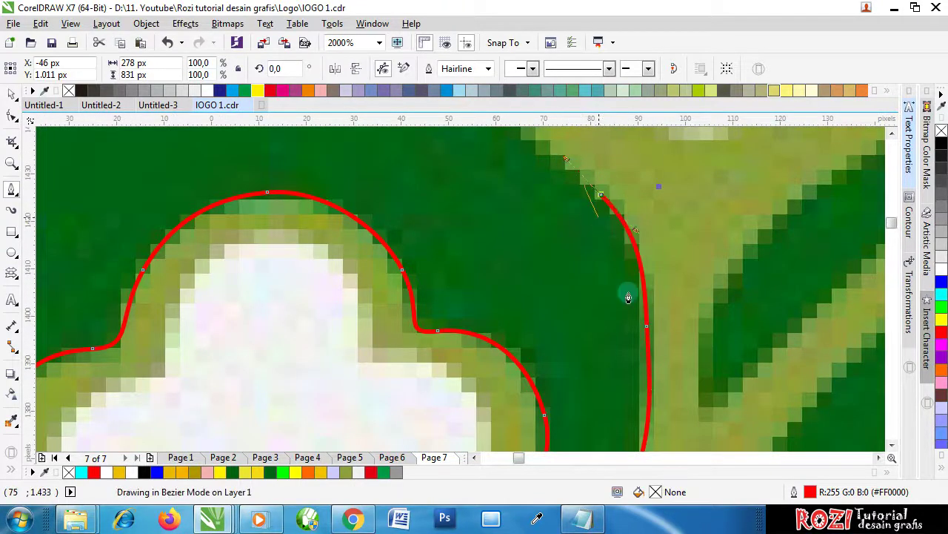
Extend the outline along the underside of the seventh left flower to the outer side of its left lobe
{"action": "scroll", "coordinate": [627, 297], "scroll_direction": "down", "scroll_amount": 4}
{"action": "scroll", "coordinate": [624, 289], "scroll_direction": "up", "scroll_amount": 3}
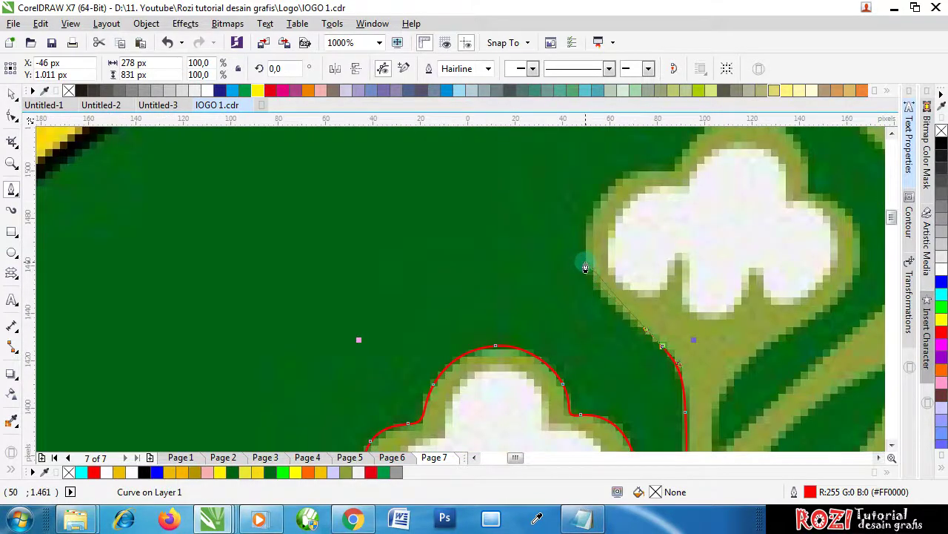
{"action": "mouse_move", "coordinate": [585, 263]}
{"action": "left_mouse_down"}
{"action": "mouse_move", "coordinate": [575, 215]}
{"action": "mouse_move", "coordinate": [570, 223]}
{"action": "left_mouse_up"}
{"action": "scroll", "coordinate": [585, 202], "scroll_direction": "down", "scroll_amount": 1}
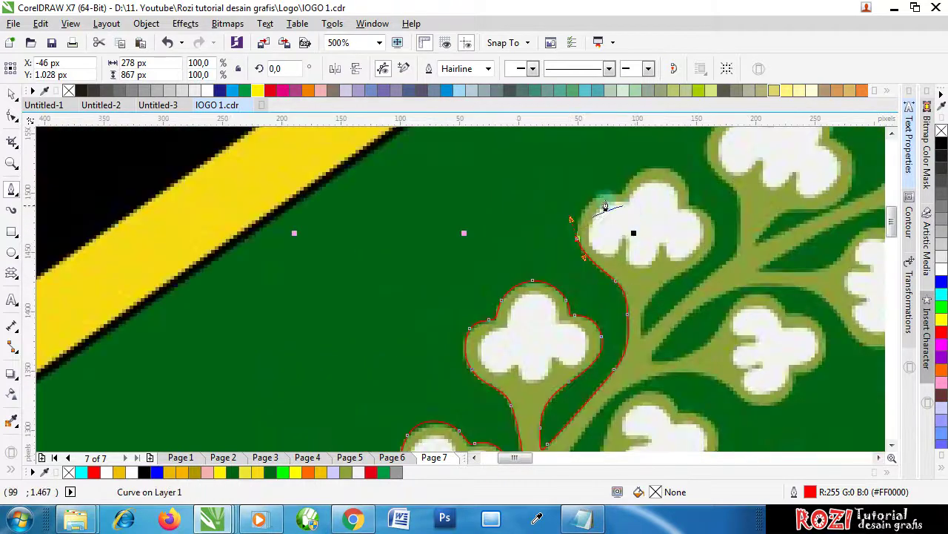
{"action": "scroll", "coordinate": [576, 197], "scroll_direction": "up", "scroll_amount": 1}
{"action": "left_click_drag", "start_coordinate": [598, 194], "coordinate": [614, 186]}
{"action": "scroll", "coordinate": [657, 173], "scroll_direction": "up", "scroll_amount": 1}
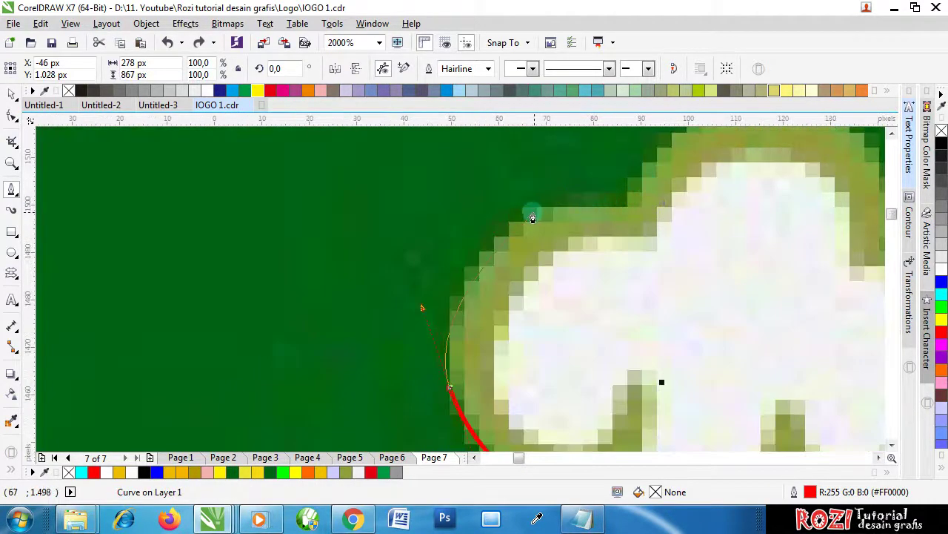
{"action": "left_click_drag", "start_coordinate": [531, 209], "coordinate": [581, 184]}
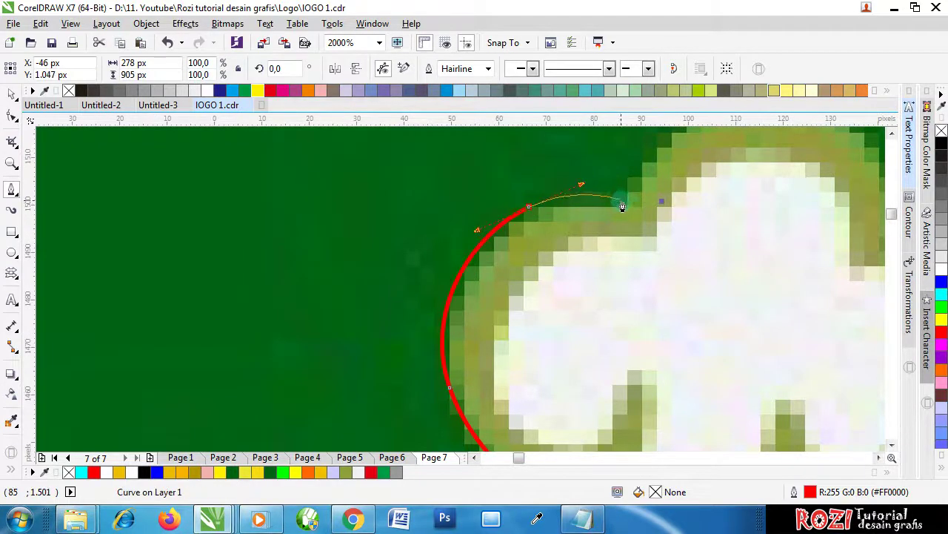
{"action": "mouse_move", "coordinate": [635, 196]}
{"action": "left_mouse_down"}
{"action": "mouse_move", "coordinate": [647, 185]}
{"action": "mouse_move", "coordinate": [639, 185]}
{"action": "left_mouse_up"}
{"action": "scroll", "coordinate": [638, 186], "scroll_direction": "down", "scroll_amount": 2}
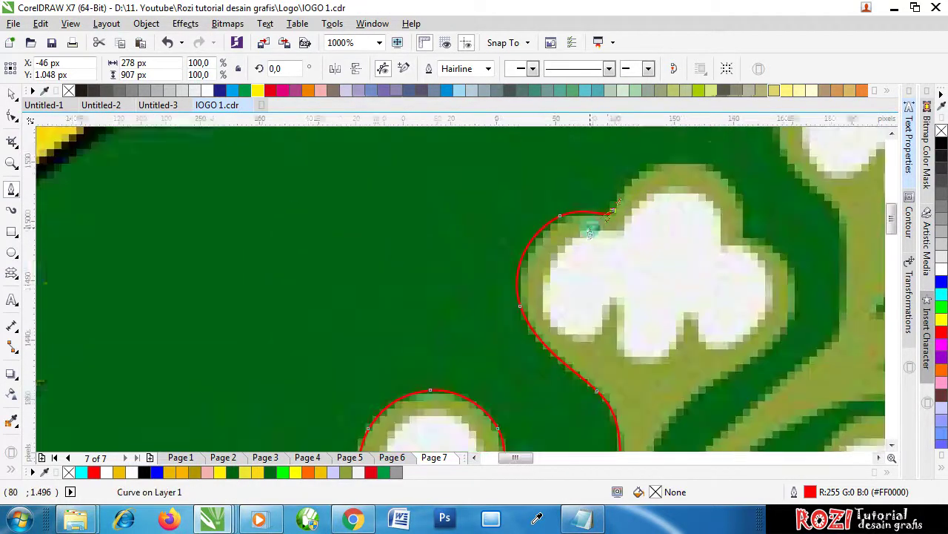
{"action": "key", "text": "ctrl+z"}
{"action": "scroll", "coordinate": [561, 240], "scroll_direction": "up", "scroll_amount": 1}
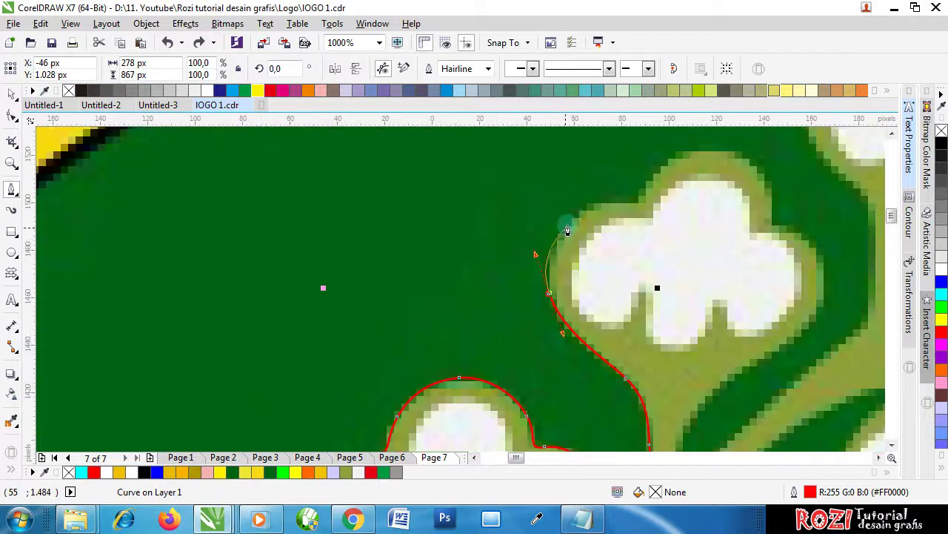
Curve the outline over the seventh left flower's left lobe and end it in the notch beside the top lobe
{"action": "scroll", "coordinate": [582, 221], "scroll_direction": "up", "scroll_amount": 1}
{"action": "left_click_drag", "start_coordinate": [595, 201], "coordinate": [650, 189]}
{"action": "left_click", "coordinate": [690, 196]}
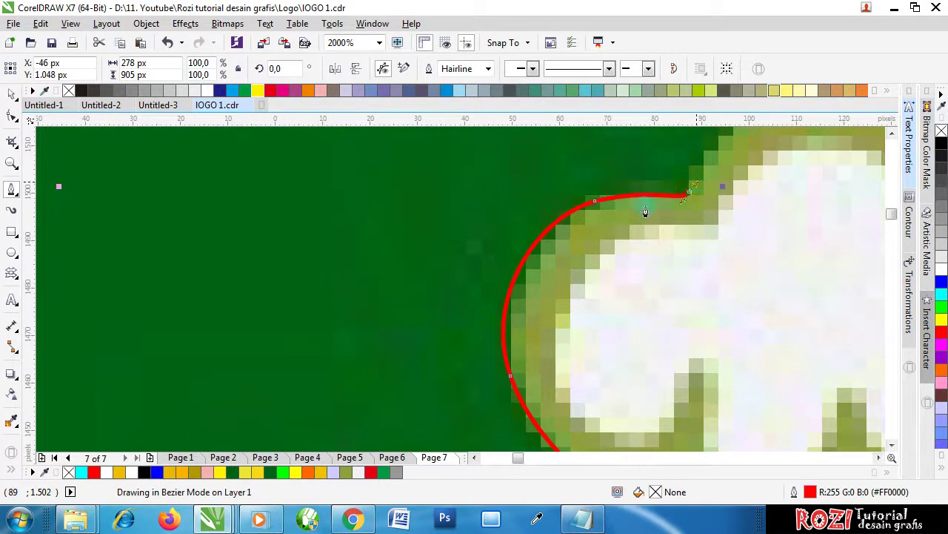
{"action": "scroll", "coordinate": [653, 206], "scroll_direction": "down", "scroll_amount": 2}
{"action": "scroll", "coordinate": [625, 212], "scroll_direction": "up", "scroll_amount": 2}
Trace the outline over the seventh left flower's top lobe, through the notch and around its right lobe
{"action": "left_click_drag", "start_coordinate": [551, 199], "coordinate": [617, 179]}
{"action": "left_click_drag", "start_coordinate": [705, 272], "coordinate": [716, 310]}
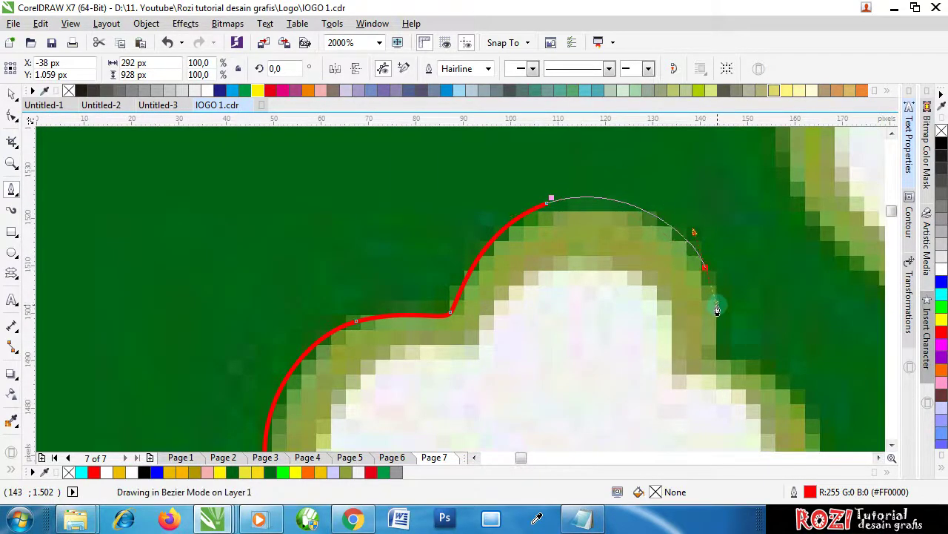
{"action": "scroll", "coordinate": [608, 250], "scroll_direction": "down", "scroll_amount": 3}
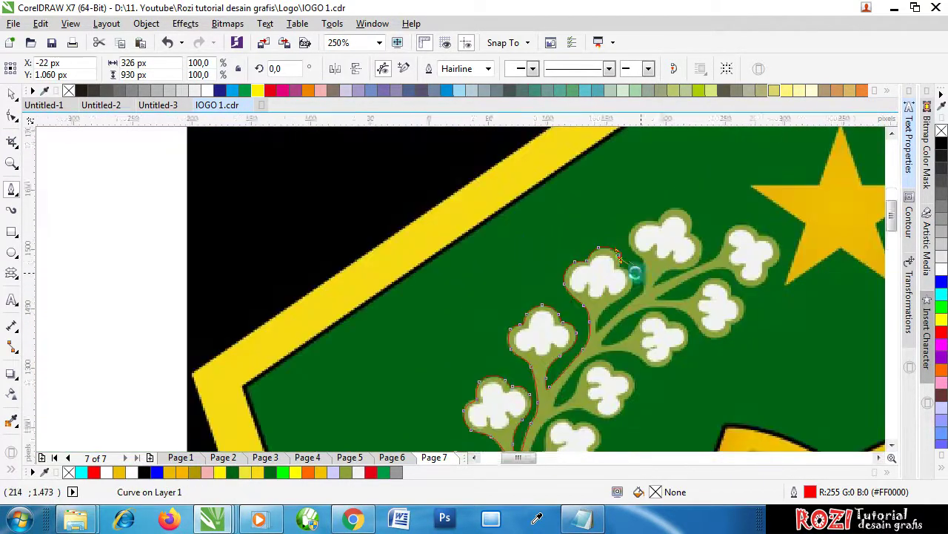
{"action": "scroll", "coordinate": [571, 257], "scroll_direction": "up", "scroll_amount": 2}
{"action": "left_click_drag", "start_coordinate": [573, 252], "coordinate": [609, 313]}
{"action": "scroll", "coordinate": [585, 251], "scroll_direction": "down", "scroll_amount": 2}
{"action": "scroll", "coordinate": [601, 278], "scroll_direction": "up", "scroll_amount": 2}
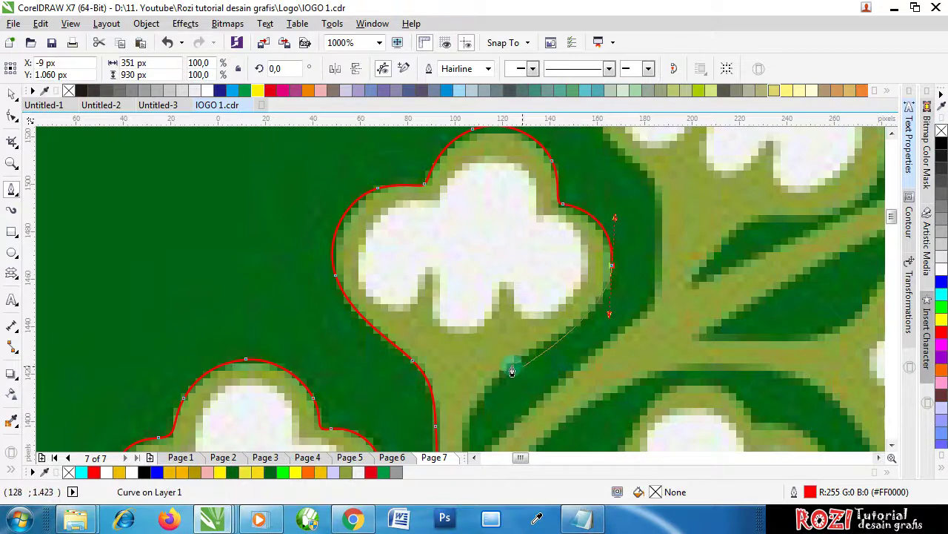
Carry the outline along the seventh left flower's underside, down its branch and around the fork onto the main stem
{"action": "mouse_move", "coordinate": [510, 366]}
{"action": "left_mouse_down"}
{"action": "mouse_move", "coordinate": [503, 378]}
{"action": "mouse_move", "coordinate": [476, 338]}
{"action": "mouse_move", "coordinate": [438, 413]}
{"action": "left_mouse_up"}
{"action": "scroll", "coordinate": [476, 364], "scroll_direction": "down", "scroll_amount": 4}
{"action": "scroll", "coordinate": [423, 363], "scroll_direction": "up", "scroll_amount": 6}
{"action": "left_click_drag", "start_coordinate": [510, 362], "coordinate": [538, 325]}
{"action": "scroll", "coordinate": [502, 339], "scroll_direction": "down", "scroll_amount": 2}
{"action": "scroll", "coordinate": [557, 298], "scroll_direction": "up", "scroll_amount": 1}
{"action": "scroll", "coordinate": [552, 299], "scroll_direction": "up", "scroll_amount": 1}
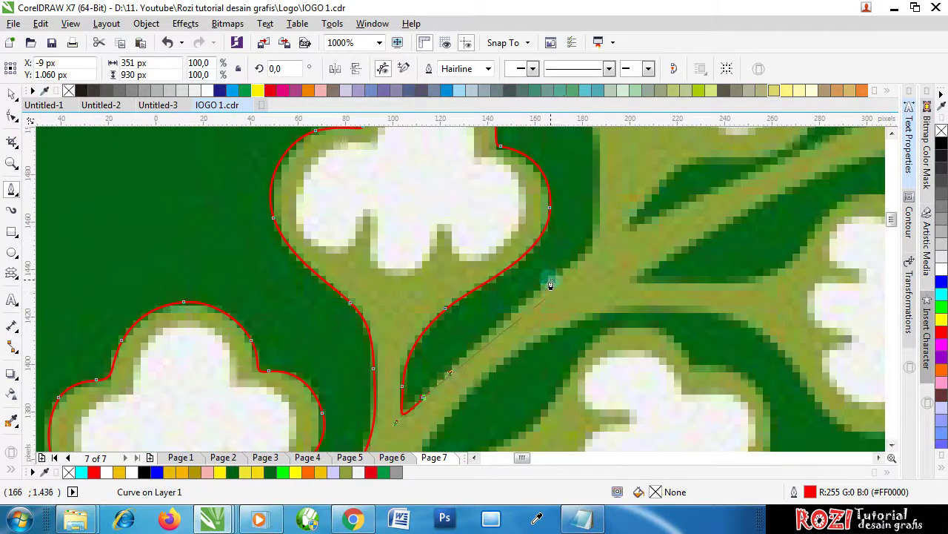
Extend the outline up the main stem and along the eighth left flower's branch to the flower's left lobe
{"action": "mouse_move", "coordinate": [552, 279]}
{"action": "left_mouse_down"}
{"action": "mouse_move", "coordinate": [599, 249]}
{"action": "mouse_move", "coordinate": [597, 148]}
{"action": "mouse_move", "coordinate": [606, 247]}
{"action": "mouse_move", "coordinate": [545, 215]}
{"action": "mouse_move", "coordinate": [551, 154]}
{"action": "mouse_move", "coordinate": [523, 249]}
{"action": "left_mouse_up"}
{"action": "scroll", "coordinate": [602, 208], "scroll_direction": "down", "scroll_amount": 2}
{"action": "scroll", "coordinate": [602, 208], "scroll_direction": "up", "scroll_amount": 1}
{"action": "scroll", "coordinate": [603, 240], "scroll_direction": "up", "scroll_amount": 1}
{"action": "scroll", "coordinate": [546, 215], "scroll_direction": "down", "scroll_amount": 2}
{"action": "scroll", "coordinate": [554, 223], "scroll_direction": "up", "scroll_amount": 1}
{"action": "scroll", "coordinate": [521, 256], "scroll_direction": "down", "scroll_amount": 1}
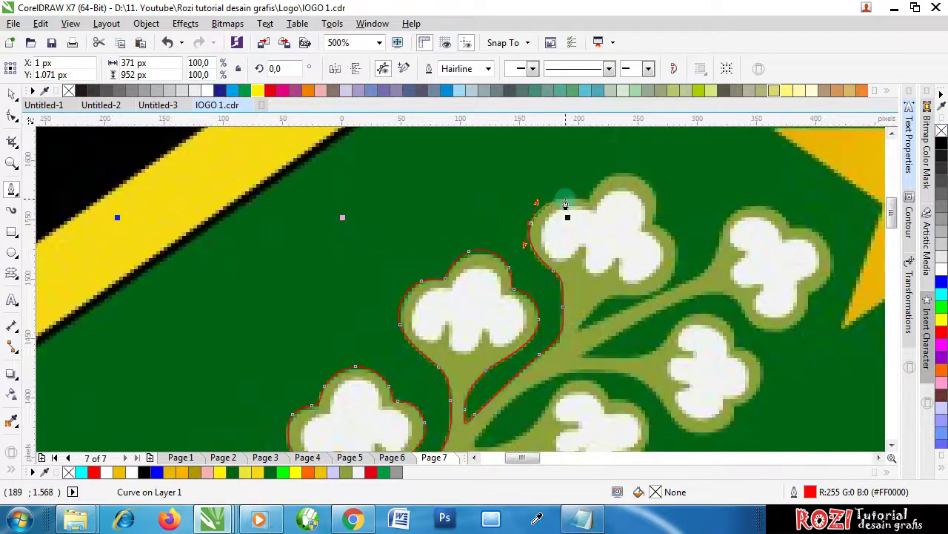
{"action": "scroll", "coordinate": [563, 216], "scroll_direction": "up", "scroll_amount": 1}
{"action": "scroll", "coordinate": [572, 197], "scroll_direction": "up", "scroll_amount": 1}
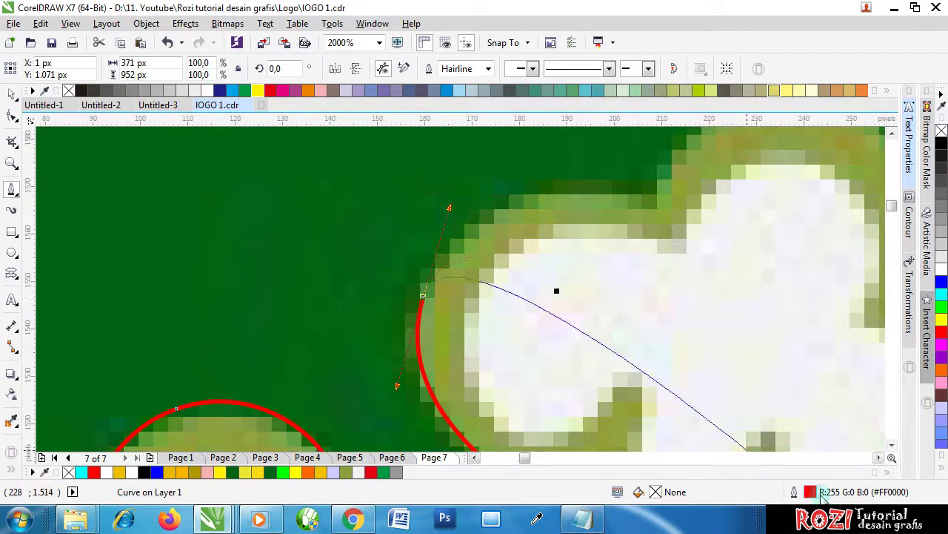
Disconnect the computer from its current wireless network
{"action": "left_click", "coordinate": [859, 518]}
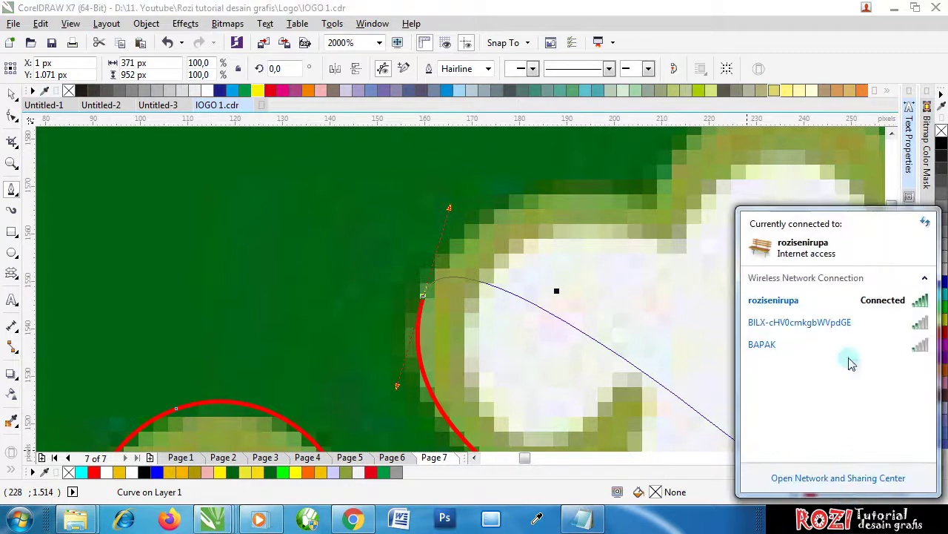
{"action": "left_click", "coordinate": [867, 305]}
{"action": "left_click", "coordinate": [761, 321]}
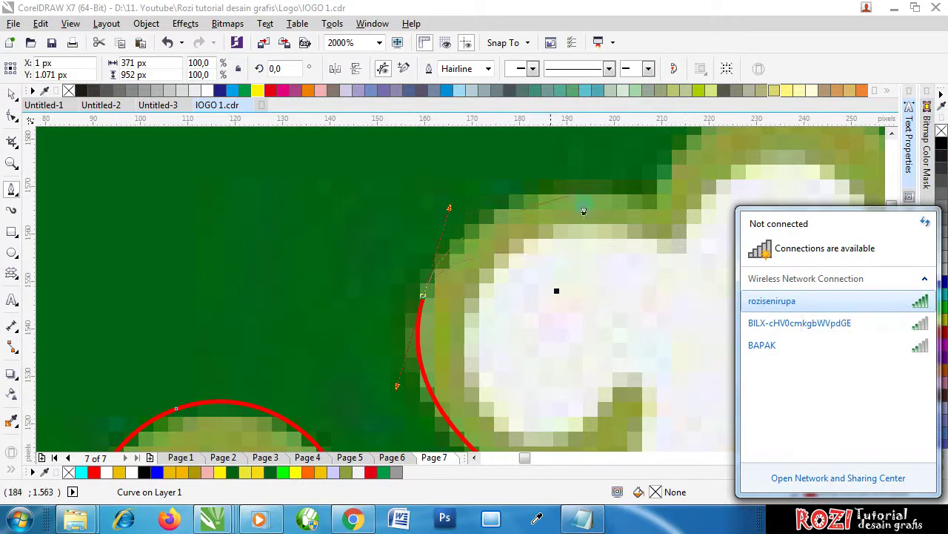
Curve the outline over the eighth left flower's left lobe and into the notch beside its top lobe
{"action": "left_click_drag", "start_coordinate": [576, 195], "coordinate": [659, 185]}
{"action": "scroll", "coordinate": [560, 295], "scroll_direction": "down", "scroll_amount": 2}
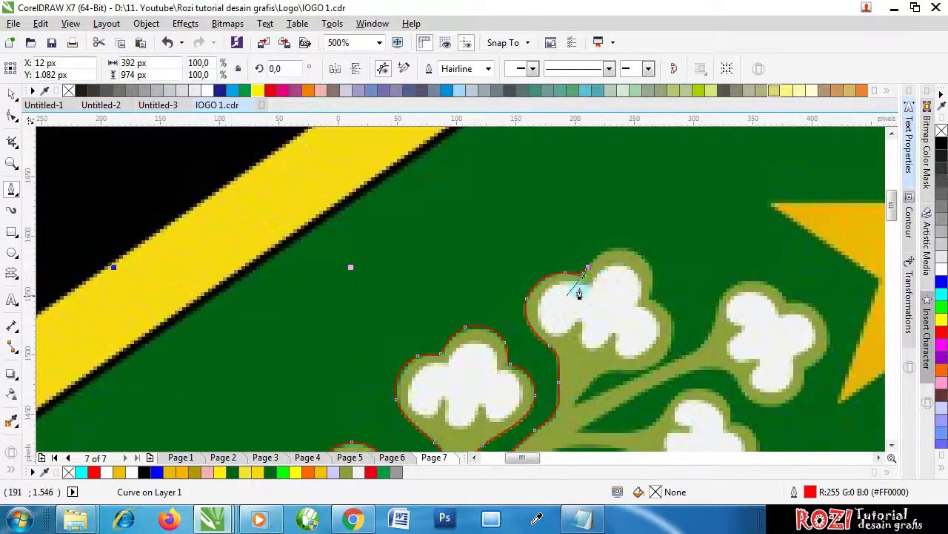
{"action": "scroll", "coordinate": [622, 252], "scroll_direction": "up", "scroll_amount": 2}
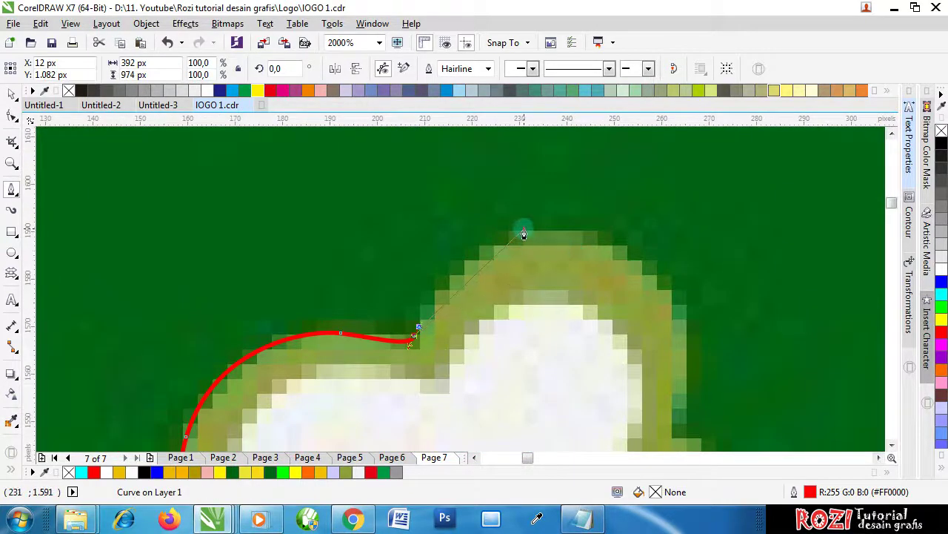
Arc the outline over the eighth left flower's top lobe and down to the notch above its right lobe
{"action": "left_click_drag", "start_coordinate": [524, 231], "coordinate": [598, 205]}
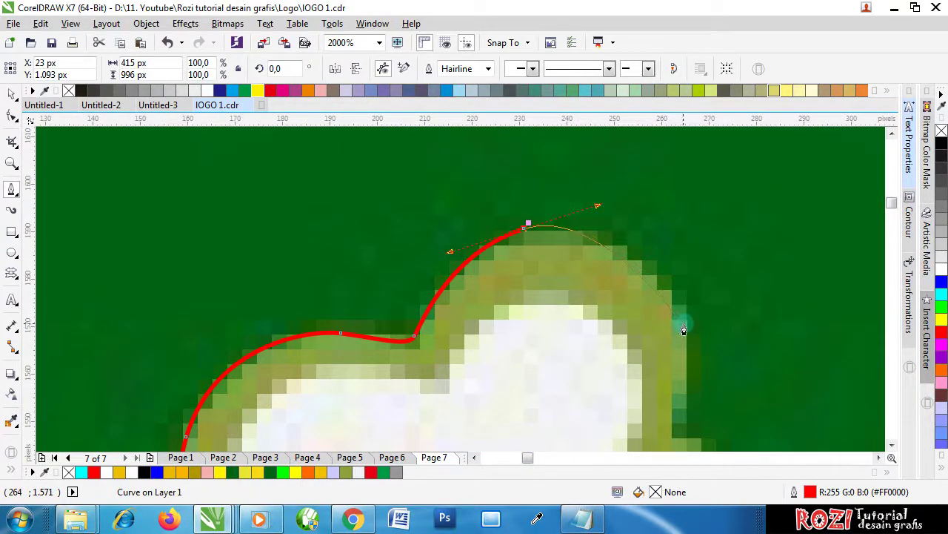
{"action": "left_click_drag", "start_coordinate": [683, 330], "coordinate": [703, 402]}
{"action": "scroll", "coordinate": [637, 251], "scroll_direction": "down", "scroll_amount": 2}
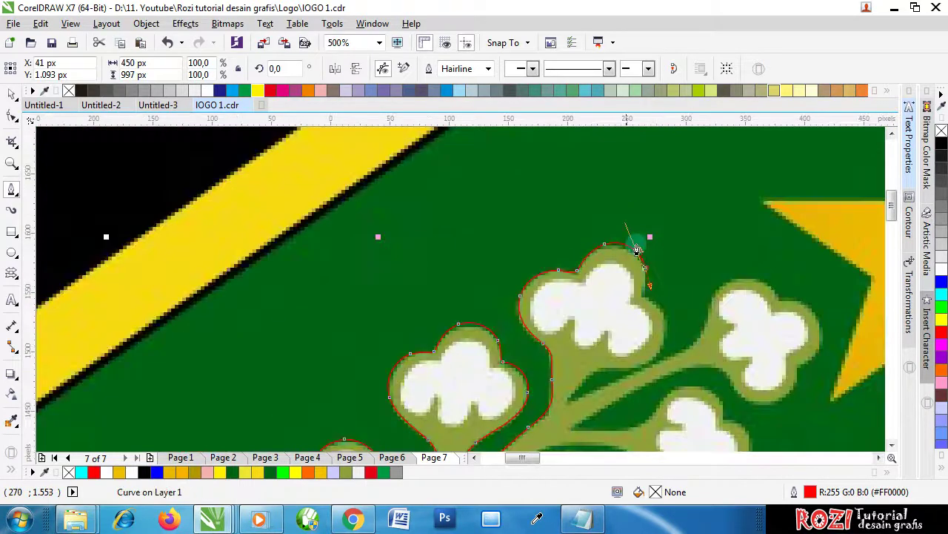
{"action": "scroll", "coordinate": [637, 251], "scroll_direction": "up", "scroll_amount": 2}
{"action": "scroll", "coordinate": [632, 310], "scroll_direction": "down", "scroll_amount": 3}
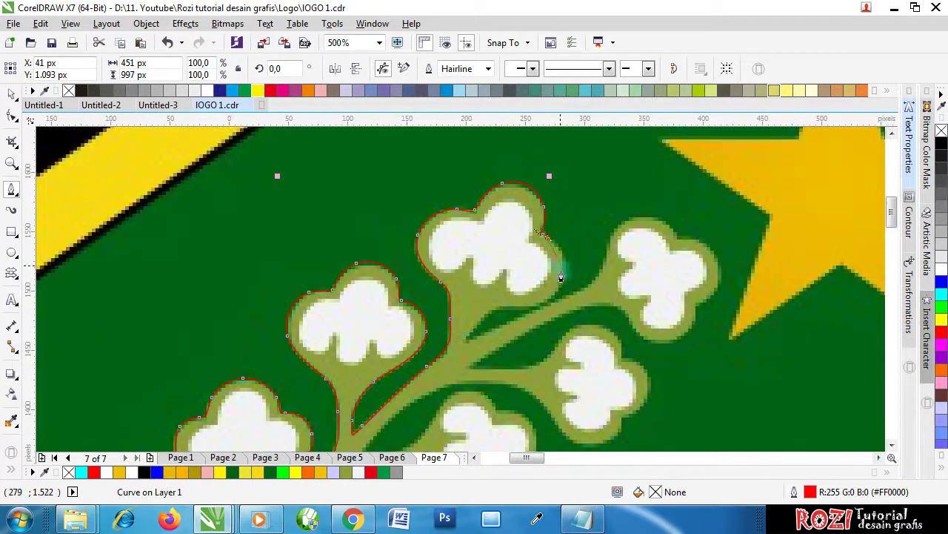
Curve the outline around the outer side of the eighth left flower's right lobe
{"action": "scroll", "coordinate": [567, 277], "scroll_direction": "up", "scroll_amount": 2}
{"action": "left_click_drag", "start_coordinate": [567, 273], "coordinate": [566, 361]}
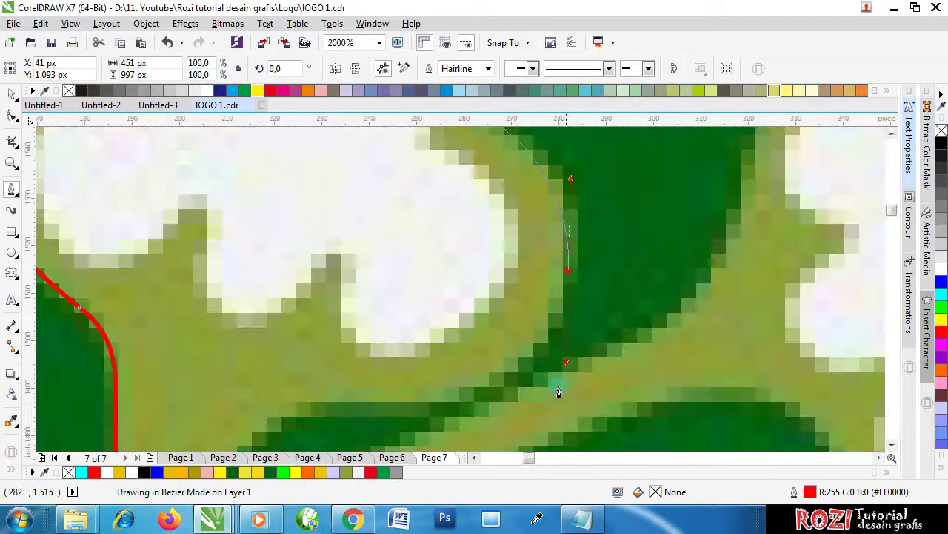
{"action": "scroll", "coordinate": [526, 326], "scroll_direction": "down", "scroll_amount": 2}
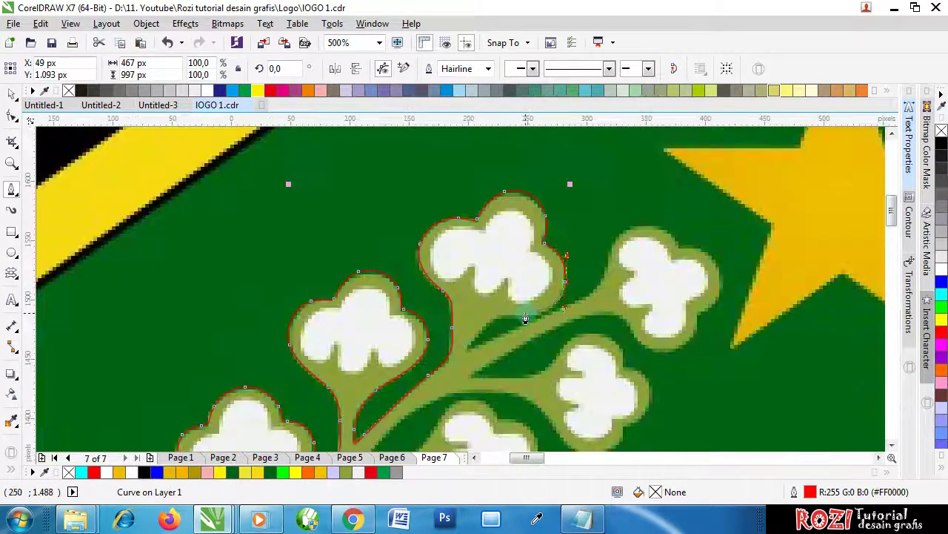
Curve the outline from the eighth left flower's underside into the stem junction and out along the branch-tip flower's upper stem edge
{"action": "scroll", "coordinate": [526, 330], "scroll_direction": "up", "scroll_amount": 2}
{"action": "mouse_move", "coordinate": [511, 332]}
{"action": "left_mouse_down"}
{"action": "mouse_move", "coordinate": [453, 328]}
{"action": "mouse_move", "coordinate": [455, 320]}
{"action": "mouse_move", "coordinate": [445, 330]}
{"action": "left_mouse_up"}
{"action": "scroll", "coordinate": [437, 329], "scroll_direction": "down", "scroll_amount": 2}
{"action": "scroll", "coordinate": [427, 329], "scroll_direction": "up", "scroll_amount": 1}
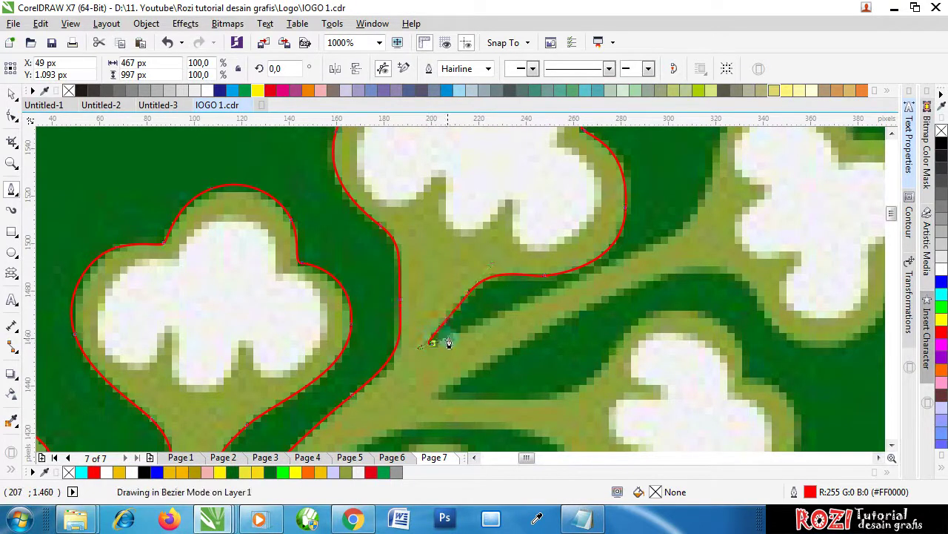
{"action": "scroll", "coordinate": [448, 342], "scroll_direction": "down", "scroll_amount": 2}
{"action": "scroll", "coordinate": [563, 294], "scroll_direction": "up", "scroll_amount": 1}
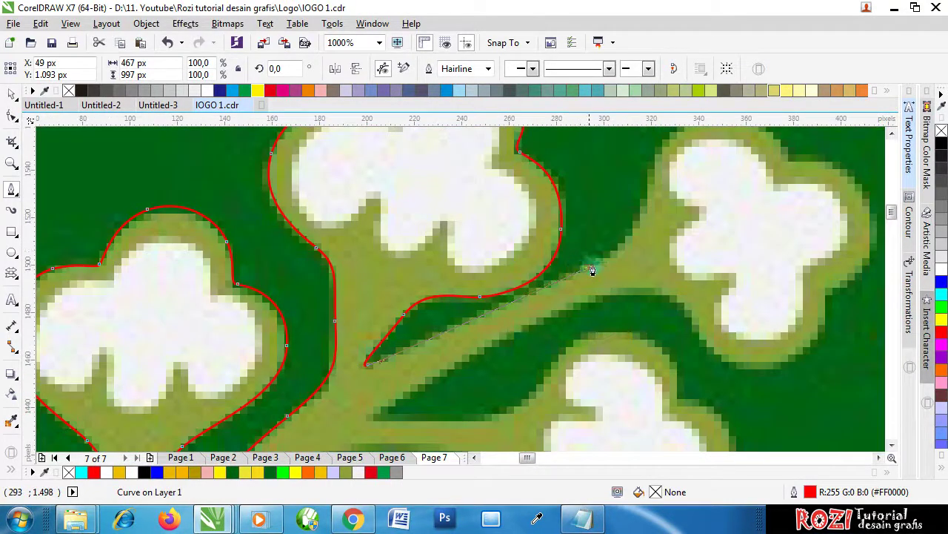
{"action": "left_click", "coordinate": [587, 268]}
{"action": "left_click_drag", "start_coordinate": [645, 238], "coordinate": [643, 244]}
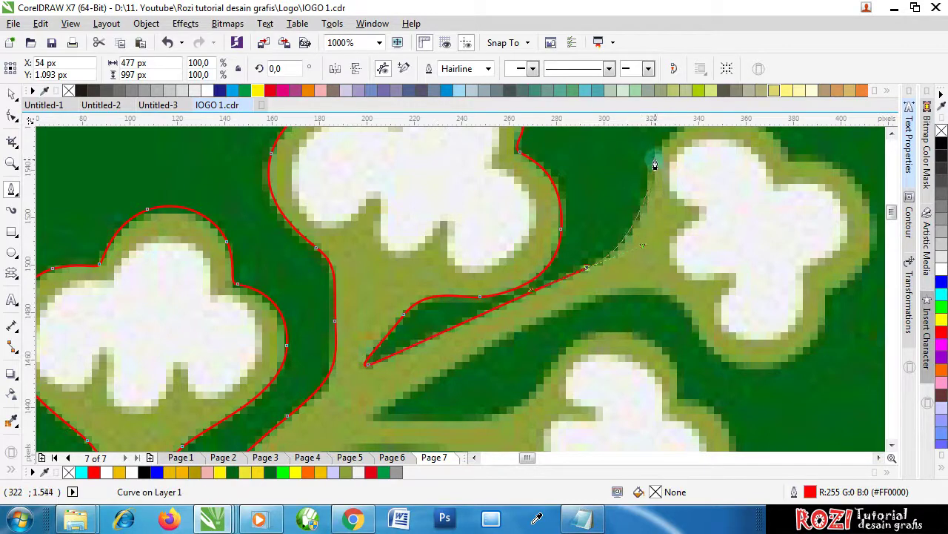
{"action": "left_click_drag", "start_coordinate": [655, 165], "coordinate": [769, 178]}
{"action": "scroll", "coordinate": [657, 171], "scroll_direction": "down", "scroll_amount": 2}
{"action": "scroll", "coordinate": [673, 197], "scroll_direction": "up", "scroll_amount": 3}
{"action": "scroll", "coordinate": [754, 186], "scroll_direction": "down", "scroll_amount": 2}
{"action": "scroll", "coordinate": [735, 185], "scroll_direction": "up", "scroll_amount": 3}
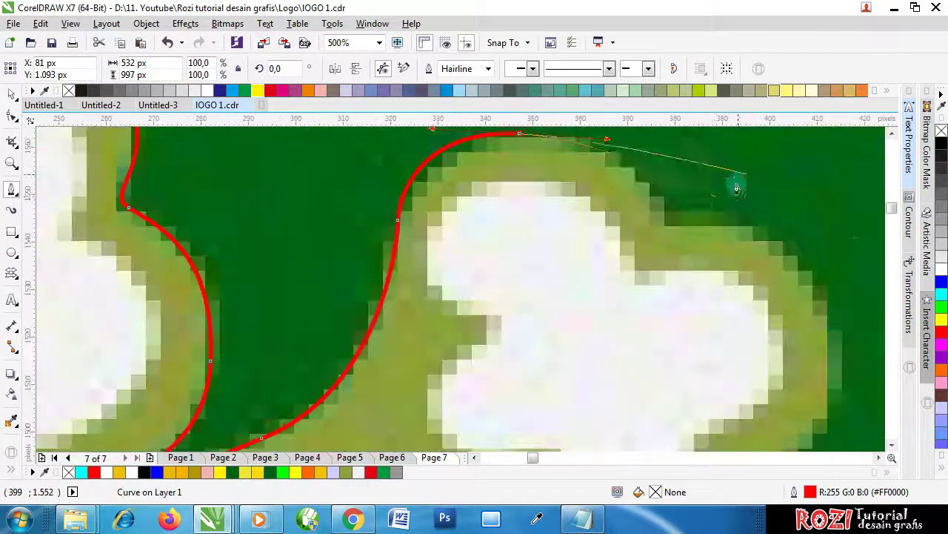
{"action": "key", "text": "ctrl+z"}
{"action": "key", "text": "ctrl+z"}
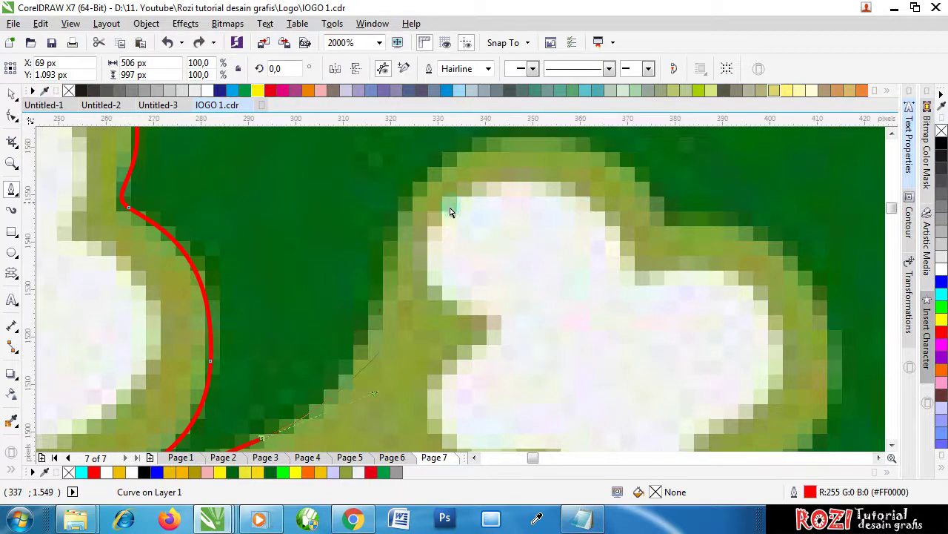
Curve the outline up the branch-tip flower's left side and onto the crest of its top lobe
{"action": "scroll", "coordinate": [450, 205], "scroll_direction": "down", "scroll_amount": 2}
{"action": "left_click_drag", "start_coordinate": [422, 245], "coordinate": [431, 210]}
{"action": "scroll", "coordinate": [490, 210], "scroll_direction": "up", "scroll_amount": 2}
{"action": "left_click_drag", "start_coordinate": [496, 204], "coordinate": [581, 199]}
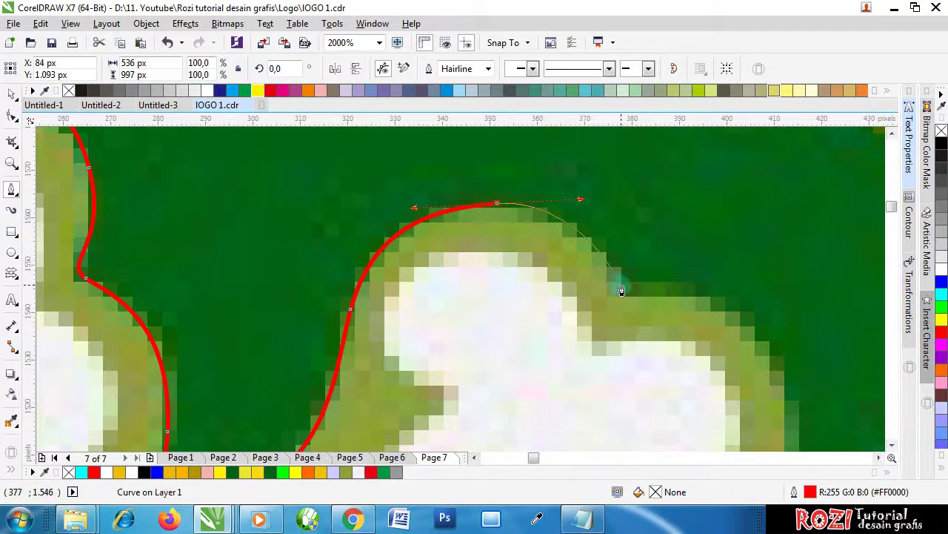
Continue the outline down through the notch beside the branch-tip flower's top lobe and over the upper side of its right lobe
{"action": "left_click_drag", "start_coordinate": [621, 290], "coordinate": [736, 404]}
{"action": "scroll", "coordinate": [616, 265], "scroll_direction": "down", "scroll_amount": 2}
{"action": "scroll", "coordinate": [648, 323], "scroll_direction": "up", "scroll_amount": 2}
{"action": "scroll", "coordinate": [638, 211], "scroll_direction": "down", "scroll_amount": 1}
{"action": "scroll", "coordinate": [621, 360], "scroll_direction": "up", "scroll_amount": 1}
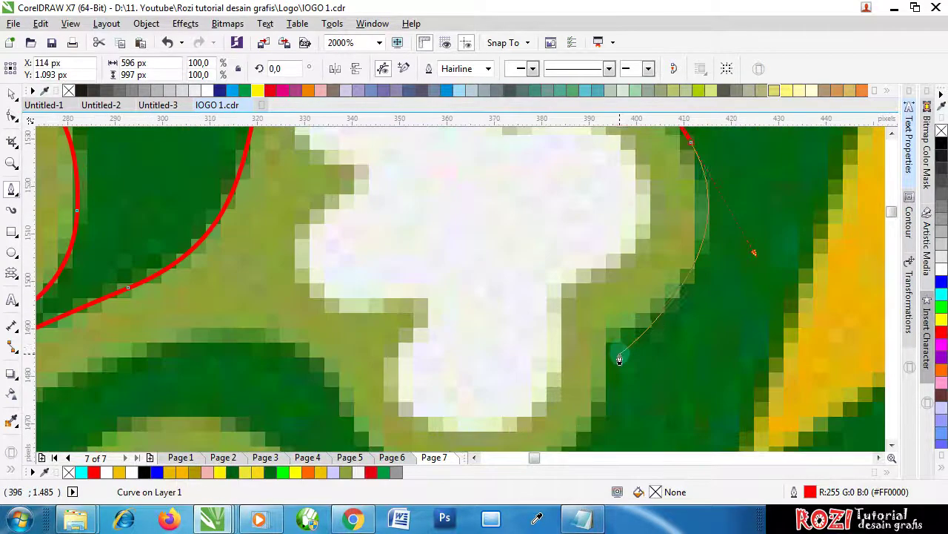
Curve the outline around the branch-tip flower's right lobe and through the notch above its bottom lobe
{"action": "left_click_drag", "start_coordinate": [615, 335], "coordinate": [588, 381]}
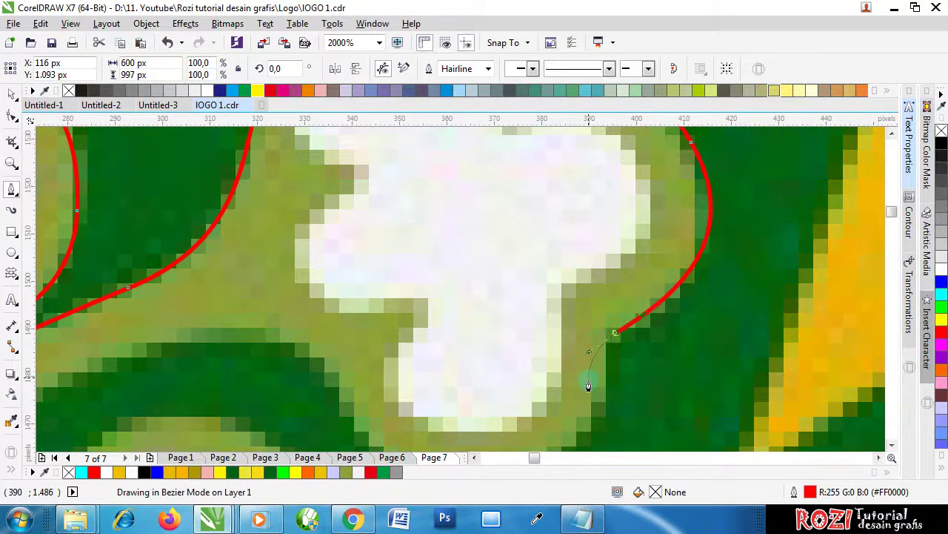
{"action": "scroll", "coordinate": [624, 267], "scroll_direction": "down", "scroll_amount": 1}
{"action": "scroll", "coordinate": [622, 296], "scroll_direction": "up", "scroll_amount": 1}
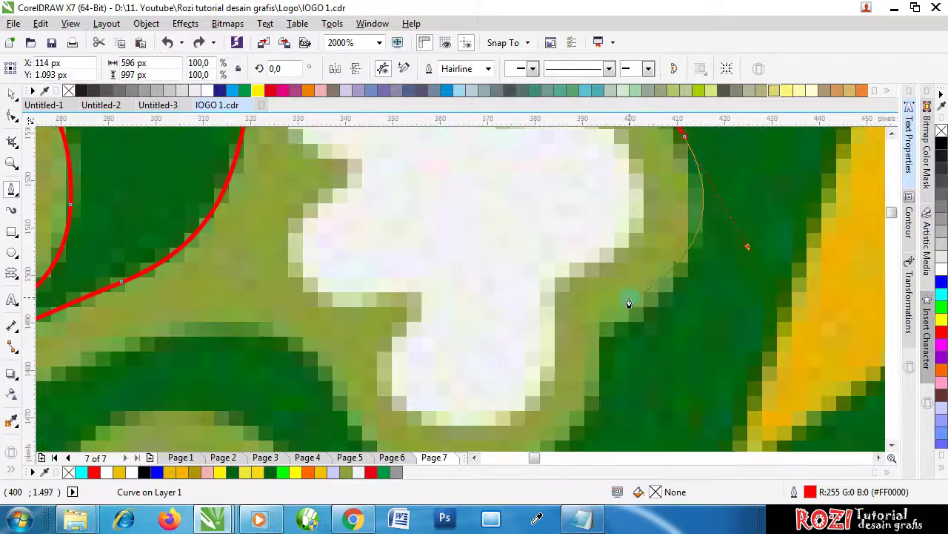
{"action": "left_click_drag", "start_coordinate": [628, 323], "coordinate": [600, 343]}
{"action": "scroll", "coordinate": [599, 342], "scroll_direction": "down", "scroll_amount": 1}
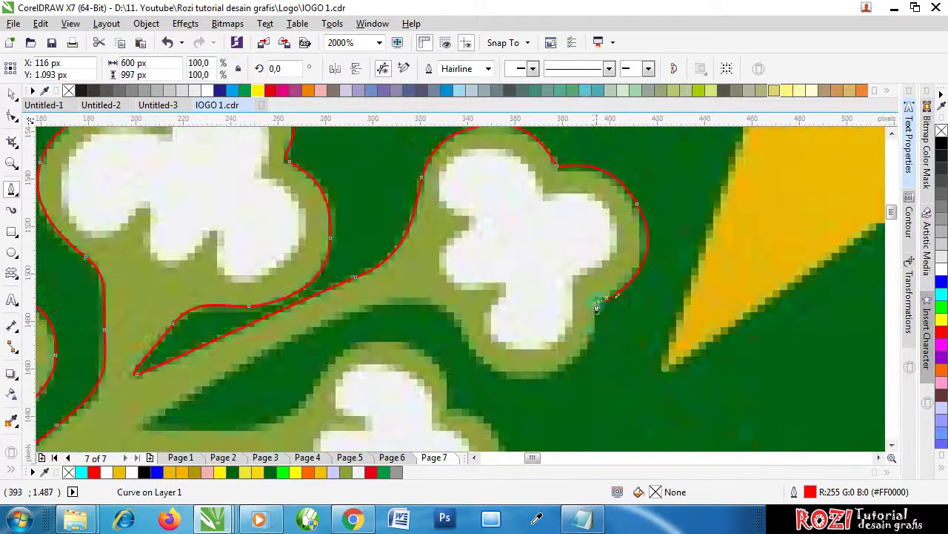
{"action": "scroll", "coordinate": [588, 318], "scroll_direction": "up", "scroll_amount": 1}
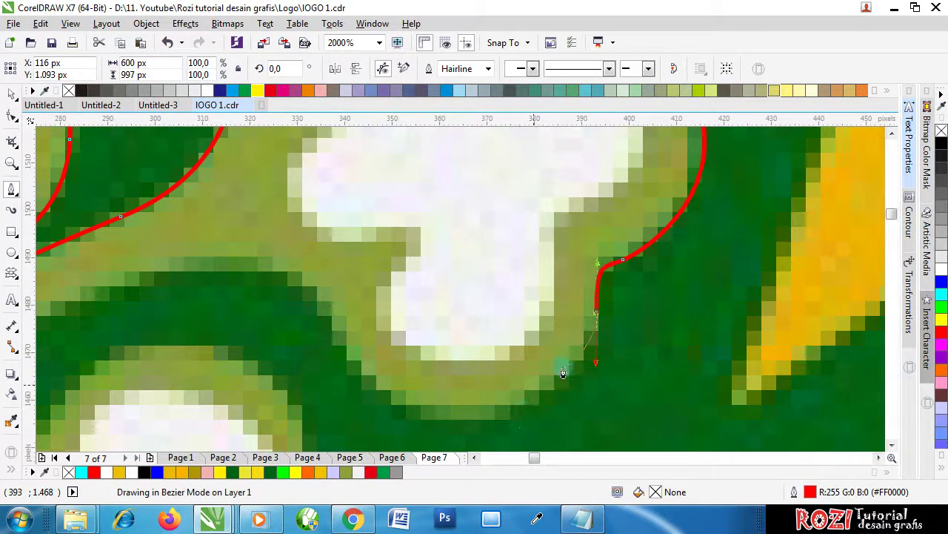
Curve the outline around the right side of the branch-tip flower's bottom lobe to its lowest point
{"action": "scroll", "coordinate": [534, 412], "scroll_direction": "down", "scroll_amount": 1}
{"action": "scroll", "coordinate": [525, 396], "scroll_direction": "up", "scroll_amount": 1}
{"action": "left_click_drag", "start_coordinate": [525, 397], "coordinate": [440, 408]}
{"action": "left_click_drag", "start_coordinate": [342, 256], "coordinate": [307, 189]}
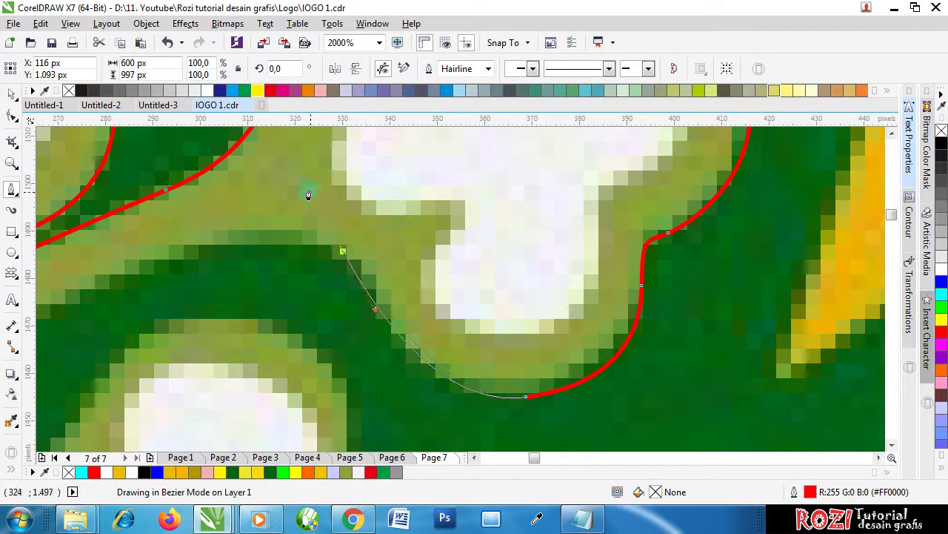
{"action": "scroll", "coordinate": [282, 218], "scroll_direction": "down", "scroll_amount": 1}
{"action": "scroll", "coordinate": [221, 252], "scroll_direction": "up", "scroll_amount": 1}
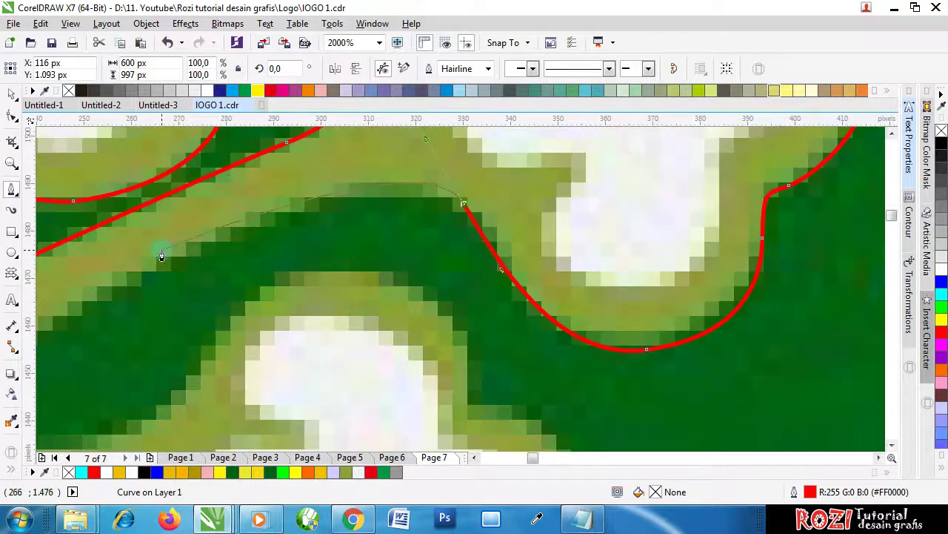
{"action": "scroll", "coordinate": [252, 228], "scroll_direction": "down", "scroll_amount": 1}
{"action": "key", "text": "ctrl+z"}
{"action": "scroll", "coordinate": [496, 217], "scroll_direction": "up", "scroll_amount": 1}
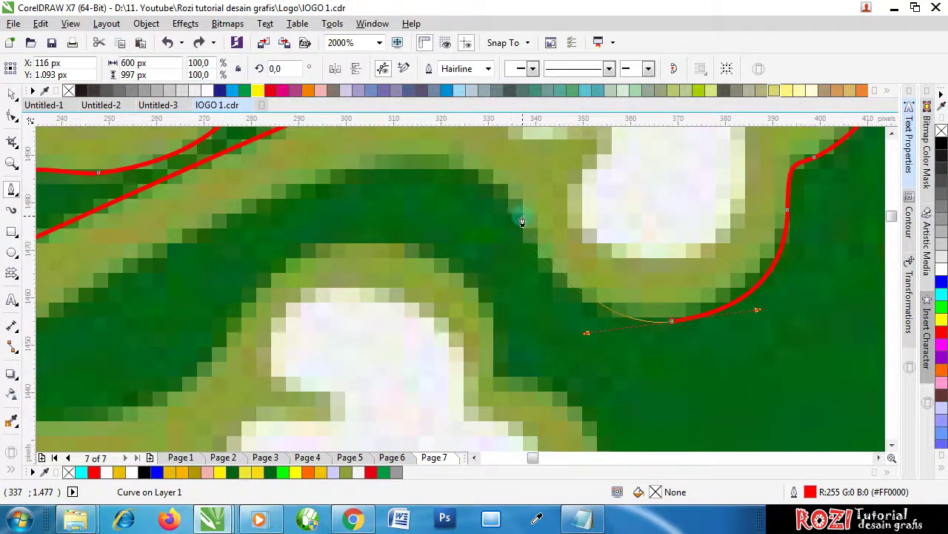
Curve the outline up the left side of the branch-tip flower's bottom lobe and onto the underside of its stem
{"action": "left_click_drag", "start_coordinate": [520, 218], "coordinate": [492, 171]}
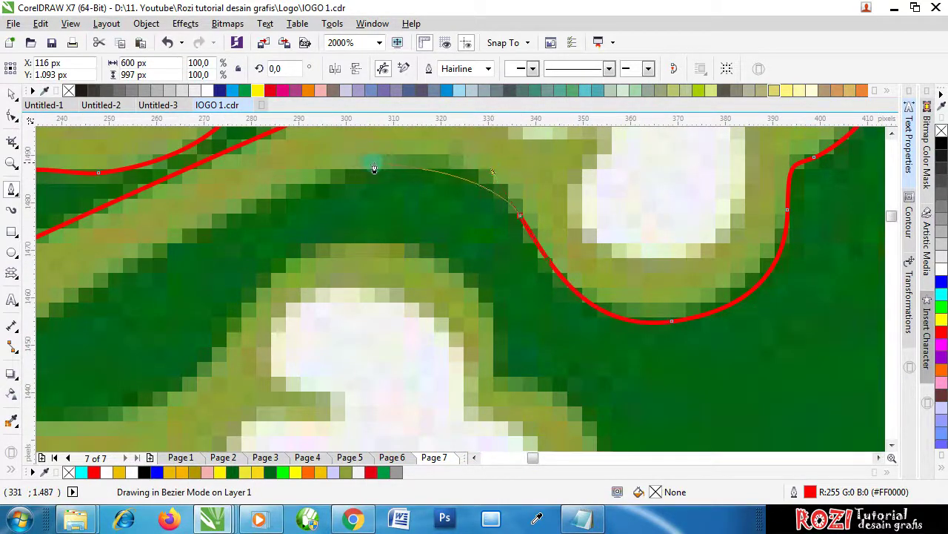
{"action": "left_click_drag", "start_coordinate": [325, 166], "coordinate": [221, 204]}
{"action": "scroll", "coordinate": [267, 205], "scroll_direction": "down", "scroll_amount": 2}
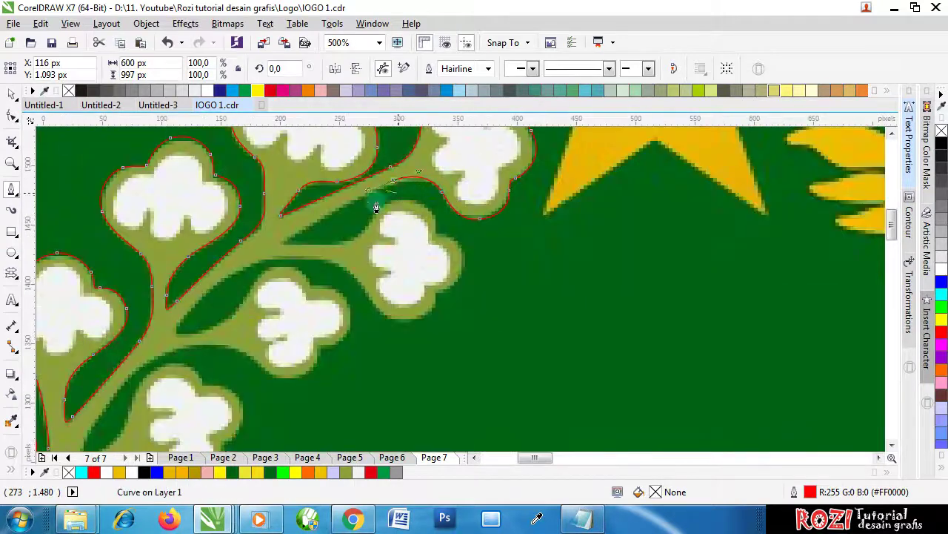
Run the outline down into the next stem junction and back out along the upper edge of the first right flower's stem
{"action": "scroll", "coordinate": [281, 244], "scroll_direction": "up", "scroll_amount": 1}
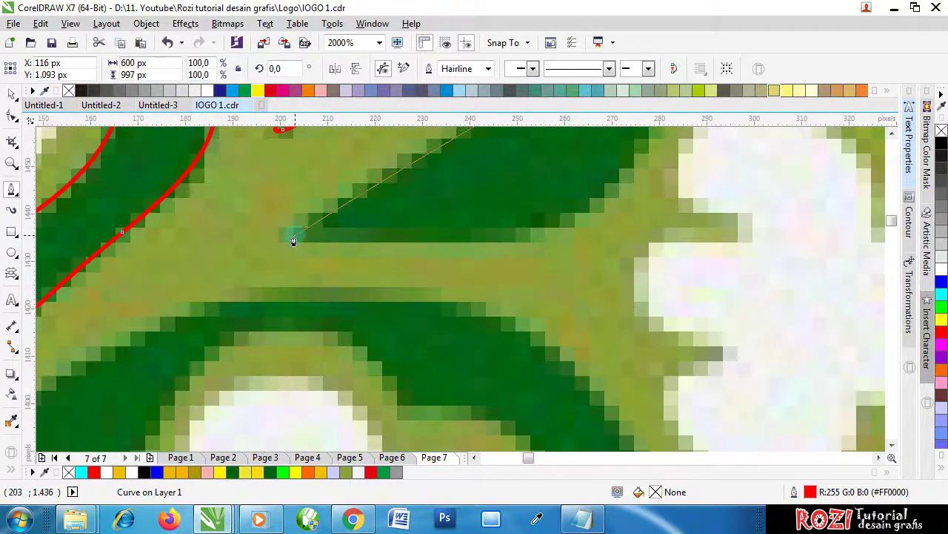
{"action": "left_click_drag", "start_coordinate": [293, 234], "coordinate": [388, 248]}
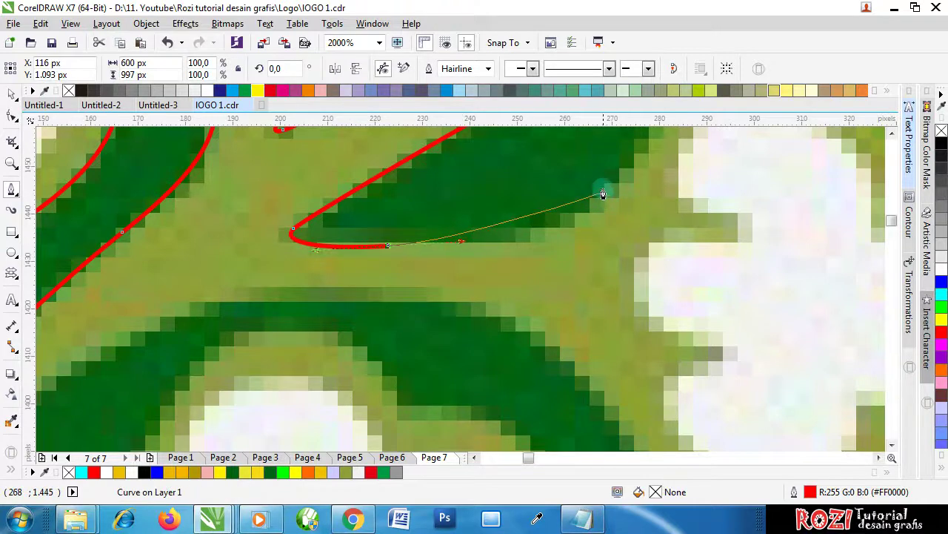
{"action": "left_click_drag", "start_coordinate": [604, 189], "coordinate": [661, 135]}
{"action": "left_click", "coordinate": [662, 134]}
Arc the outline over the top lobe of the first right flower below the branch tip
{"action": "scroll", "coordinate": [543, 280], "scroll_direction": "down", "scroll_amount": 2}
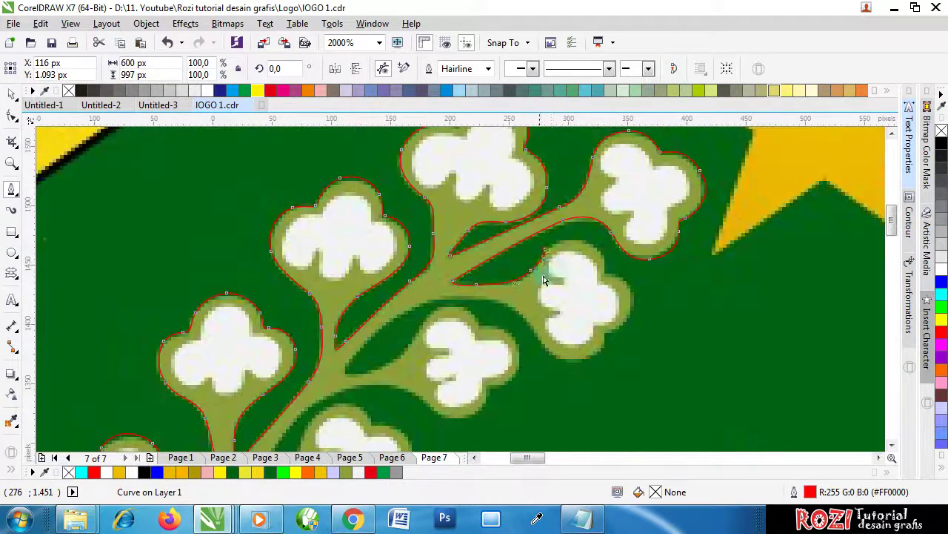
{"action": "scroll", "coordinate": [558, 258], "scroll_direction": "up", "scroll_amount": 2}
{"action": "left_click_drag", "start_coordinate": [561, 212], "coordinate": [630, 175]}
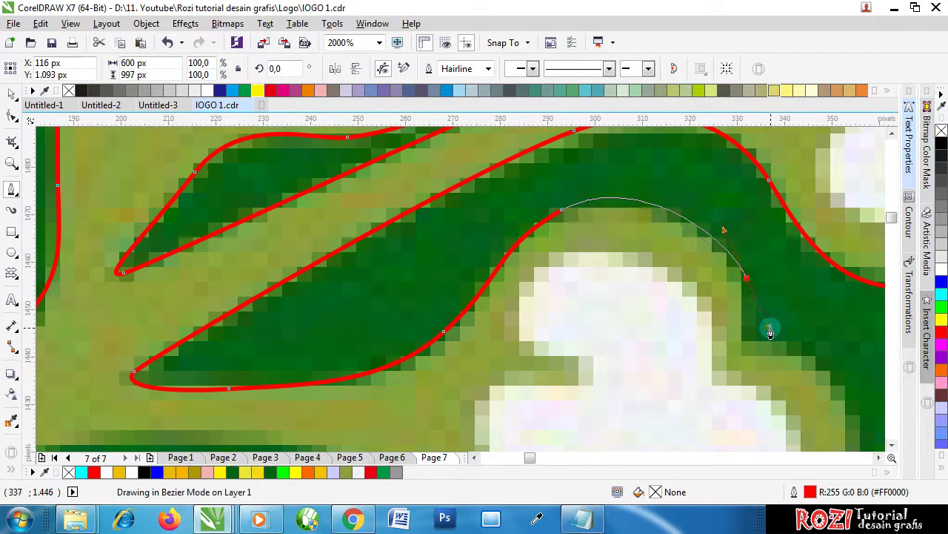
{"action": "scroll", "coordinate": [716, 252], "scroll_direction": "down", "scroll_amount": 2}
{"action": "scroll", "coordinate": [716, 252], "scroll_direction": "down", "scroll_amount": 1}
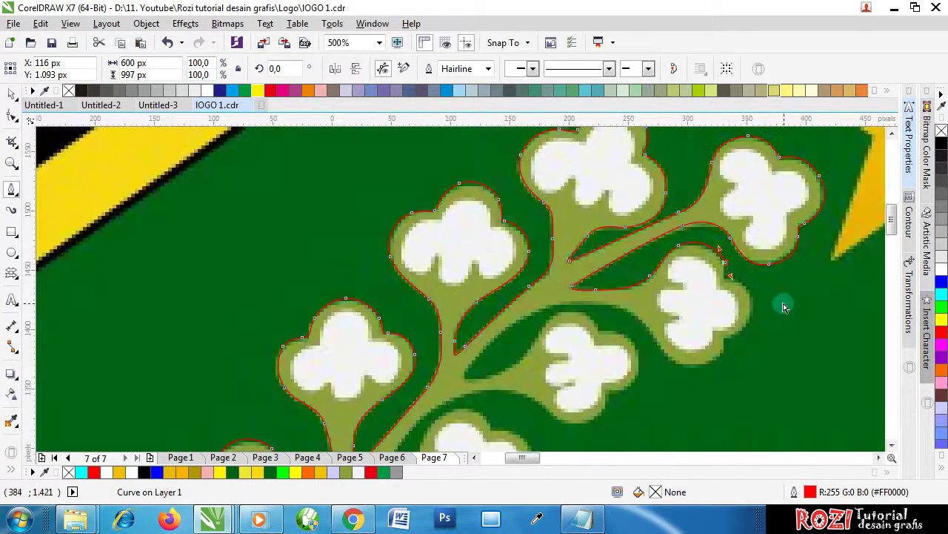
{"action": "scroll", "coordinate": [704, 255], "scroll_direction": "up", "scroll_amount": 2}
{"action": "left_click_drag", "start_coordinate": [640, 245], "coordinate": [711, 208]}
{"action": "left_click_drag", "start_coordinate": [814, 310], "coordinate": [828, 365]}
Bring the outline into the notch between the first right flower's top and right lobes
{"action": "scroll", "coordinate": [785, 343], "scroll_direction": "down", "scroll_amount": 5}
{"action": "scroll", "coordinate": [760, 318], "scroll_direction": "up", "scroll_amount": 4}
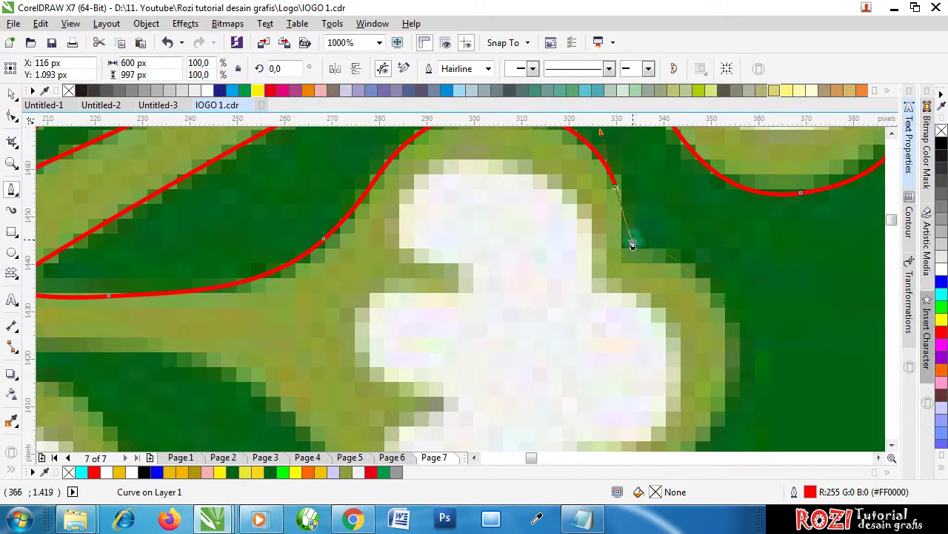
{"action": "left_click_drag", "start_coordinate": [647, 258], "coordinate": [679, 249]}
{"action": "scroll", "coordinate": [685, 267], "scroll_direction": "down", "scroll_amount": 3}
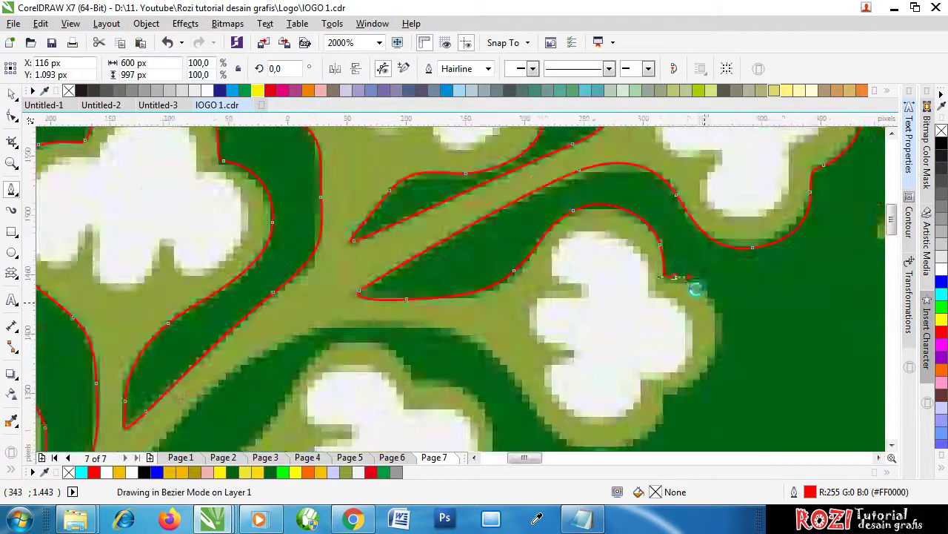
{"action": "scroll", "coordinate": [707, 321], "scroll_direction": "up", "scroll_amount": 2}
Curve the outline around the first right flower's right and bottom lobes and up its lower left side
{"action": "mouse_move", "coordinate": [710, 300]}
{"action": "left_mouse_down"}
{"action": "mouse_move", "coordinate": [705, 353]}
{"action": "mouse_move", "coordinate": [574, 391]}
{"action": "mouse_move", "coordinate": [593, 388]}
{"action": "left_mouse_up"}
{"action": "scroll", "coordinate": [660, 314], "scroll_direction": "down", "scroll_amount": 1}
{"action": "scroll", "coordinate": [642, 359], "scroll_direction": "up", "scroll_amount": 2}
{"action": "left_click_drag", "start_coordinate": [467, 305], "coordinate": [416, 232]}
{"action": "scroll", "coordinate": [455, 286], "scroll_direction": "down", "scroll_amount": 3}
{"action": "scroll", "coordinate": [417, 249], "scroll_direction": "up", "scroll_amount": 3}
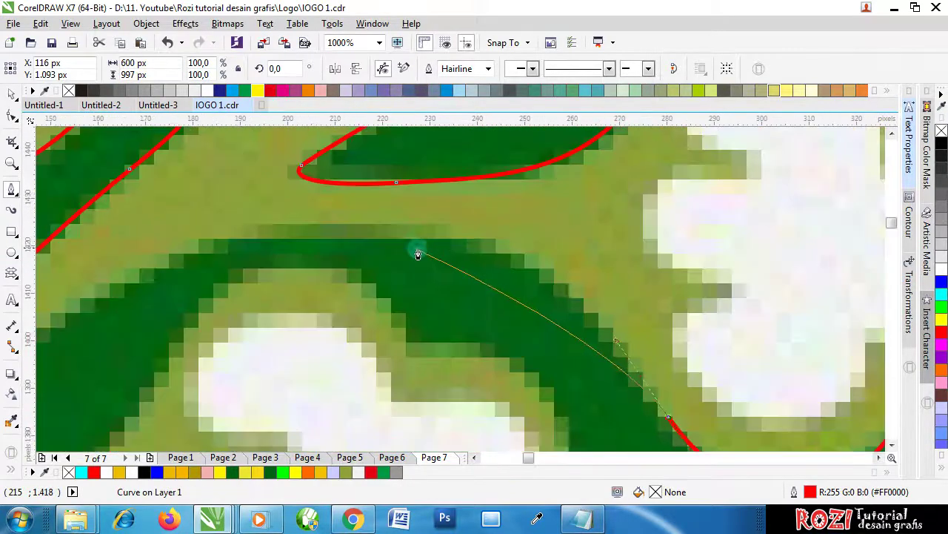
Curve the outline along the underside of the first right flower's stem and onto the main branch
{"action": "left_click_drag", "start_coordinate": [484, 248], "coordinate": [227, 293]}
{"action": "scroll", "coordinate": [529, 210], "scroll_direction": "down", "scroll_amount": 1}
{"action": "scroll", "coordinate": [307, 242], "scroll_direction": "up", "scroll_amount": 1}
{"action": "scroll", "coordinate": [314, 244], "scroll_direction": "down", "scroll_amount": 3}
{"action": "scroll", "coordinate": [318, 245], "scroll_direction": "up", "scroll_amount": 2}
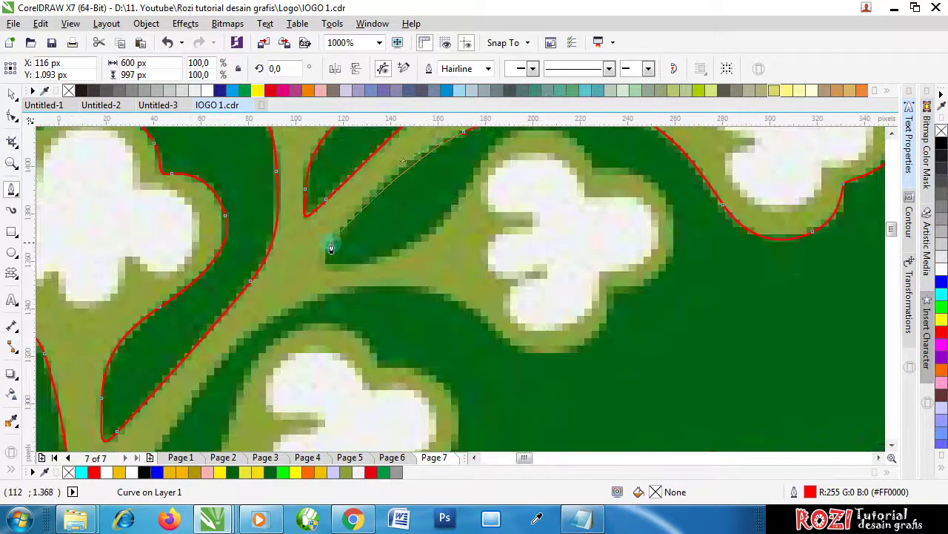
Round the outline through the junction between the main branch and the second right flower's stem
{"action": "mouse_move", "coordinate": [341, 235]}
{"action": "left_mouse_down"}
{"action": "mouse_move", "coordinate": [326, 256]}
{"action": "mouse_move", "coordinate": [339, 274]}
{"action": "mouse_move", "coordinate": [420, 257]}
{"action": "left_mouse_up"}
{"action": "scroll", "coordinate": [334, 271], "scroll_direction": "up", "scroll_amount": 1}
{"action": "scroll", "coordinate": [420, 257], "scroll_direction": "down", "scroll_amount": 3}
{"action": "scroll", "coordinate": [418, 216], "scroll_direction": "up", "scroll_amount": 3}
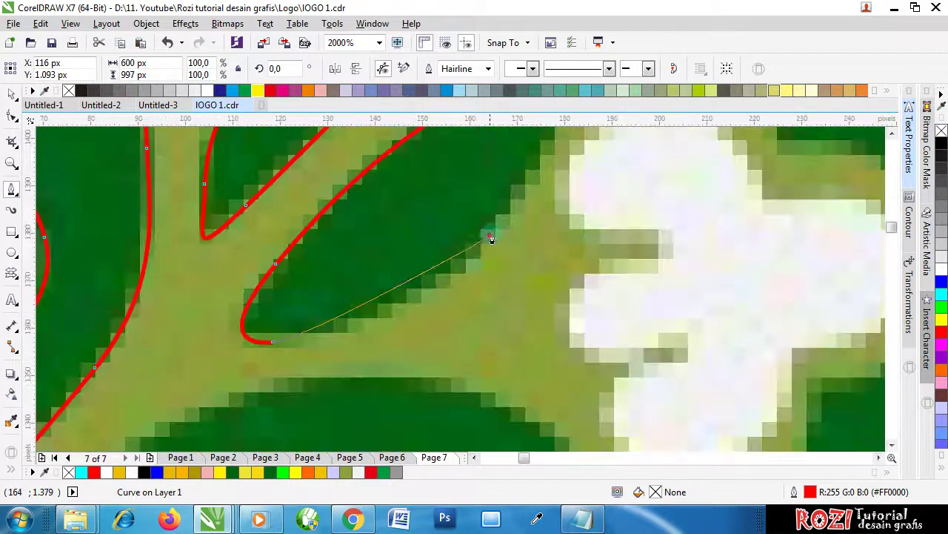
{"action": "scroll", "coordinate": [418, 308], "scroll_direction": "down", "scroll_amount": 2}
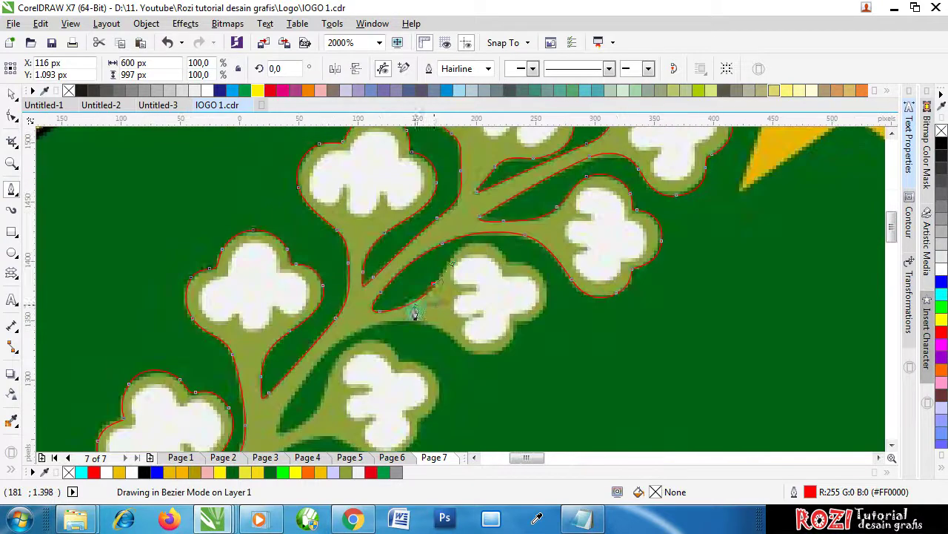
{"action": "left_click", "coordinate": [471, 254]}
{"action": "scroll", "coordinate": [471, 240], "scroll_direction": "up", "scroll_amount": 1}
{"action": "scroll", "coordinate": [472, 240], "scroll_direction": "up", "scroll_amount": 1}
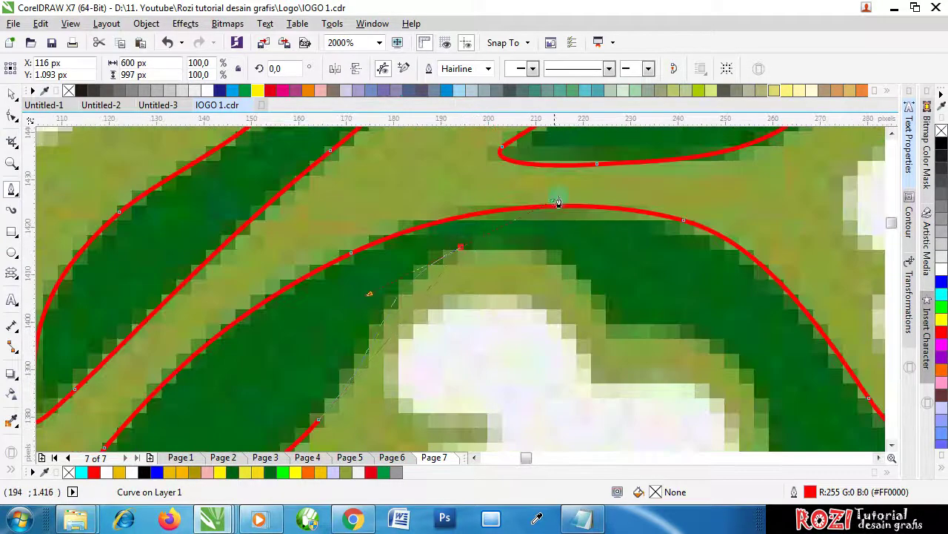
{"action": "mouse_move", "coordinate": [558, 202]}
{"action": "left_mouse_down"}
{"action": "mouse_move", "coordinate": [569, 198]}
{"action": "mouse_move", "coordinate": [554, 188]}
{"action": "left_mouse_up"}
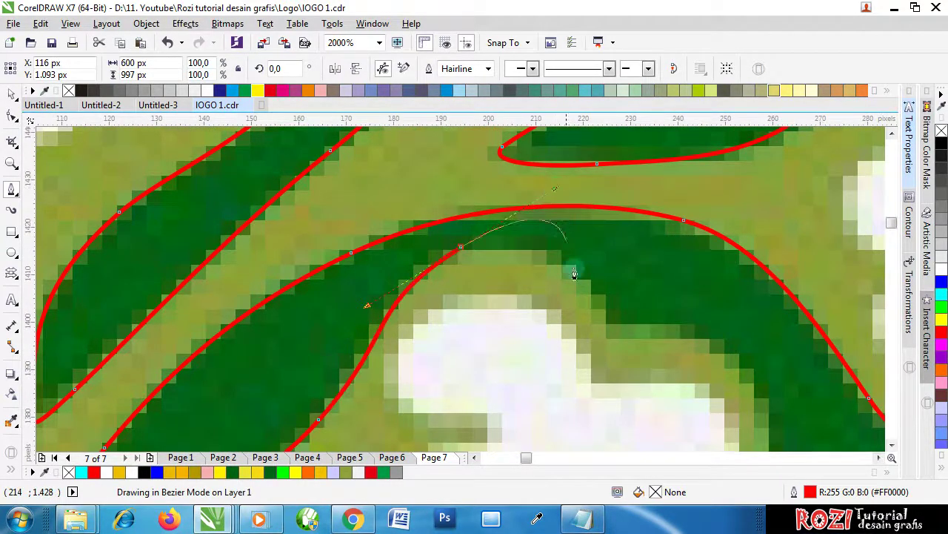
{"action": "key", "text": "ctrl+z"}
{"action": "key", "text": "ctrl+z"}
{"action": "scroll", "coordinate": [411, 334], "scroll_direction": "down", "scroll_amount": 1}
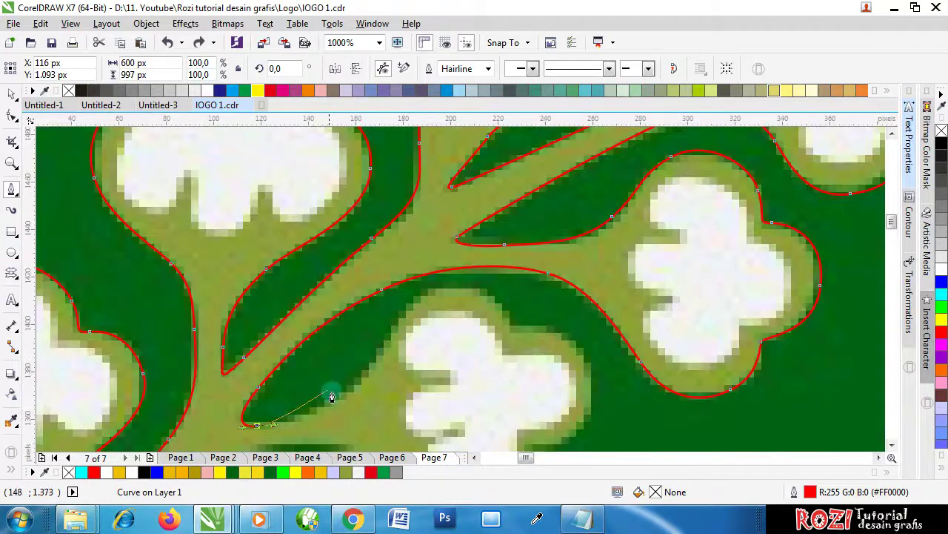
Curve the outline along the upper edge of the second right flower's stem and up to its top lobe
{"action": "left_click_drag", "start_coordinate": [364, 370], "coordinate": [395, 335]}
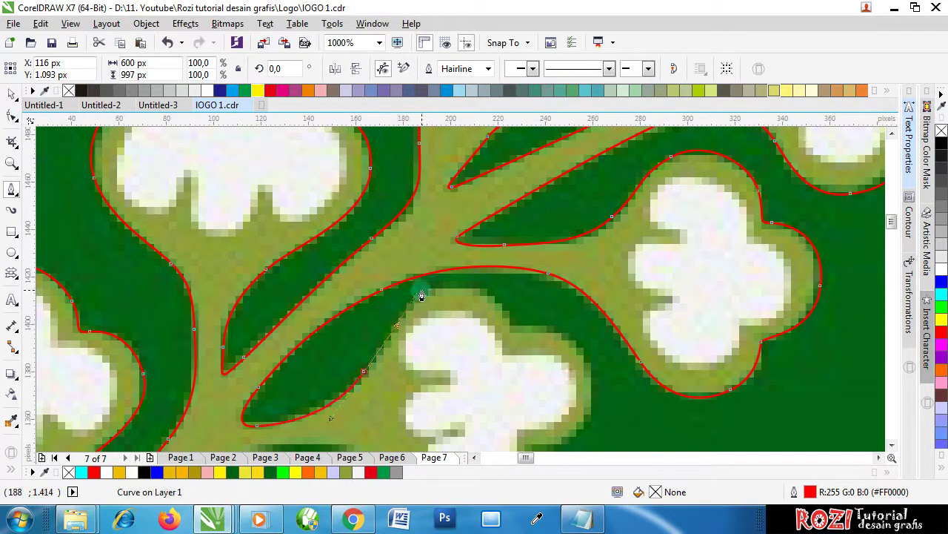
{"action": "scroll", "coordinate": [434, 298], "scroll_direction": "up", "scroll_amount": 2}
{"action": "left_click_drag", "start_coordinate": [437, 288], "coordinate": [511, 246]}
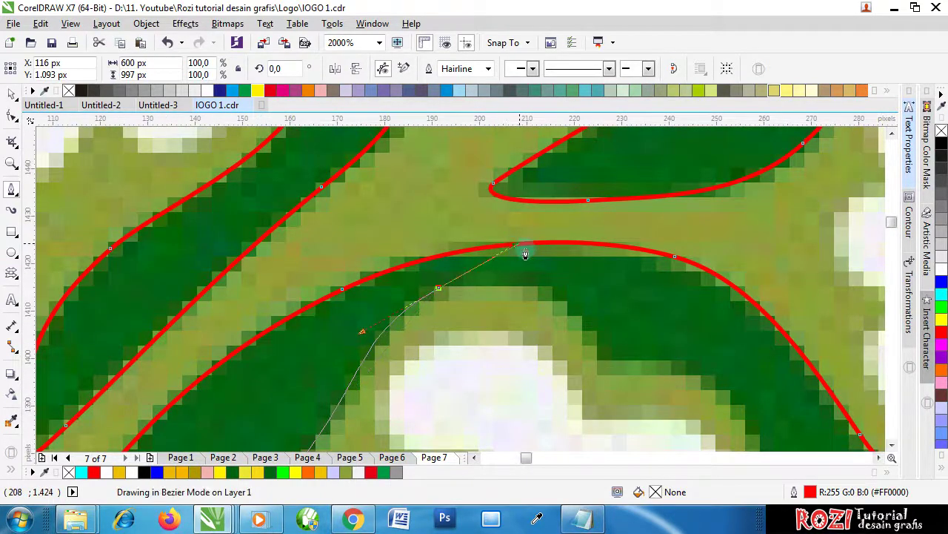
Arc the outline over the second right flower's top lobe and into the notch above its right lobe
{"action": "left_click_drag", "start_coordinate": [602, 348], "coordinate": [606, 373]}
{"action": "key", "text": "ctrl+z"}
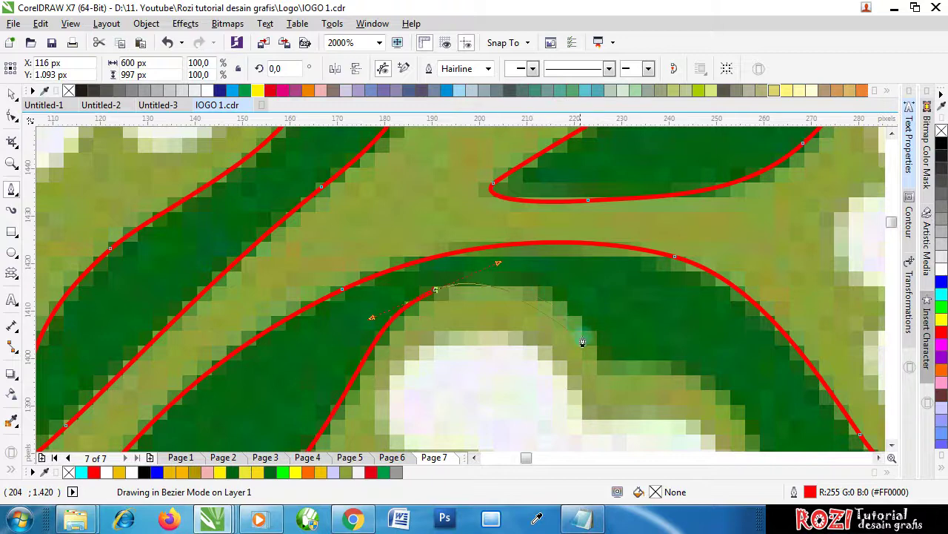
{"action": "left_click_drag", "start_coordinate": [589, 337], "coordinate": [607, 381]}
{"action": "scroll", "coordinate": [569, 360], "scroll_direction": "down", "scroll_amount": 3}
{"action": "scroll", "coordinate": [609, 361], "scroll_direction": "up", "scroll_amount": 3}
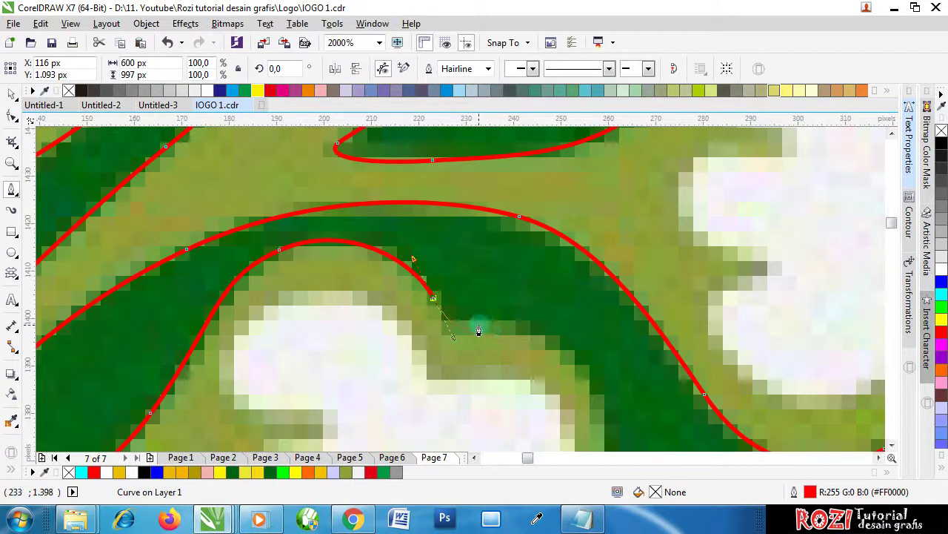
{"action": "left_click_drag", "start_coordinate": [469, 322], "coordinate": [494, 320]}
{"action": "scroll", "coordinate": [532, 329], "scroll_direction": "down", "scroll_amount": 3}
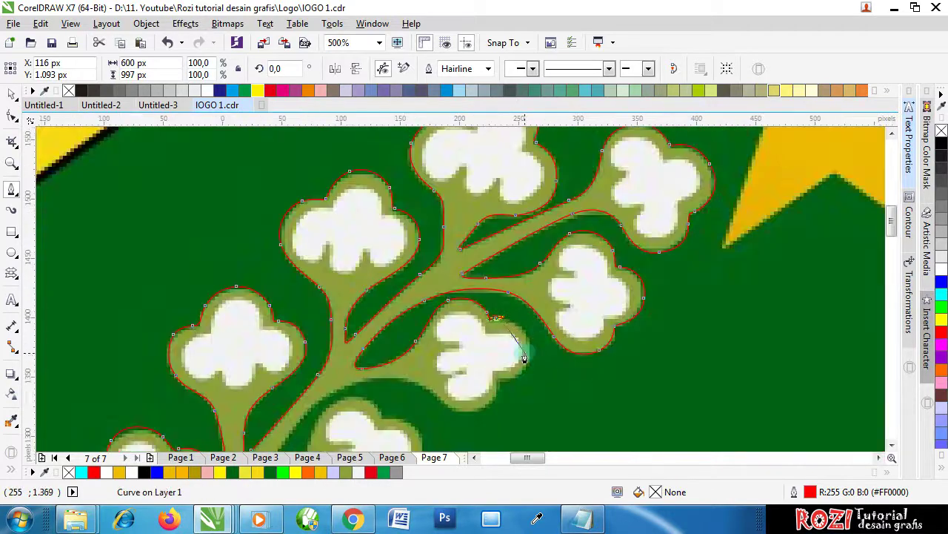
{"action": "scroll", "coordinate": [536, 345], "scroll_direction": "up", "scroll_amount": 3}
{"action": "left_click_drag", "start_coordinate": [549, 339], "coordinate": [557, 444]}
{"action": "left_click_drag", "start_coordinate": [550, 271], "coordinate": [582, 423]}
{"action": "scroll", "coordinate": [496, 307], "scroll_direction": "down", "scroll_amount": 3}
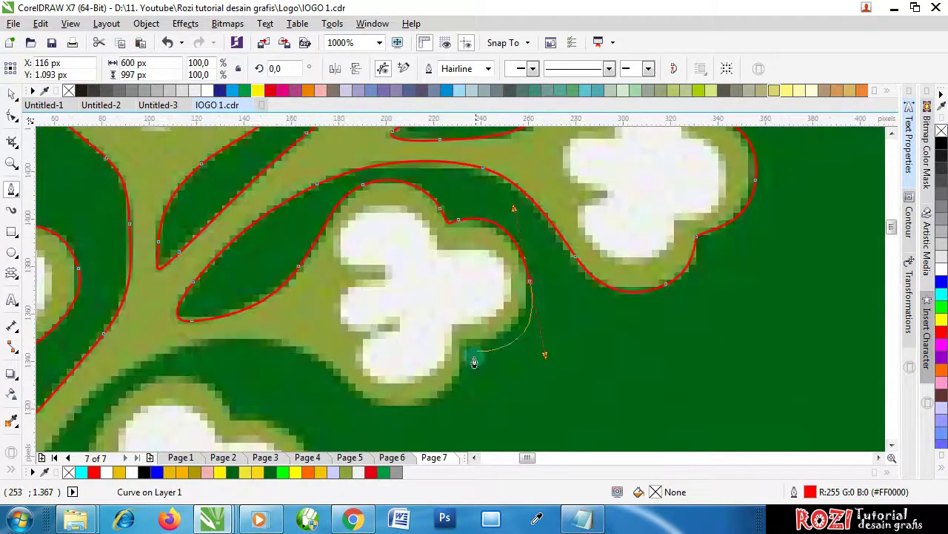
{"action": "scroll", "coordinate": [475, 360], "scroll_direction": "up", "scroll_amount": 3}
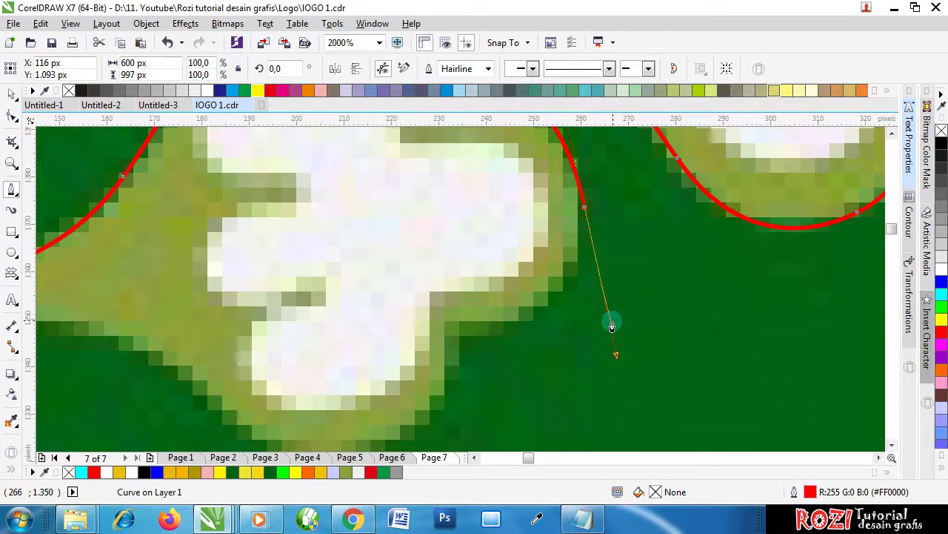
{"action": "scroll", "coordinate": [610, 320], "scroll_direction": "down", "scroll_amount": 2}
Arc the outline around the second right flower's right lobe and into the notch below it
{"action": "left_click_drag", "start_coordinate": [589, 254], "coordinate": [607, 299]}
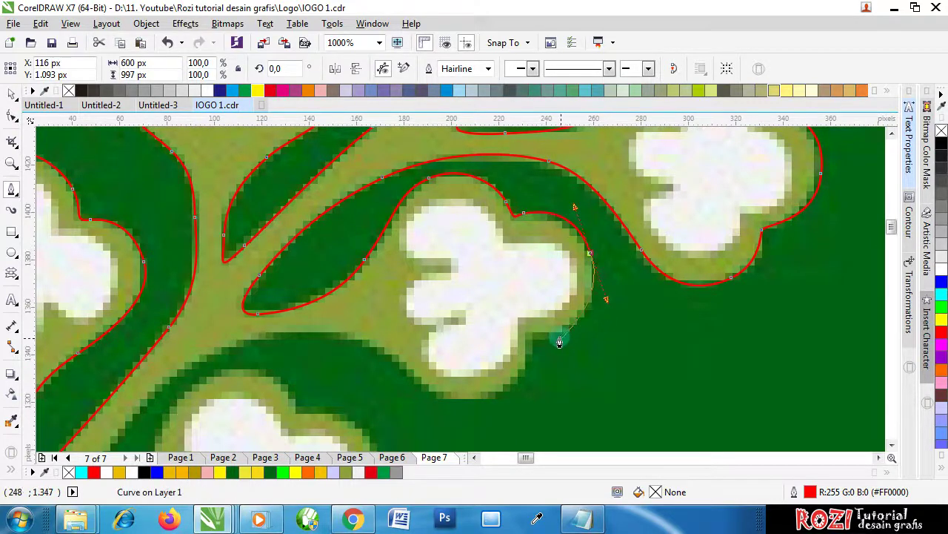
{"action": "left_click_drag", "start_coordinate": [559, 341], "coordinate": [528, 354]}
{"action": "left_click_drag", "start_coordinate": [504, 391], "coordinate": [492, 393]}
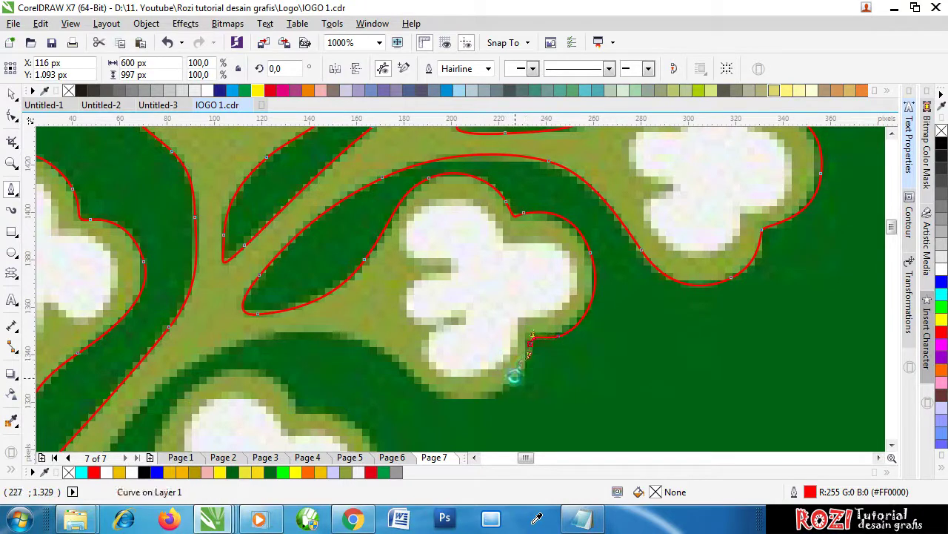
{"action": "mouse_move", "coordinate": [528, 358]}
{"action": "left_mouse_down"}
{"action": "mouse_move", "coordinate": [525, 375]}
{"action": "mouse_move", "coordinate": [531, 357]}
{"action": "left_mouse_up"}
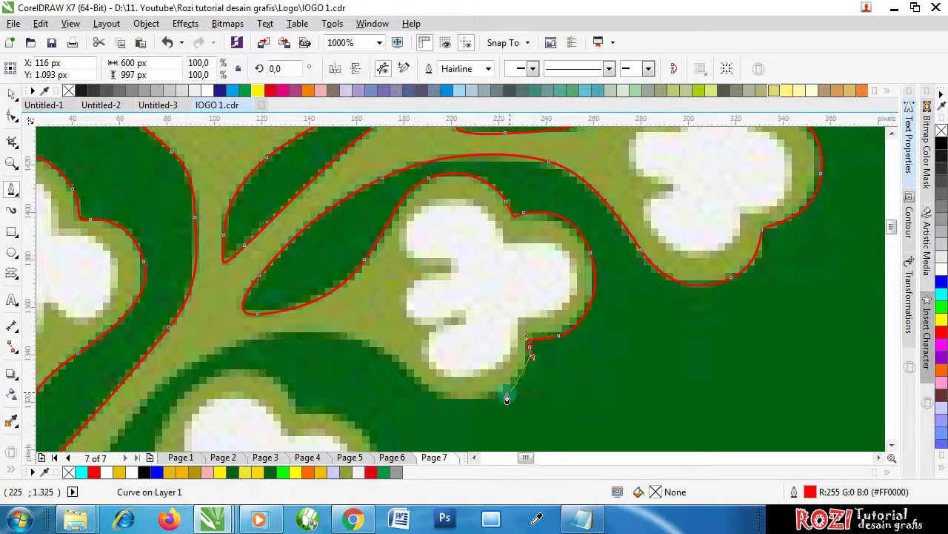
Curve the outline around the second right flower's bottom lobe and along the underside of its stem to the main branch
{"action": "left_click_drag", "start_coordinate": [481, 399], "coordinate": [442, 403]}
{"action": "left_click_drag", "start_coordinate": [383, 351], "coordinate": [357, 318]}
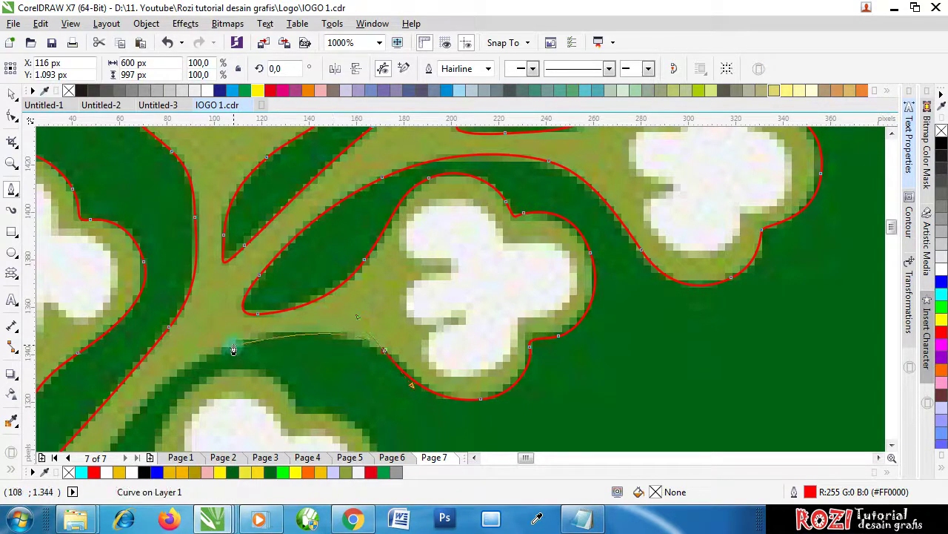
{"action": "left_click_drag", "start_coordinate": [234, 343], "coordinate": [198, 353]}
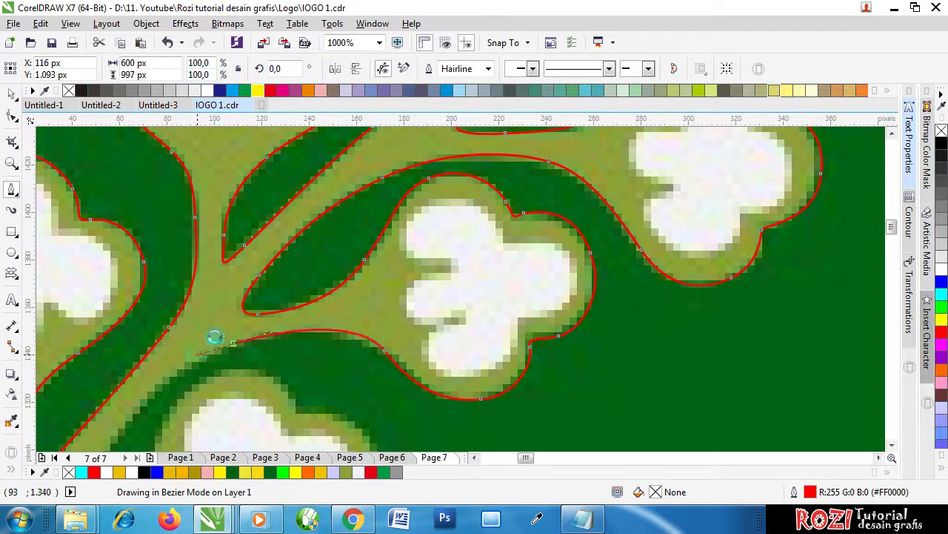
Trace the outline down the main branch, around the junction with the third right flower's stem and up to that flower's top lobe
{"action": "scroll", "coordinate": [315, 297], "scroll_direction": "down", "scroll_amount": 2}
{"action": "scroll", "coordinate": [261, 345], "scroll_direction": "up", "scroll_amount": 2}
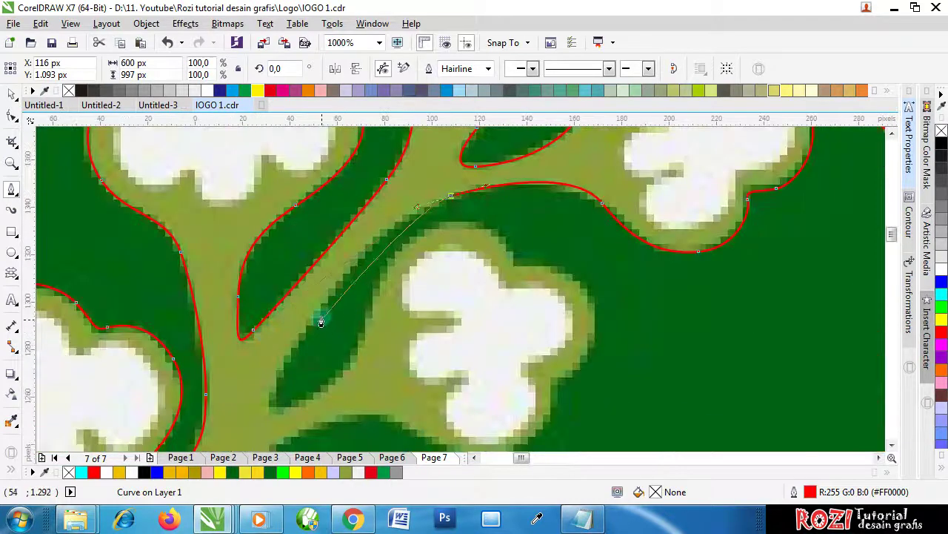
{"action": "mouse_move", "coordinate": [318, 316]}
{"action": "left_mouse_down"}
{"action": "mouse_move", "coordinate": [263, 386]}
{"action": "mouse_move", "coordinate": [278, 421]}
{"action": "left_mouse_up"}
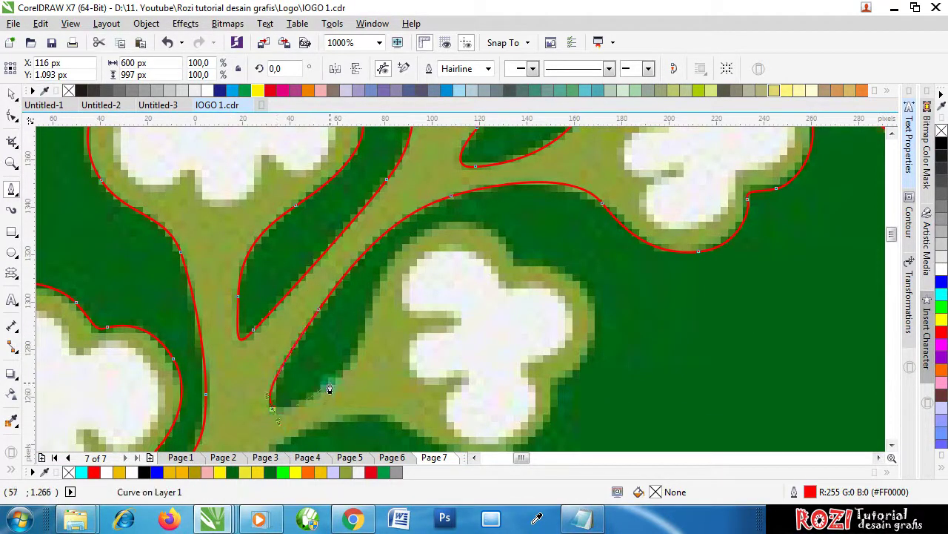
{"action": "left_click_drag", "start_coordinate": [329, 386], "coordinate": [496, 221]}
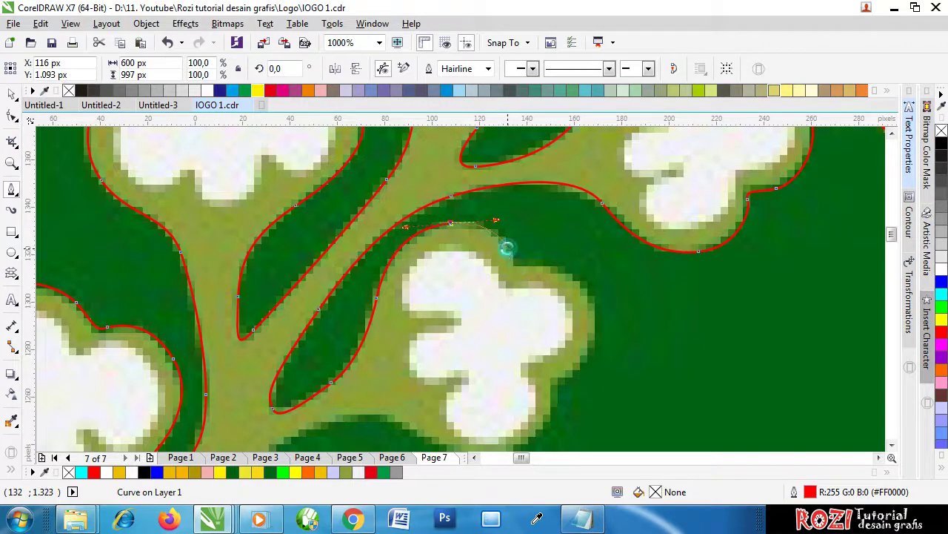
Arc the outline through the third right flower's upper notch, around its right lobe and into the notch below
{"action": "scroll", "coordinate": [507, 248], "scroll_direction": "up", "scroll_amount": 1}
{"action": "left_click_drag", "start_coordinate": [521, 265], "coordinate": [595, 322]}
{"action": "scroll", "coordinate": [569, 257], "scroll_direction": "down", "scroll_amount": 2}
{"action": "scroll", "coordinate": [608, 288], "scroll_direction": "up", "scroll_amount": 1}
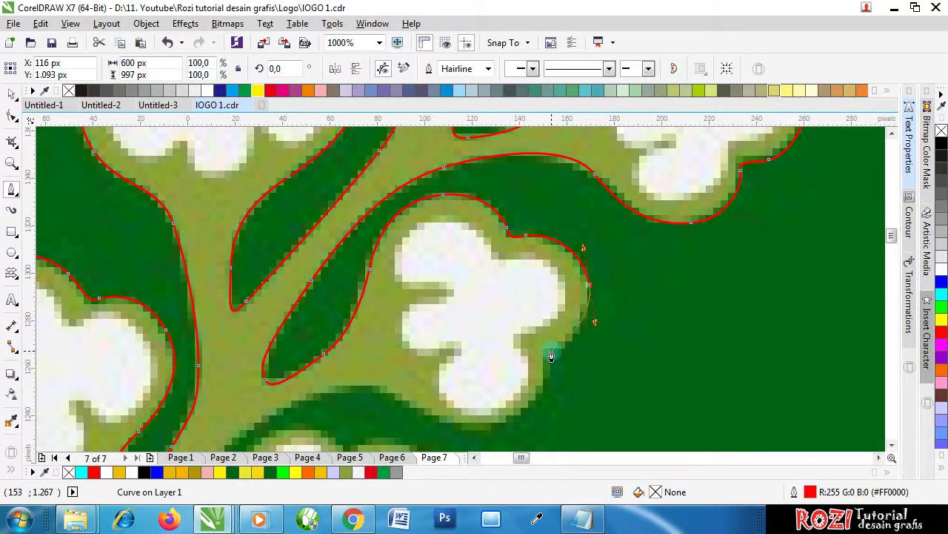
{"action": "mouse_move", "coordinate": [551, 357]}
{"action": "left_mouse_down"}
{"action": "mouse_move", "coordinate": [541, 369]}
{"action": "mouse_move", "coordinate": [545, 404]}
{"action": "left_mouse_up"}
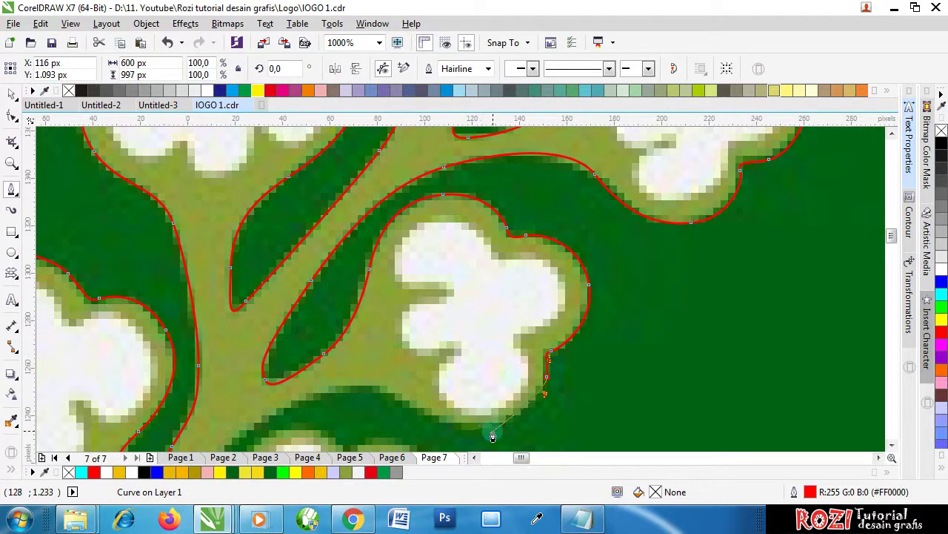
Curve the outline around the third right flower's bottom lobe and along its stem's underside onto the main branch
{"action": "left_click_drag", "start_coordinate": [493, 430], "coordinate": [457, 438]}
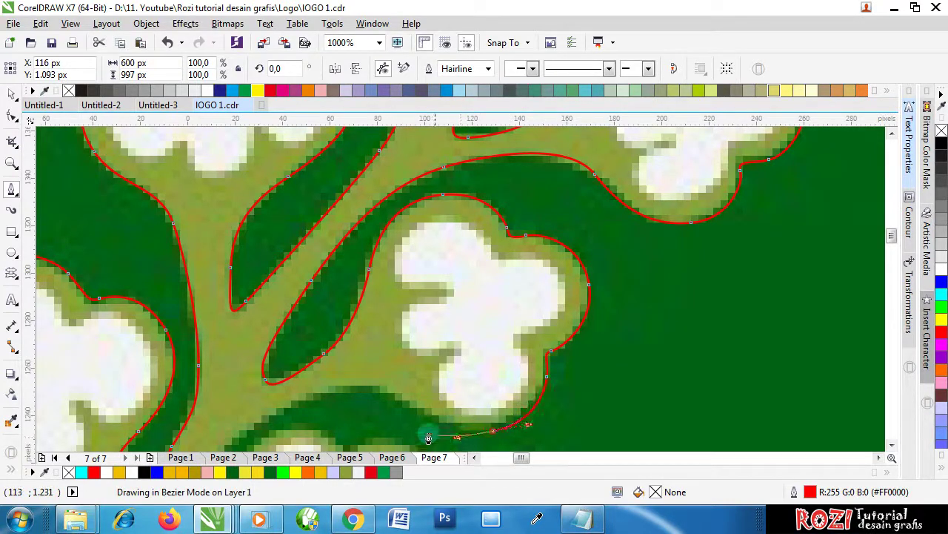
{"action": "left_click_drag", "start_coordinate": [389, 392], "coordinate": [380, 388]}
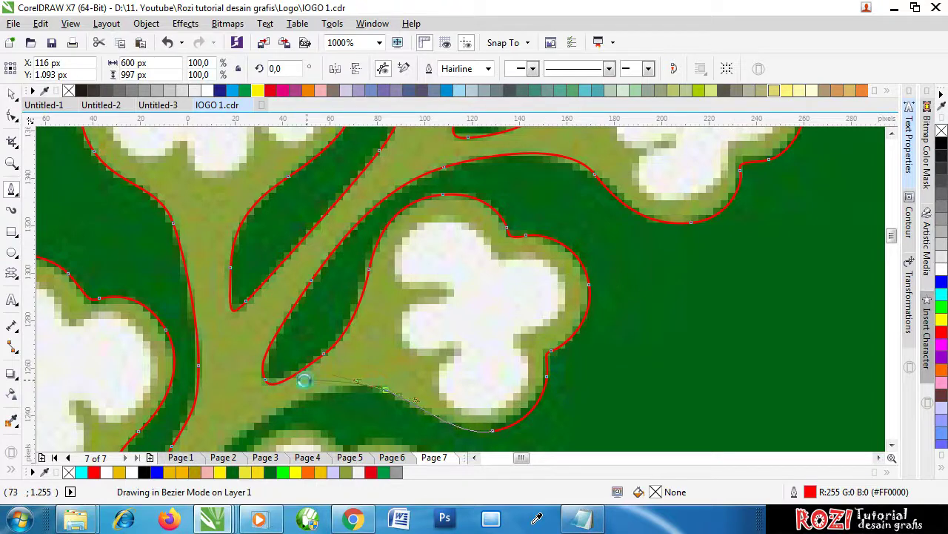
{"action": "scroll", "coordinate": [333, 371], "scroll_direction": "down", "scroll_amount": 4}
{"action": "mouse_move", "coordinate": [304, 381]}
{"action": "left_mouse_down"}
{"action": "mouse_move", "coordinate": [315, 375]}
{"action": "mouse_move", "coordinate": [292, 411]}
{"action": "mouse_move", "coordinate": [279, 406]}
{"action": "left_mouse_up"}
Trace the outline down the main branch and around the junction onto the upper edge of the fourth right flower's stem
{"action": "scroll", "coordinate": [328, 360], "scroll_direction": "up", "scroll_amount": 4}
{"action": "scroll", "coordinate": [330, 309], "scroll_direction": "down", "scroll_amount": 2}
{"action": "scroll", "coordinate": [311, 368], "scroll_direction": "up", "scroll_amount": 2}
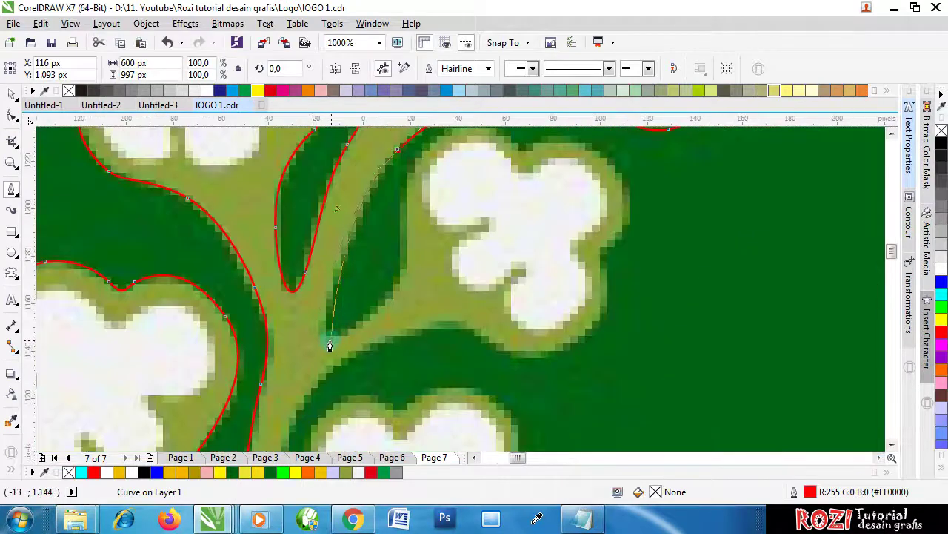
{"action": "left_click_drag", "start_coordinate": [338, 349], "coordinate": [408, 259]}
{"action": "scroll", "coordinate": [408, 259], "scroll_direction": "down", "scroll_amount": 4}
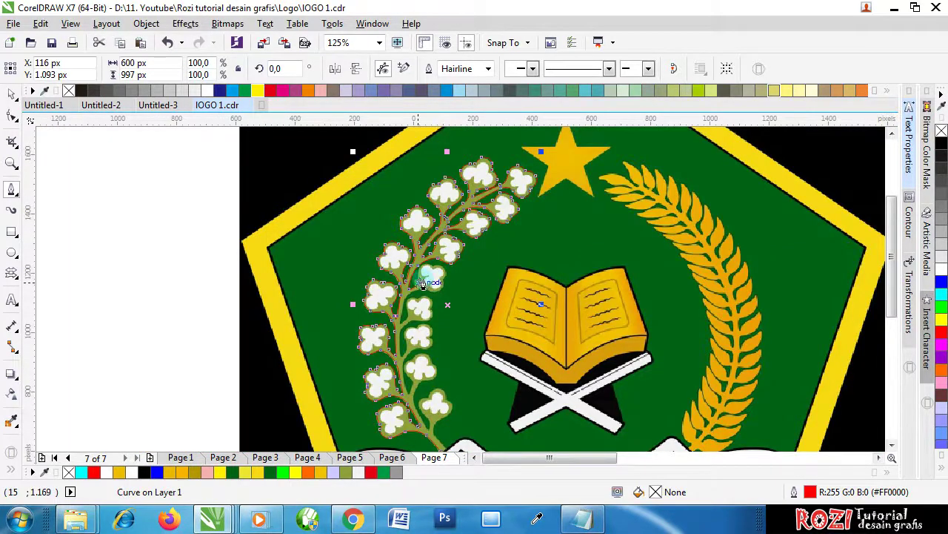
{"action": "scroll", "coordinate": [425, 284], "scroll_direction": "up", "scroll_amount": 4}
{"action": "scroll", "coordinate": [420, 239], "scroll_direction": "up", "scroll_amount": 2}
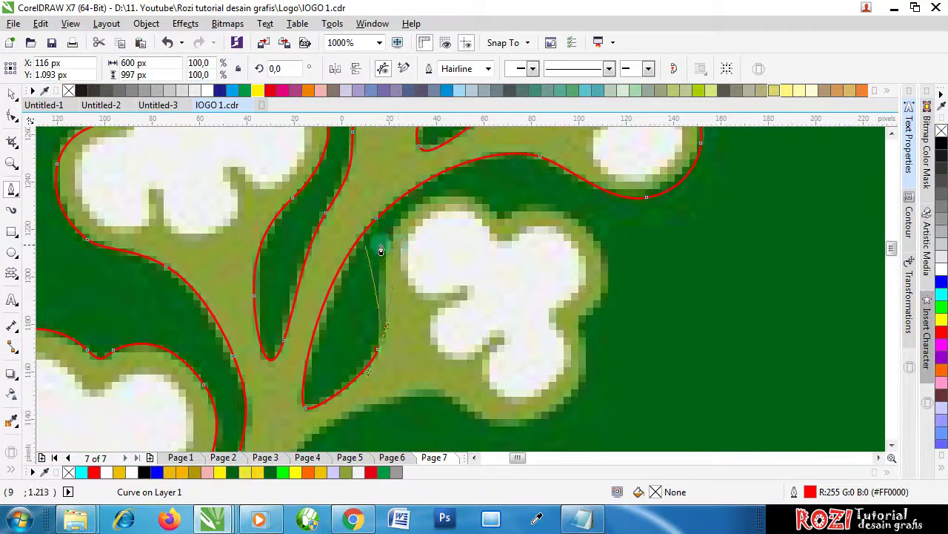
Arc the outline over the fourth right flower's two upper lobes, following the notch between them
{"action": "left_click_drag", "start_coordinate": [397, 230], "coordinate": [423, 184]}
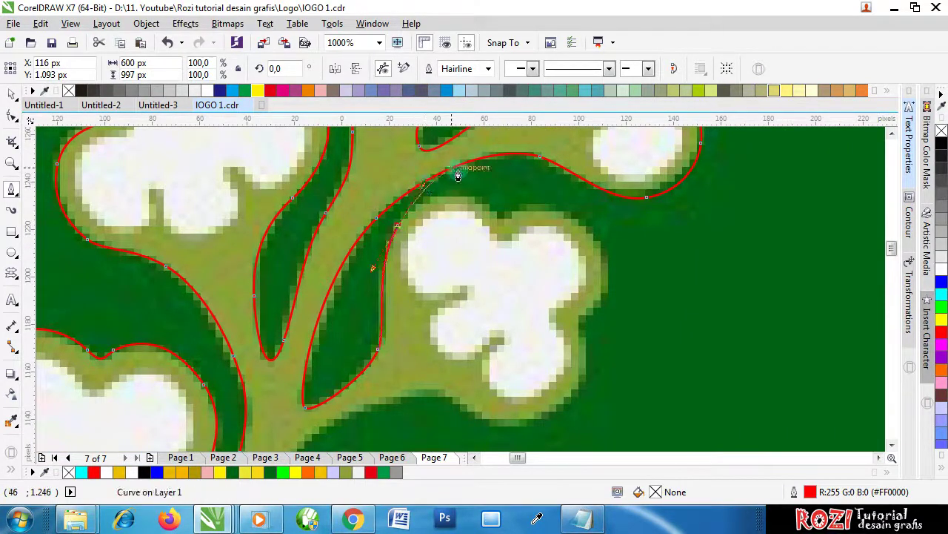
{"action": "mouse_move", "coordinate": [486, 212]}
{"action": "left_mouse_down"}
{"action": "mouse_move", "coordinate": [498, 224]}
{"action": "mouse_move", "coordinate": [519, 218]}
{"action": "mouse_move", "coordinate": [531, 196]}
{"action": "mouse_move", "coordinate": [602, 192]}
{"action": "left_mouse_up"}
{"action": "scroll", "coordinate": [512, 216], "scroll_direction": "up", "scroll_amount": 2}
{"action": "left_click_drag", "start_coordinate": [650, 235], "coordinate": [649, 332]}
{"action": "scroll", "coordinate": [679, 288], "scroll_direction": "down", "scroll_amount": 2}
{"action": "scroll", "coordinate": [679, 287], "scroll_direction": "up", "scroll_amount": 2}
{"action": "scroll", "coordinate": [624, 320], "scroll_direction": "down", "scroll_amount": 2}
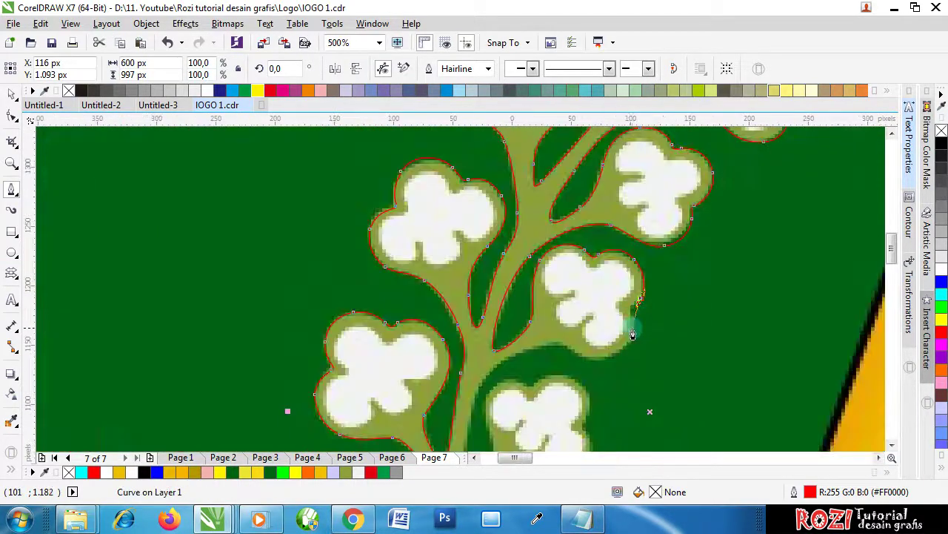
Curve the outline through the notch on the fourth right flower's outer side and around its lower lobe
{"action": "scroll", "coordinate": [631, 321], "scroll_direction": "up", "scroll_amount": 1}
{"action": "scroll", "coordinate": [629, 318], "scroll_direction": "up", "scroll_amount": 1}
{"action": "left_click_drag", "start_coordinate": [638, 284], "coordinate": [631, 347]}
{"action": "scroll", "coordinate": [658, 301], "scroll_direction": "down", "scroll_amount": 2}
{"action": "scroll", "coordinate": [658, 335], "scroll_direction": "up", "scroll_amount": 1}
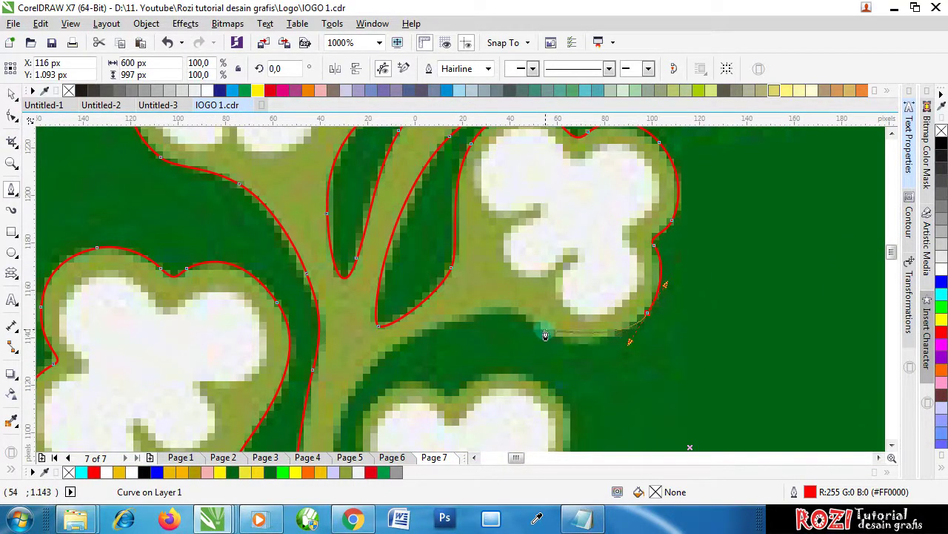
{"action": "left_click_drag", "start_coordinate": [546, 332], "coordinate": [525, 319]}
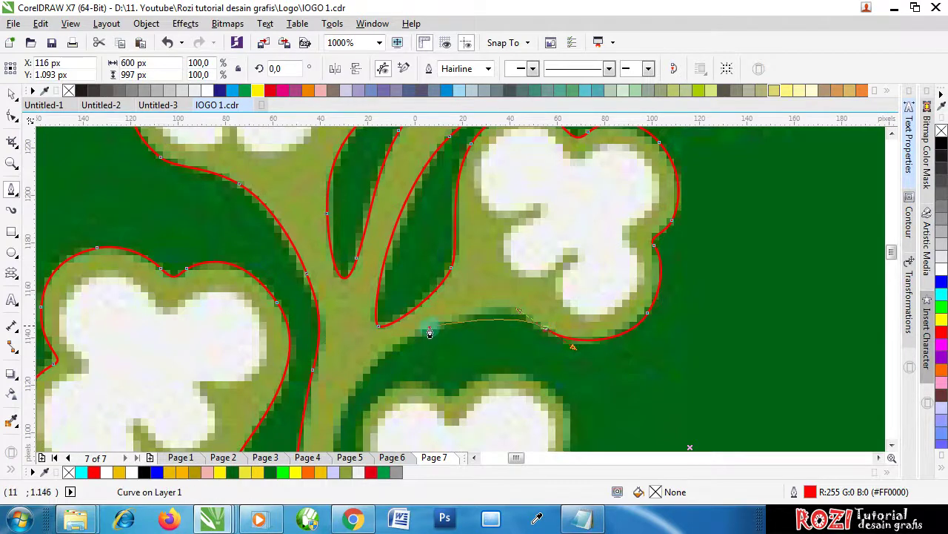
Continue the outline under the fourth right flower's stem, down the main branch and around the junction with the fifth right flower's stem
{"action": "mouse_move", "coordinate": [430, 330]}
{"action": "left_mouse_down"}
{"action": "mouse_move", "coordinate": [375, 348]}
{"action": "mouse_move", "coordinate": [365, 449]}
{"action": "mouse_move", "coordinate": [361, 416]}
{"action": "mouse_move", "coordinate": [369, 420]}
{"action": "mouse_move", "coordinate": [398, 328]}
{"action": "mouse_move", "coordinate": [424, 358]}
{"action": "mouse_move", "coordinate": [432, 314]}
{"action": "left_mouse_up"}
{"action": "scroll", "coordinate": [430, 203], "scroll_direction": "down", "scroll_amount": 2}
{"action": "scroll", "coordinate": [383, 350], "scroll_direction": "up", "scroll_amount": 2}
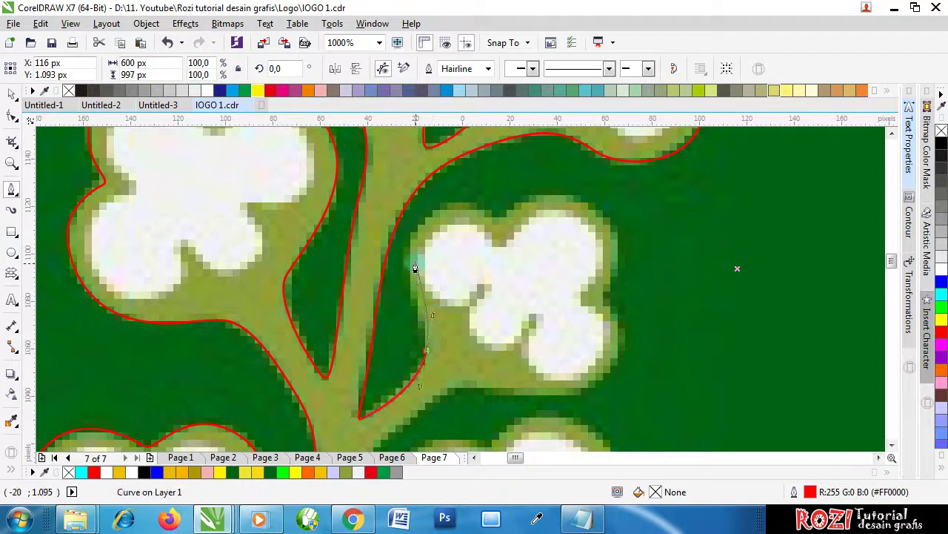
{"action": "left_click_drag", "start_coordinate": [407, 255], "coordinate": [405, 210]}
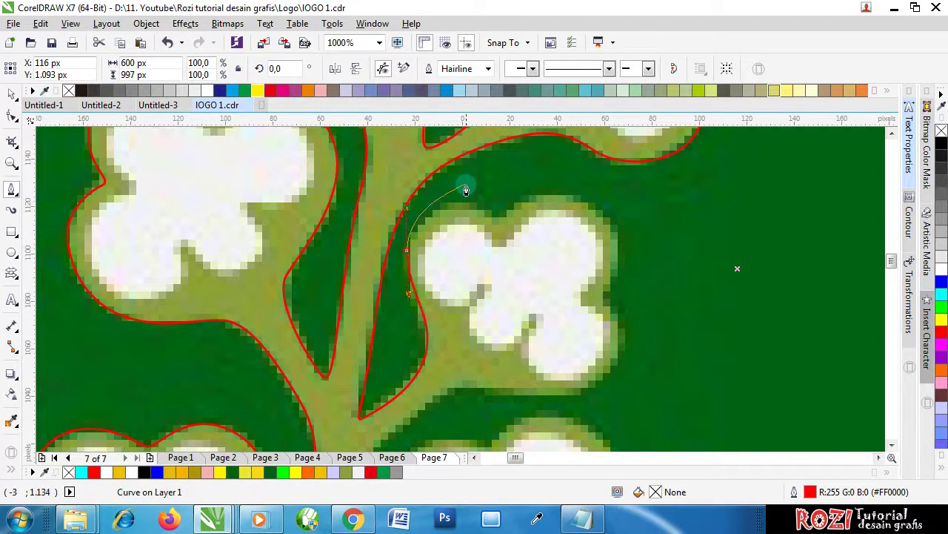
{"action": "scroll", "coordinate": [469, 205], "scroll_direction": "up", "scroll_amount": 2}
{"action": "left_click_drag", "start_coordinate": [484, 213], "coordinate": [564, 205]}
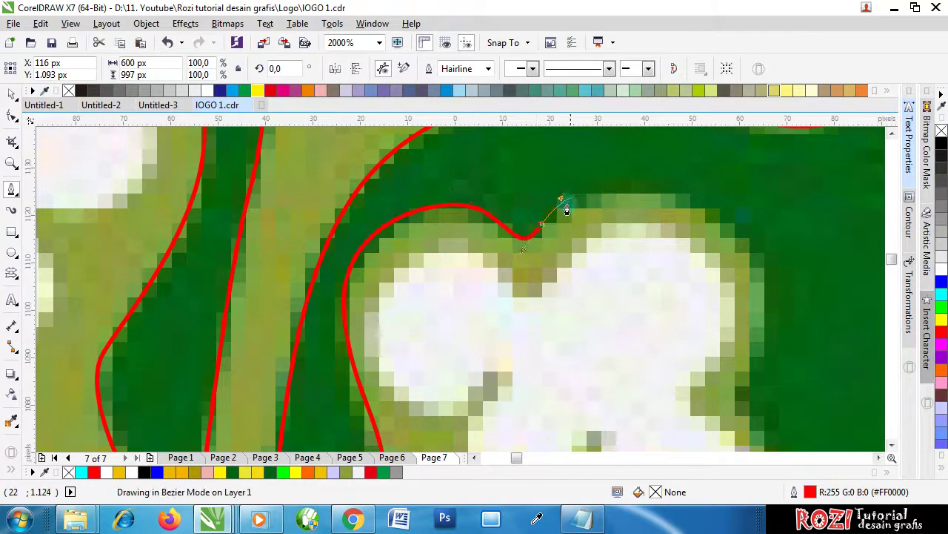
{"action": "scroll", "coordinate": [564, 210], "scroll_direction": "down", "scroll_amount": 2}
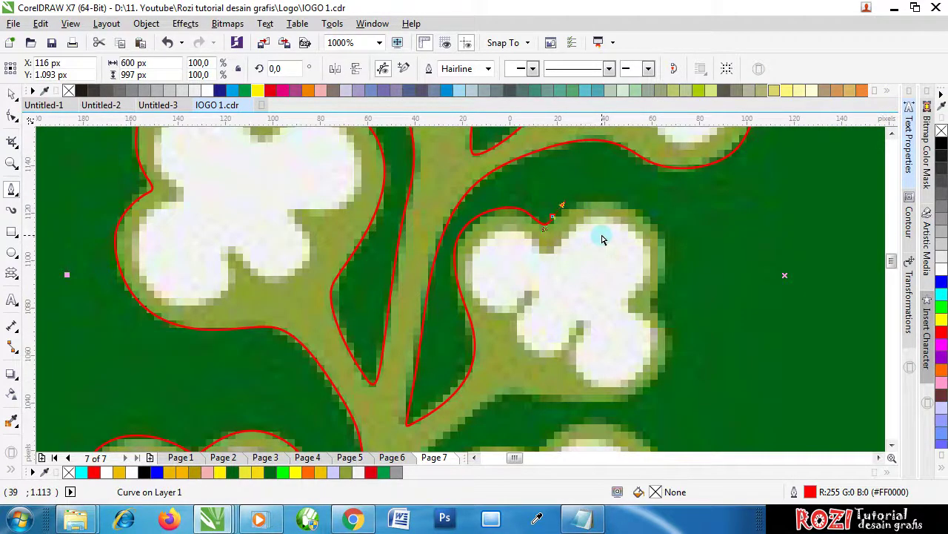
{"action": "key", "text": "ctrl+z"}
{"action": "key", "text": "ctrl+z"}
{"action": "key", "text": "ctrl+z"}
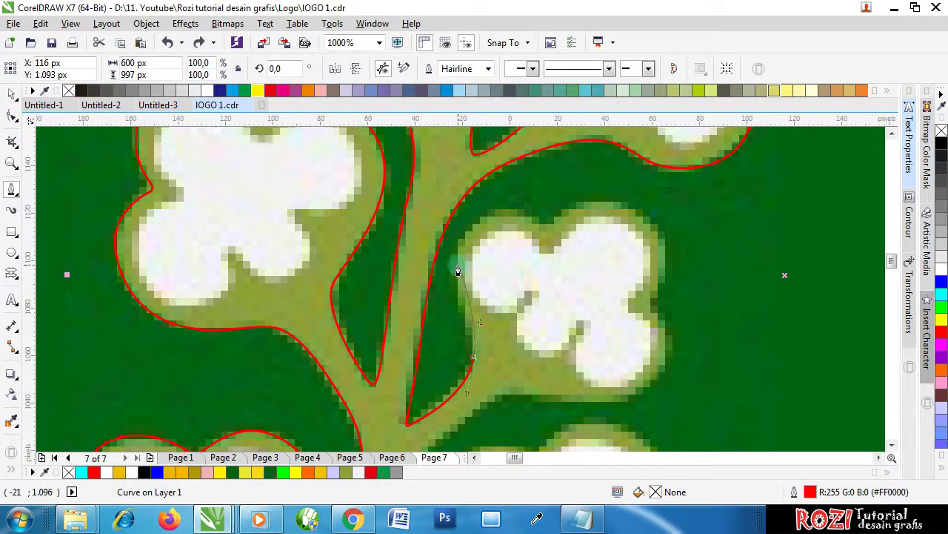
Arc the outline over the fifth right flower's upper lobes, into its outer notch and around its lower lobe
{"action": "left_click_drag", "start_coordinate": [458, 272], "coordinate": [455, 227]}
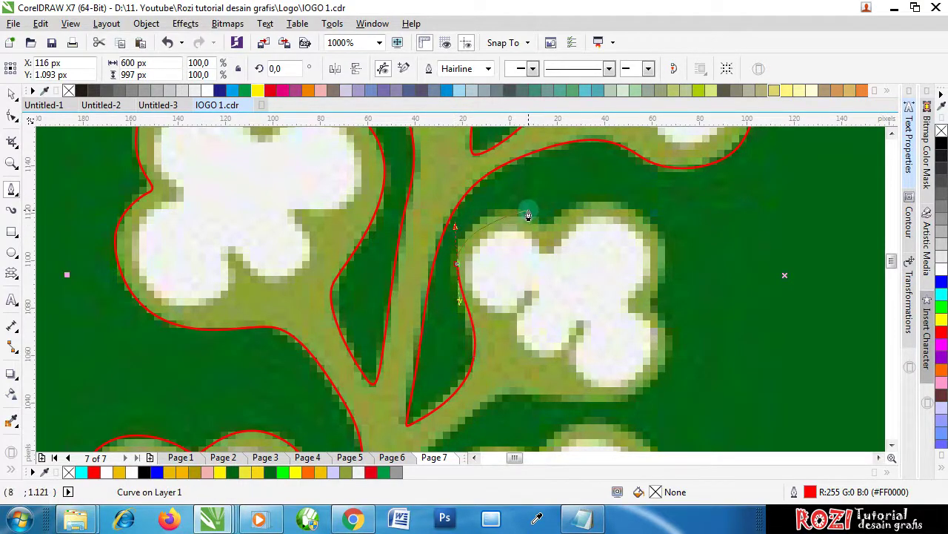
{"action": "mouse_move", "coordinate": [528, 216]}
{"action": "left_mouse_down"}
{"action": "mouse_move", "coordinate": [562, 229]}
{"action": "mouse_move", "coordinate": [582, 198]}
{"action": "left_mouse_up"}
{"action": "left_click_drag", "start_coordinate": [649, 224], "coordinate": [672, 238]}
{"action": "mouse_move", "coordinate": [659, 291]}
{"action": "left_mouse_down"}
{"action": "mouse_move", "coordinate": [650, 318]}
{"action": "mouse_move", "coordinate": [678, 324]}
{"action": "mouse_move", "coordinate": [662, 380]}
{"action": "mouse_move", "coordinate": [622, 405]}
{"action": "left_mouse_up"}
{"action": "scroll", "coordinate": [591, 395], "scroll_direction": "down", "scroll_amount": 1}
{"action": "scroll", "coordinate": [589, 397], "scroll_direction": "up", "scroll_amount": 1}
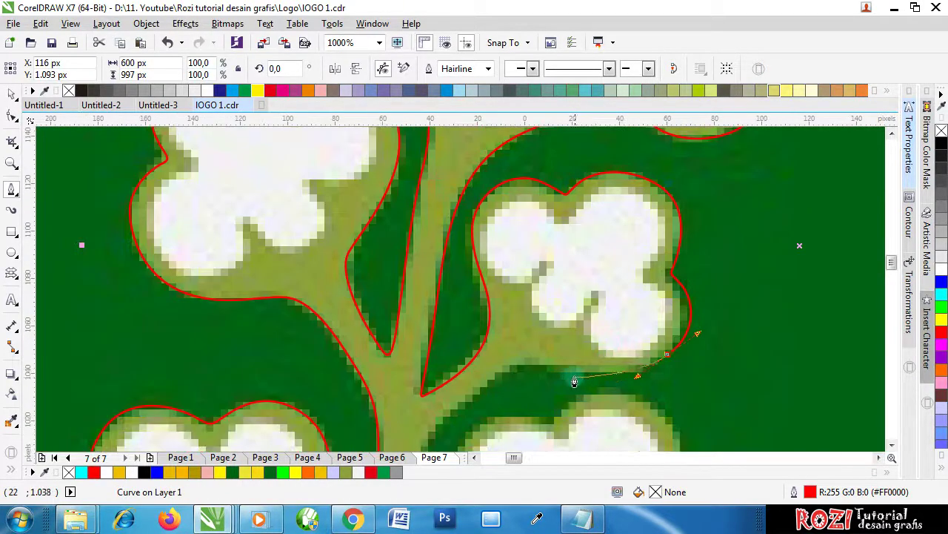
Curve the outline along the underside of the fifth right flower's stem and down the main branch
{"action": "left_click_drag", "start_coordinate": [565, 369], "coordinate": [526, 366]}
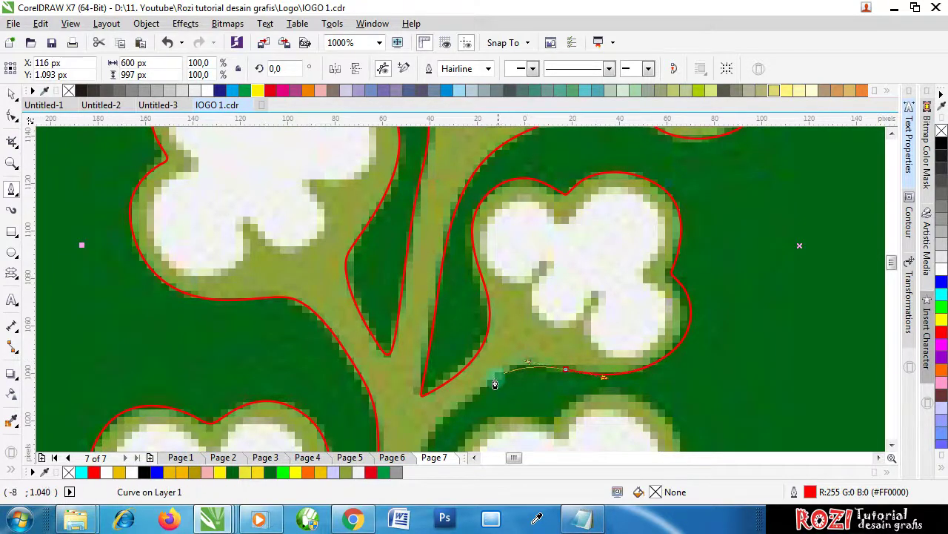
{"action": "left_click_drag", "start_coordinate": [478, 391], "coordinate": [435, 431]}
{"action": "scroll", "coordinate": [466, 348], "scroll_direction": "down", "scroll_amount": 1}
{"action": "scroll", "coordinate": [464, 384], "scroll_direction": "down", "scroll_amount": 1}
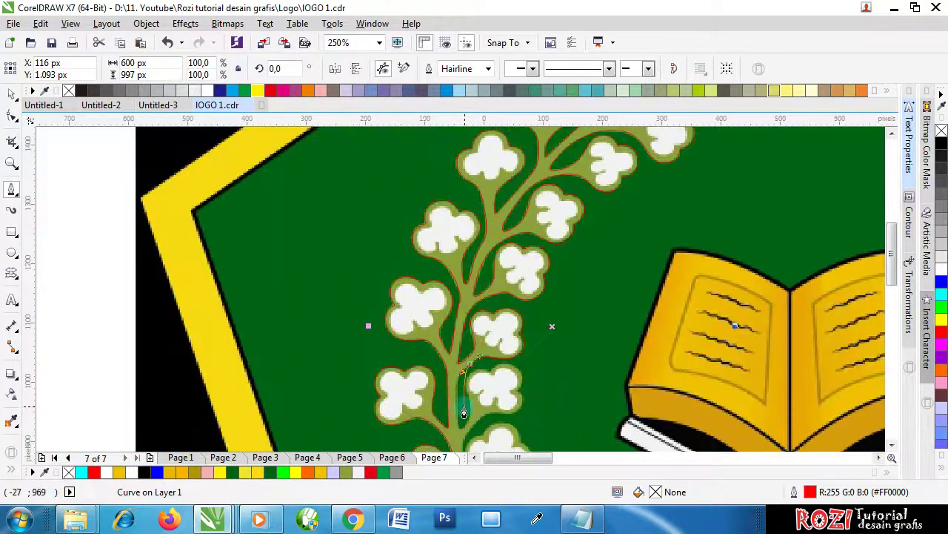
{"action": "scroll", "coordinate": [461, 403], "scroll_direction": "up", "scroll_amount": 2}
{"action": "left_click_drag", "start_coordinate": [434, 333], "coordinate": [431, 393]}
Round the outline through the junction with the sixth right flower's stem and up to that flower's left lobe
{"action": "scroll", "coordinate": [444, 297], "scroll_direction": "down", "scroll_amount": 1}
{"action": "scroll", "coordinate": [476, 300], "scroll_direction": "down", "scroll_amount": 2}
{"action": "scroll", "coordinate": [451, 223], "scroll_direction": "up", "scroll_amount": 1}
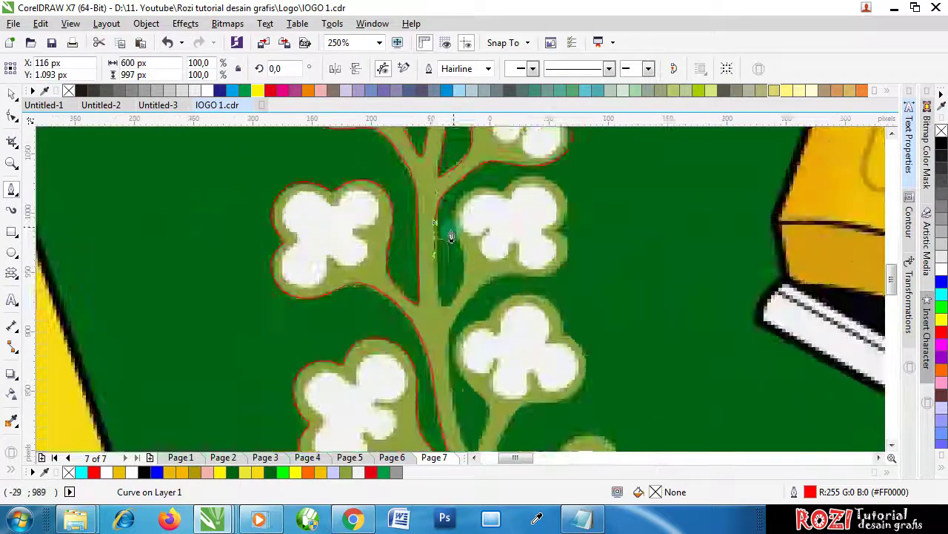
{"action": "scroll", "coordinate": [452, 237], "scroll_direction": "up", "scroll_amount": 2}
{"action": "mouse_move", "coordinate": [429, 345]}
{"action": "left_mouse_down"}
{"action": "mouse_move", "coordinate": [437, 372]}
{"action": "mouse_move", "coordinate": [483, 321]}
{"action": "mouse_move", "coordinate": [466, 164]}
{"action": "mouse_move", "coordinate": [487, 131]}
{"action": "mouse_move", "coordinate": [488, 151]}
{"action": "left_mouse_up"}
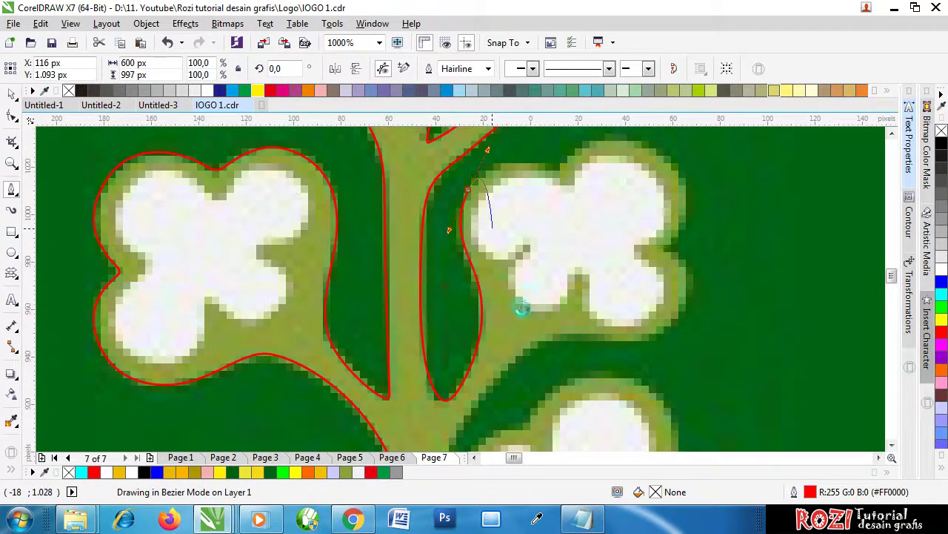
Arc the outline over the sixth right flower's left lobe, through the notch and over its top lobe
{"action": "scroll", "coordinate": [520, 289], "scroll_direction": "down", "scroll_amount": 1}
{"action": "scroll", "coordinate": [519, 249], "scroll_direction": "up", "scroll_amount": 2}
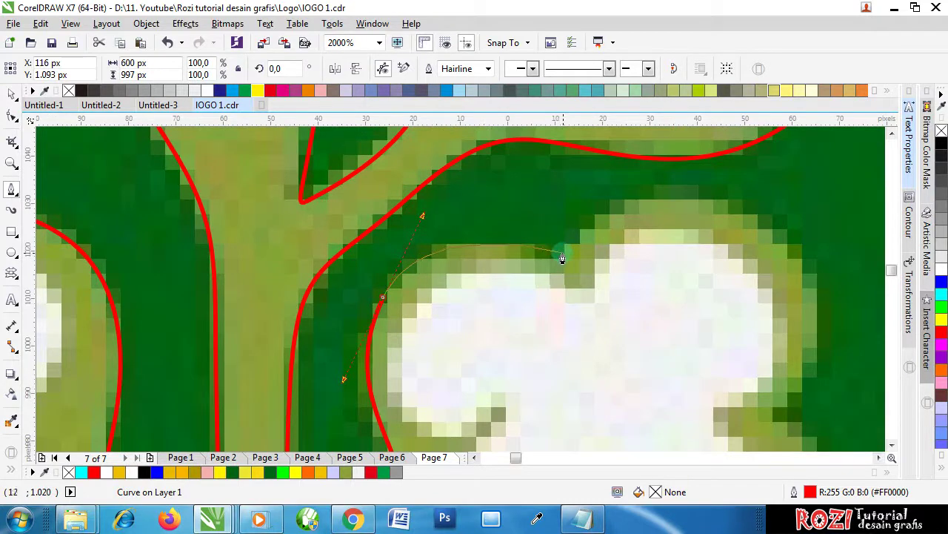
{"action": "left_click_drag", "start_coordinate": [542, 249], "coordinate": [567, 255]}
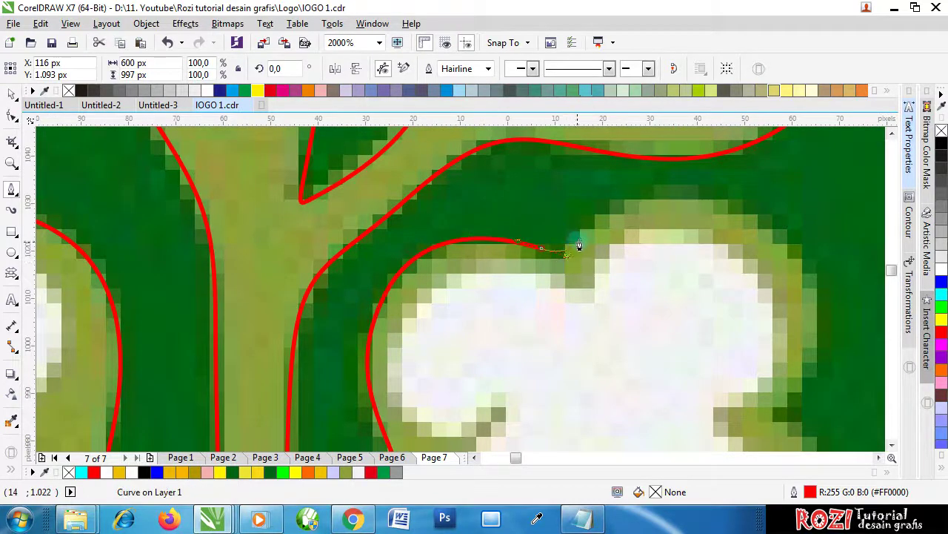
{"action": "scroll", "coordinate": [579, 246], "scroll_direction": "down", "scroll_amount": 1}
{"action": "left_click_drag", "start_coordinate": [669, 214], "coordinate": [717, 235]}
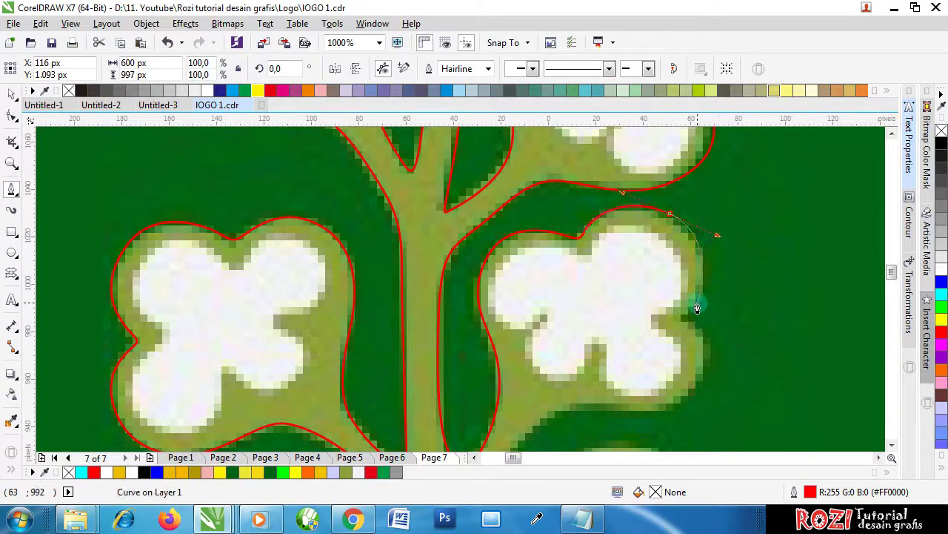
Curve the outline through the sixth right flower's outer notch, around its lower lobe and along the underside of its stem
{"action": "left_click_drag", "start_coordinate": [697, 302], "coordinate": [693, 328]}
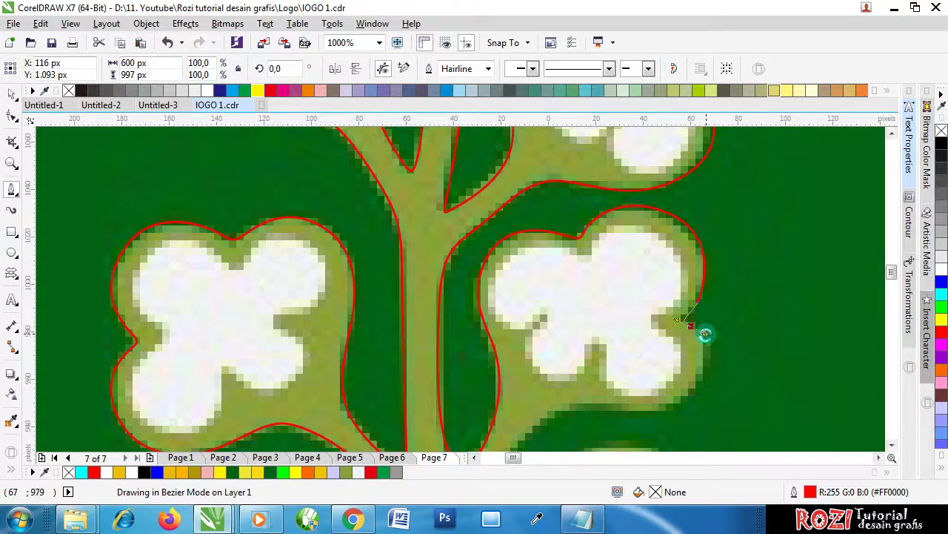
{"action": "scroll", "coordinate": [705, 335], "scroll_direction": "down", "scroll_amount": 1}
{"action": "scroll", "coordinate": [689, 363], "scroll_direction": "up", "scroll_amount": 1}
{"action": "left_click_drag", "start_coordinate": [697, 370], "coordinate": [507, 416]}
{"action": "scroll", "coordinate": [530, 375], "scroll_direction": "down", "scroll_amount": 1}
{"action": "scroll", "coordinate": [533, 377], "scroll_direction": "up", "scroll_amount": 1}
{"action": "scroll", "coordinate": [506, 416], "scroll_direction": "down", "scroll_amount": 1}
{"action": "scroll", "coordinate": [546, 307], "scroll_direction": "up", "scroll_amount": 1}
{"action": "scroll", "coordinate": [512, 363], "scroll_direction": "down", "scroll_amount": 1}
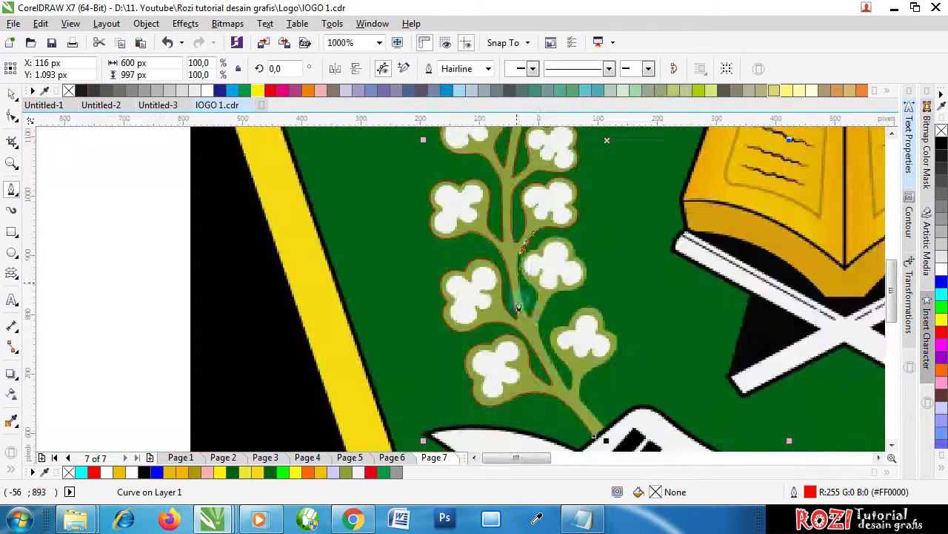
Continue the outline down the main branch's right edge and round it into the junction with the seventh right flower's stem
{"action": "scroll", "coordinate": [519, 306], "scroll_direction": "up", "scroll_amount": 1}
{"action": "scroll", "coordinate": [537, 296], "scroll_direction": "up", "scroll_amount": 1}
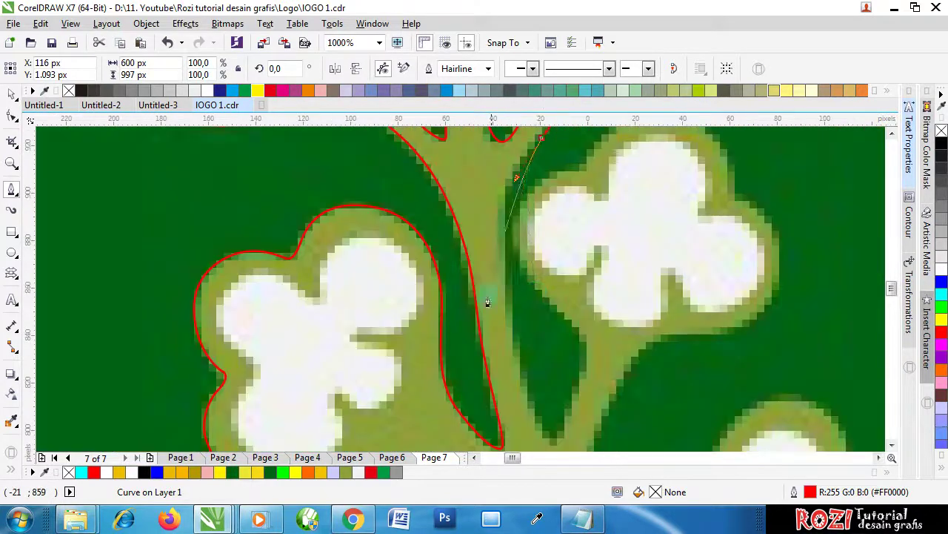
{"action": "left_click", "coordinate": [510, 304]}
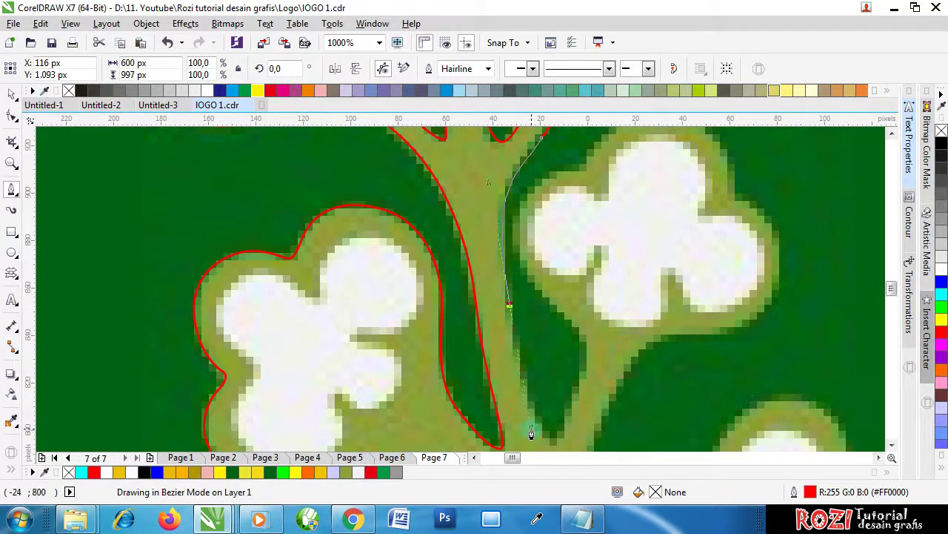
{"action": "scroll", "coordinate": [531, 433], "scroll_direction": "down", "scroll_amount": 2}
{"action": "scroll", "coordinate": [526, 385], "scroll_direction": "up", "scroll_amount": 2}
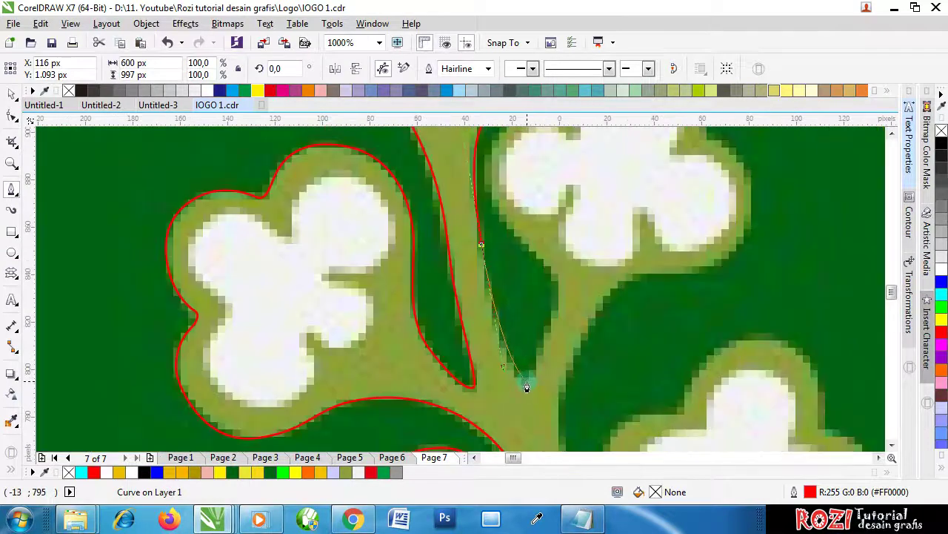
{"action": "left_click_drag", "start_coordinate": [525, 383], "coordinate": [532, 378]}
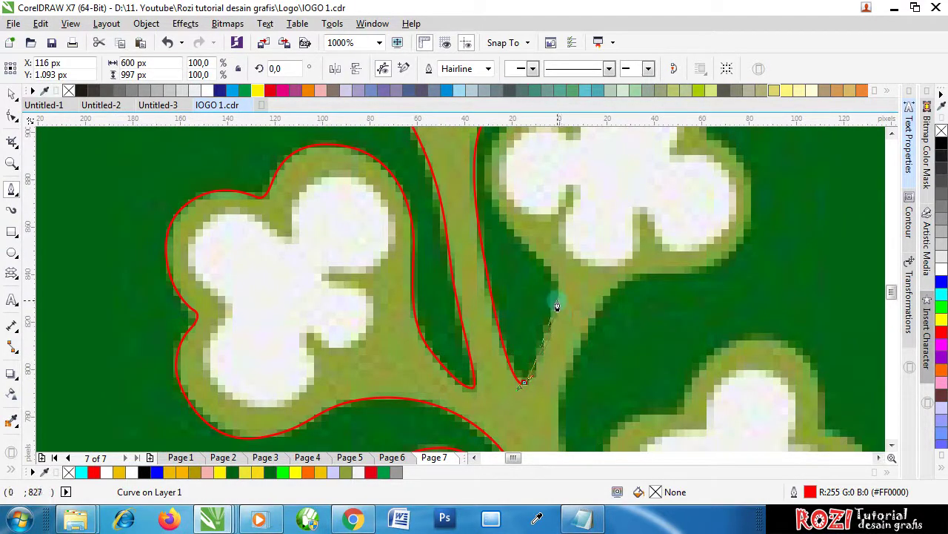
Curve the outline up the left edge of the seventh right flower's stem to the base of its left lobe
{"action": "left_click_drag", "start_coordinate": [556, 299], "coordinate": [556, 283]}
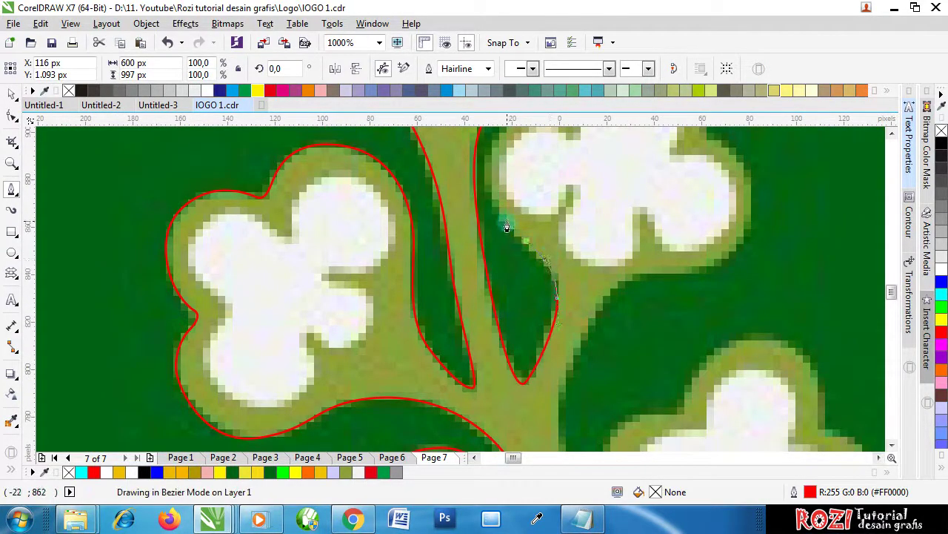
{"action": "scroll", "coordinate": [544, 234], "scroll_direction": "down", "scroll_amount": 2}
{"action": "scroll", "coordinate": [548, 195], "scroll_direction": "up", "scroll_amount": 2}
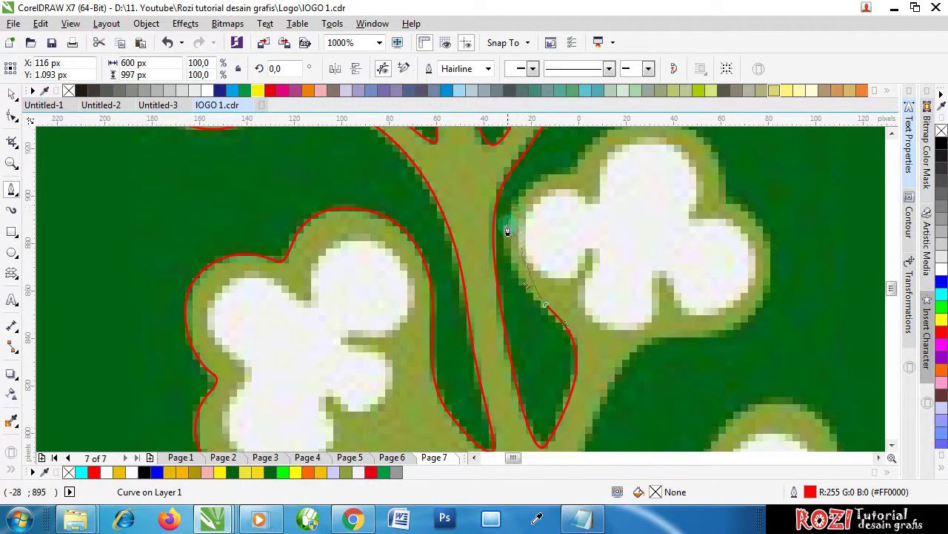
{"action": "left_click_drag", "start_coordinate": [507, 217], "coordinate": [514, 160]}
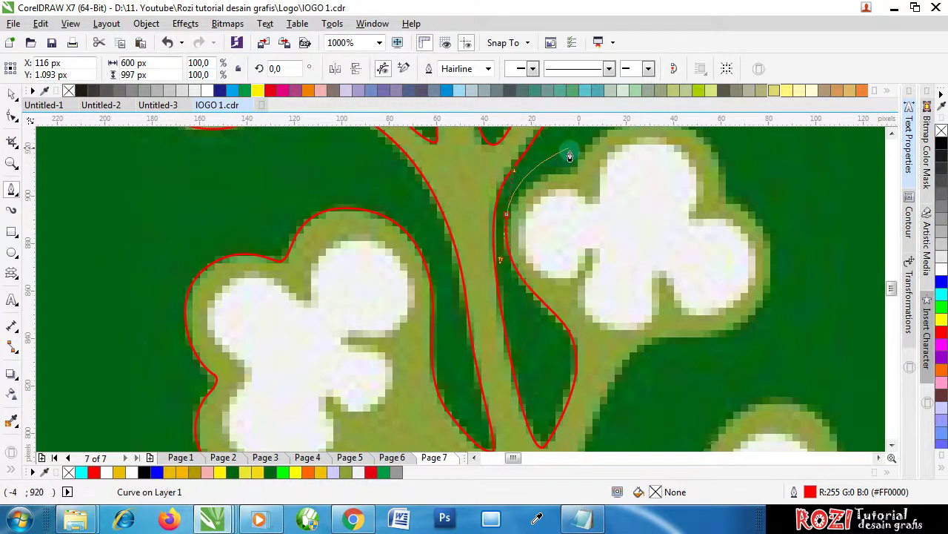
{"action": "scroll", "coordinate": [567, 151], "scroll_direction": "up", "scroll_amount": 2}
{"action": "left_click", "coordinate": [592, 189]}
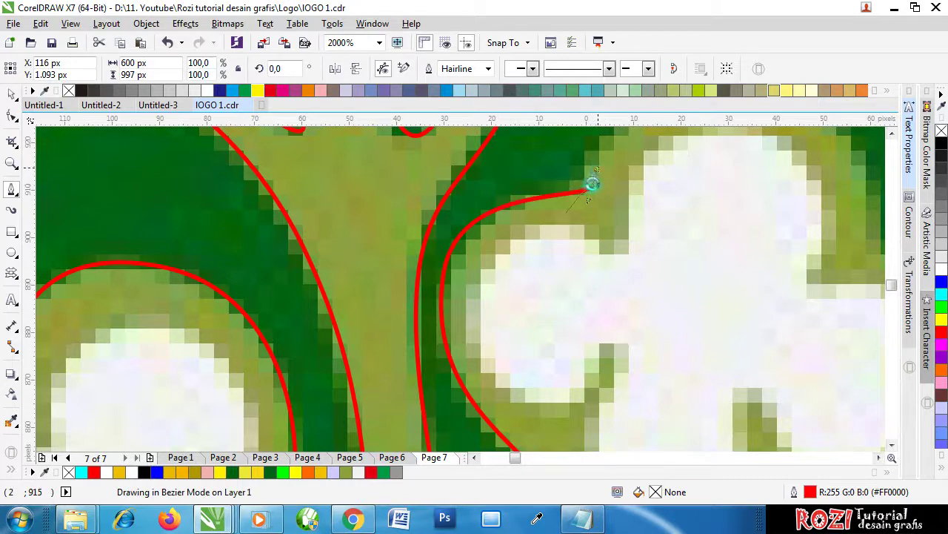
{"action": "scroll", "coordinate": [557, 286], "scroll_direction": "down", "scroll_amount": 4}
{"action": "scroll", "coordinate": [563, 277], "scroll_direction": "up", "scroll_amount": 2}
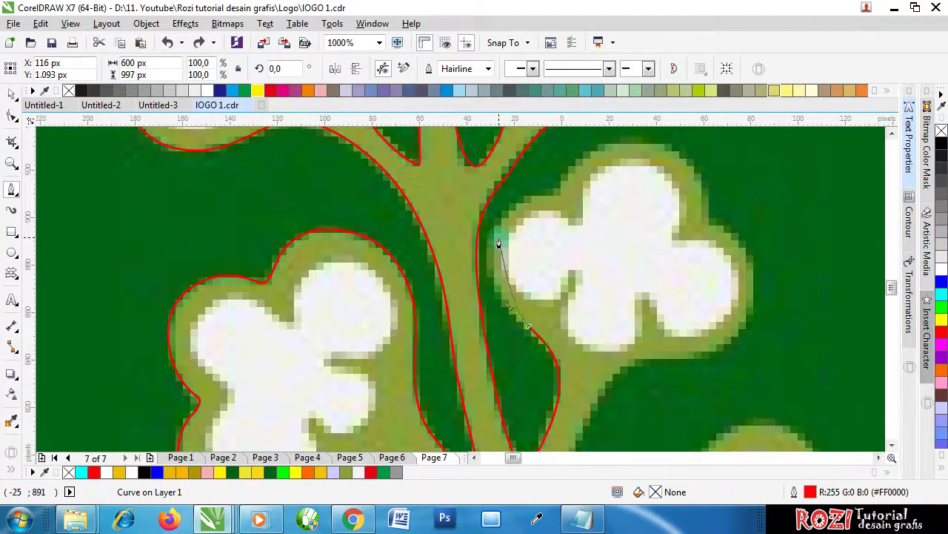
Arc the outline over the seventh right flower's left lobe, through the notch and onto its top lobe
{"action": "mouse_move", "coordinate": [496, 237]}
{"action": "left_mouse_down"}
{"action": "mouse_move", "coordinate": [504, 188]}
{"action": "mouse_move", "coordinate": [505, 199]}
{"action": "mouse_move", "coordinate": [567, 194]}
{"action": "left_mouse_up"}
{"action": "scroll", "coordinate": [548, 355], "scroll_direction": "down", "scroll_amount": 1}
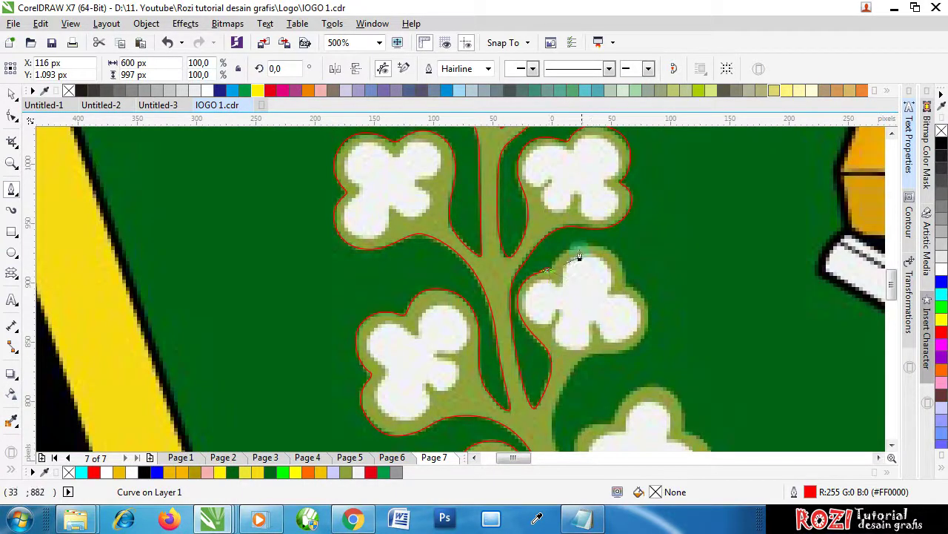
{"action": "scroll", "coordinate": [580, 255], "scroll_direction": "up", "scroll_amount": 2}
{"action": "left_click_drag", "start_coordinate": [549, 246], "coordinate": [630, 201]}
{"action": "scroll", "coordinate": [655, 215], "scroll_direction": "down", "scroll_amount": 2}
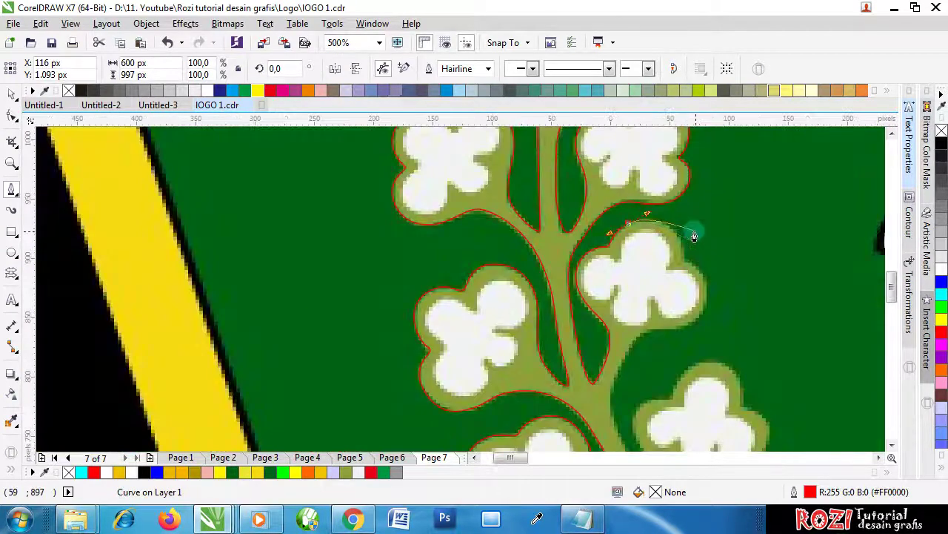
Curve the outline down the seventh right flower's top lobe, into the outer notch and around its right lobe
{"action": "scroll", "coordinate": [695, 236], "scroll_direction": "up", "scroll_amount": 2}
{"action": "left_click_drag", "start_coordinate": [649, 259], "coordinate": [691, 341]}
{"action": "scroll", "coordinate": [667, 281], "scroll_direction": "down", "scroll_amount": 2}
{"action": "scroll", "coordinate": [670, 302], "scroll_direction": "up", "scroll_amount": 2}
{"action": "scroll", "coordinate": [688, 303], "scroll_direction": "down", "scroll_amount": 2}
{"action": "scroll", "coordinate": [696, 297], "scroll_direction": "up", "scroll_amount": 1}
Curve the outline along the seventh right flower's underside and down its stem to the main branch
{"action": "left_click_drag", "start_coordinate": [598, 350], "coordinate": [537, 419]}
{"action": "scroll", "coordinate": [537, 320], "scroll_direction": "down", "scroll_amount": 2}
{"action": "scroll", "coordinate": [549, 353], "scroll_direction": "up", "scroll_amount": 2}
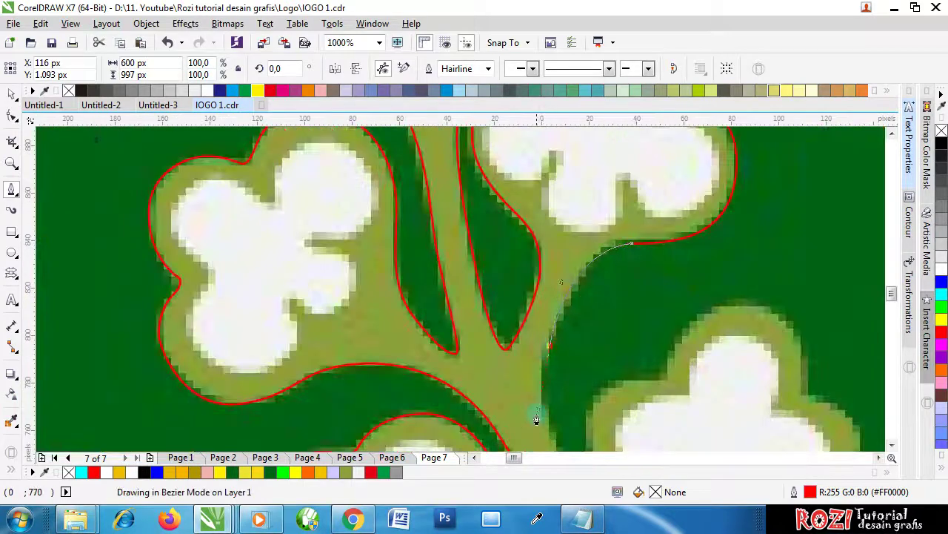
{"action": "scroll", "coordinate": [543, 321], "scroll_direction": "down", "scroll_amount": 2}
{"action": "scroll", "coordinate": [551, 373], "scroll_direction": "up", "scroll_amount": 1}
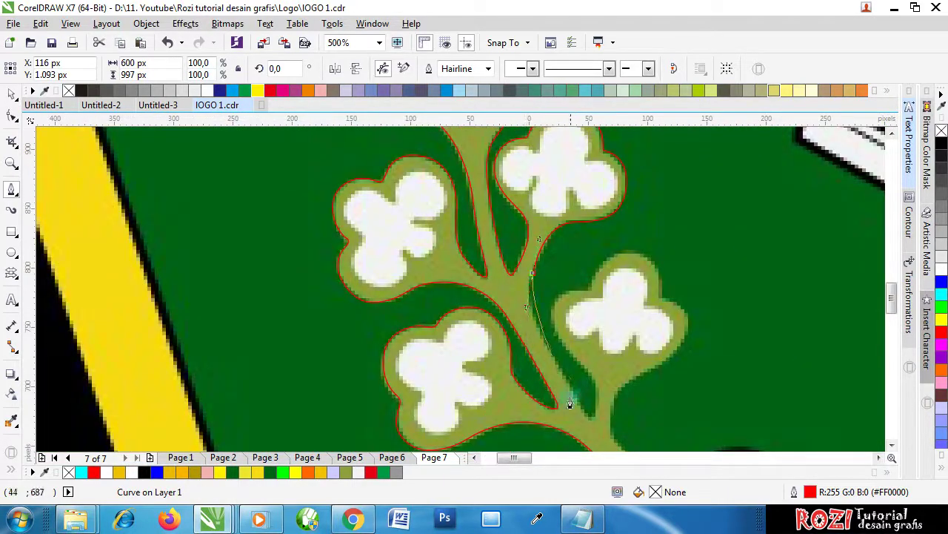
Run the outline down the main branch's right edge and round it into the junction with the lowest right flower's stem
{"action": "scroll", "coordinate": [566, 368], "scroll_direction": "up", "scroll_amount": 1}
{"action": "left_click_drag", "start_coordinate": [554, 368], "coordinate": [598, 441]}
{"action": "scroll", "coordinate": [584, 423], "scroll_direction": "down", "scroll_amount": 3}
{"action": "scroll", "coordinate": [575, 381], "scroll_direction": "up", "scroll_amount": 3}
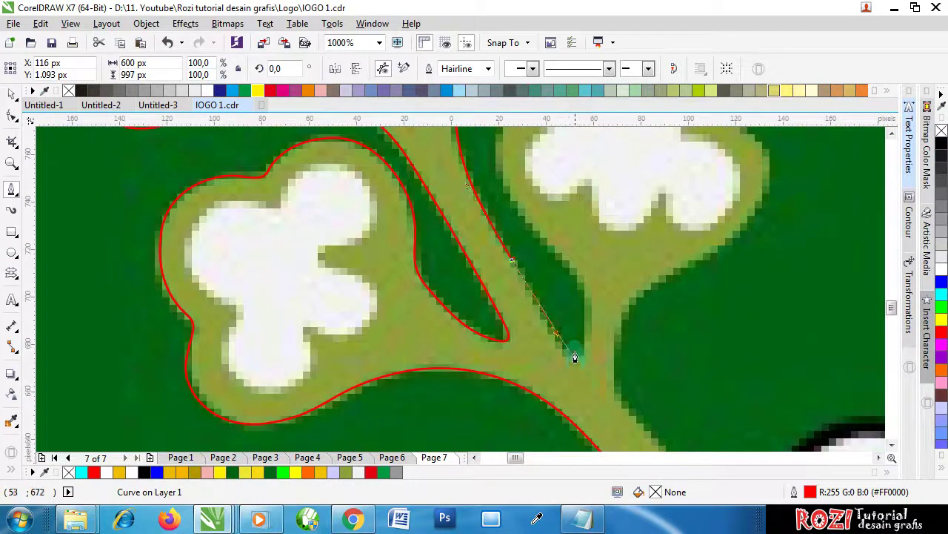
{"action": "scroll", "coordinate": [572, 356], "scroll_direction": "up", "scroll_amount": 1}
{"action": "left_click_drag", "start_coordinate": [558, 354], "coordinate": [591, 390]}
Curve the outline up the left edge of the lowest right flower's stem to the base of its left lobe
{"action": "left_click_drag", "start_coordinate": [603, 266], "coordinate": [602, 217]}
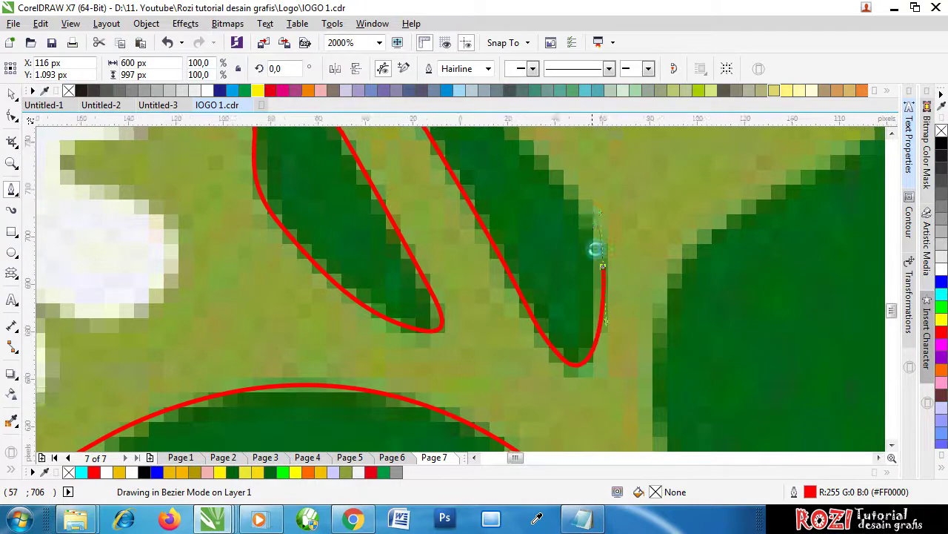
{"action": "scroll", "coordinate": [596, 251], "scroll_direction": "down", "scroll_amount": 2}
{"action": "scroll", "coordinate": [575, 204], "scroll_direction": "up", "scroll_amount": 1}
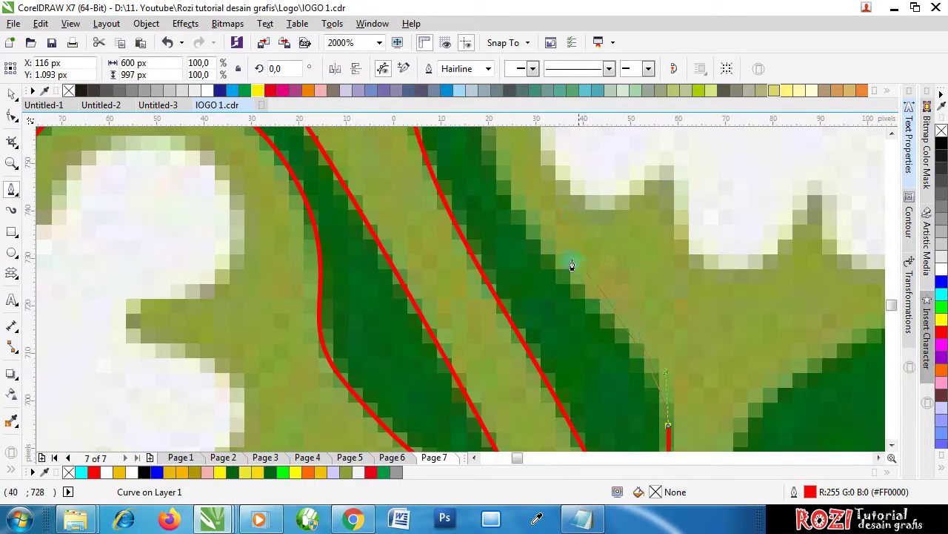
{"action": "scroll", "coordinate": [492, 181], "scroll_direction": "down", "scroll_amount": 2}
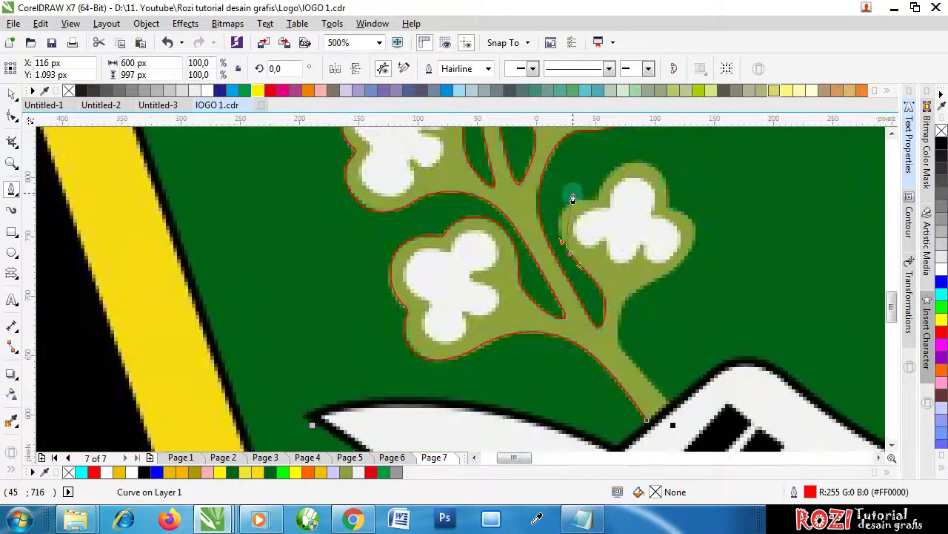
Arc the outline around the lowest right flower's left lobe and into the notch beside its top lobe
{"action": "scroll", "coordinate": [531, 227], "scroll_direction": "up", "scroll_amount": 1}
{"action": "scroll", "coordinate": [560, 237], "scroll_direction": "up", "scroll_amount": 1}
{"action": "left_click_drag", "start_coordinate": [538, 238], "coordinate": [547, 185]}
{"action": "scroll", "coordinate": [549, 239], "scroll_direction": "down", "scroll_amount": 1}
{"action": "scroll", "coordinate": [582, 227], "scroll_direction": "up", "scroll_amount": 1}
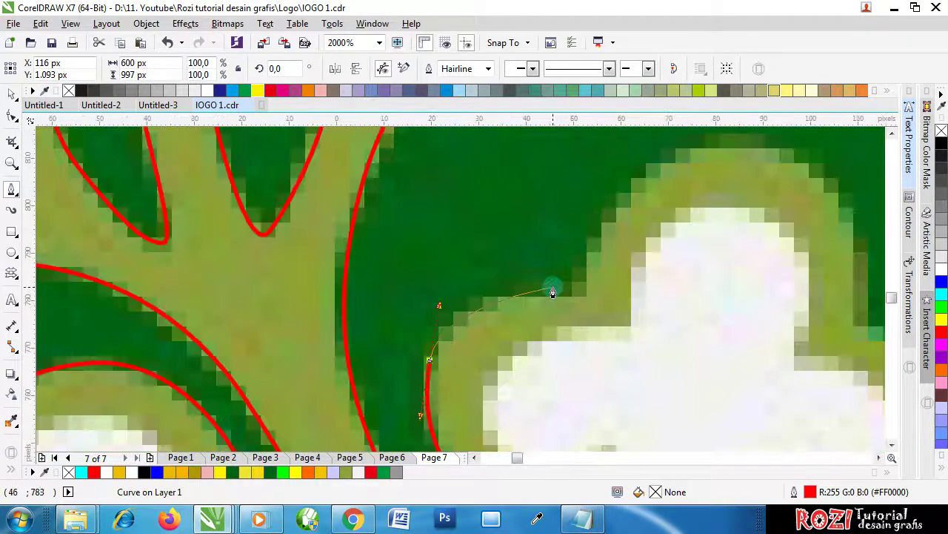
{"action": "left_click_drag", "start_coordinate": [584, 290], "coordinate": [584, 273]}
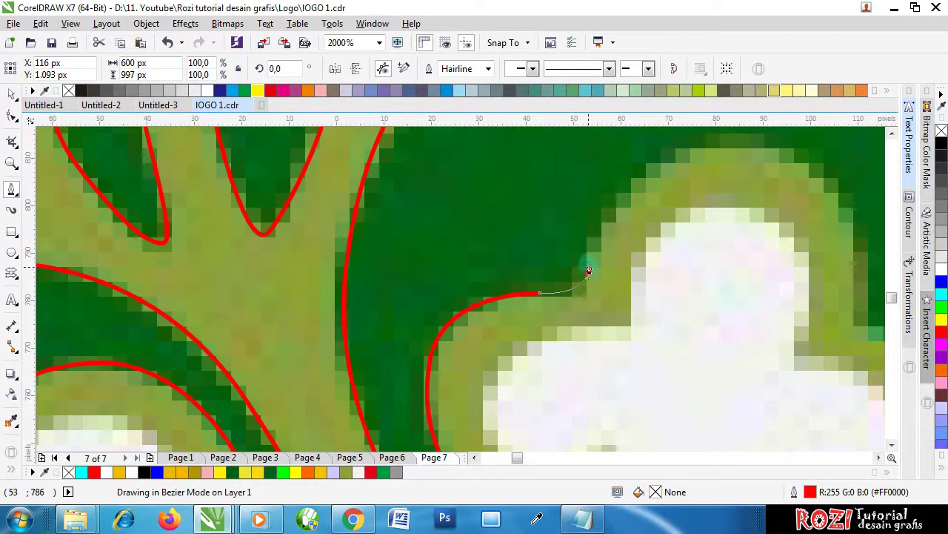
Arc the outline over the lowest right flower's top lobe and down into its outer notch
{"action": "scroll", "coordinate": [593, 238], "scroll_direction": "down", "scroll_amount": 1}
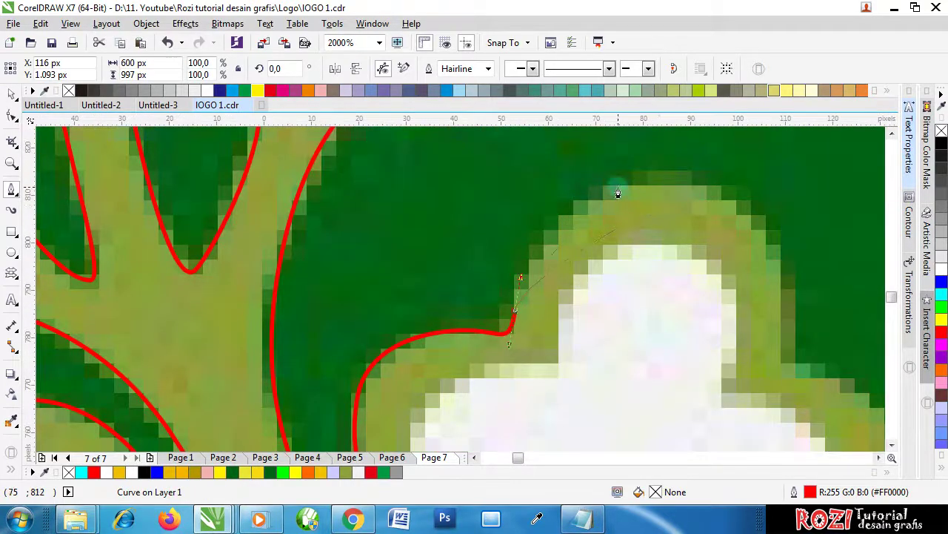
{"action": "left_click_drag", "start_coordinate": [616, 183], "coordinate": [701, 161]}
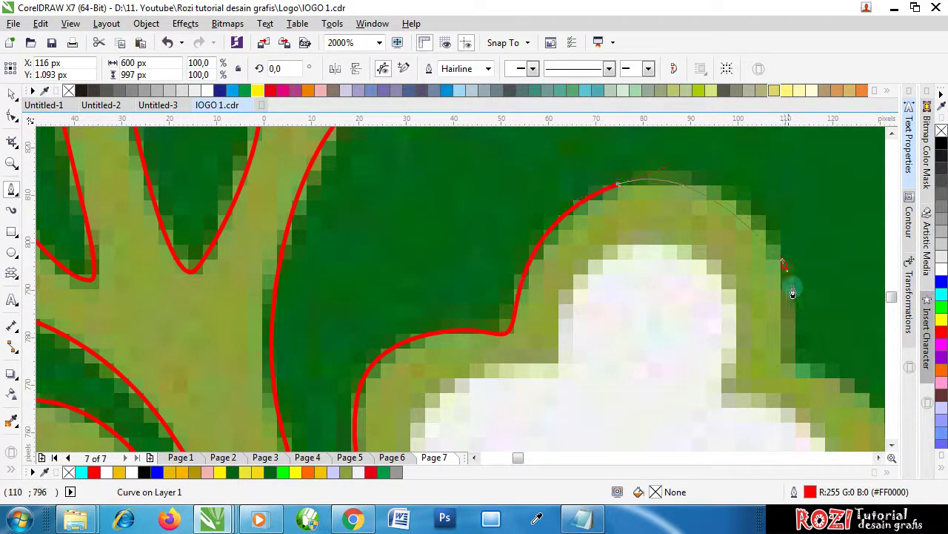
{"action": "scroll", "coordinate": [793, 326], "scroll_direction": "down", "scroll_amount": 2}
{"action": "scroll", "coordinate": [727, 298], "scroll_direction": "up", "scroll_amount": 3}
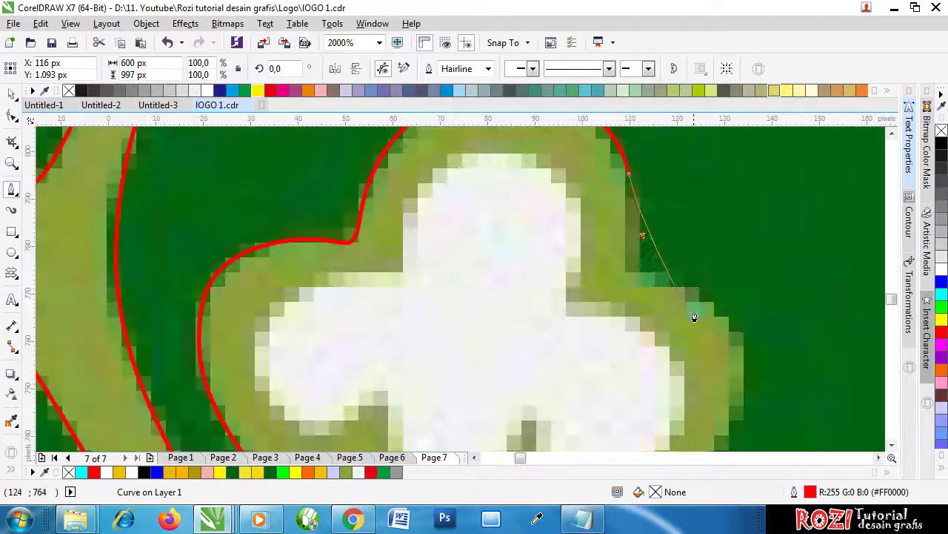
{"action": "scroll", "coordinate": [689, 375], "scroll_direction": "down", "scroll_amount": 2}
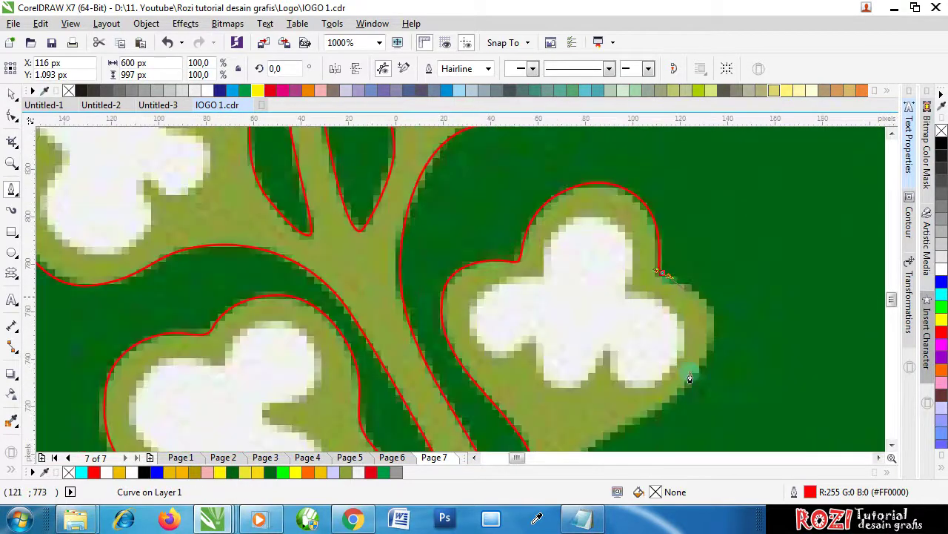
Curve the outline around the lowest right flower's right lobe and along its underside toward the stem
{"action": "scroll", "coordinate": [696, 361], "scroll_direction": "up", "scroll_amount": 1}
{"action": "left_click_drag", "start_coordinate": [744, 301], "coordinate": [739, 397]}
{"action": "scroll", "coordinate": [734, 271], "scroll_direction": "down", "scroll_amount": 1}
{"action": "scroll", "coordinate": [639, 391], "scroll_direction": "up", "scroll_amount": 1}
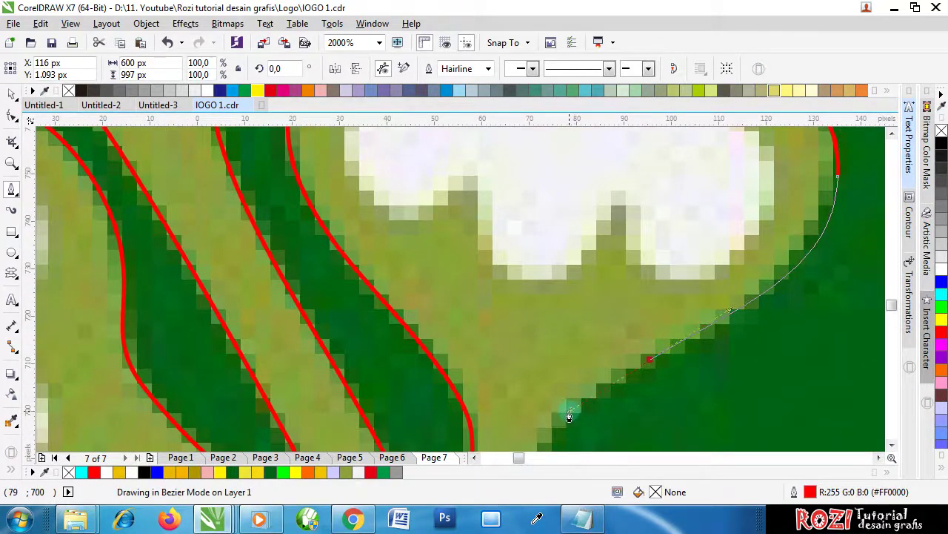
{"action": "left_click_drag", "start_coordinate": [569, 417], "coordinate": [577, 416]}
{"action": "scroll", "coordinate": [577, 416], "scroll_direction": "down", "scroll_amount": 1}
{"action": "scroll", "coordinate": [612, 191], "scroll_direction": "down", "scroll_amount": 1}
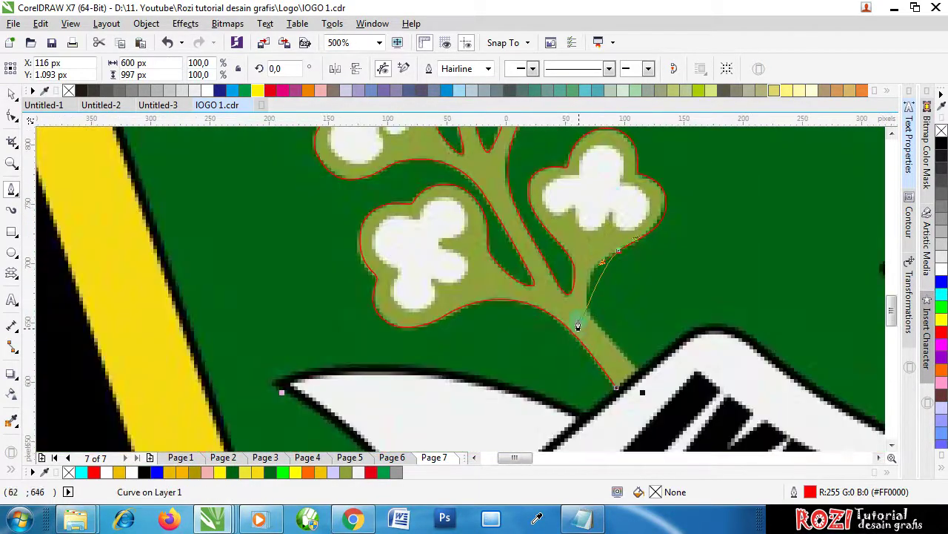
{"action": "scroll", "coordinate": [578, 323], "scroll_direction": "up", "scroll_amount": 1}
{"action": "left_click_drag", "start_coordinate": [596, 272], "coordinate": [591, 330]}
{"action": "scroll", "coordinate": [590, 309], "scroll_direction": "down", "scroll_amount": 1}
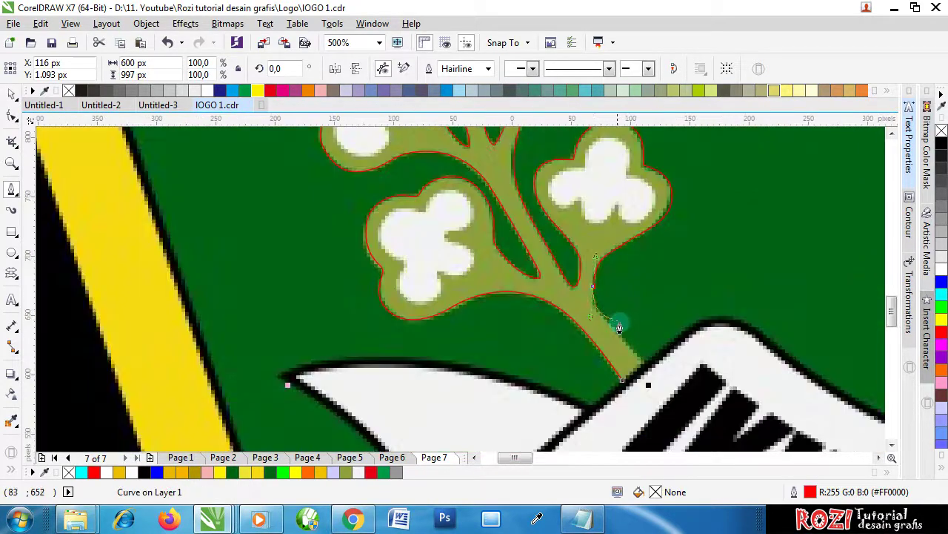
{"action": "scroll", "coordinate": [606, 334], "scroll_direction": "up", "scroll_amount": 1}
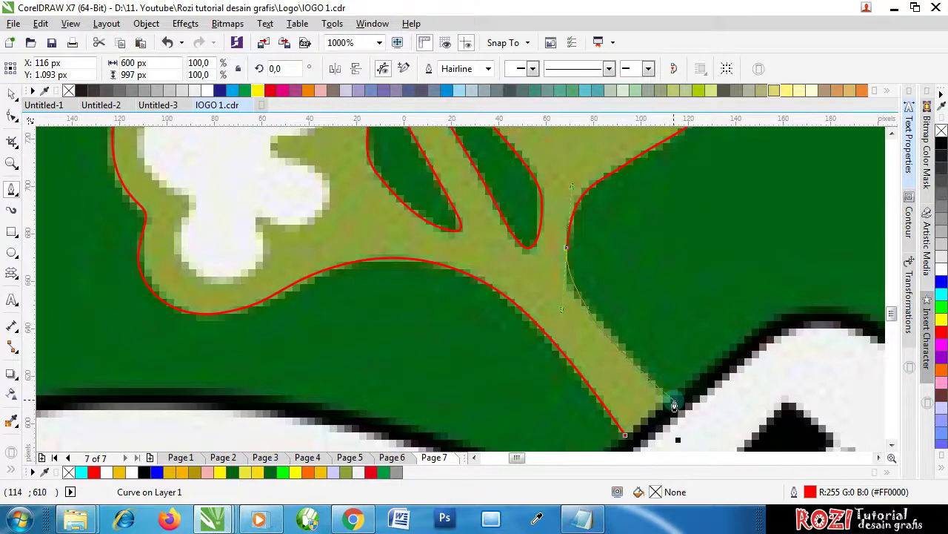
{"action": "scroll", "coordinate": [578, 221], "scroll_direction": "up", "scroll_amount": 1}
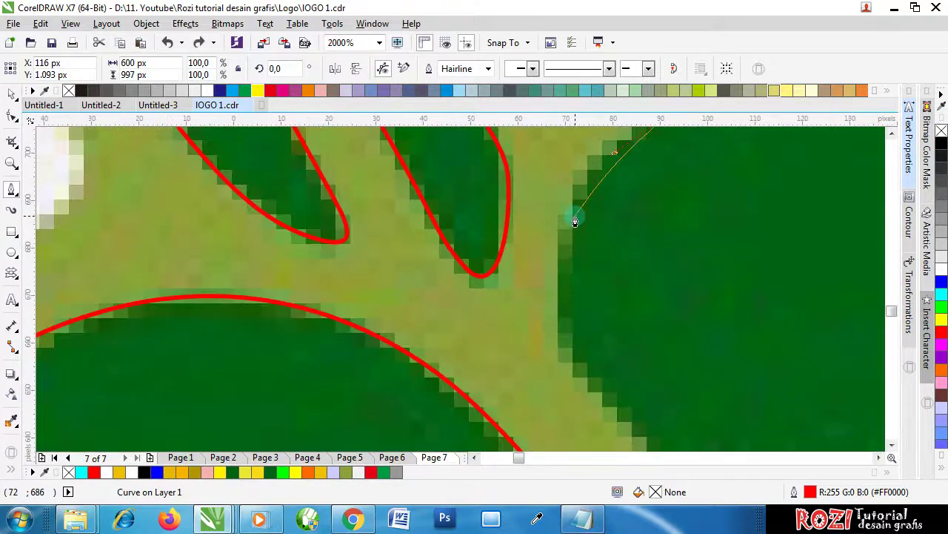
{"action": "scroll", "coordinate": [575, 221], "scroll_direction": "down", "scroll_amount": 1}
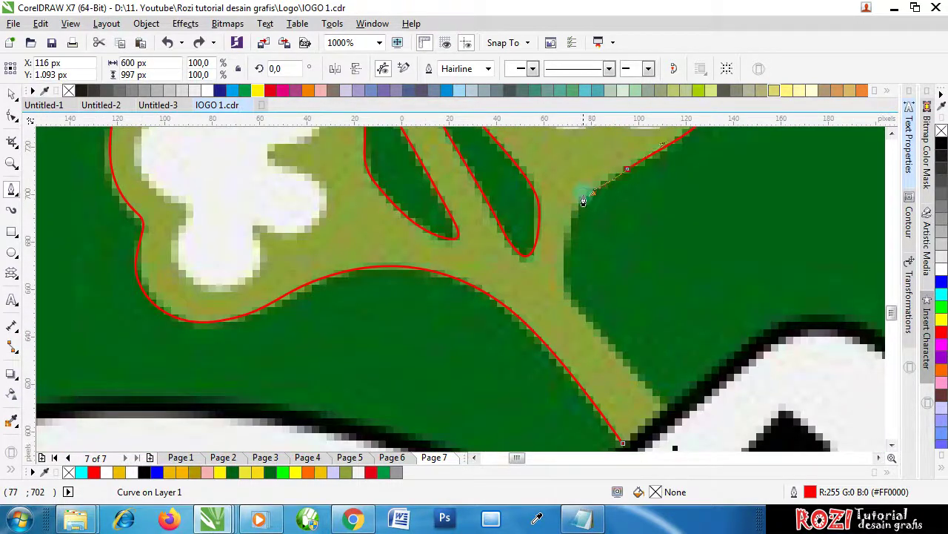
Curve the outline down the right edge of the lowest right flower's stem and round it into the main branch
{"action": "scroll", "coordinate": [583, 201], "scroll_direction": "up", "scroll_amount": 1}
{"action": "left_click", "coordinate": [550, 267]}
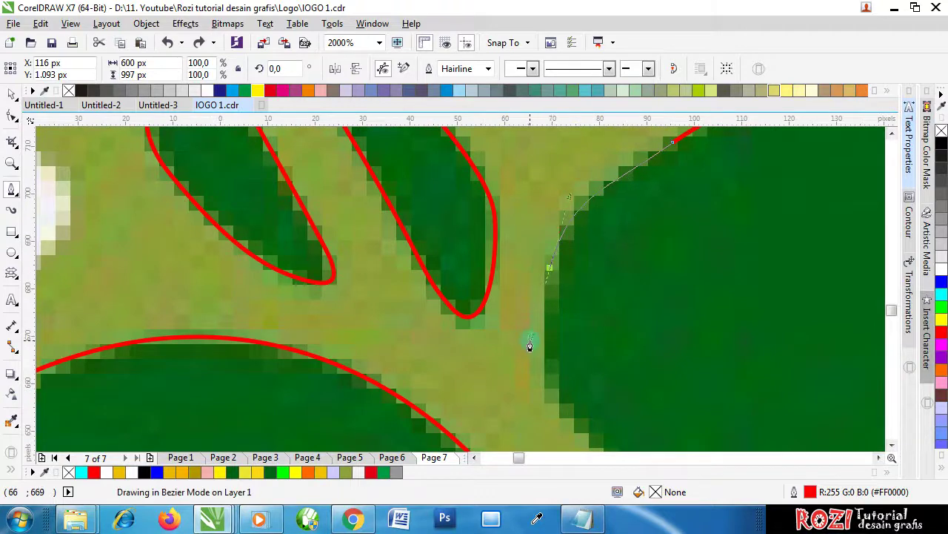
{"action": "scroll", "coordinate": [529, 346], "scroll_direction": "down", "scroll_amount": 1}
{"action": "left_click", "coordinate": [546, 360]}
{"action": "scroll", "coordinate": [552, 362], "scroll_direction": "up", "scroll_amount": 1}
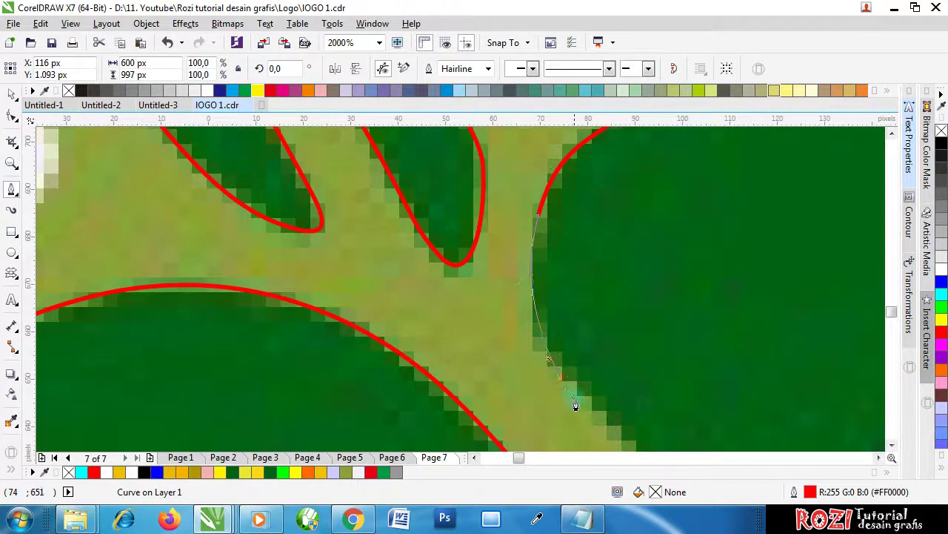
Extend the outline down the main branch's right edge to its lower end at the ribbon's black border
{"action": "left_click_drag", "start_coordinate": [575, 401], "coordinate": [589, 415]}
{"action": "scroll", "coordinate": [486, 295], "scroll_direction": "down", "scroll_amount": 2}
{"action": "scroll", "coordinate": [551, 353], "scroll_direction": "up", "scroll_amount": 2}
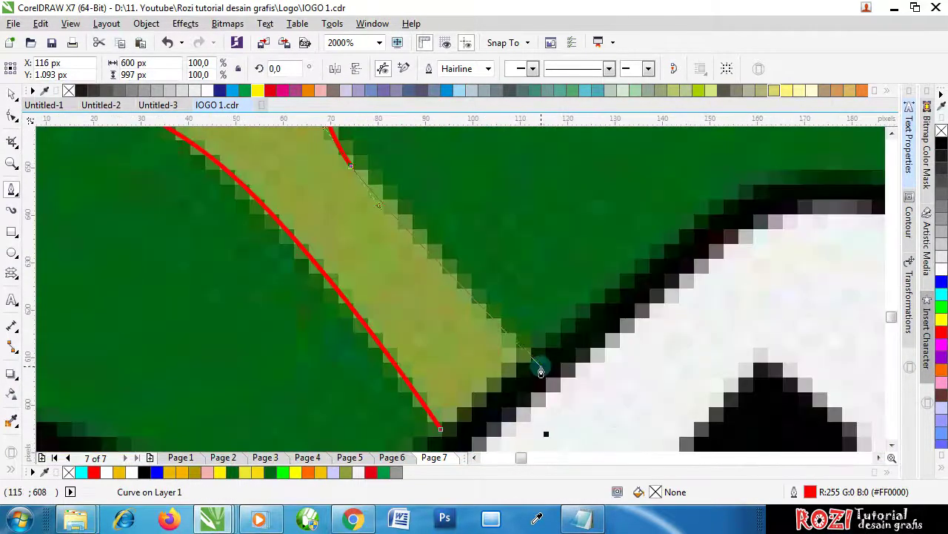
{"action": "left_click", "coordinate": [531, 361]}
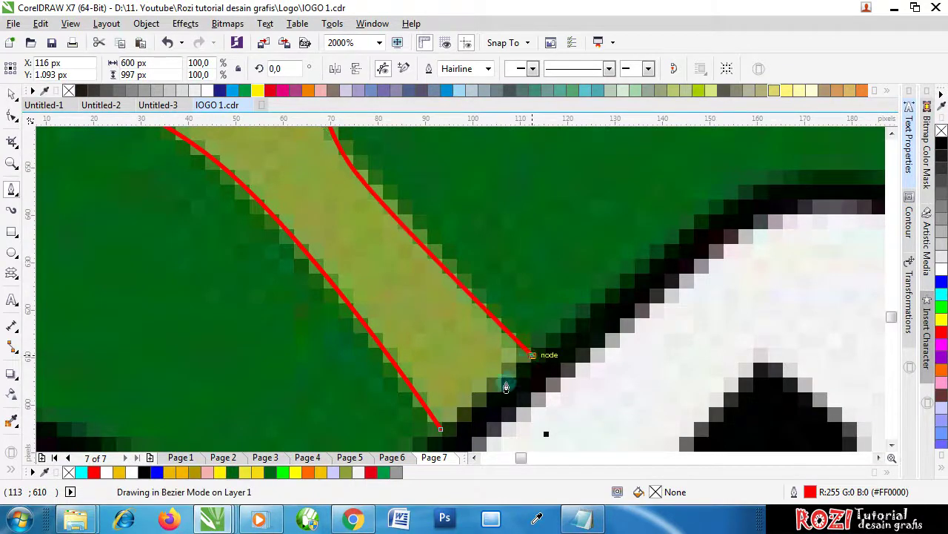
Close the cotton branch outline across the main branch's lower end and reactivate the Pen tool
{"action": "left_click", "coordinate": [443, 427]}
{"action": "scroll", "coordinate": [463, 429], "scroll_direction": "down", "scroll_amount": 3}
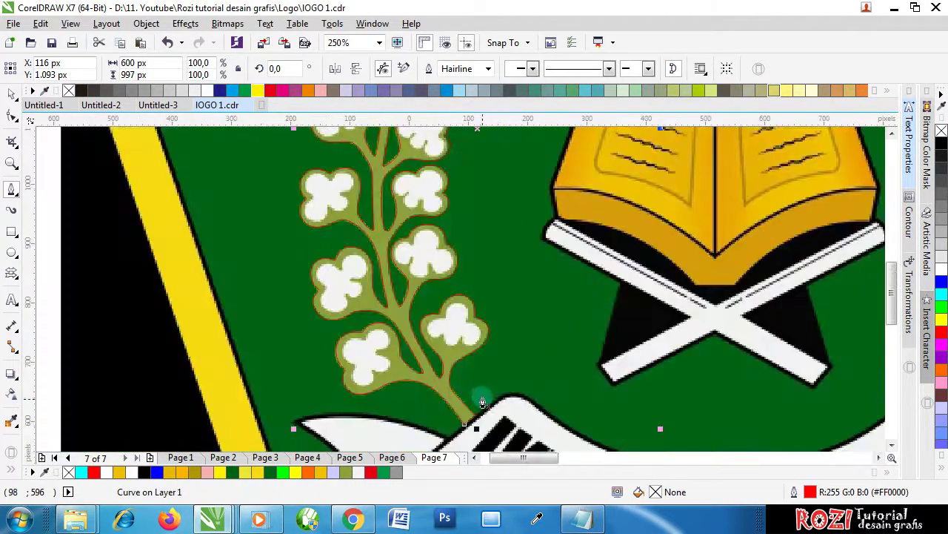
{"action": "scroll", "coordinate": [483, 390], "scroll_direction": "down", "scroll_amount": 2}
{"action": "scroll", "coordinate": [501, 285], "scroll_direction": "up", "scroll_amount": 1}
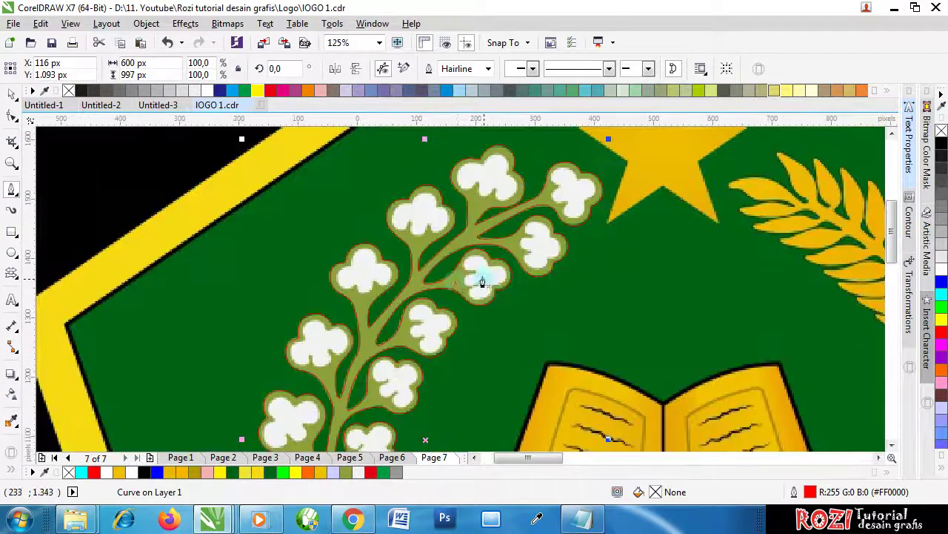
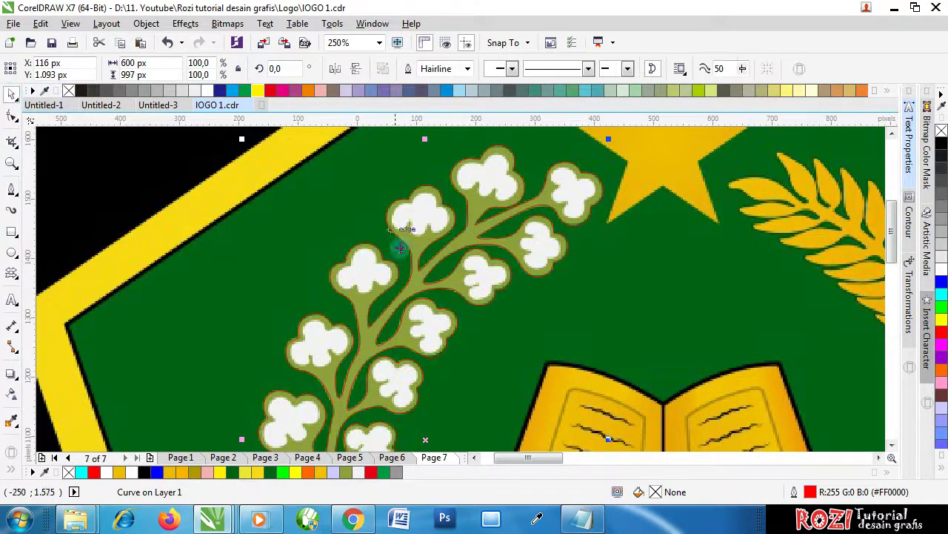
{"action": "scroll", "coordinate": [515, 251], "scroll_direction": "down", "scroll_amount": 2}
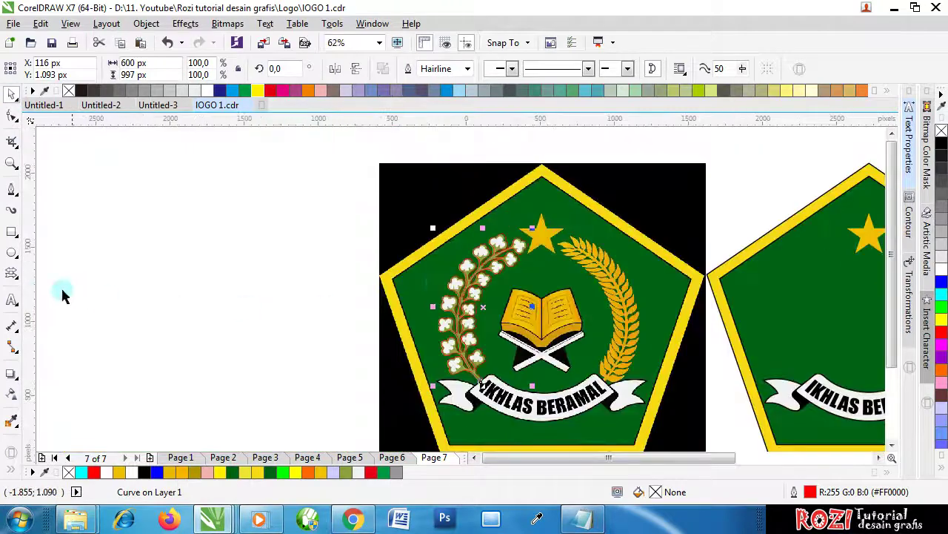
{"action": "left_click", "coordinate": [12, 190]}
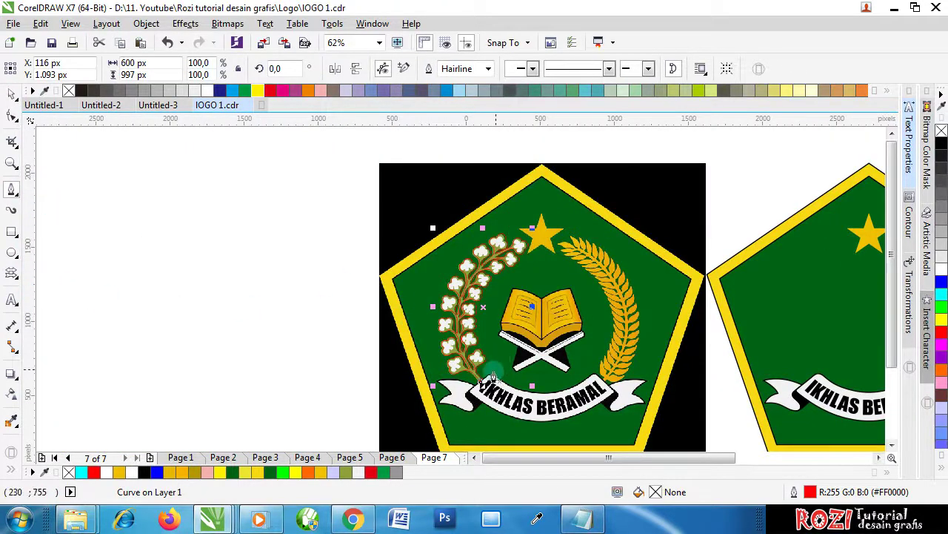
{"action": "scroll", "coordinate": [480, 380], "scroll_direction": "up", "scroll_amount": 1}
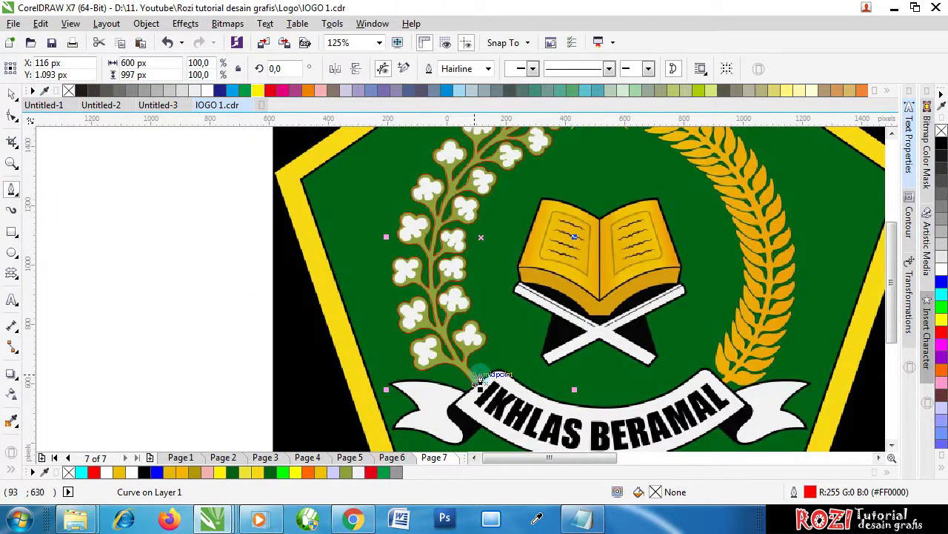
{"action": "mouse_move", "coordinate": [92, 525]}
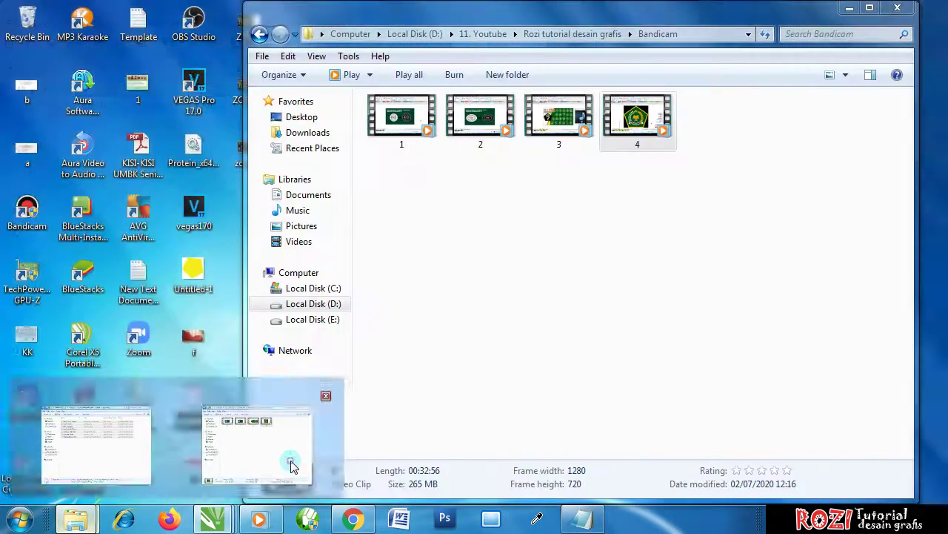
{"action": "left_click", "coordinate": [290, 464]}
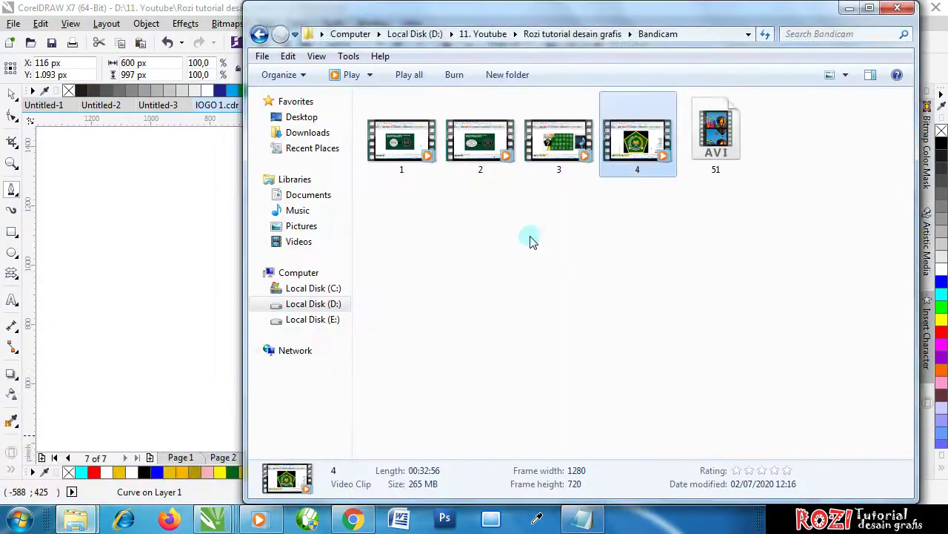
{"action": "left_click", "coordinate": [110, 208]}
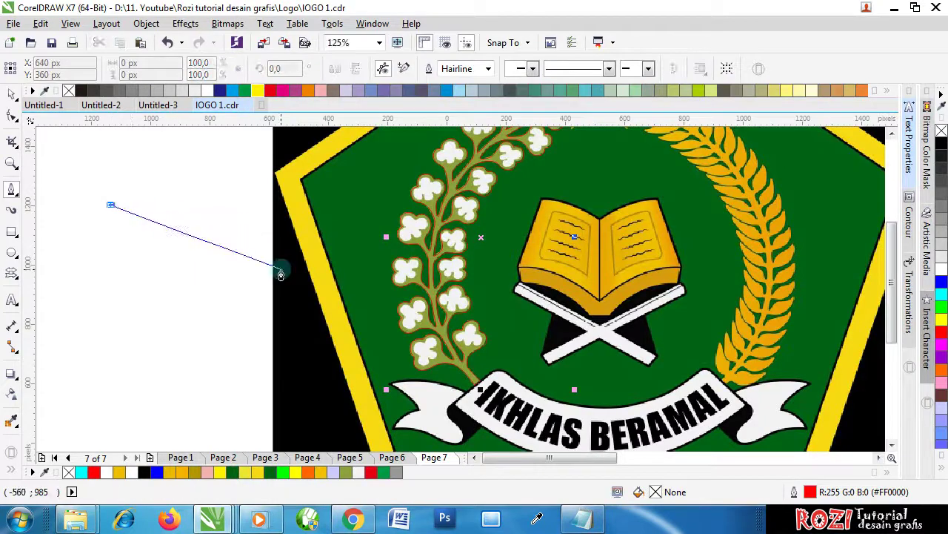
{"action": "left_click", "coordinate": [184, 281]}
{"action": "key", "text": "ctrl+z"}
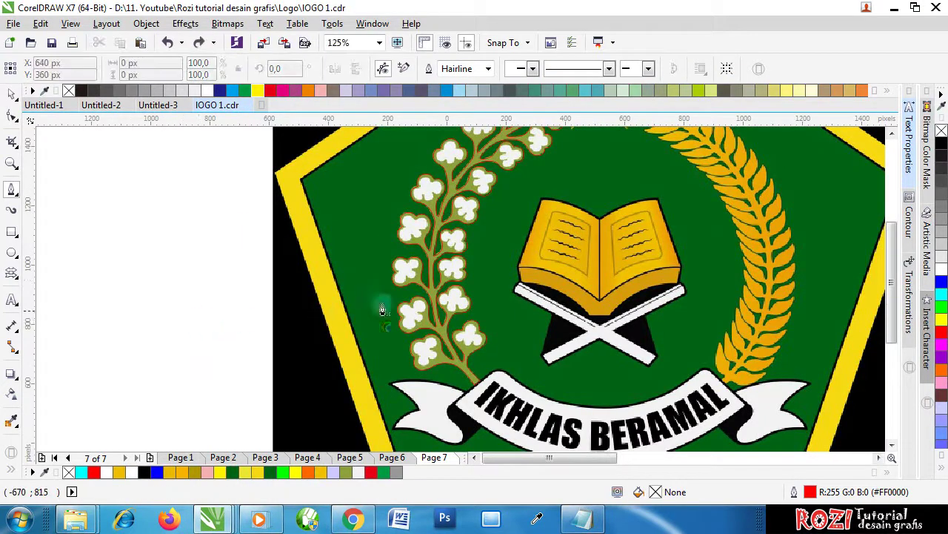
Start a white petal outline at the lowest left flower's lower-right notch and curve it down the bottom lobe's right side
{"action": "scroll", "coordinate": [437, 362], "scroll_direction": "up", "scroll_amount": 2}
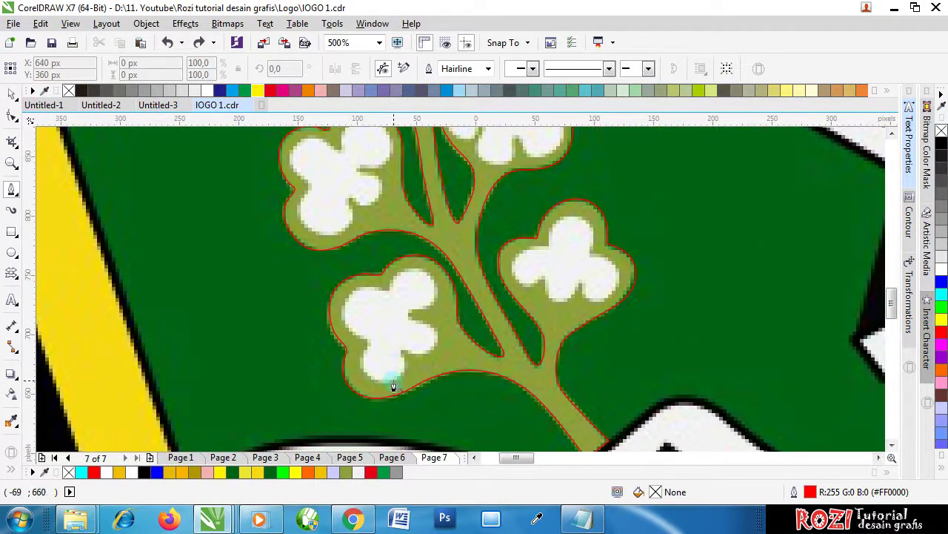
{"action": "left_click", "coordinate": [280, 370]}
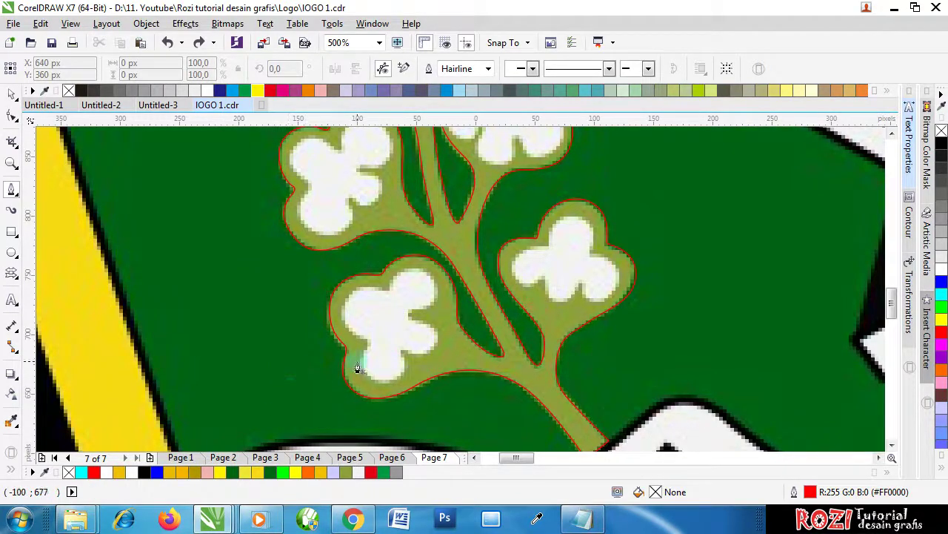
{"action": "scroll", "coordinate": [415, 382], "scroll_direction": "up", "scroll_amount": 1}
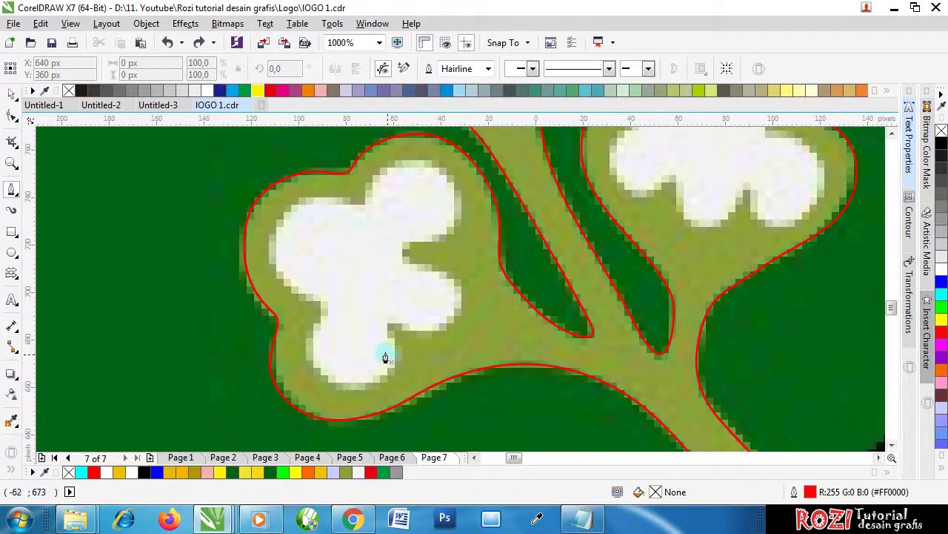
{"action": "scroll", "coordinate": [397, 364], "scroll_direction": "up", "scroll_amount": 1}
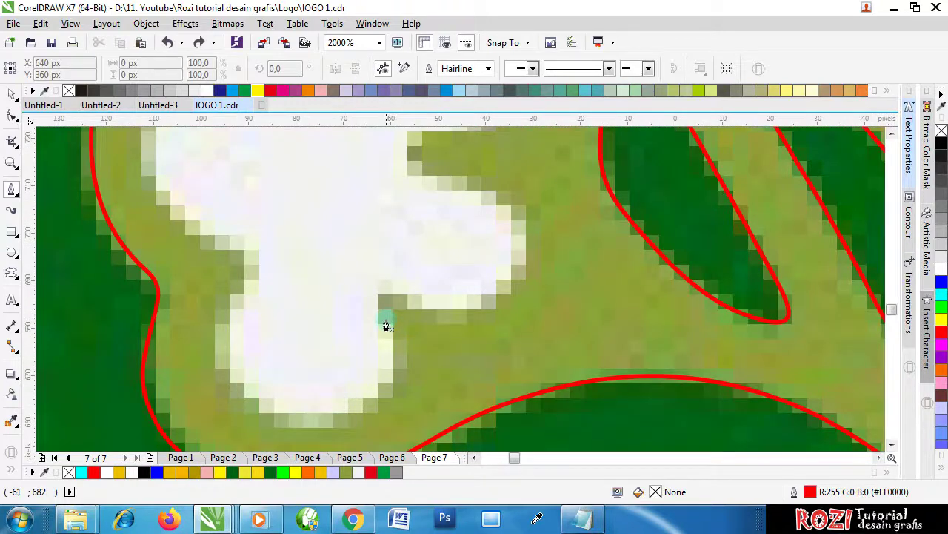
{"action": "left_click", "coordinate": [385, 324]}
{"action": "left_click_drag", "start_coordinate": [386, 388], "coordinate": [363, 433]}
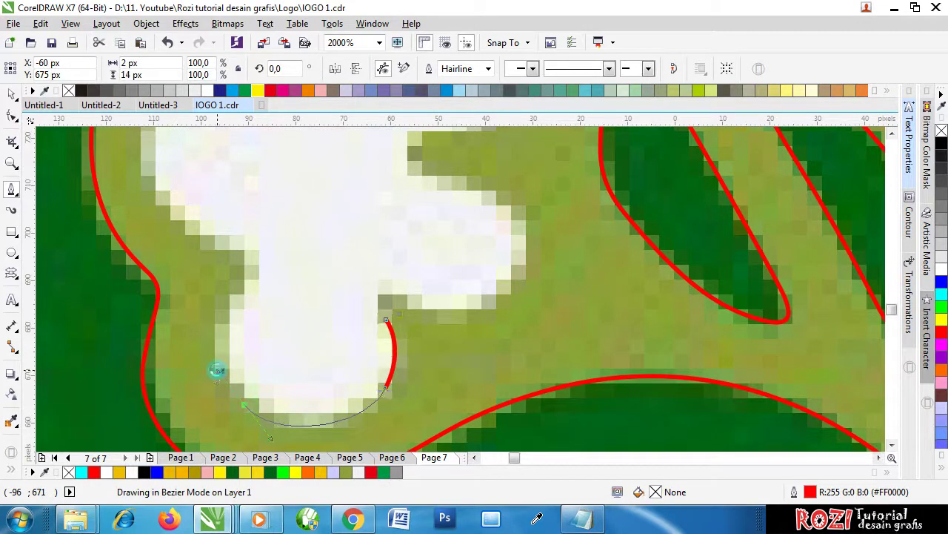
{"action": "left_click_drag", "start_coordinate": [217, 370], "coordinate": [218, 367]}
{"action": "left_click_drag", "start_coordinate": [221, 311], "coordinate": [248, 279]}
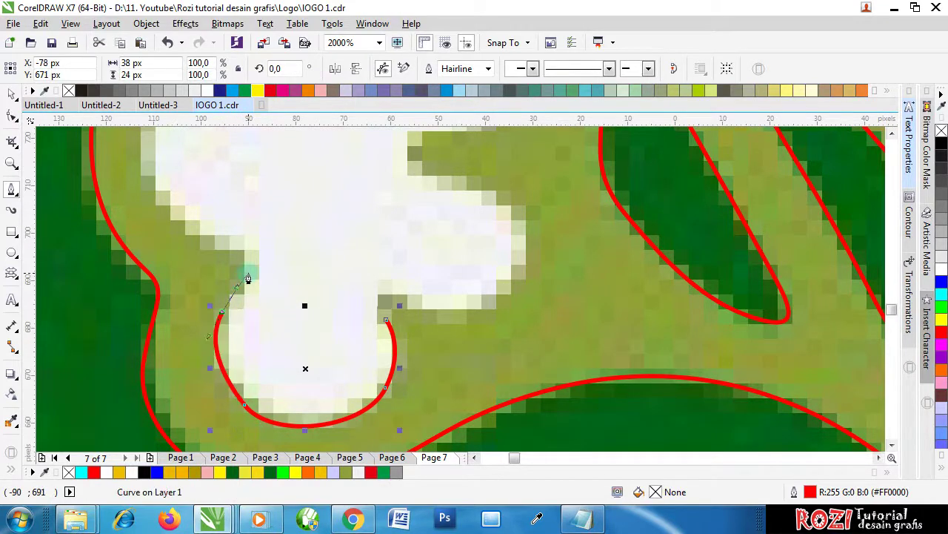
{"action": "key", "text": "ctrl+z"}
{"action": "key", "text": "ctrl+z"}
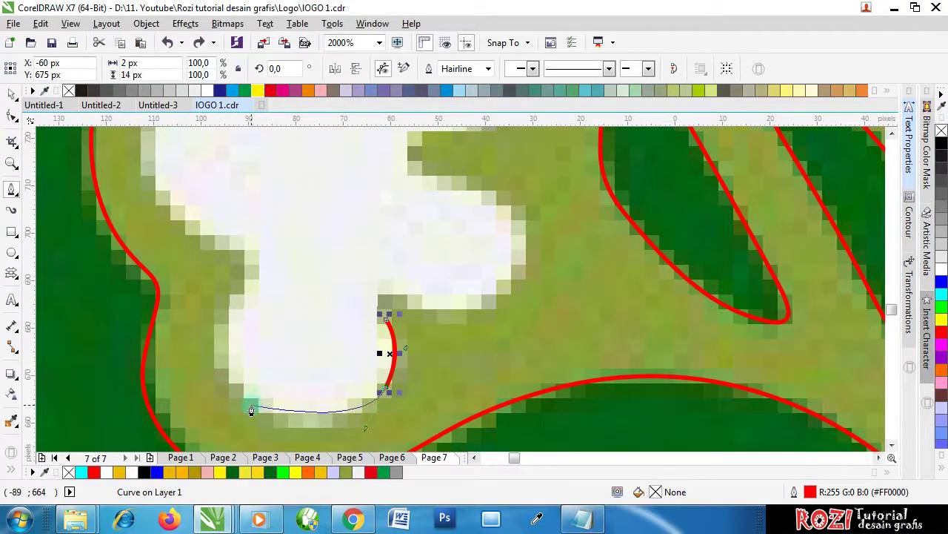
Curve the petal outline around the lowest left flower's bottom lobe and through the notch onto its left lobe
{"action": "left_click_drag", "start_coordinate": [251, 411], "coordinate": [217, 367]}
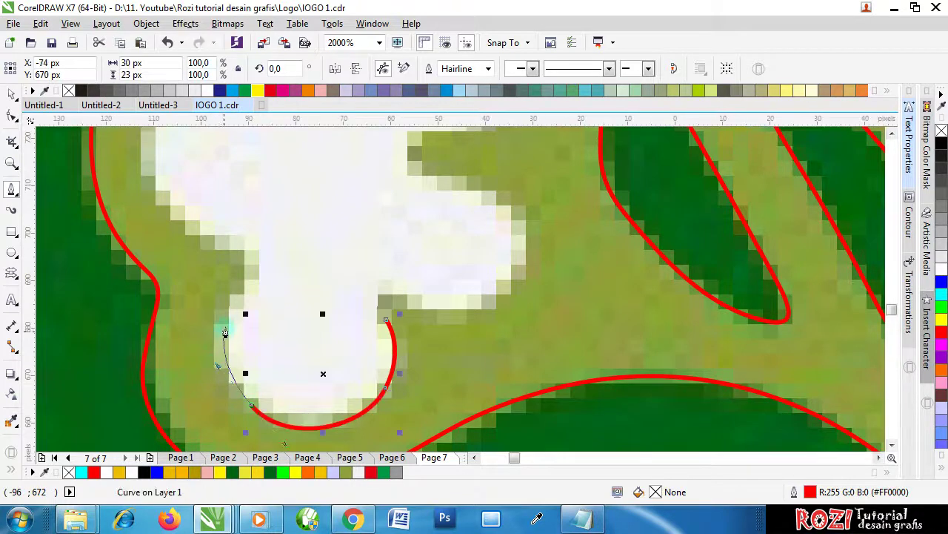
{"action": "left_click_drag", "start_coordinate": [227, 311], "coordinate": [179, 216]}
{"action": "scroll", "coordinate": [293, 274], "scroll_direction": "down", "scroll_amount": 1}
{"action": "scroll", "coordinate": [236, 204], "scroll_direction": "up", "scroll_amount": 1}
{"action": "scroll", "coordinate": [267, 223], "scroll_direction": "down", "scroll_amount": 2}
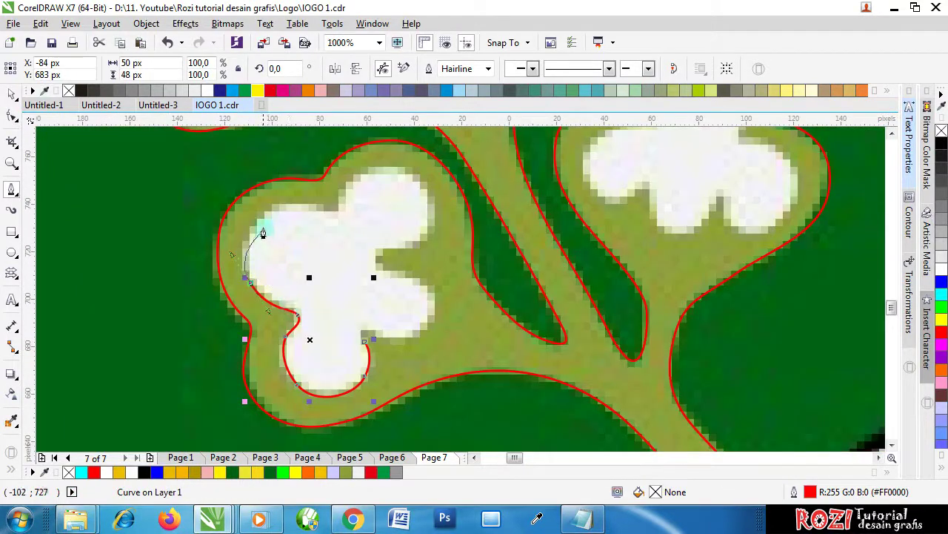
Arc the petal outline over the lowest left flower's left lobe and round the notch before its top lobe
{"action": "scroll", "coordinate": [248, 213], "scroll_direction": "up", "scroll_amount": 2}
{"action": "left_click_drag", "start_coordinate": [268, 198], "coordinate": [300, 180]}
{"action": "left_click_drag", "start_coordinate": [378, 189], "coordinate": [404, 210]}
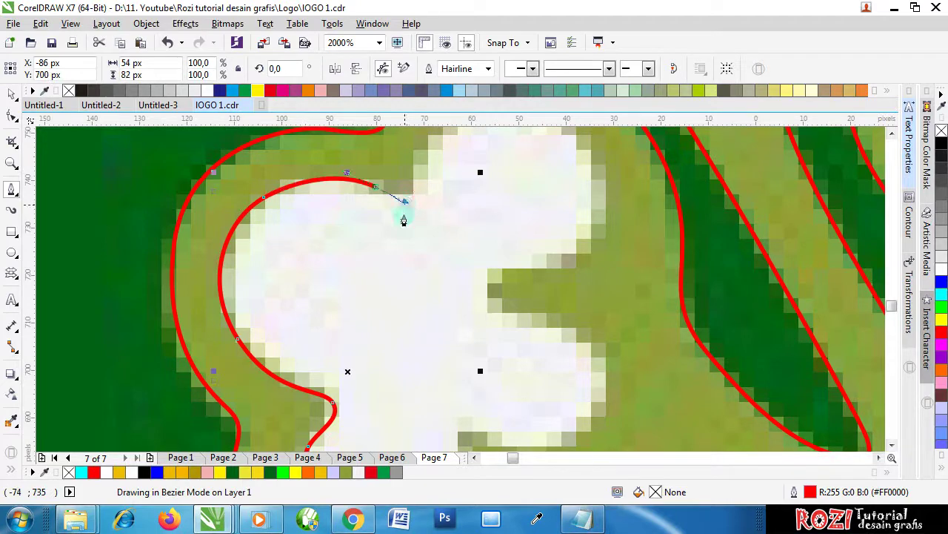
{"action": "left_click", "coordinate": [416, 189]}
{"action": "scroll", "coordinate": [434, 274], "scroll_direction": "down", "scroll_amount": 3}
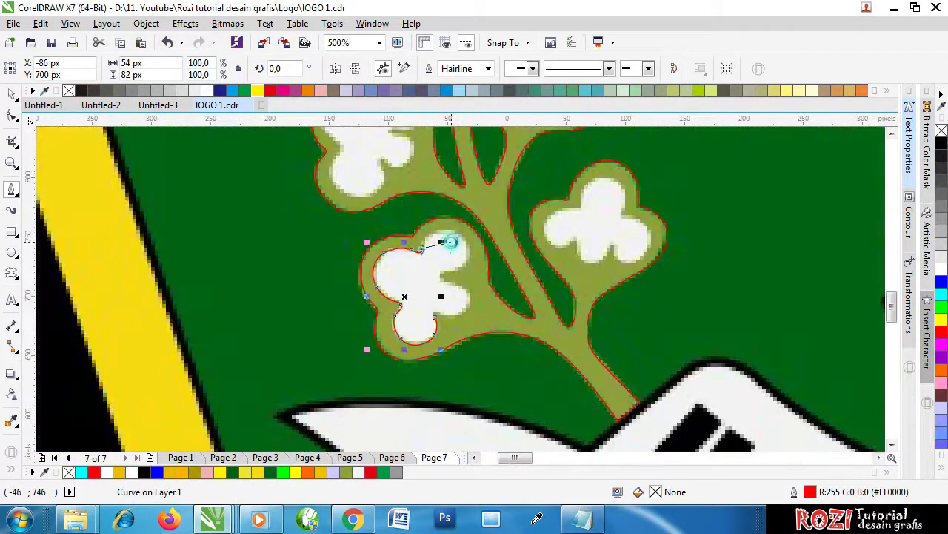
Arc the petal outline over the lowest left flower's top lobe and back along its underside toward the right notch
{"action": "scroll", "coordinate": [451, 242], "scroll_direction": "up", "scroll_amount": 3}
{"action": "left_click_drag", "start_coordinate": [407, 190], "coordinate": [469, 177]}
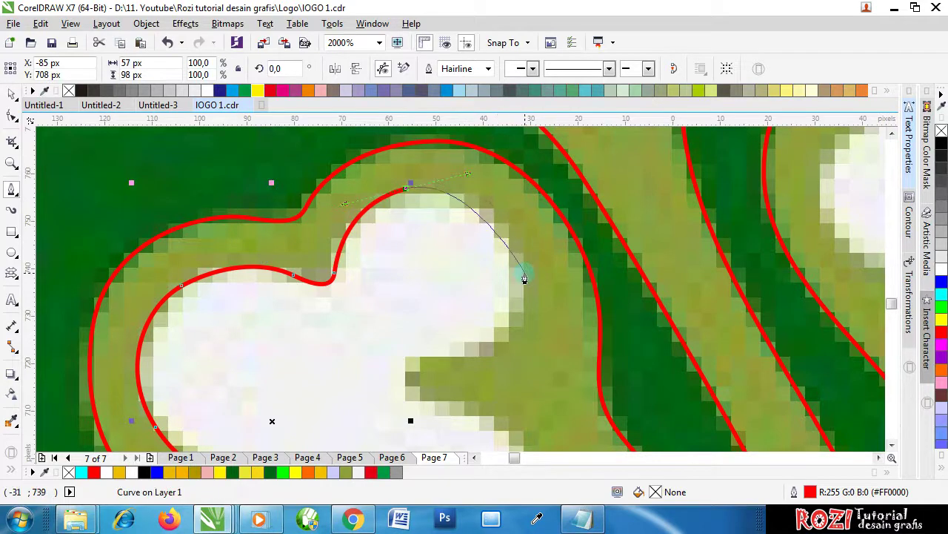
{"action": "left_click_drag", "start_coordinate": [525, 277], "coordinate": [530, 325]}
{"action": "left_click_drag", "start_coordinate": [457, 355], "coordinate": [394, 358]}
{"action": "scroll", "coordinate": [379, 326], "scroll_direction": "down", "scroll_amount": 1}
{"action": "scroll", "coordinate": [406, 352], "scroll_direction": "up", "scroll_amount": 1}
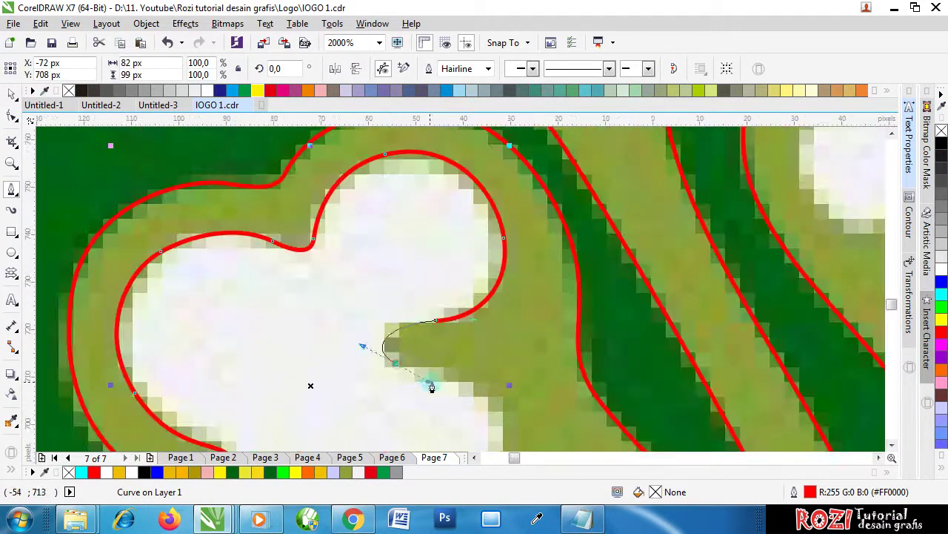
Round the petal outline through the lowest left flower's right notch and around its right lobe to the underside
{"action": "left_click_drag", "start_coordinate": [431, 384], "coordinate": [419, 388]}
{"action": "scroll", "coordinate": [385, 332], "scroll_direction": "down", "scroll_amount": 1}
{"action": "scroll", "coordinate": [418, 377], "scroll_direction": "up", "scroll_amount": 1}
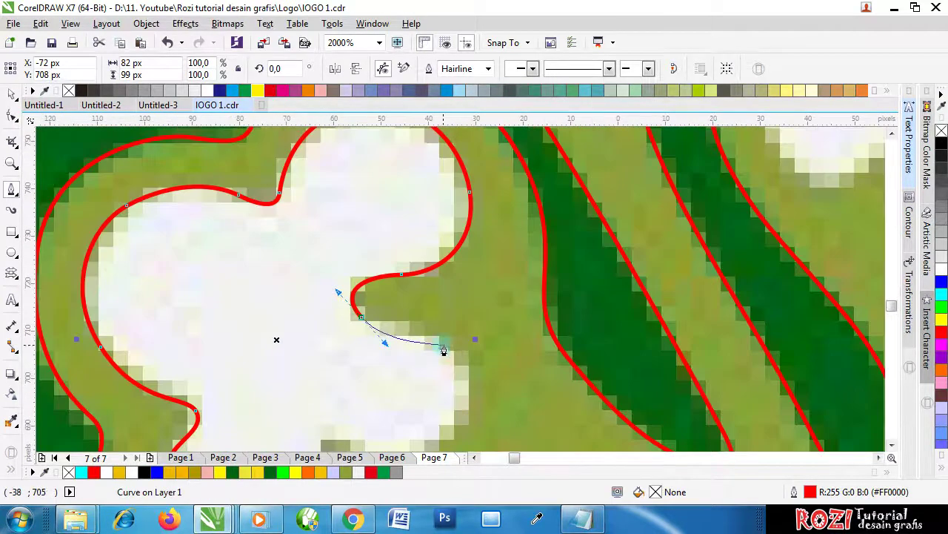
{"action": "left_click_drag", "start_coordinate": [476, 371], "coordinate": [392, 432]}
{"action": "scroll", "coordinate": [445, 333], "scroll_direction": "down", "scroll_amount": 1}
{"action": "scroll", "coordinate": [436, 385], "scroll_direction": "up", "scroll_amount": 2}
{"action": "scroll", "coordinate": [391, 329], "scroll_direction": "down", "scroll_amount": 1}
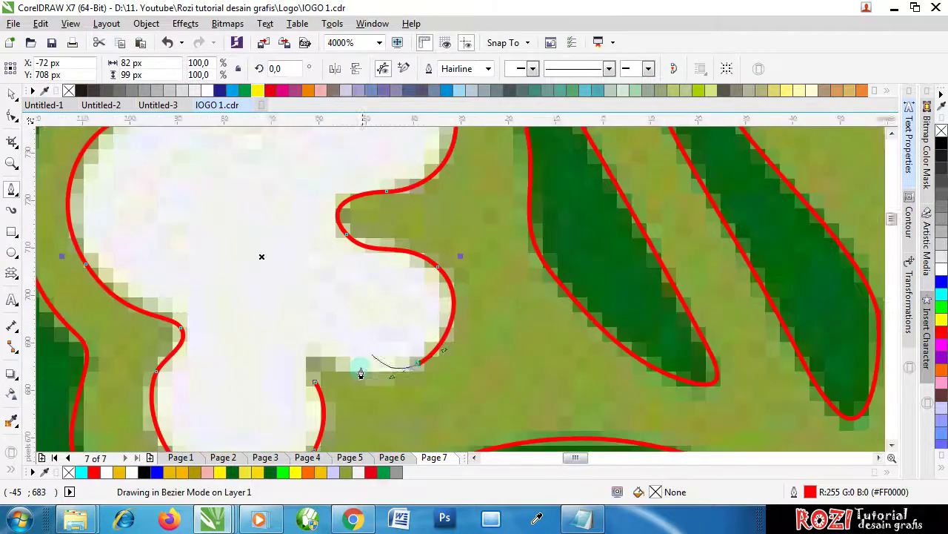
Close the lowest left flower's petal outline at its starting point in the lower-right notch
{"action": "scroll", "coordinate": [360, 371], "scroll_direction": "up", "scroll_amount": 1}
{"action": "left_click_drag", "start_coordinate": [305, 344], "coordinate": [257, 284]}
{"action": "scroll", "coordinate": [271, 288], "scroll_direction": "down", "scroll_amount": 2}
{"action": "scroll", "coordinate": [244, 311], "scroll_direction": "up", "scroll_amount": 2}
{"action": "left_click", "coordinate": [257, 284]}
{"action": "scroll", "coordinate": [312, 274], "scroll_direction": "down", "scroll_amount": 6}
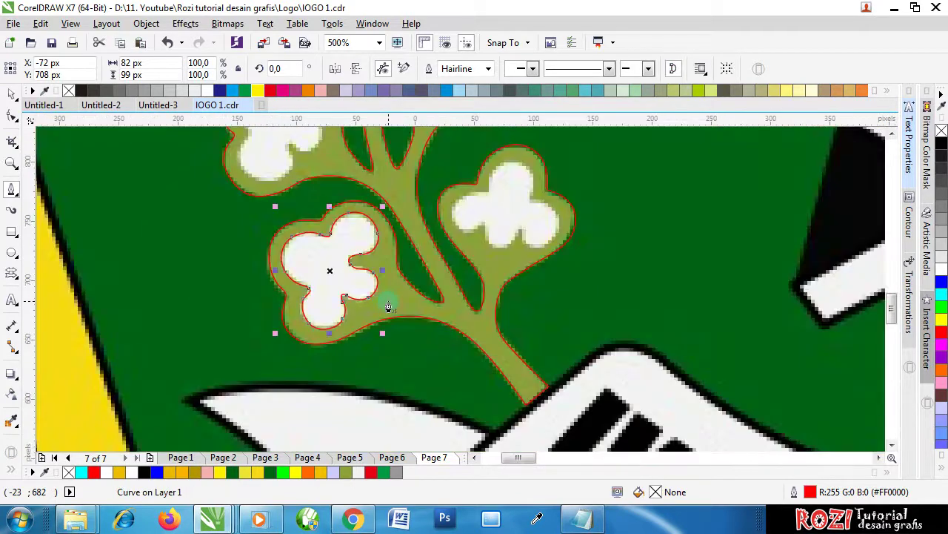
Start a petal outline at the second-lowest left flower's lower-right notch and curve it around the bottom lobe
{"action": "scroll", "coordinate": [315, 236], "scroll_direction": "up", "scroll_amount": 1}
{"action": "scroll", "coordinate": [315, 236], "scroll_direction": "up", "scroll_amount": 4}
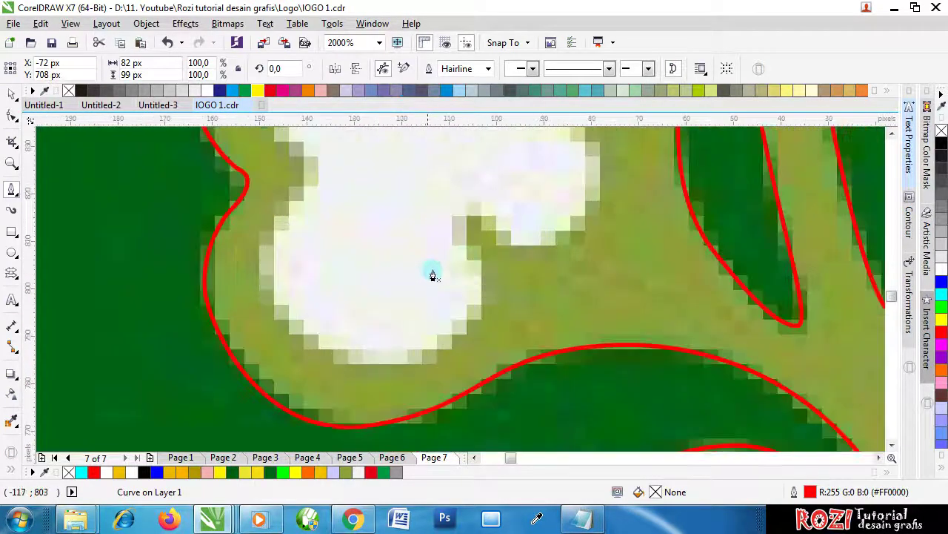
{"action": "left_click", "coordinate": [463, 254]}
{"action": "left_click_drag", "start_coordinate": [471, 325], "coordinate": [449, 369]}
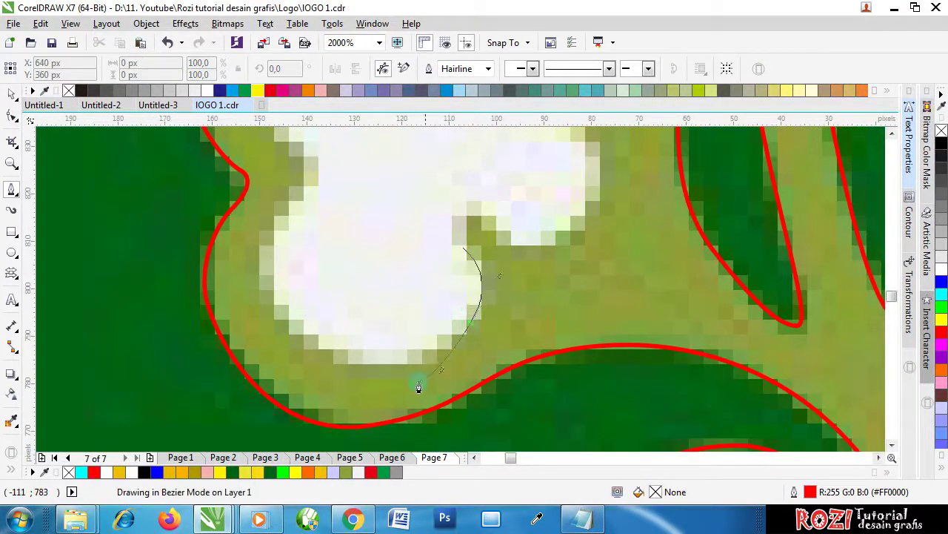
{"action": "left_click_drag", "start_coordinate": [295, 323], "coordinate": [243, 257]}
Curve the outline up the bottom lobe's left edge and round the second-lowest left flower's left notch
{"action": "left_click_drag", "start_coordinate": [293, 194], "coordinate": [318, 174]}
{"action": "key", "text": "ctrl+z"}
{"action": "left_click_drag", "start_coordinate": [280, 204], "coordinate": [295, 189]}
{"action": "scroll", "coordinate": [407, 256], "scroll_direction": "down", "scroll_amount": 2}
{"action": "scroll", "coordinate": [392, 245], "scroll_direction": "up", "scroll_amount": 2}
{"action": "left_click_drag", "start_coordinate": [445, 280], "coordinate": [433, 250]}
{"action": "left_click_drag", "start_coordinate": [379, 213], "coordinate": [344, 165]}
{"action": "scroll", "coordinate": [466, 311], "scroll_direction": "down", "scroll_amount": 3}
{"action": "scroll", "coordinate": [455, 377], "scroll_direction": "up", "scroll_amount": 3}
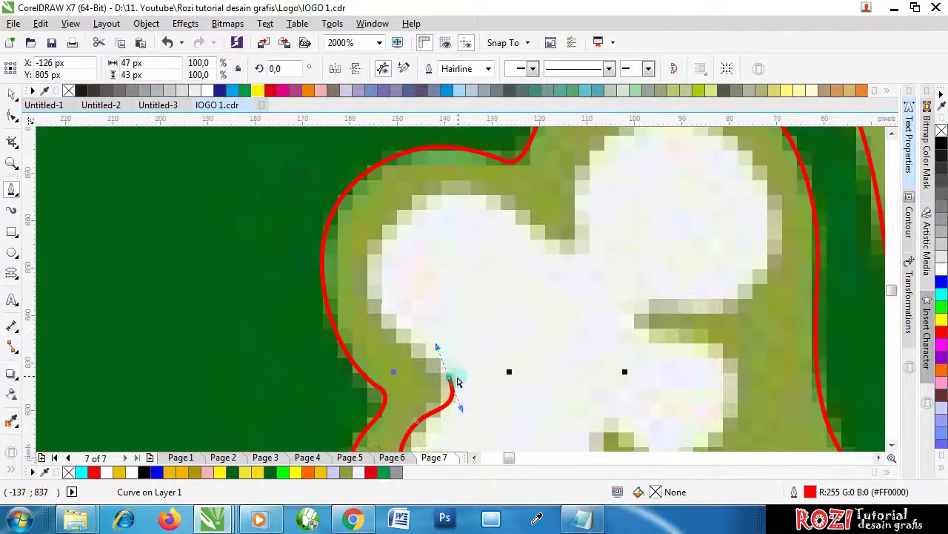
Arc the petal outline around the second-lowest left flower's left lobe and down toward the upper notch
{"action": "mouse_move", "coordinate": [448, 377]}
{"action": "left_mouse_down"}
{"action": "mouse_move", "coordinate": [380, 310]}
{"action": "mouse_move", "coordinate": [347, 237]}
{"action": "left_mouse_up"}
{"action": "left_click_drag", "start_coordinate": [447, 189], "coordinate": [493, 184]}
{"action": "left_click_drag", "start_coordinate": [553, 243], "coordinate": [575, 265]}
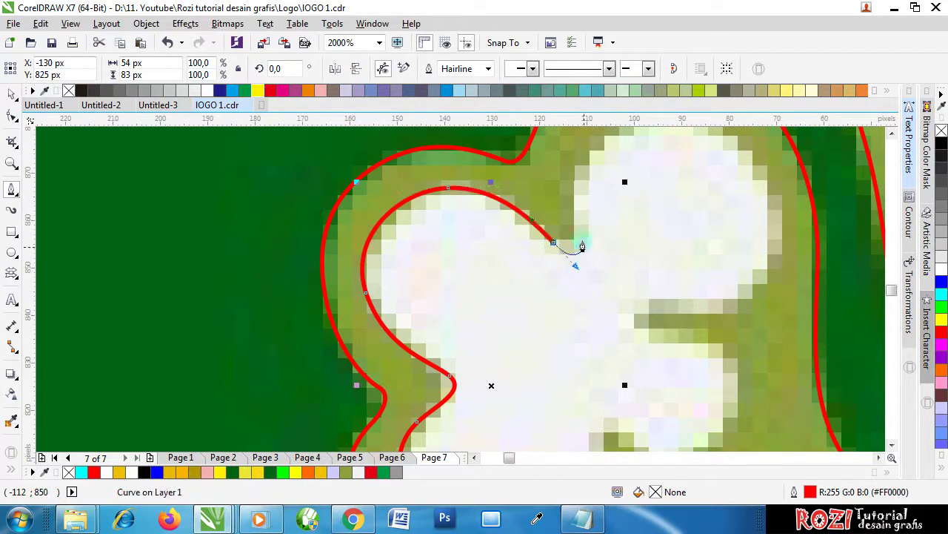
Round the second-lowest left flower's upper notch and curve the outline up to the crest of its top lobe
{"action": "left_click", "coordinate": [578, 198]}
{"action": "key", "text": "ctrl+z"}
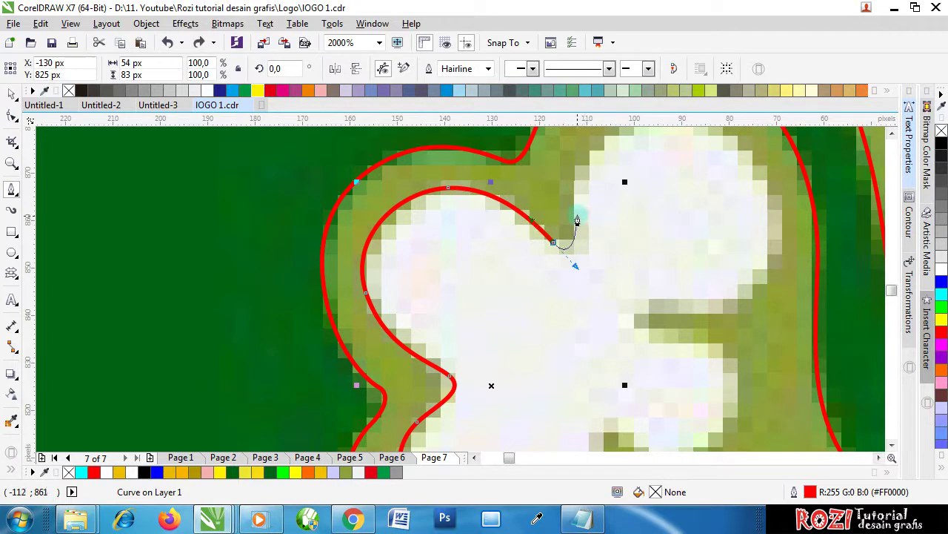
{"action": "left_click_drag", "start_coordinate": [577, 215], "coordinate": [588, 196]}
{"action": "scroll", "coordinate": [573, 200], "scroll_direction": "down", "scroll_amount": 5}
{"action": "scroll", "coordinate": [571, 220], "scroll_direction": "up", "scroll_amount": 5}
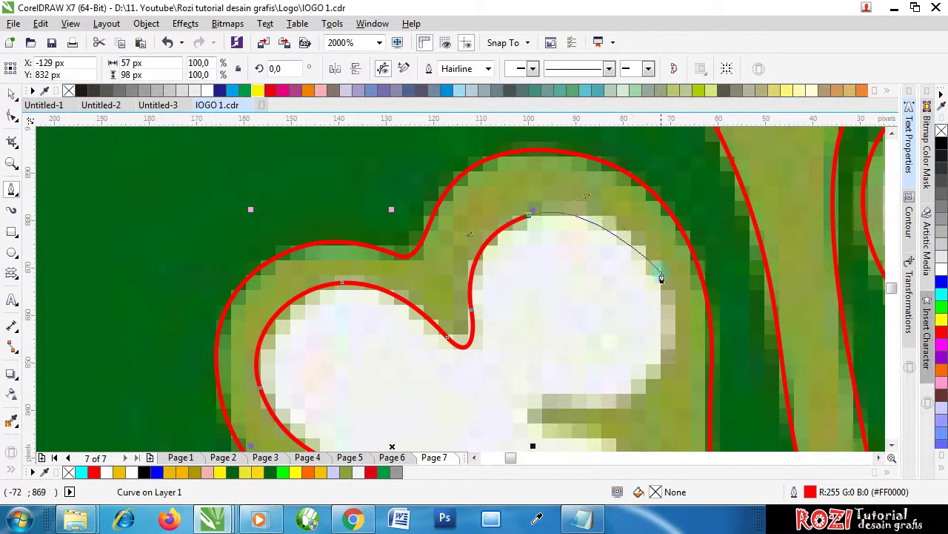
Curve the outline down the top lobe's right side and along its underside into the second-lowest left flower's right notch
{"action": "left_click_drag", "start_coordinate": [666, 278], "coordinate": [685, 336]}
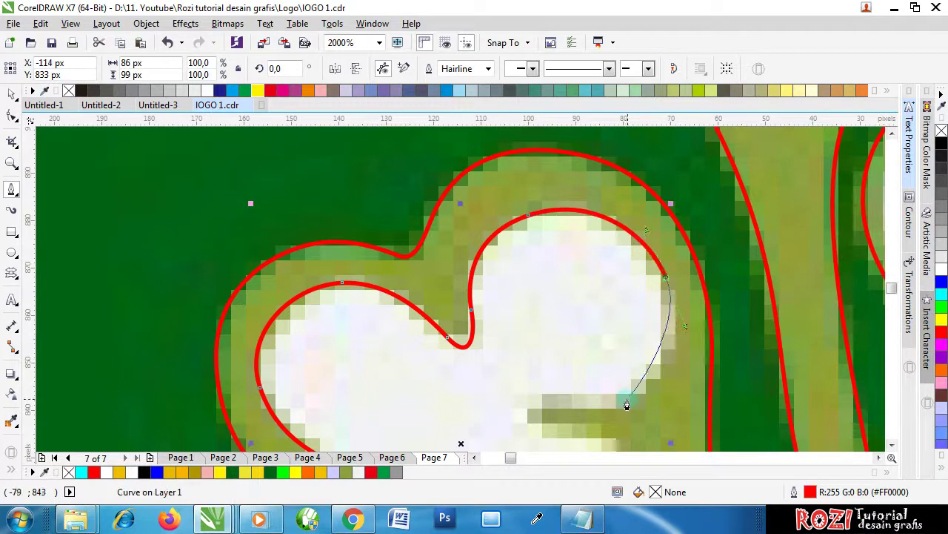
{"action": "left_click_drag", "start_coordinate": [625, 402], "coordinate": [572, 418]}
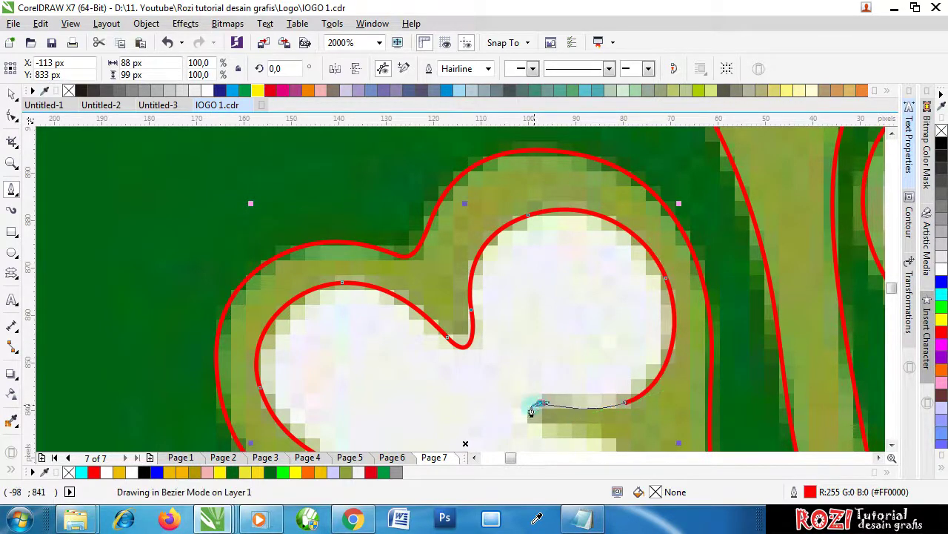
{"action": "scroll", "coordinate": [486, 385], "scroll_direction": "down", "scroll_amount": 4}
{"action": "scroll", "coordinate": [483, 361], "scroll_direction": "up", "scroll_amount": 4}
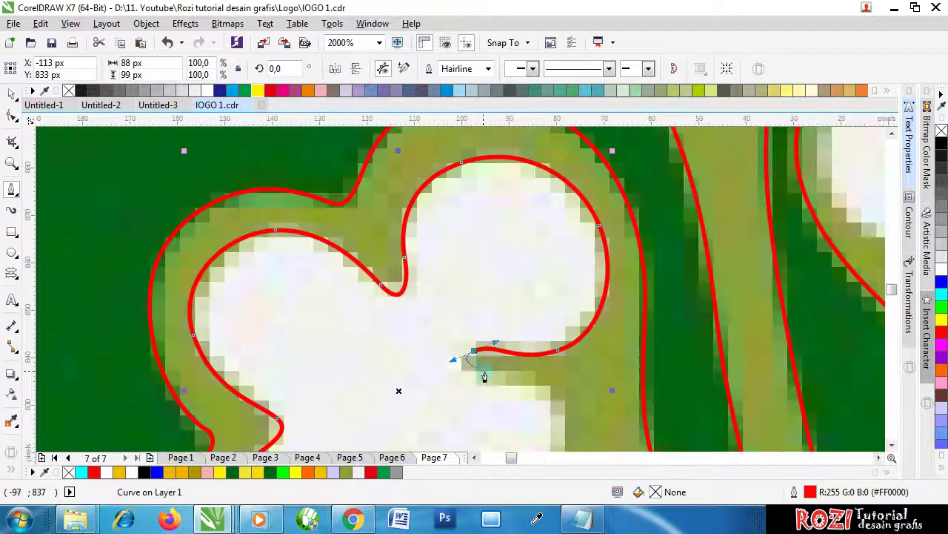
Curve the outline around the second-lowest left flower's right lobe and lower notch, and close the petal shape
{"action": "mouse_move", "coordinate": [495, 379]}
{"action": "left_mouse_down"}
{"action": "mouse_move", "coordinate": [531, 388]}
{"action": "mouse_move", "coordinate": [534, 379]}
{"action": "left_mouse_up"}
{"action": "scroll", "coordinate": [533, 379], "scroll_direction": "down", "scroll_amount": 4}
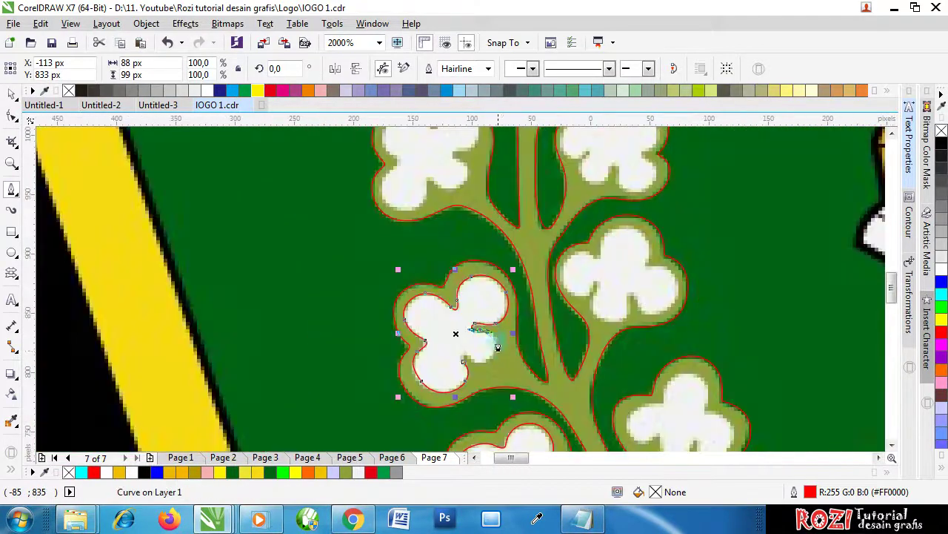
{"action": "scroll", "coordinate": [491, 346], "scroll_direction": "up", "scroll_amount": 4}
{"action": "left_click_drag", "start_coordinate": [483, 324], "coordinate": [495, 374]}
{"action": "left_click_drag", "start_coordinate": [413, 389], "coordinate": [382, 394]}
{"action": "left_click_drag", "start_coordinate": [357, 349], "coordinate": [329, 354]}
{"action": "left_click_drag", "start_coordinate": [347, 391], "coordinate": [324, 369]}
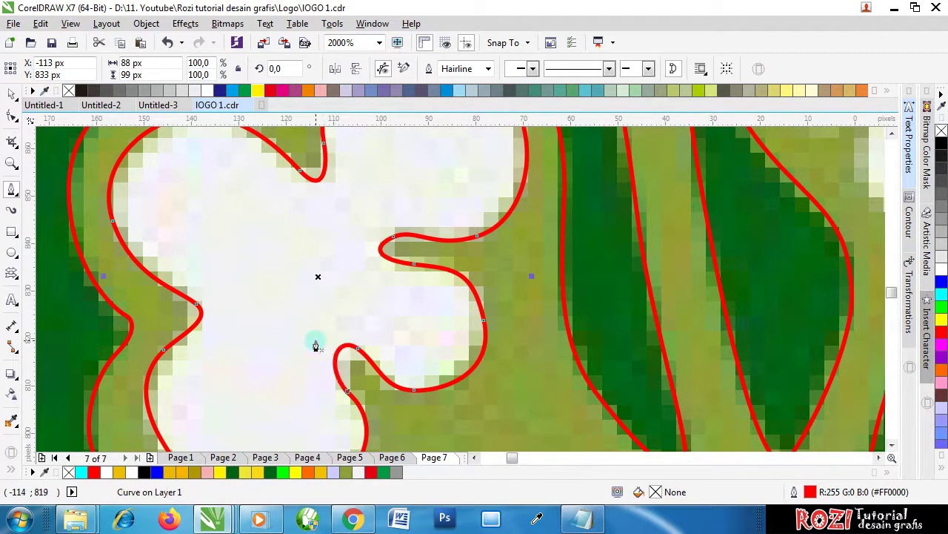
Start the third-lowest left flower's petal outline at its lower notch and arc it around the bottom lobe toward the left notch
{"action": "scroll", "coordinate": [472, 318], "scroll_direction": "down", "scroll_amount": 5}
{"action": "scroll", "coordinate": [472, 319], "scroll_direction": "up", "scroll_amount": 4}
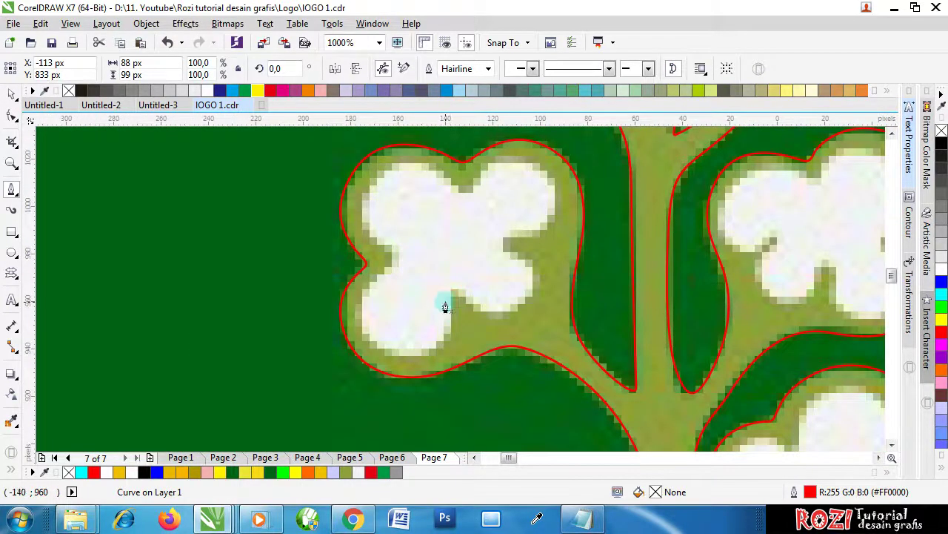
{"action": "left_click", "coordinate": [450, 302]}
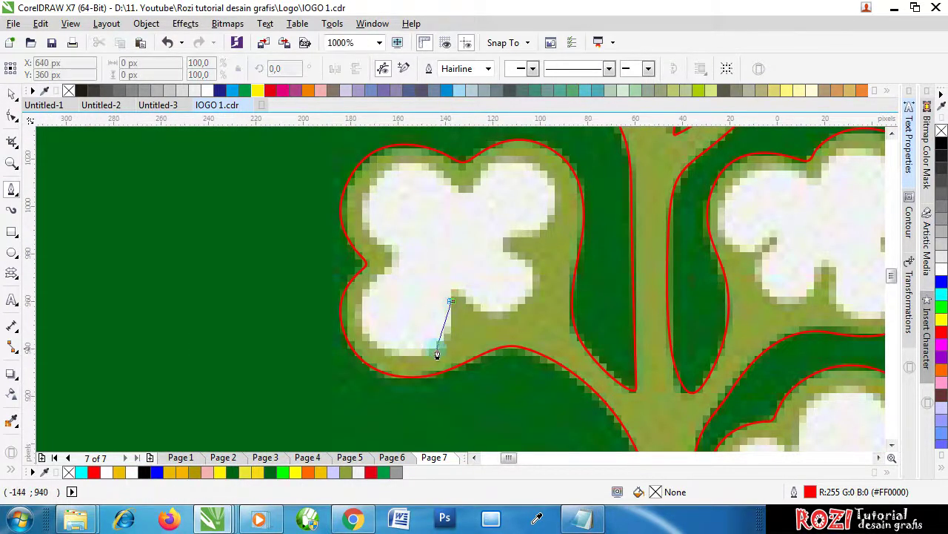
{"action": "left_click_drag", "start_coordinate": [438, 348], "coordinate": [416, 362]}
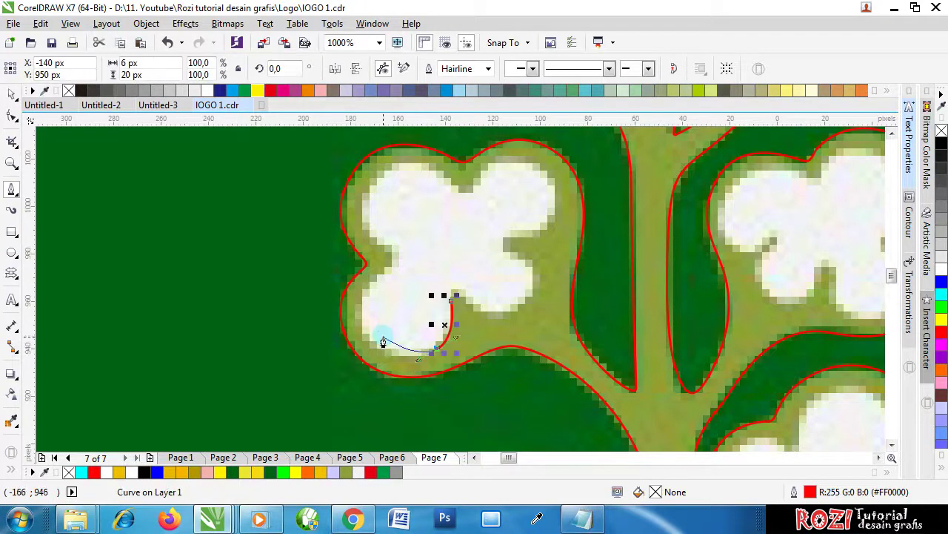
{"action": "scroll", "coordinate": [382, 345], "scroll_direction": "up", "scroll_amount": 1}
{"action": "left_click_drag", "start_coordinate": [349, 338], "coordinate": [311, 289]}
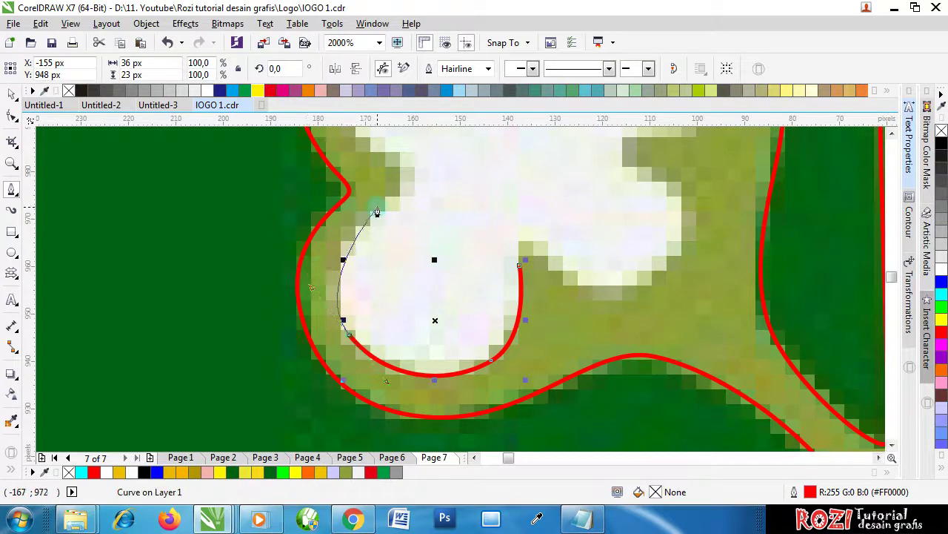
{"action": "left_click_drag", "start_coordinate": [376, 212], "coordinate": [423, 187]}
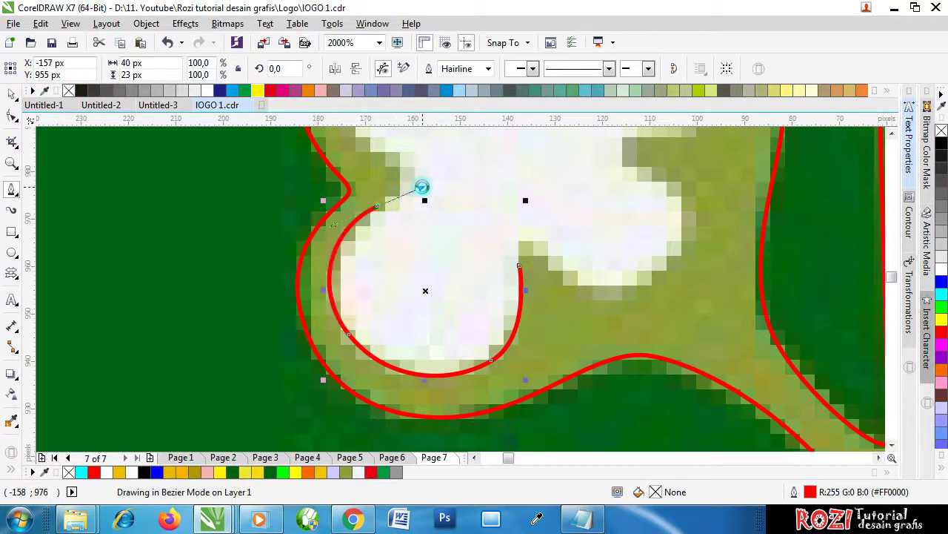
Round the third-lowest left flower's left notch and curve the outline up its upper-left lobe's outer edge
{"action": "scroll", "coordinate": [457, 262], "scroll_direction": "down", "scroll_amount": 1}
{"action": "scroll", "coordinate": [425, 188], "scroll_direction": "up", "scroll_amount": 1}
{"action": "scroll", "coordinate": [429, 225], "scroll_direction": "up", "scroll_amount": 1}
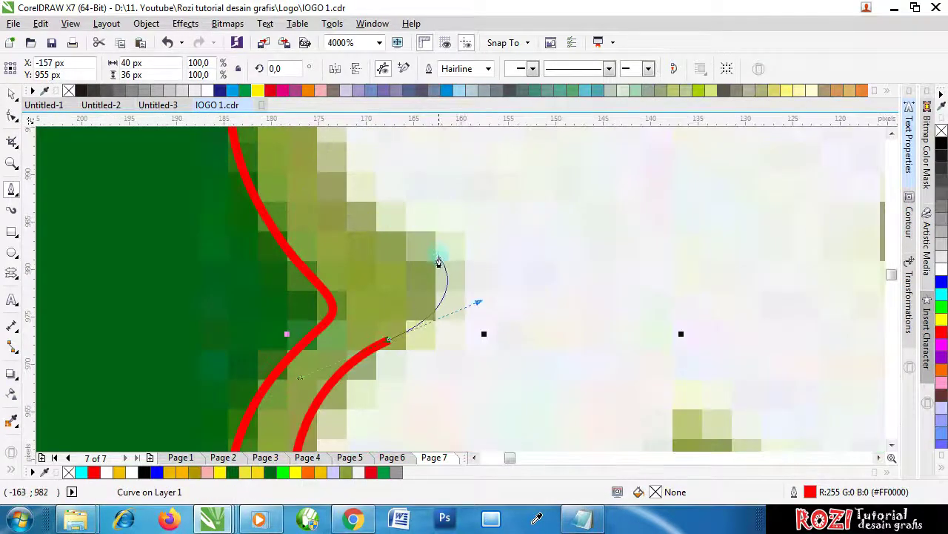
{"action": "mouse_move", "coordinate": [459, 252]}
{"action": "left_mouse_down"}
{"action": "mouse_move", "coordinate": [440, 219]}
{"action": "mouse_move", "coordinate": [421, 235]}
{"action": "left_mouse_up"}
{"action": "scroll", "coordinate": [495, 274], "scroll_direction": "down", "scroll_amount": 2}
{"action": "scroll", "coordinate": [460, 224], "scroll_direction": "up", "scroll_amount": 2}
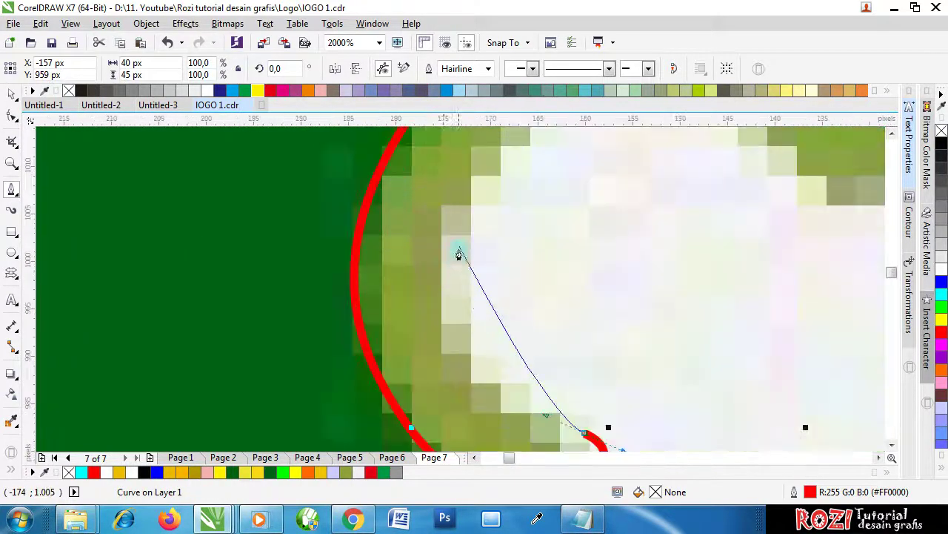
{"action": "scroll", "coordinate": [453, 278], "scroll_direction": "down", "scroll_amount": 1}
{"action": "left_click_drag", "start_coordinate": [446, 298], "coordinate": [424, 247]}
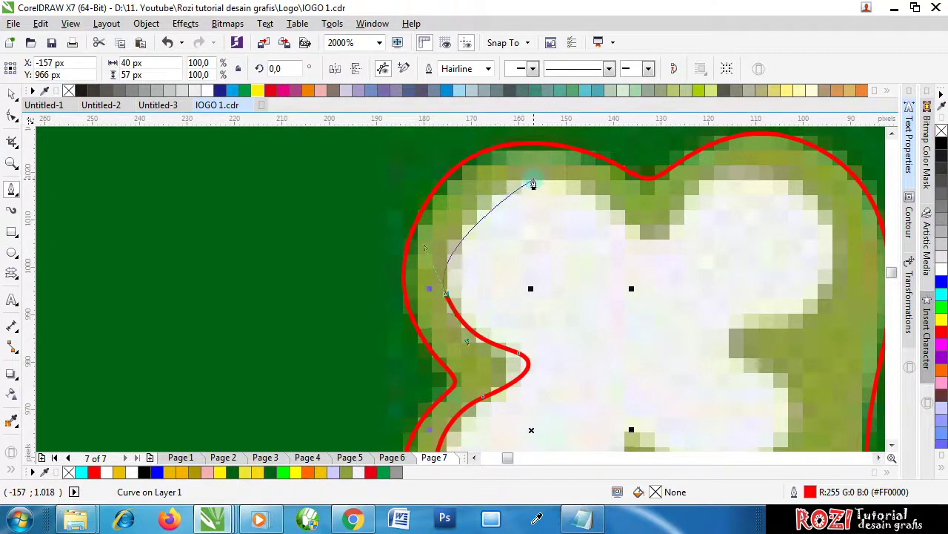
Carry the outline over the third-lowest left flower's upper-left lobe, through the upper notch and around the upper-right lobe to the right notch
{"action": "left_click_drag", "start_coordinate": [533, 184], "coordinate": [602, 178]}
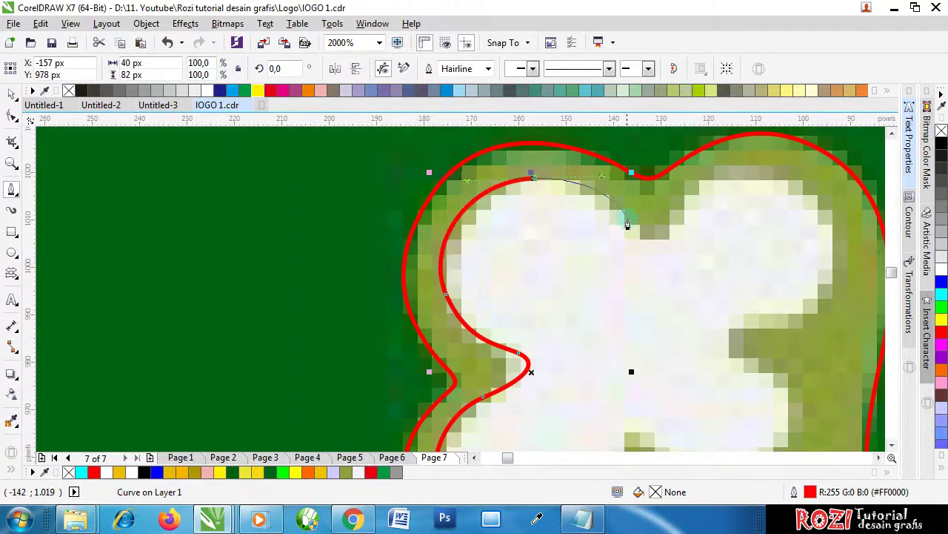
{"action": "left_click_drag", "start_coordinate": [642, 244], "coordinate": [723, 159]}
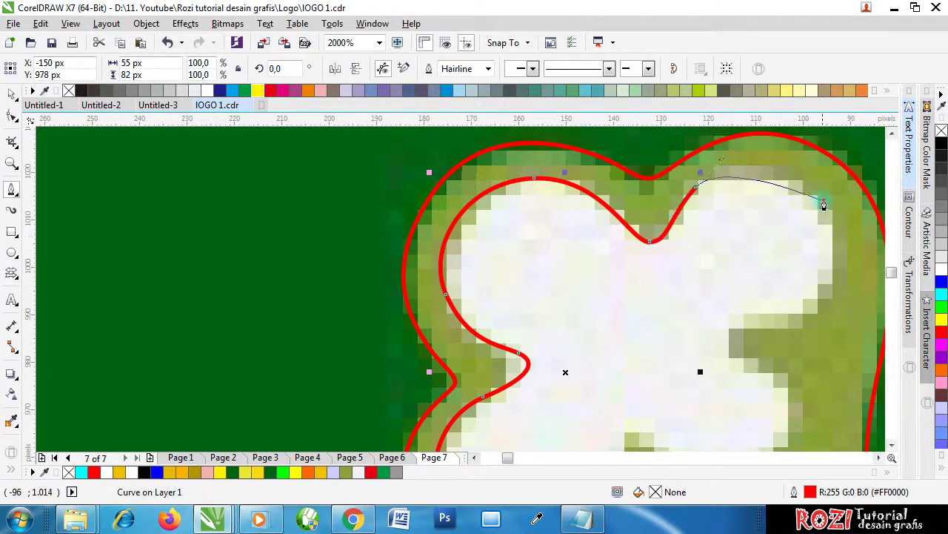
{"action": "left_click_drag", "start_coordinate": [823, 200], "coordinate": [860, 252]}
{"action": "left_click_drag", "start_coordinate": [807, 312], "coordinate": [780, 330]}
{"action": "mouse_move", "coordinate": [725, 341]}
{"action": "left_mouse_down"}
{"action": "mouse_move", "coordinate": [728, 362]}
{"action": "mouse_move", "coordinate": [718, 372]}
{"action": "left_mouse_up"}
Curve the outline around the third-lowest left flower's lower-right lobe and close the shape at the lower notch
{"action": "scroll", "coordinate": [666, 289], "scroll_direction": "down", "scroll_amount": 3}
{"action": "scroll", "coordinate": [663, 271], "scroll_direction": "up", "scroll_amount": 5}
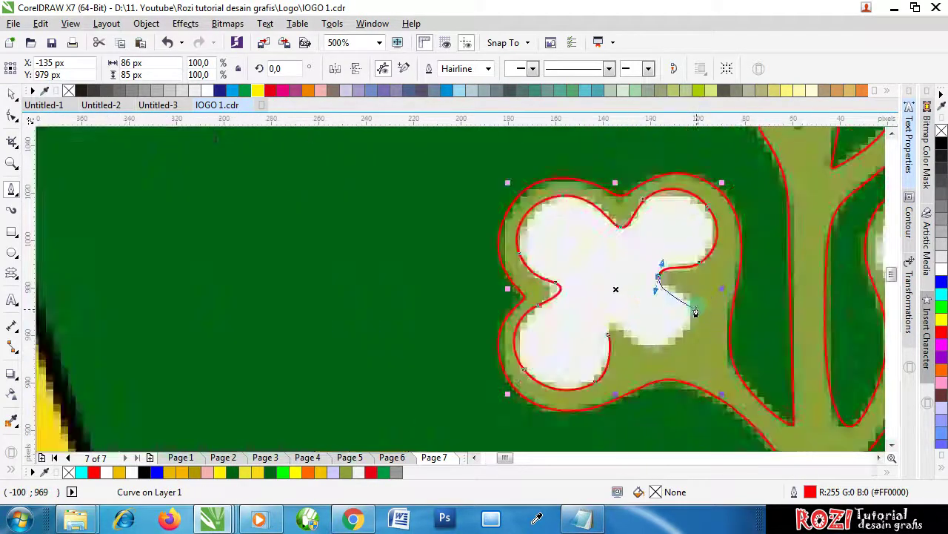
{"action": "scroll", "coordinate": [678, 312], "scroll_direction": "down", "scroll_amount": 2}
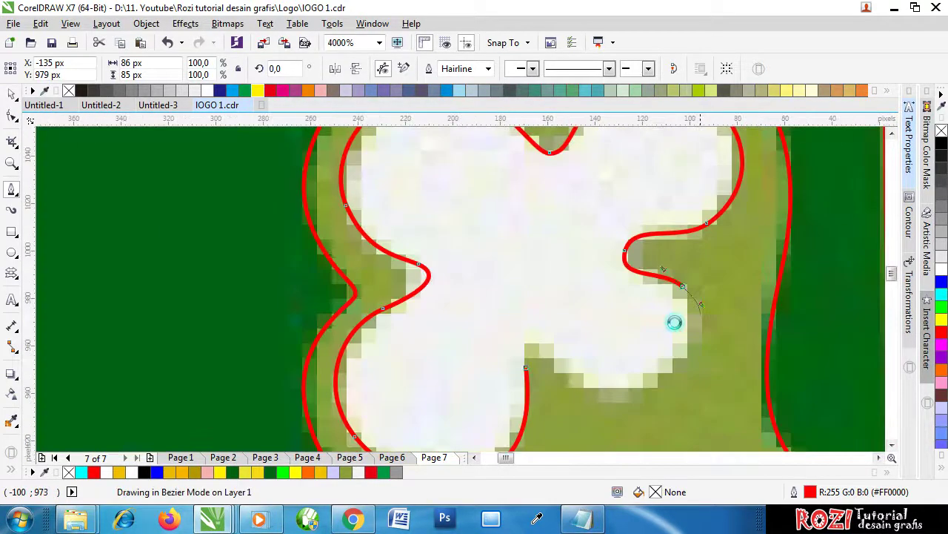
{"action": "scroll", "coordinate": [674, 355], "scroll_direction": "up", "scroll_amount": 1}
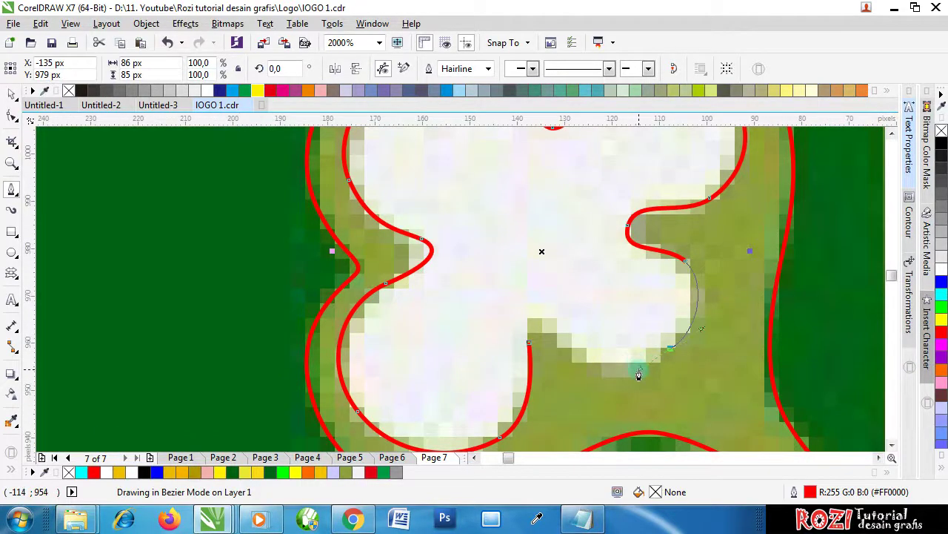
{"action": "mouse_move", "coordinate": [639, 375]}
{"action": "left_mouse_down"}
{"action": "mouse_move", "coordinate": [604, 367]}
{"action": "mouse_move", "coordinate": [533, 317]}
{"action": "left_mouse_up"}
{"action": "left_click", "coordinate": [521, 313]}
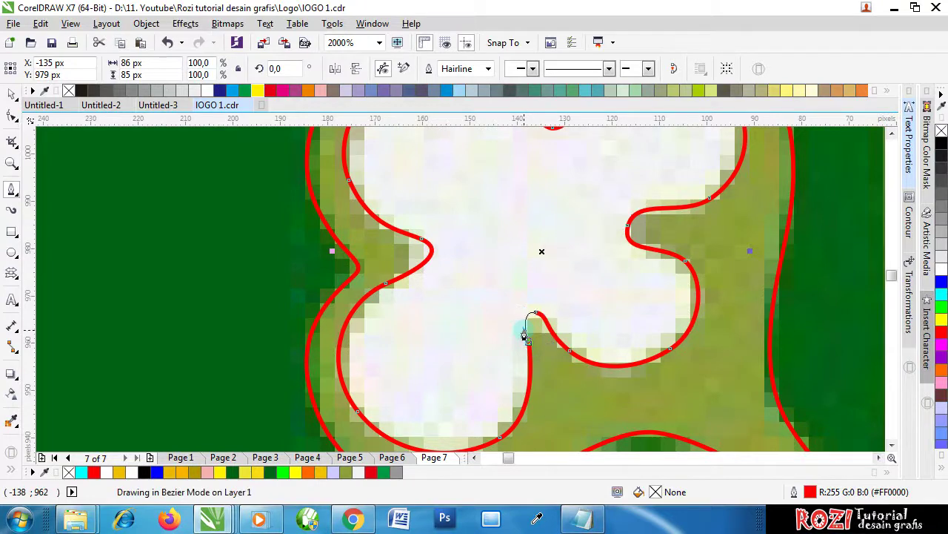
Start the fourth-lowest left flower's petal outline at its lower notch and arc it around the bottom-left lobe
{"action": "scroll", "coordinate": [567, 304], "scroll_direction": "down", "scroll_amount": 4}
{"action": "scroll", "coordinate": [567, 303], "scroll_direction": "up", "scroll_amount": 4}
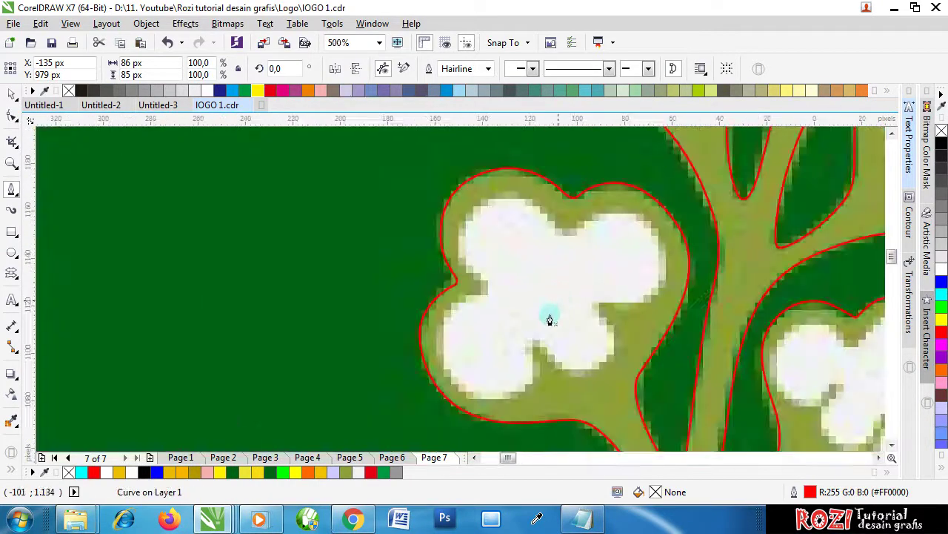
{"action": "left_click", "coordinate": [533, 353]}
{"action": "left_click_drag", "start_coordinate": [524, 389], "coordinate": [511, 399]}
{"action": "left_click_drag", "start_coordinate": [449, 377], "coordinate": [427, 357]}
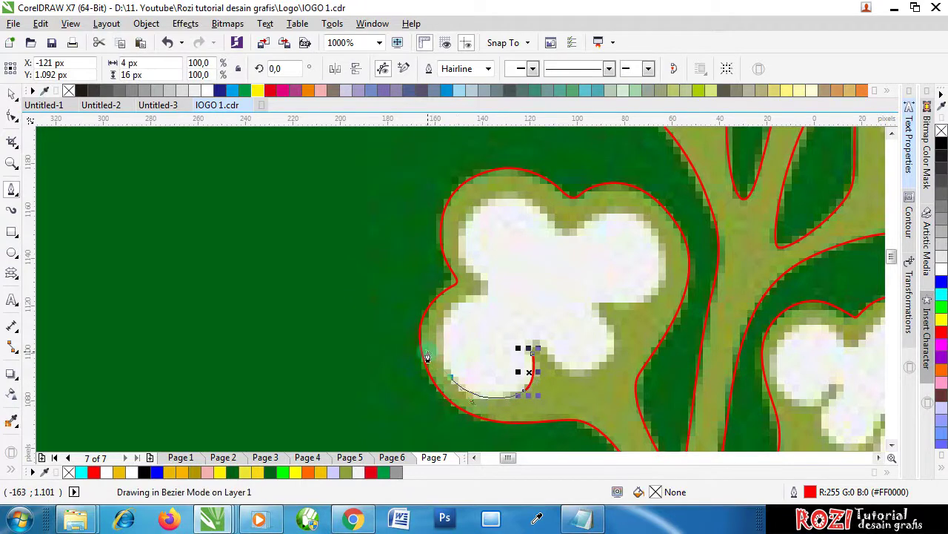
{"action": "scroll", "coordinate": [426, 347], "scroll_direction": "up", "scroll_amount": 3}
{"action": "scroll", "coordinate": [491, 292], "scroll_direction": "down", "scroll_amount": 3}
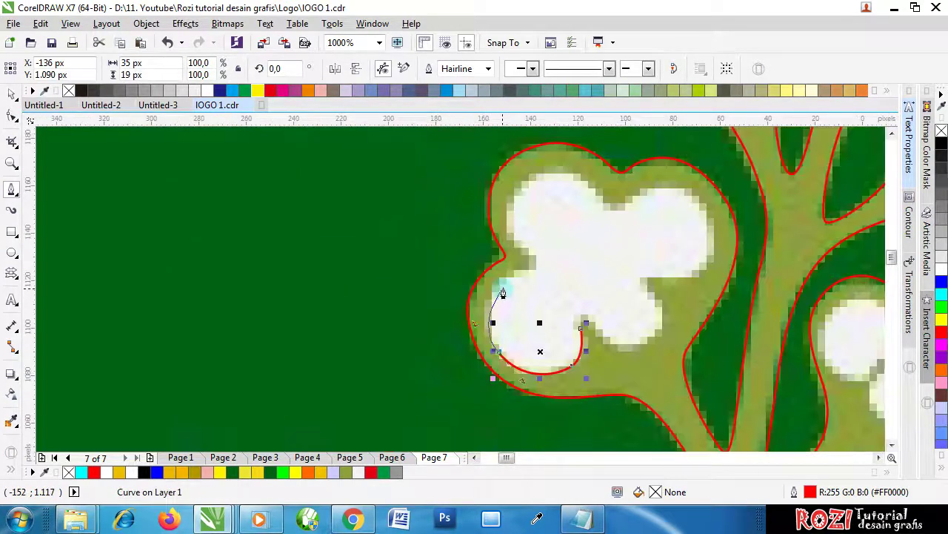
{"action": "scroll", "coordinate": [504, 283], "scroll_direction": "up", "scroll_amount": 3}
{"action": "left_click_drag", "start_coordinate": [498, 263], "coordinate": [566, 214]}
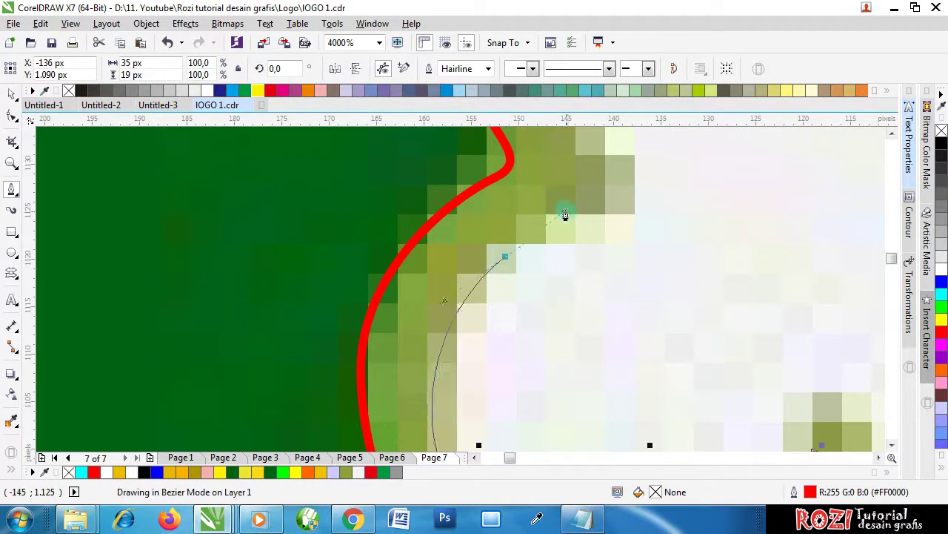
Round the fourth-lowest left flower's left notch and turn the outline up toward its upper-left lobe
{"action": "scroll", "coordinate": [566, 241], "scroll_direction": "down", "scroll_amount": 2}
{"action": "scroll", "coordinate": [567, 242], "scroll_direction": "down", "scroll_amount": 1}
{"action": "scroll", "coordinate": [583, 254], "scroll_direction": "up", "scroll_amount": 3}
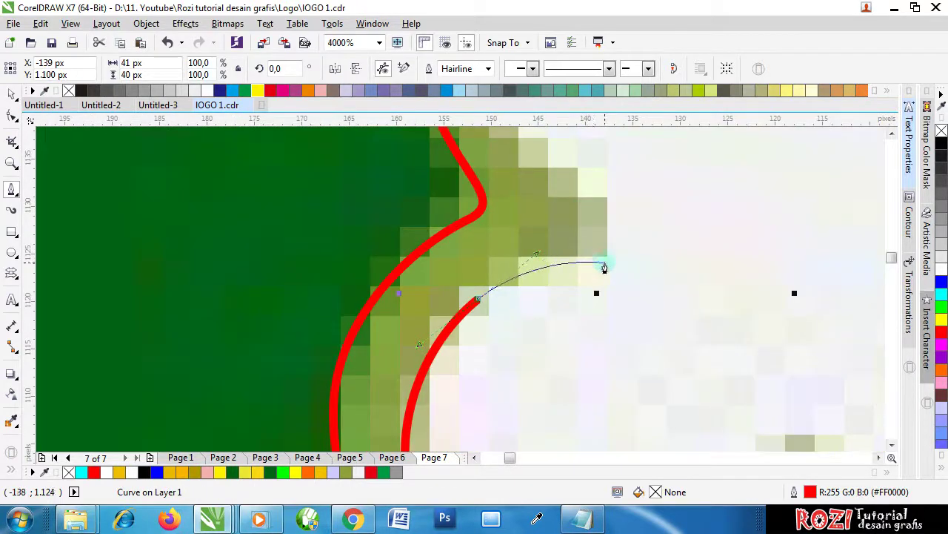
{"action": "left_click_drag", "start_coordinate": [605, 268], "coordinate": [569, 217]}
{"action": "scroll", "coordinate": [614, 252], "scroll_direction": "down", "scroll_amount": 2}
{"action": "scroll", "coordinate": [614, 254], "scroll_direction": "up", "scroll_amount": 1}
{"action": "key", "text": "ctrl+z"}
{"action": "scroll", "coordinate": [614, 246], "scroll_direction": "down", "scroll_amount": 2}
{"action": "scroll", "coordinate": [628, 227], "scroll_direction": "up", "scroll_amount": 1}
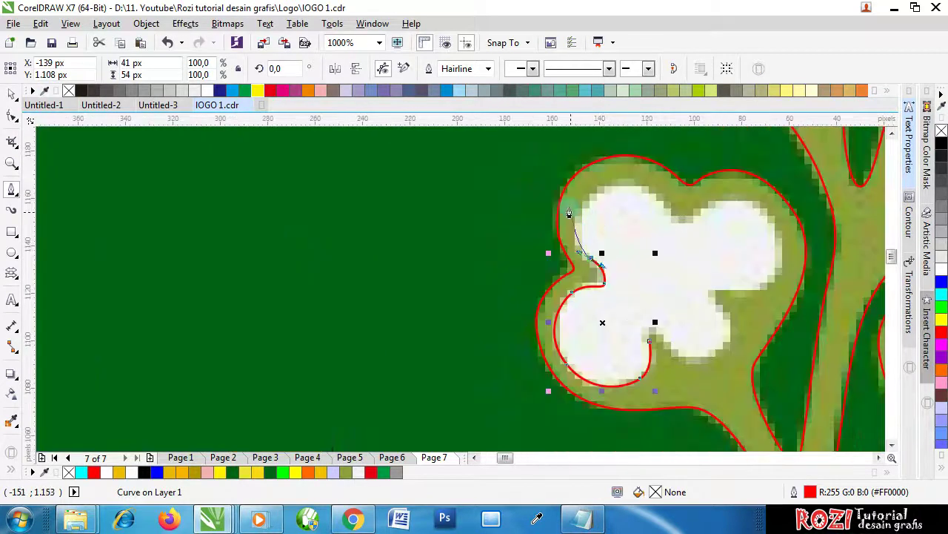
Arc the outline over the fourth-lowest left flower's upper-left lobe and down into the upper notch
{"action": "scroll", "coordinate": [569, 213], "scroll_direction": "up", "scroll_amount": 1}
{"action": "left_click_drag", "start_coordinate": [575, 212], "coordinate": [588, 177]}
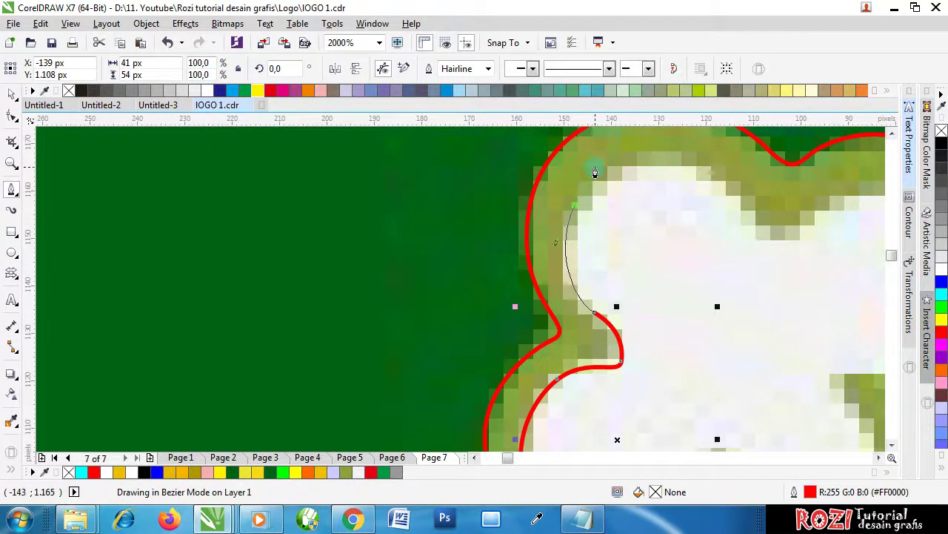
{"action": "scroll", "coordinate": [622, 240], "scroll_direction": "down", "scroll_amount": 1}
{"action": "scroll", "coordinate": [669, 192], "scroll_direction": "up", "scroll_amount": 1}
{"action": "scroll", "coordinate": [662, 210], "scroll_direction": "up", "scroll_amount": 1}
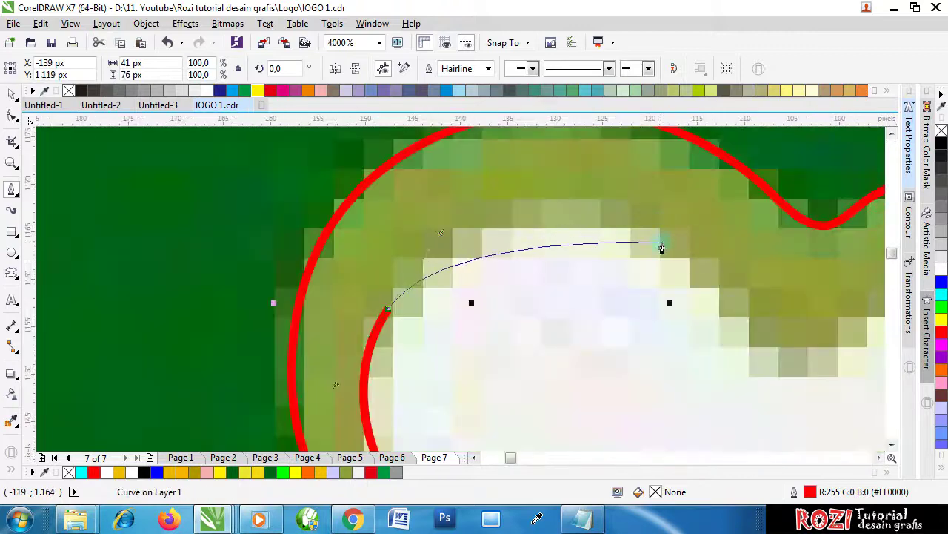
{"action": "left_click_drag", "start_coordinate": [661, 243], "coordinate": [747, 290]}
{"action": "scroll", "coordinate": [667, 261], "scroll_direction": "down", "scroll_amount": 3}
{"action": "scroll", "coordinate": [664, 263], "scroll_direction": "up", "scroll_amount": 2}
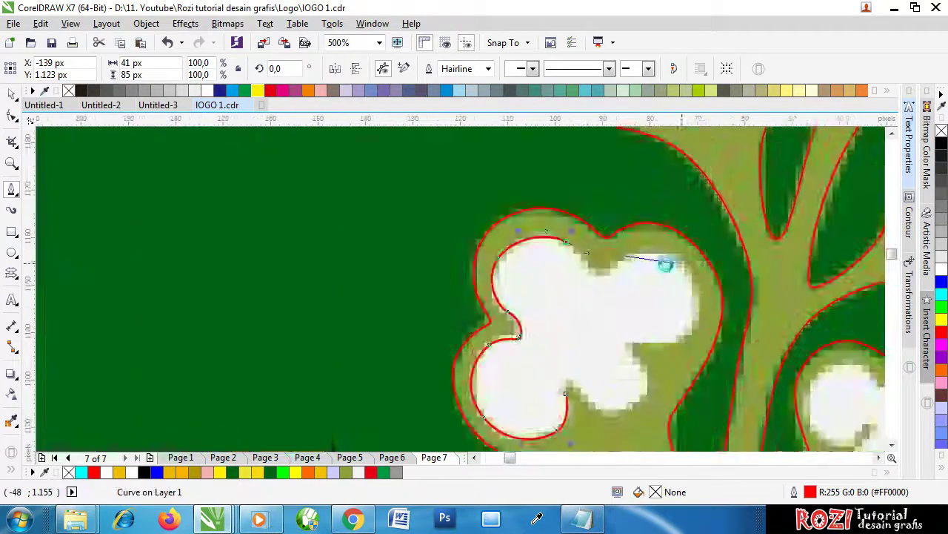
{"action": "left_click_drag", "start_coordinate": [529, 285], "coordinate": [556, 288]}
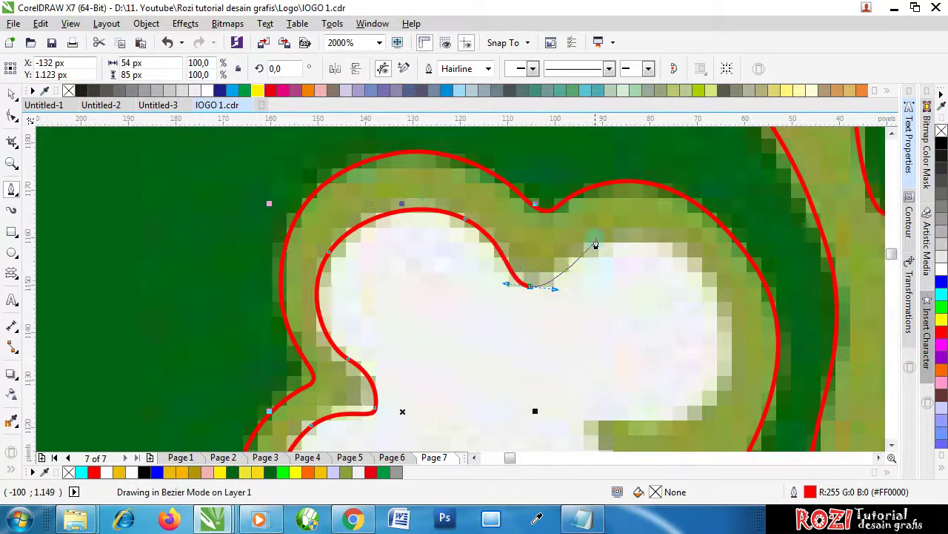
{"action": "left_click_drag", "start_coordinate": [608, 238], "coordinate": [660, 219]}
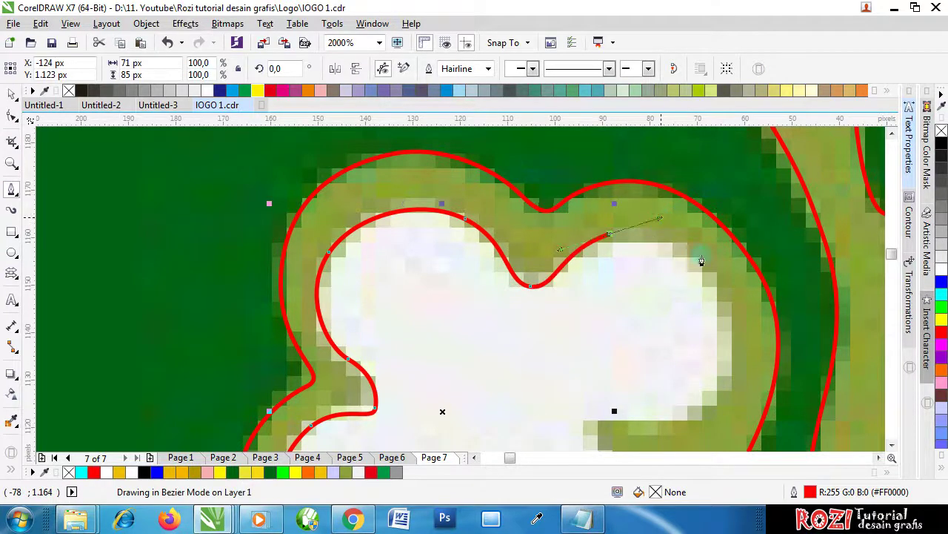
{"action": "left_click_drag", "start_coordinate": [740, 312], "coordinate": [750, 336]}
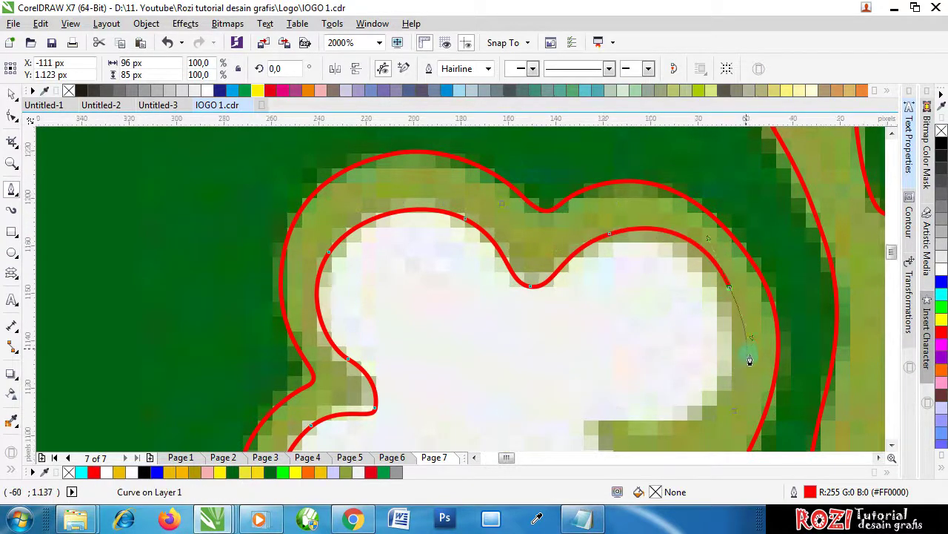
{"action": "scroll", "coordinate": [747, 353], "scroll_direction": "down", "scroll_amount": 1}
{"action": "scroll", "coordinate": [737, 317], "scroll_direction": "up", "scroll_amount": 1}
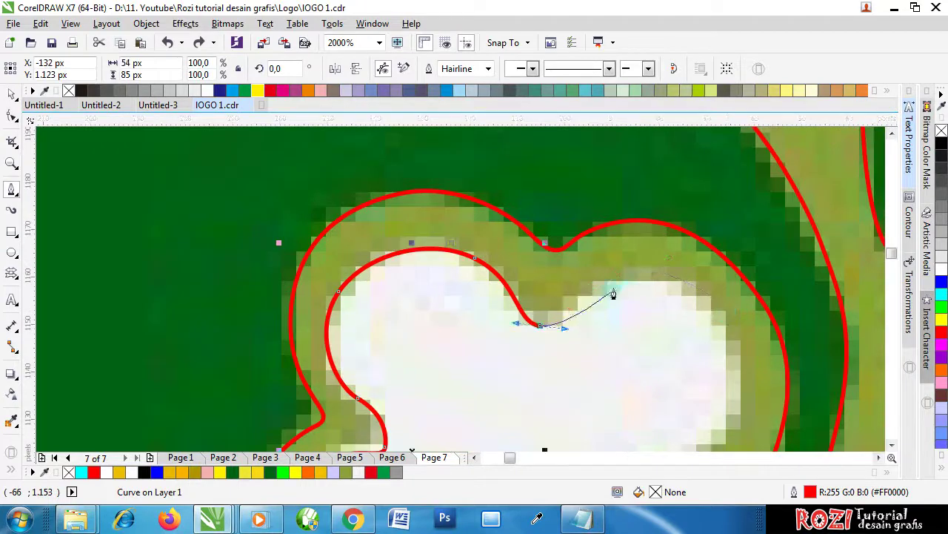
Curve the outline over the fourth-lowest left flower's upper-right lobe and back along its underside
{"action": "left_click_drag", "start_coordinate": [619, 277], "coordinate": [672, 261]}
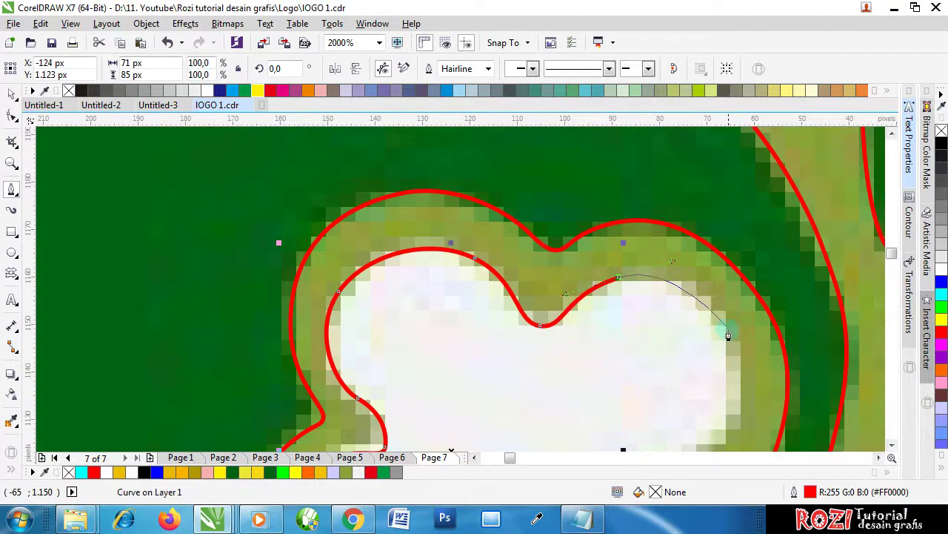
{"action": "left_click_drag", "start_coordinate": [749, 374], "coordinate": [720, 398]}
{"action": "scroll", "coordinate": [719, 398], "scroll_direction": "down", "scroll_amount": 2}
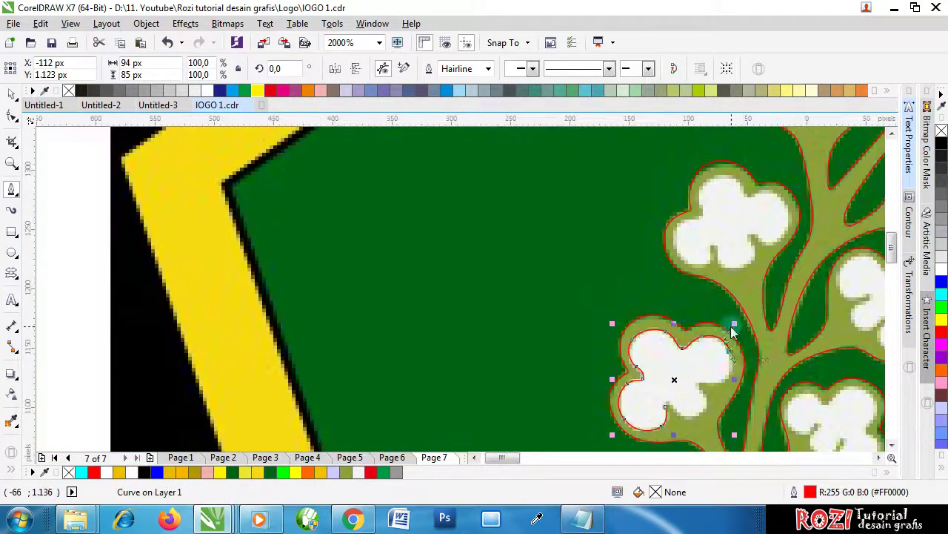
{"action": "scroll", "coordinate": [718, 405], "scroll_direction": "up", "scroll_amount": 2}
{"action": "mouse_move", "coordinate": [727, 326]}
{"action": "left_mouse_down"}
{"action": "mouse_move", "coordinate": [678, 355]}
{"action": "mouse_move", "coordinate": [609, 325]}
{"action": "mouse_move", "coordinate": [619, 327]}
{"action": "left_mouse_up"}
{"action": "scroll", "coordinate": [618, 326], "scroll_direction": "down", "scroll_amount": 1}
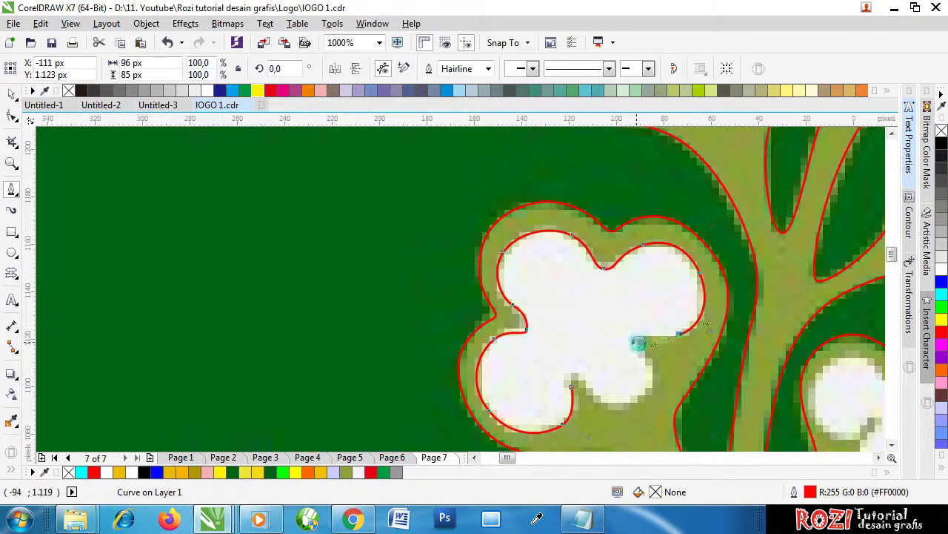
Trace the fourth-lowest left flower's lower-right lobe from the right notch and close the outline at the lower notch
{"action": "left_click_drag", "start_coordinate": [676, 337], "coordinate": [659, 387]}
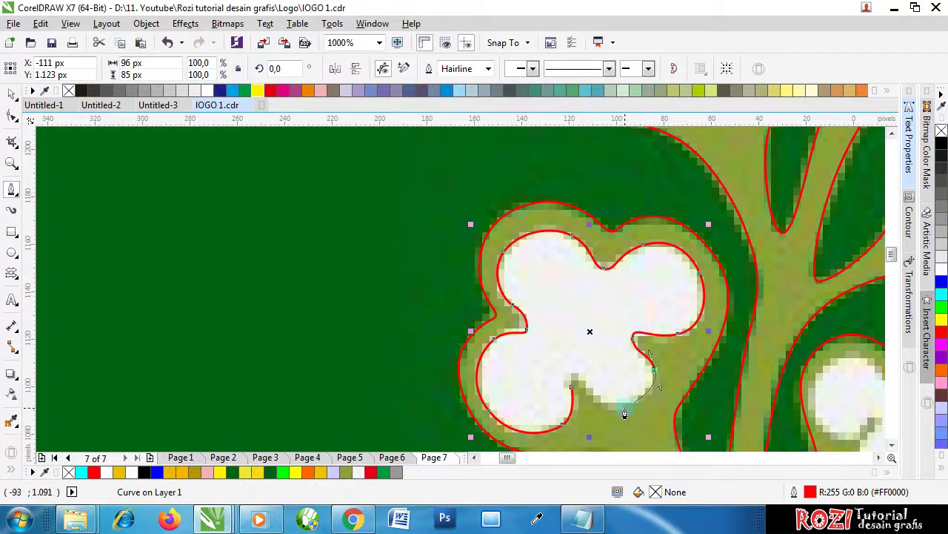
{"action": "left_click_drag", "start_coordinate": [624, 414], "coordinate": [590, 409]}
{"action": "scroll", "coordinate": [590, 409], "scroll_direction": "up", "scroll_amount": 2}
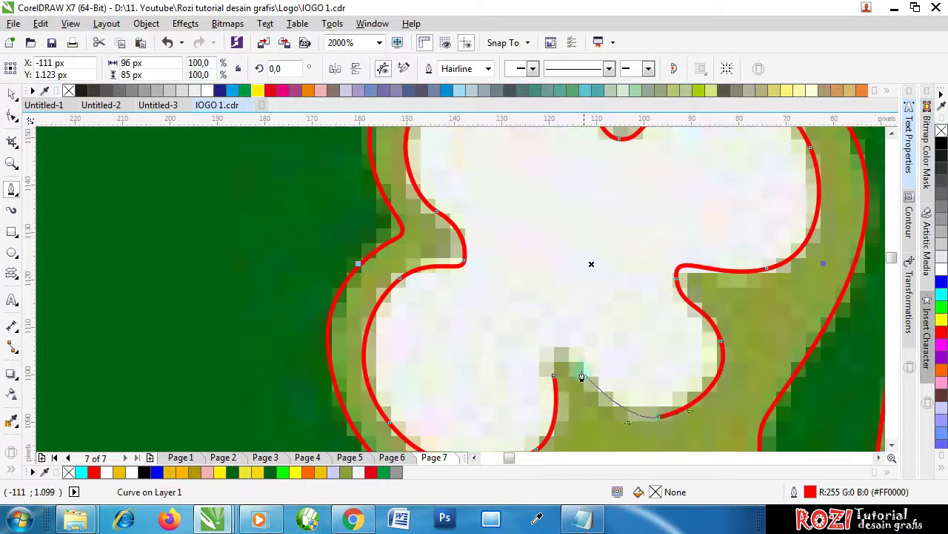
{"action": "left_click_drag", "start_coordinate": [576, 360], "coordinate": [561, 336]}
{"action": "left_click_drag", "start_coordinate": [553, 376], "coordinate": [512, 319]}
{"action": "scroll", "coordinate": [519, 322], "scroll_direction": "down", "scroll_amount": 6}
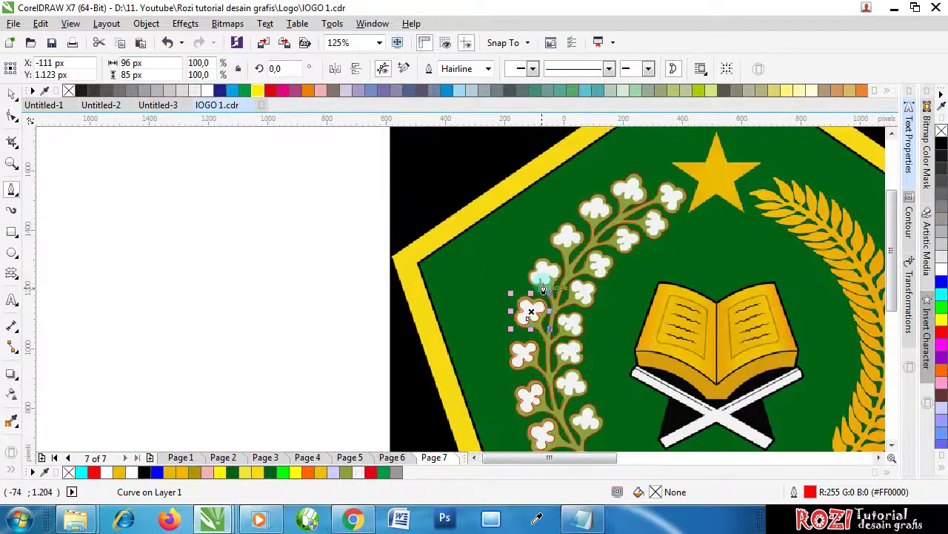
Start the fifth-lowest left flower's outline at the lower-left notch and trace around its lower-left lobe with the Pen tool
{"action": "scroll", "coordinate": [535, 280], "scroll_direction": "up", "scroll_amount": 2}
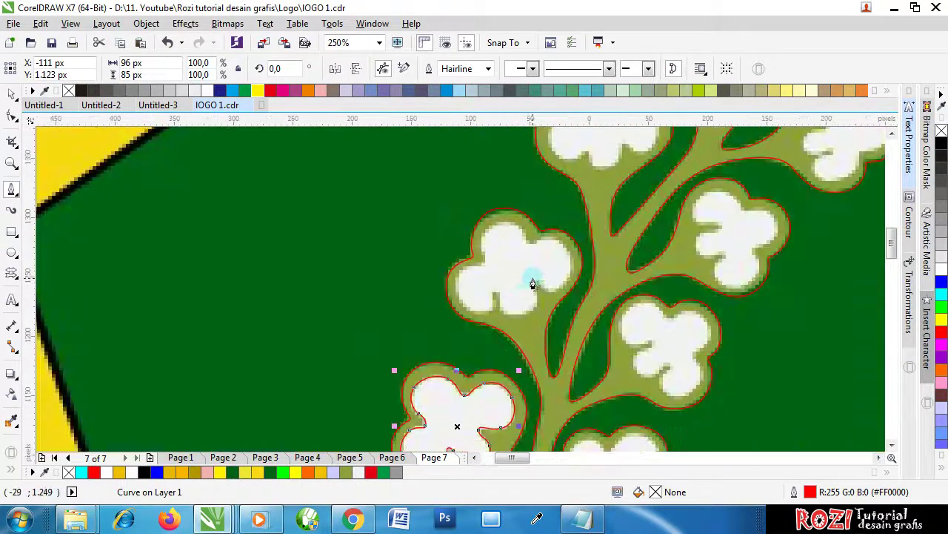
{"action": "scroll", "coordinate": [524, 287], "scroll_direction": "down", "scroll_amount": 2}
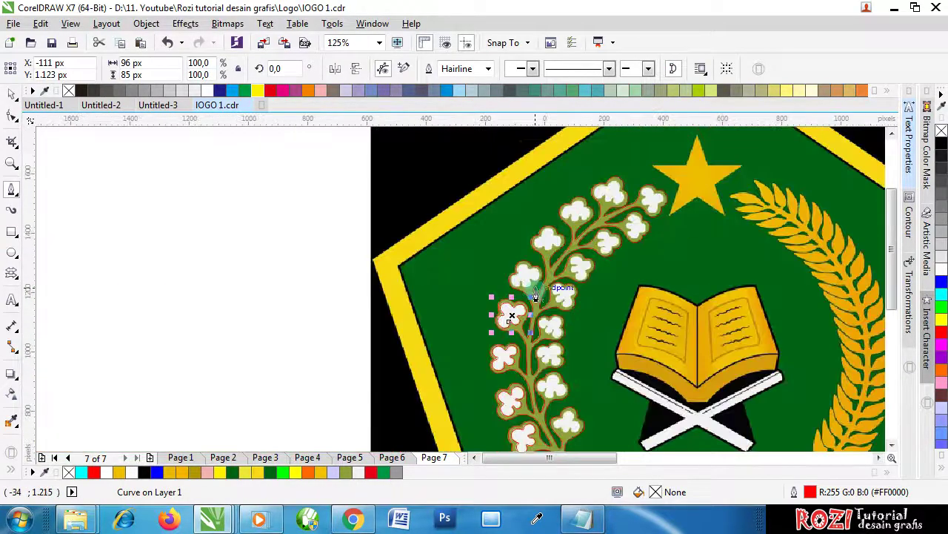
{"action": "scroll", "coordinate": [511, 296], "scroll_direction": "up", "scroll_amount": 6}
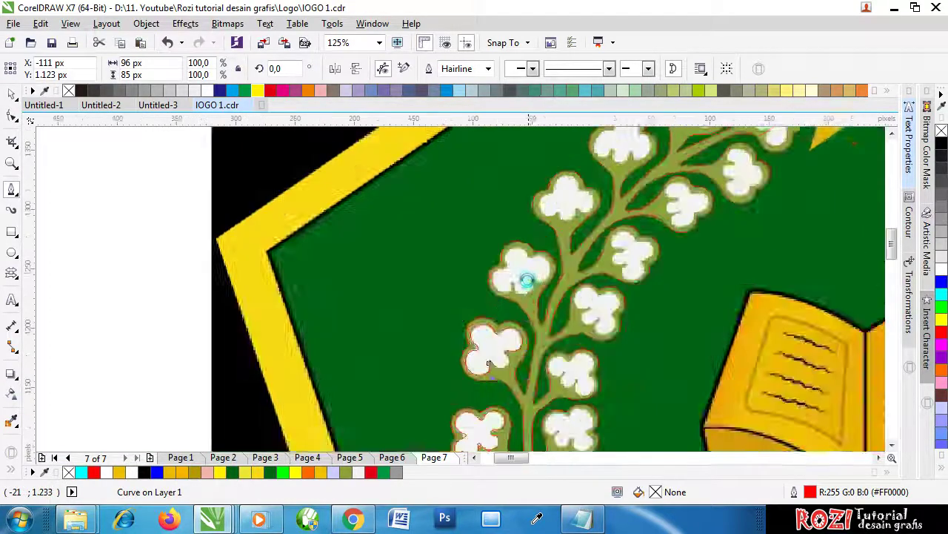
{"action": "scroll", "coordinate": [443, 299], "scroll_direction": "up", "scroll_amount": 1}
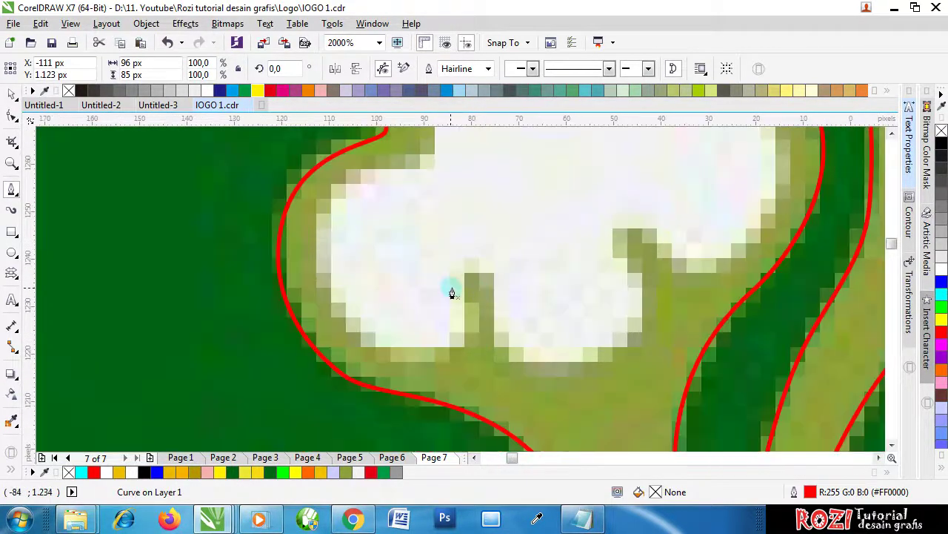
{"action": "left_click", "coordinate": [460, 283]}
{"action": "left_click_drag", "start_coordinate": [452, 346], "coordinate": [436, 366]}
{"action": "left_click_drag", "start_coordinate": [326, 297], "coordinate": [304, 231]}
{"action": "left_click_drag", "start_coordinate": [356, 175], "coordinate": [386, 156]}
Round the fifth-lowest left flower's left notch and carry the outline up to the top of its upper lobe
{"action": "scroll", "coordinate": [464, 196], "scroll_direction": "down", "scroll_amount": 2}
{"action": "scroll", "coordinate": [462, 152], "scroll_direction": "up", "scroll_amount": 2}
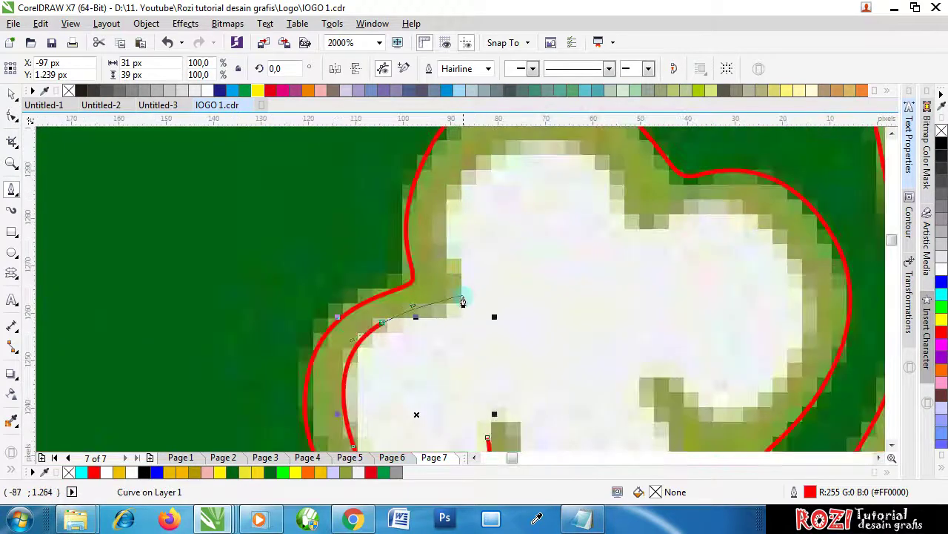
{"action": "mouse_move", "coordinate": [462, 301]}
{"action": "left_mouse_down"}
{"action": "mouse_move", "coordinate": [470, 264]}
{"action": "mouse_move", "coordinate": [440, 180]}
{"action": "mouse_move", "coordinate": [466, 207]}
{"action": "mouse_move", "coordinate": [486, 200]}
{"action": "left_mouse_up"}
{"action": "scroll", "coordinate": [460, 220], "scroll_direction": "down", "scroll_amount": 2}
{"action": "scroll", "coordinate": [465, 205], "scroll_direction": "up", "scroll_amount": 2}
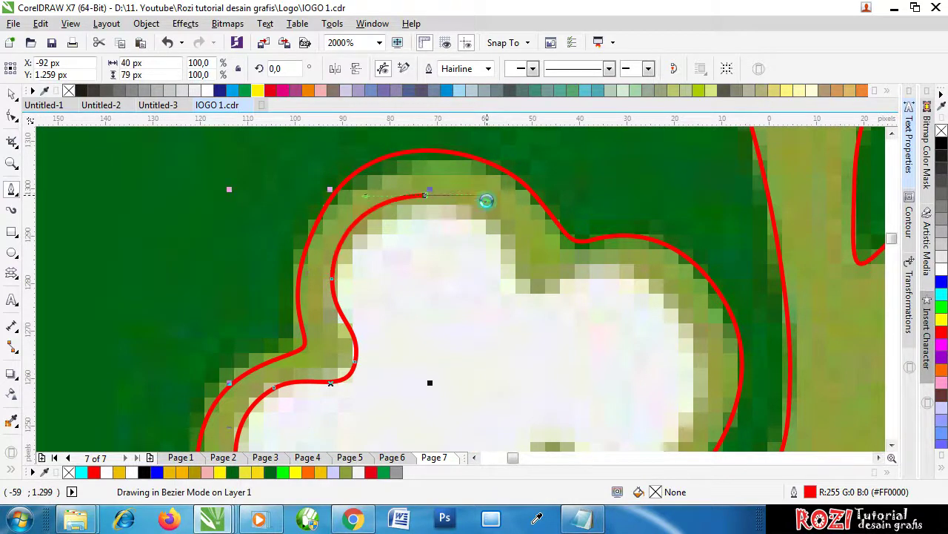
Bring the fifth-lowest left flower's outline down from the upper lobe and round the upper notch, redrawing the notch curve
{"action": "left_click_drag", "start_coordinate": [519, 276], "coordinate": [691, 309]}
{"action": "key", "text": "ctrl+z"}
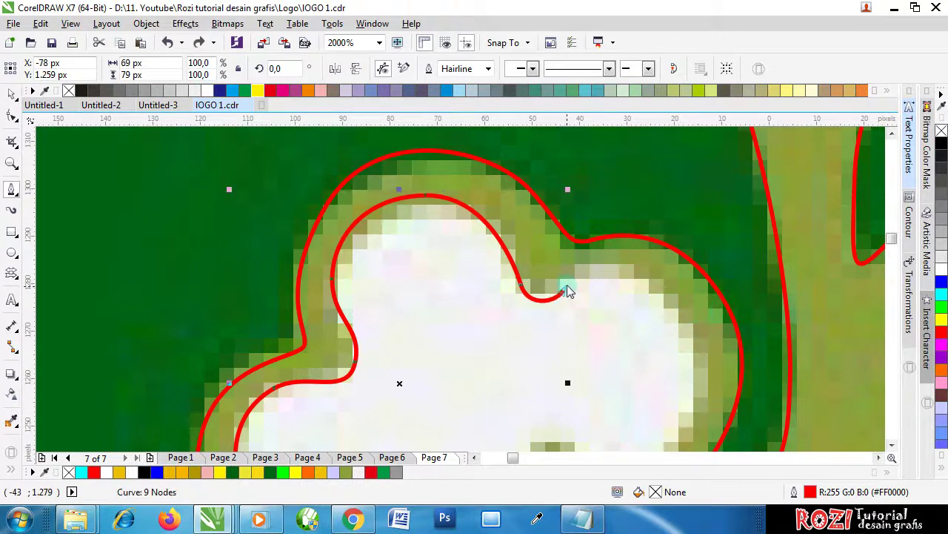
{"action": "key", "text": "ctrl+z"}
{"action": "left_click_drag", "start_coordinate": [569, 290], "coordinate": [626, 273]}
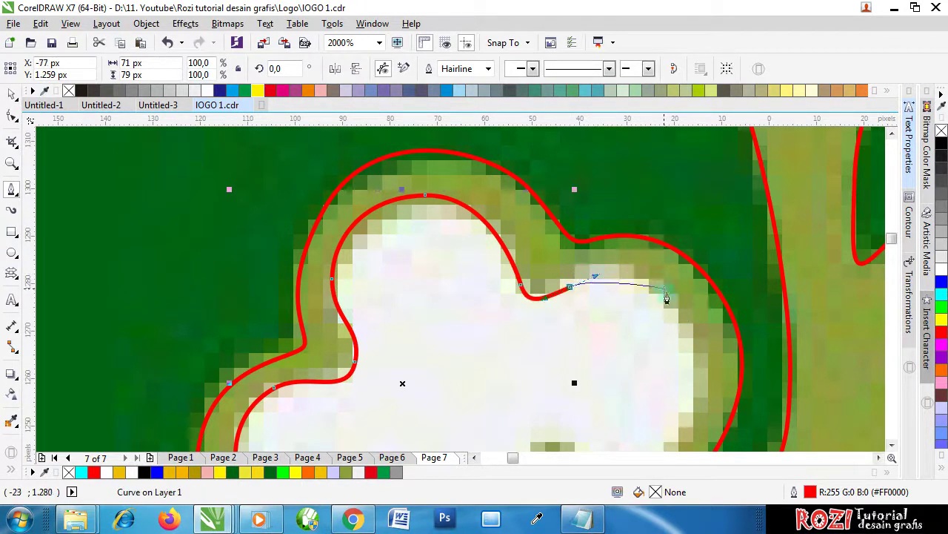
Curve the outline over the fifth-lowest left flower's right lobe and back along its underside
{"action": "left_click_drag", "start_coordinate": [681, 304], "coordinate": [682, 334]}
{"action": "scroll", "coordinate": [682, 360], "scroll_direction": "down", "scroll_amount": 2}
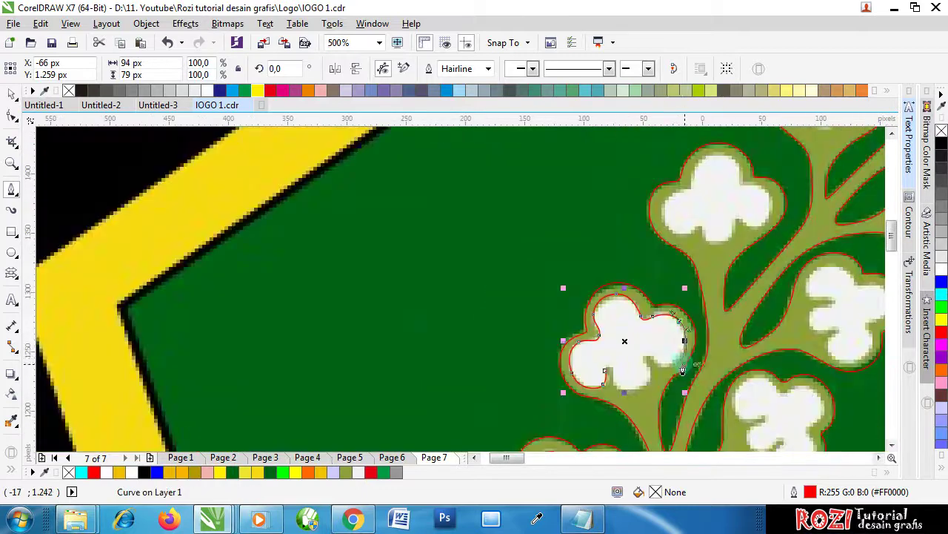
{"action": "scroll", "coordinate": [665, 363], "scroll_direction": "up", "scroll_amount": 1}
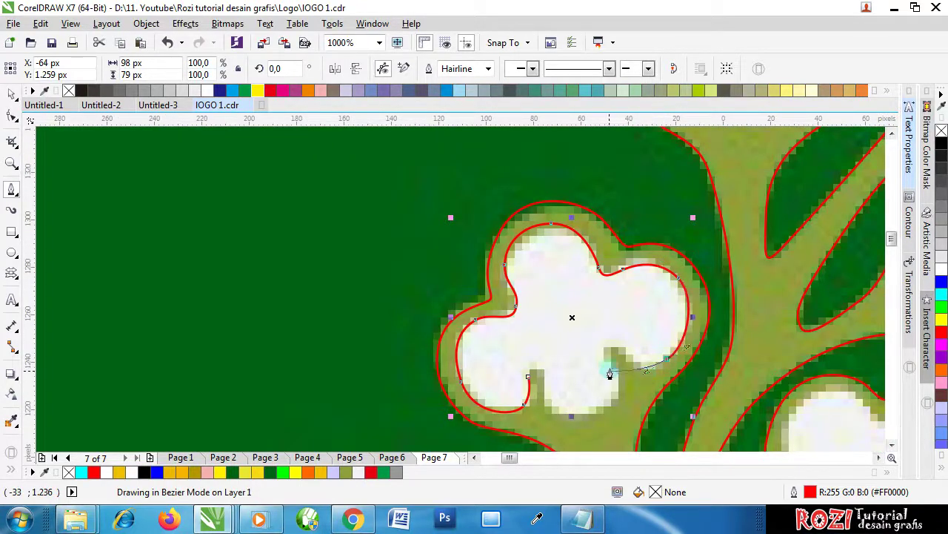
Trace the notch and bottom petal of the current white flower, closing its inner outline at about 98 by 82 px
{"action": "scroll", "coordinate": [626, 360], "scroll_direction": "up", "scroll_amount": 1}
{"action": "left_click_drag", "start_coordinate": [612, 338], "coordinate": [571, 326]}
{"action": "scroll", "coordinate": [620, 415], "scroll_direction": "down", "scroll_amount": 1}
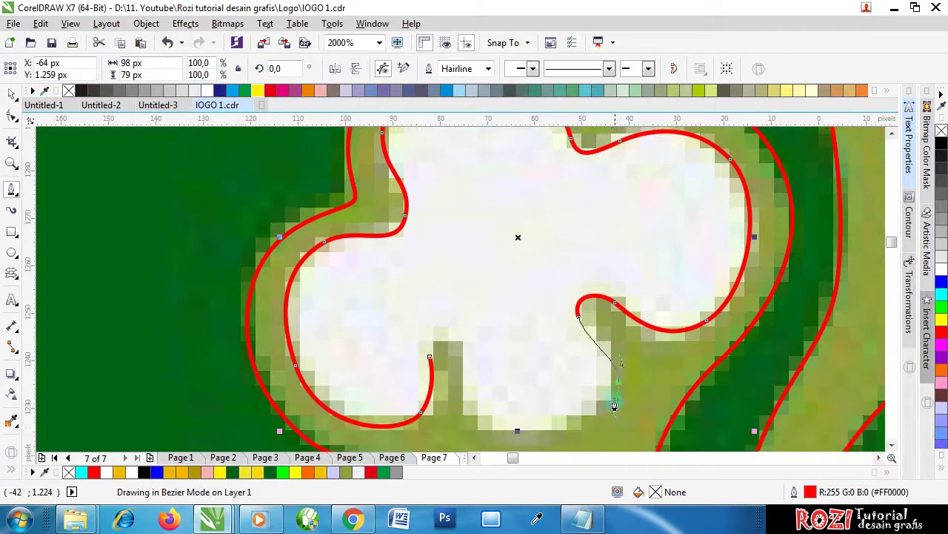
{"action": "left_click_drag", "start_coordinate": [620, 433], "coordinate": [620, 427]}
{"action": "scroll", "coordinate": [586, 363], "scroll_direction": "down", "scroll_amount": 2}
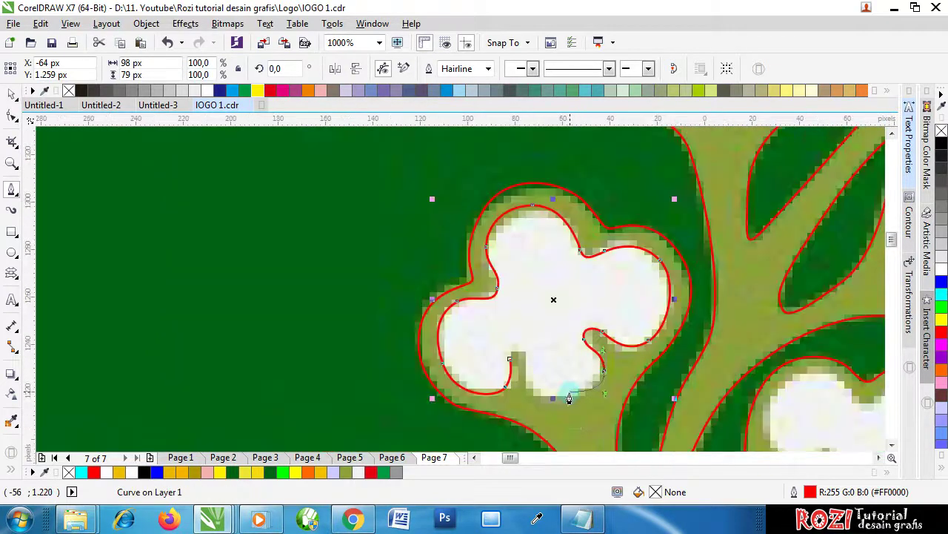
{"action": "scroll", "coordinate": [531, 409], "scroll_direction": "up", "scroll_amount": 2}
{"action": "left_click_drag", "start_coordinate": [512, 400], "coordinate": [481, 385]}
{"action": "left_click_drag", "start_coordinate": [477, 332], "coordinate": [438, 301]}
{"action": "left_click", "coordinate": [451, 326]}
Start a Bezier outline on the next white flower up the branch, tracing its left and bottom petals along the white edge
{"action": "scroll", "coordinate": [510, 274], "scroll_direction": "down", "scroll_amount": 3}
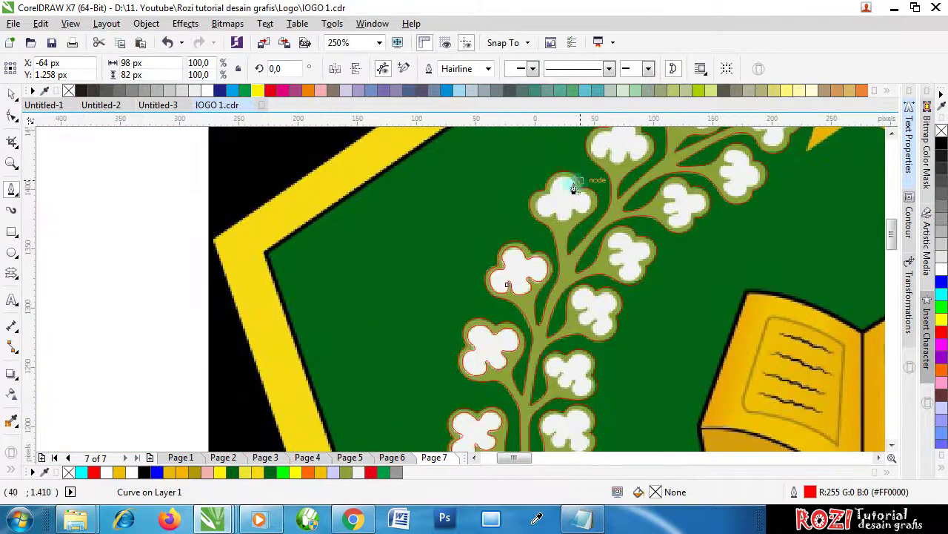
{"action": "scroll", "coordinate": [573, 186], "scroll_direction": "up", "scroll_amount": 2}
{"action": "left_click", "coordinate": [474, 229]}
{"action": "left_click_drag", "start_coordinate": [421, 272], "coordinate": [421, 321]}
{"action": "scroll", "coordinate": [469, 317], "scroll_direction": "up", "scroll_amount": 1}
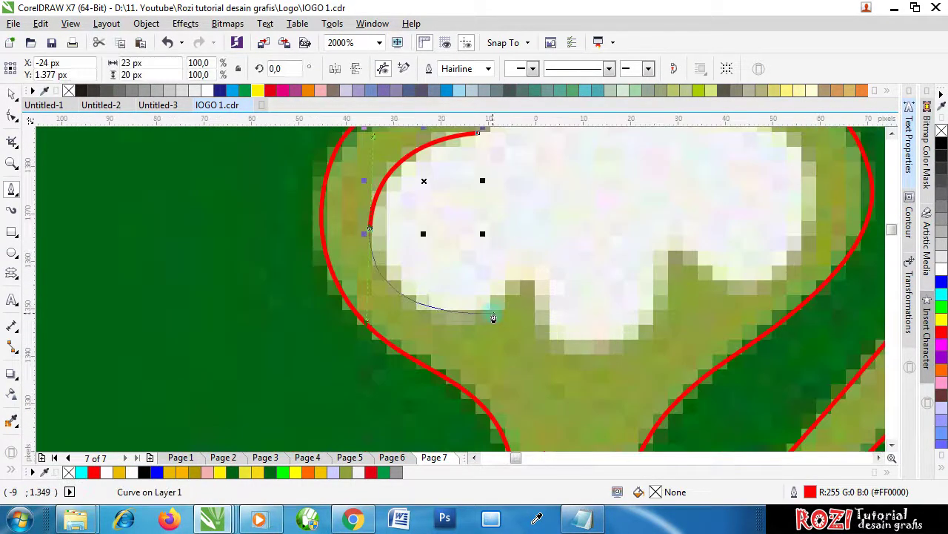
{"action": "left_click_drag", "start_coordinate": [497, 308], "coordinate": [558, 272]}
{"action": "left_click_drag", "start_coordinate": [540, 324], "coordinate": [586, 366]}
{"action": "left_click_drag", "start_coordinate": [663, 308], "coordinate": [707, 256]}
Continue the flower's outline around its right petal and up into the notch beside the top petal
{"action": "left_click_drag", "start_coordinate": [747, 292], "coordinate": [791, 290]}
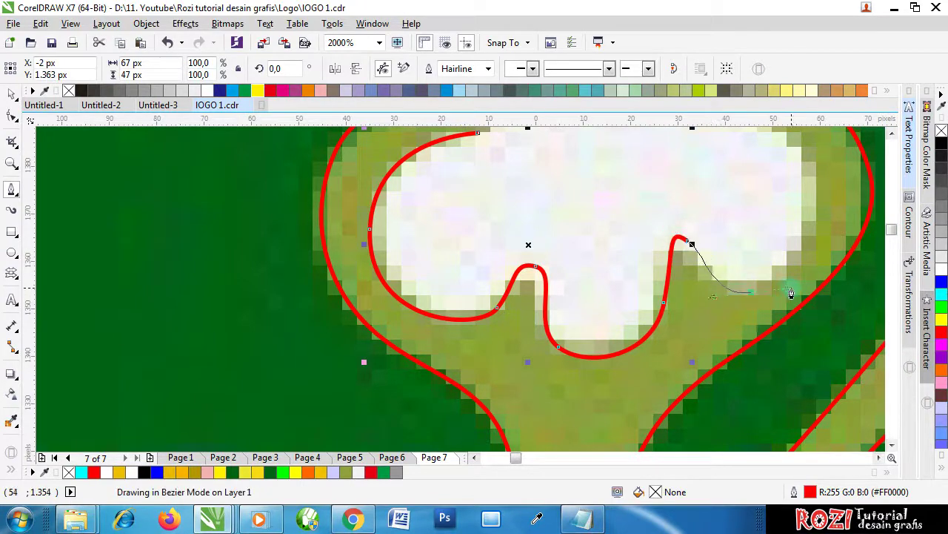
{"action": "scroll", "coordinate": [743, 324], "scroll_direction": "down", "scroll_amount": 2}
{"action": "scroll", "coordinate": [768, 284], "scroll_direction": "up", "scroll_amount": 2}
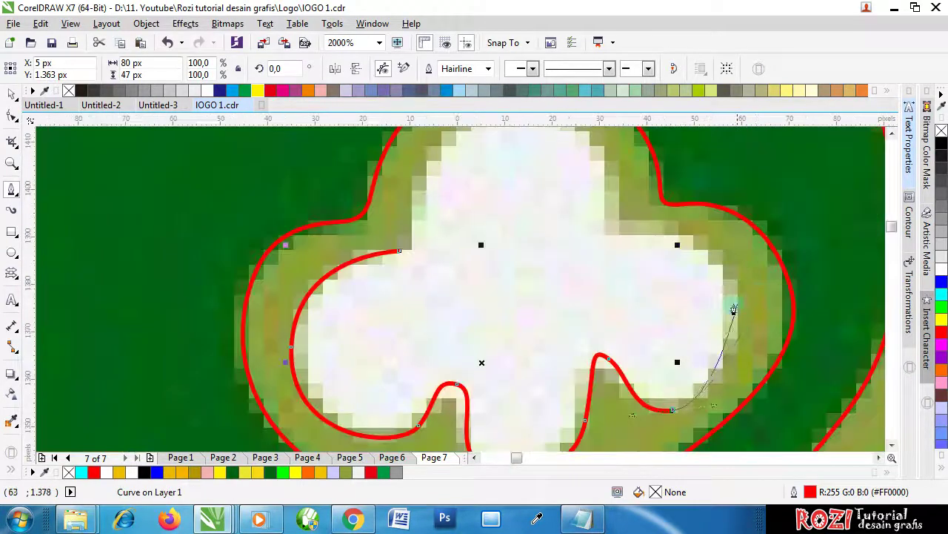
{"action": "mouse_move", "coordinate": [741, 285]}
{"action": "left_mouse_down"}
{"action": "mouse_move", "coordinate": [740, 231]}
{"action": "mouse_move", "coordinate": [726, 219]}
{"action": "left_mouse_up"}
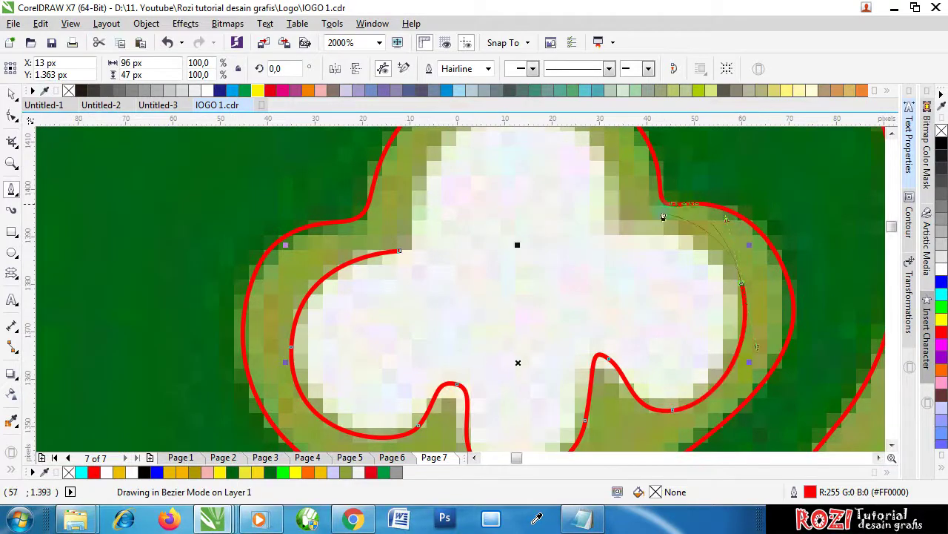
{"action": "left_click", "coordinate": [621, 220]}
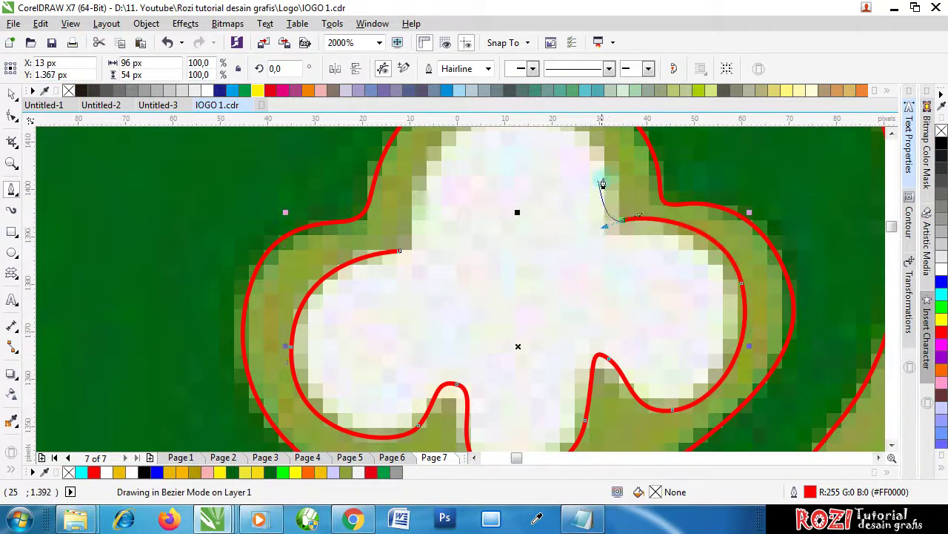
{"action": "left_click_drag", "start_coordinate": [603, 166], "coordinate": [590, 144]}
Trace the flower's top petal and close the outline at its starting node, about 96 by 78 px overall
{"action": "scroll", "coordinate": [587, 152], "scroll_direction": "down", "scroll_amount": 4}
{"action": "scroll", "coordinate": [571, 215], "scroll_direction": "up", "scroll_amount": 4}
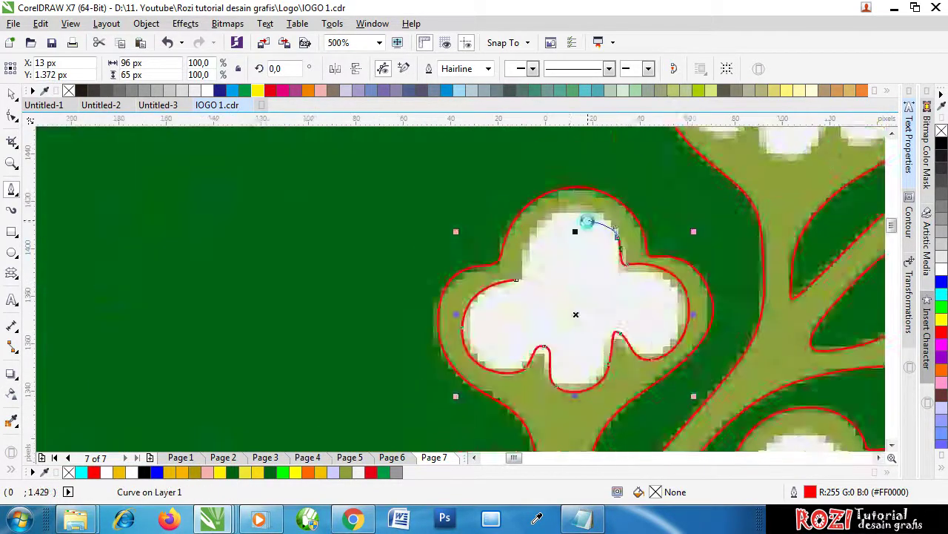
{"action": "left_click_drag", "start_coordinate": [519, 187], "coordinate": [517, 187]}
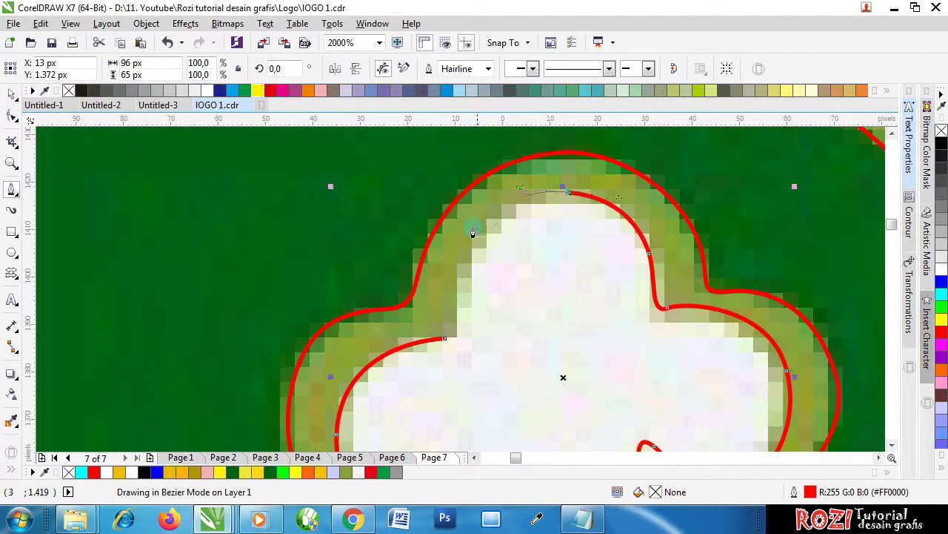
{"action": "left_click_drag", "start_coordinate": [464, 261], "coordinate": [458, 293]}
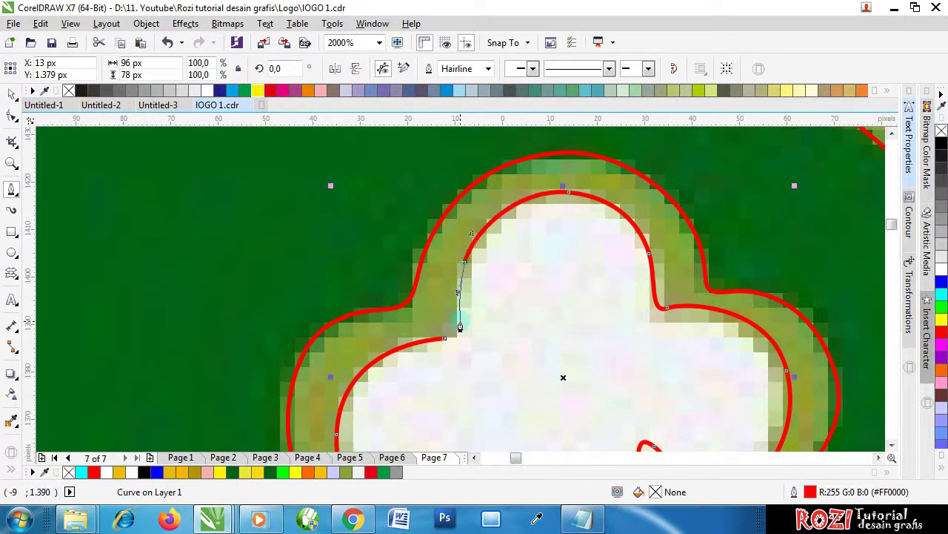
{"action": "left_click_drag", "start_coordinate": [460, 331], "coordinate": [432, 343]}
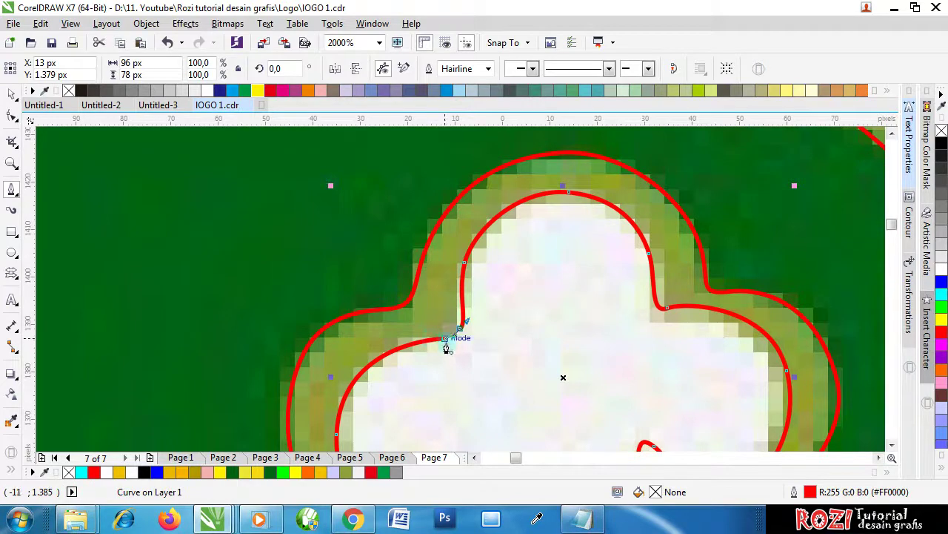
{"action": "scroll", "coordinate": [446, 348], "scroll_direction": "up", "scroll_amount": 2}
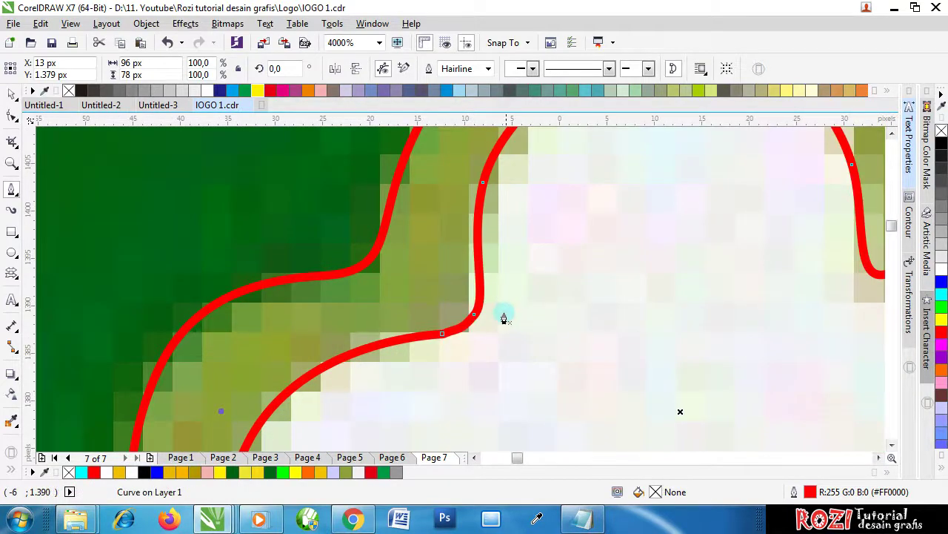
{"action": "scroll", "coordinate": [447, 334], "scroll_direction": "up", "scroll_amount": 6}
{"action": "left_click_drag", "start_coordinate": [406, 293], "coordinate": [467, 290]}
{"action": "scroll", "coordinate": [467, 291], "scroll_direction": "down", "scroll_amount": 14}
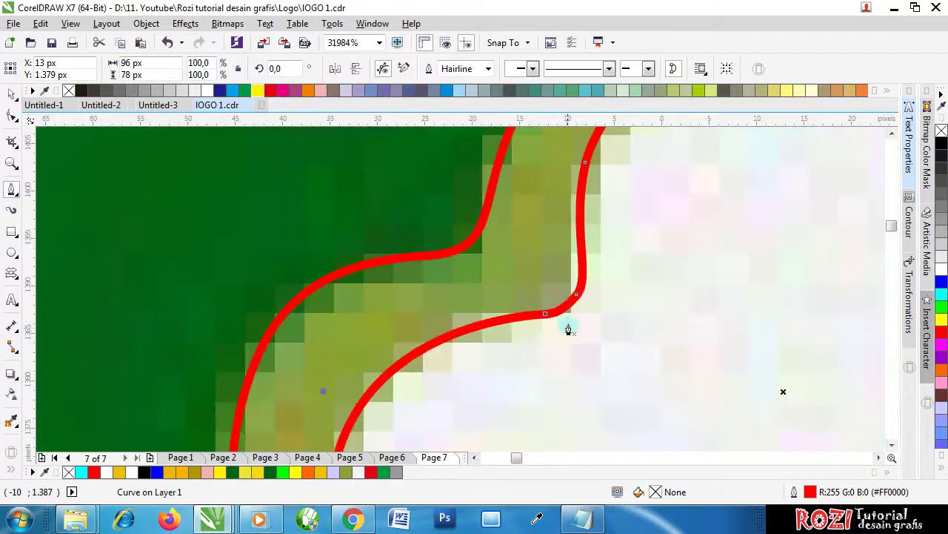
Start a Bezier outline at the lower-left notch of the next flower up and trace around its left petal
{"action": "scroll", "coordinate": [609, 306], "scroll_direction": "up", "scroll_amount": 6}
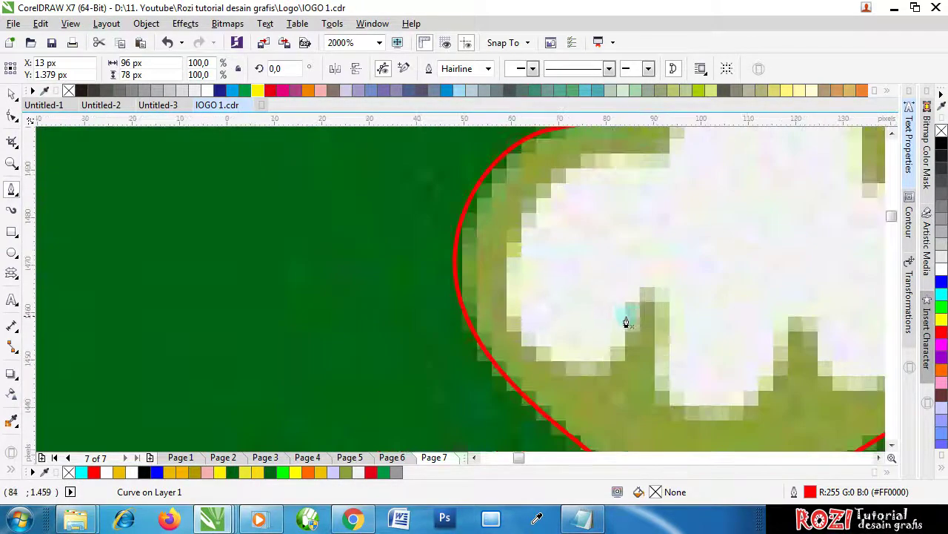
{"action": "left_click", "coordinate": [633, 315]}
{"action": "left_click_drag", "start_coordinate": [592, 369], "coordinate": [552, 389]}
{"action": "left_click_drag", "start_coordinate": [502, 265], "coordinate": [510, 199]}
{"action": "scroll", "coordinate": [580, 298], "scroll_direction": "down", "scroll_amount": 1}
{"action": "scroll", "coordinate": [590, 228], "scroll_direction": "up", "scroll_amount": 1}
{"action": "left_click_drag", "start_coordinate": [595, 227], "coordinate": [661, 219]}
{"action": "scroll", "coordinate": [608, 313], "scroll_direction": "down", "scroll_amount": 2}
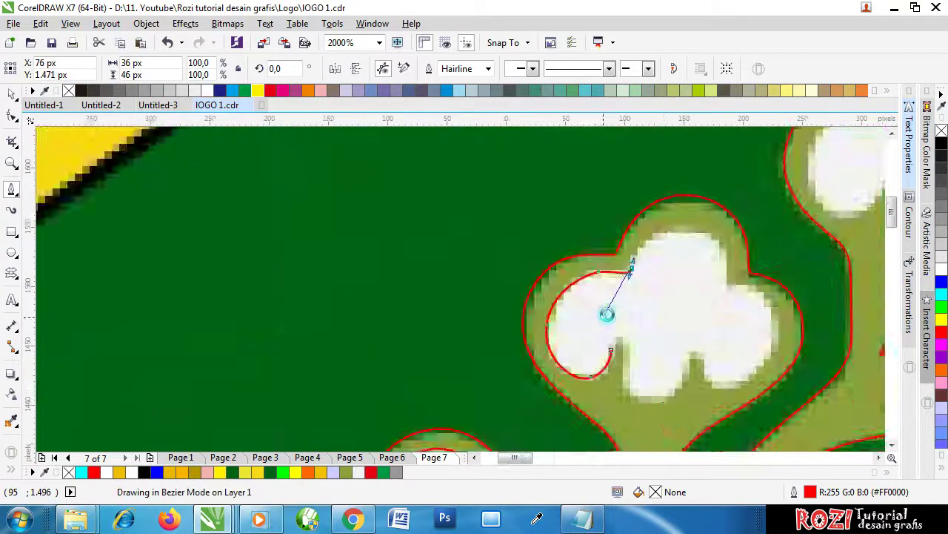
Continue this flower's outline over the top petal and down to the notch before the right petal
{"action": "scroll", "coordinate": [658, 282], "scroll_direction": "up", "scroll_amount": 1}
{"action": "left_click_drag", "start_coordinate": [539, 261], "coordinate": [577, 234]}
{"action": "left_click_drag", "start_coordinate": [666, 283], "coordinate": [671, 292]}
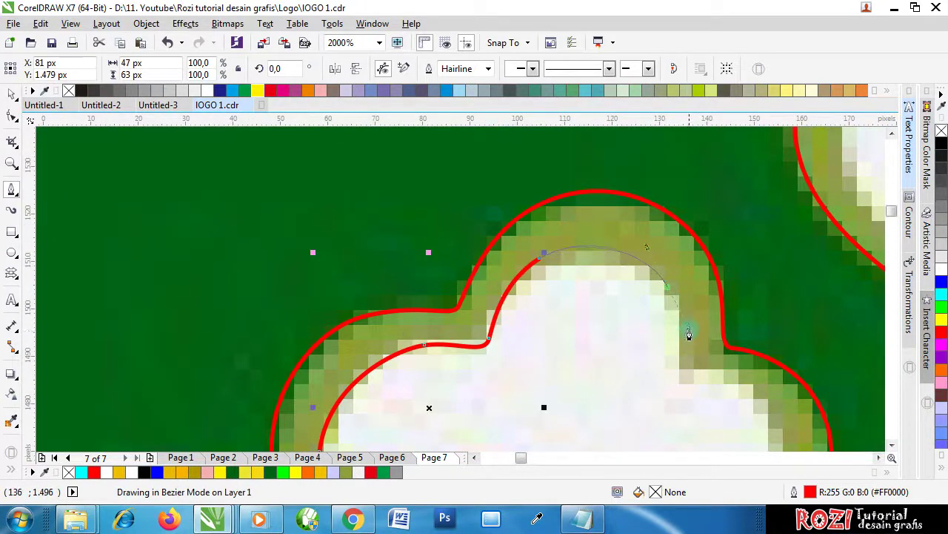
{"action": "left_click_drag", "start_coordinate": [672, 375], "coordinate": [672, 381]}
{"action": "scroll", "coordinate": [624, 301], "scroll_direction": "down", "scroll_amount": 1}
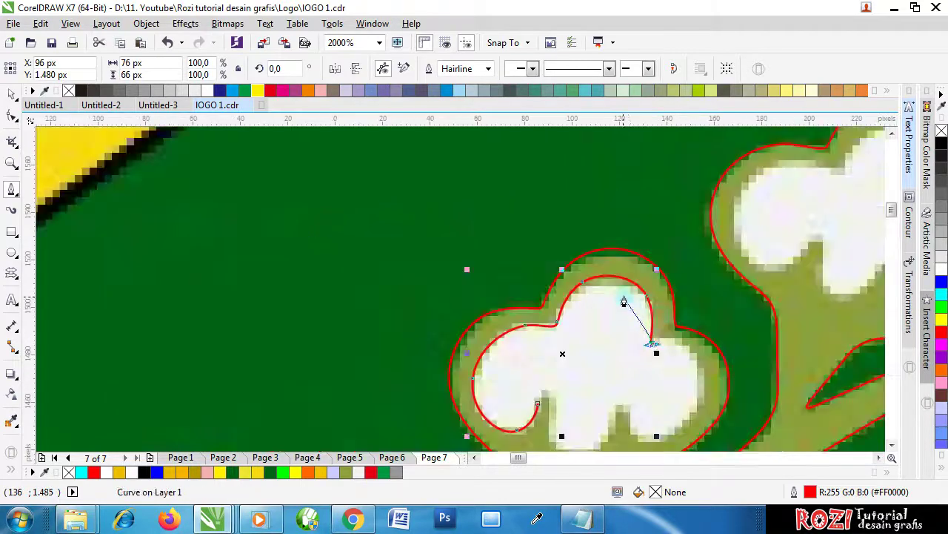
Trace the right petal and curve the outline over the notch between the right and bottom petals
{"action": "scroll", "coordinate": [694, 385], "scroll_direction": "up", "scroll_amount": 1}
{"action": "left_click_drag", "start_coordinate": [705, 343], "coordinate": [726, 405]}
{"action": "scroll", "coordinate": [726, 404], "scroll_direction": "down", "scroll_amount": 2}
{"action": "scroll", "coordinate": [677, 346], "scroll_direction": "up", "scroll_amount": 2}
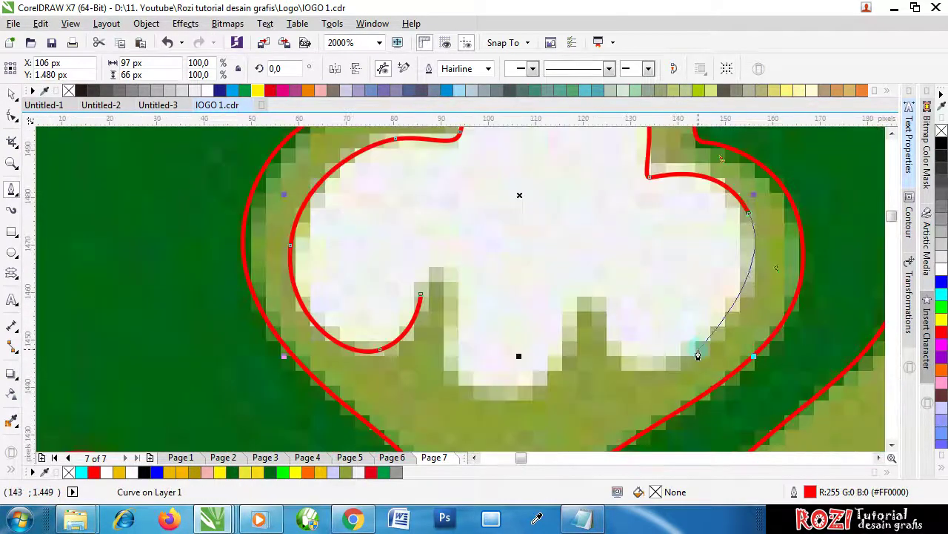
{"action": "left_click_drag", "start_coordinate": [662, 375], "coordinate": [661, 369]}
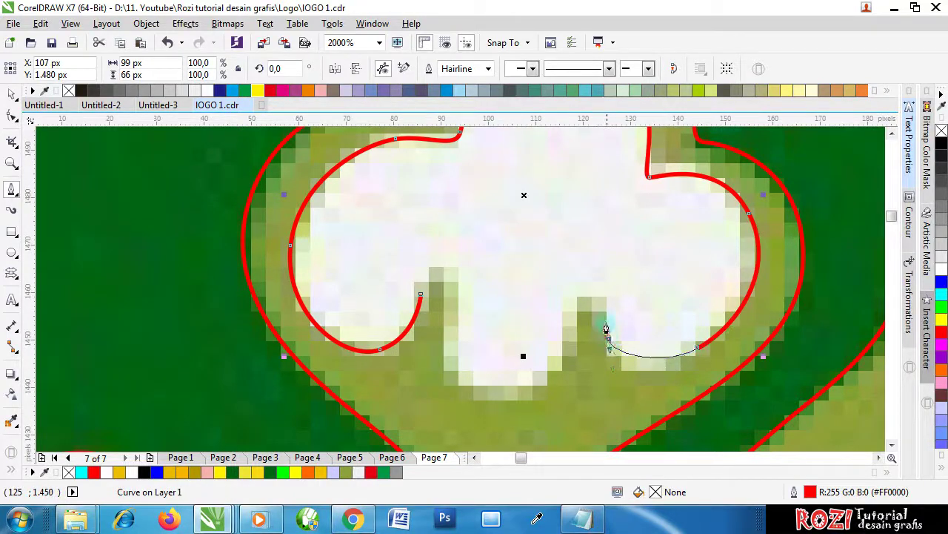
{"action": "left_click_drag", "start_coordinate": [607, 330], "coordinate": [572, 290]}
Trace the flower's bottom petal and join the outline back to its starting node at the lower-left notch
{"action": "left_click", "coordinate": [560, 356]}
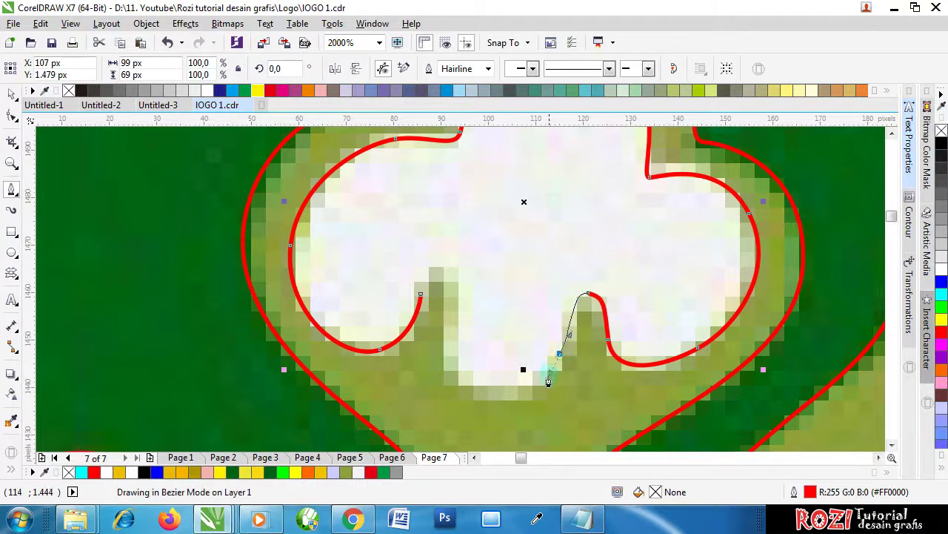
{"action": "left_click_drag", "start_coordinate": [465, 390], "coordinate": [438, 379]}
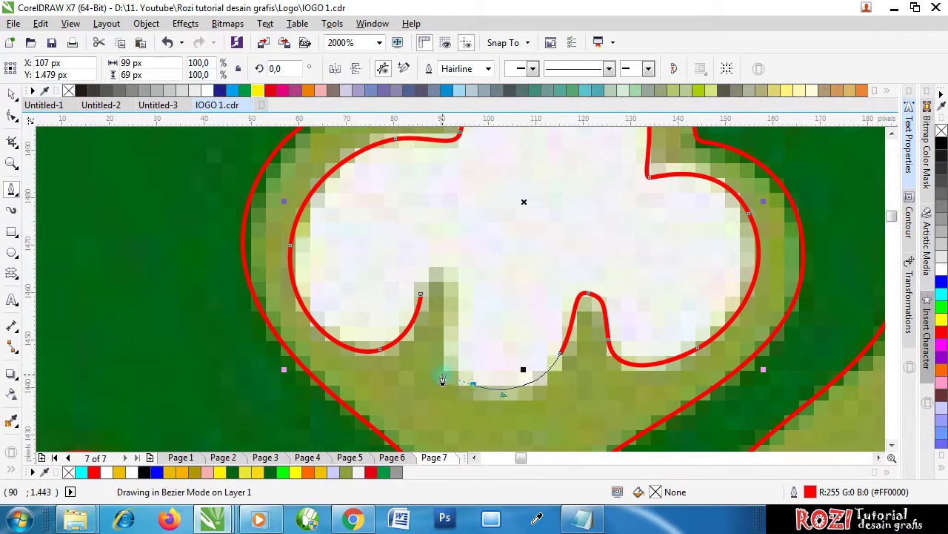
{"action": "left_click_drag", "start_coordinate": [464, 284], "coordinate": [436, 255]}
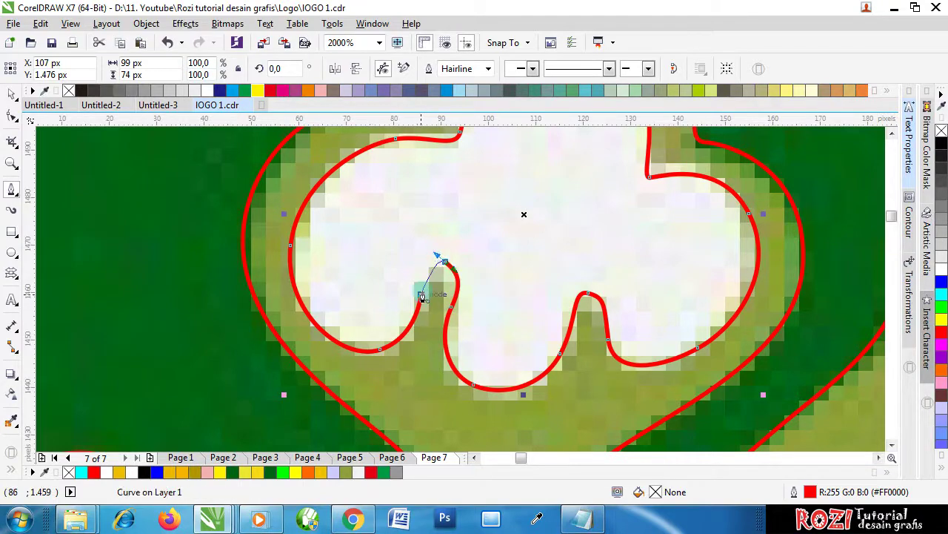
{"action": "left_click_drag", "start_coordinate": [422, 295], "coordinate": [424, 276]}
{"action": "scroll", "coordinate": [504, 307], "scroll_direction": "down", "scroll_amount": 2}
{"action": "scroll", "coordinate": [505, 334], "scroll_direction": "up", "scroll_amount": 1}
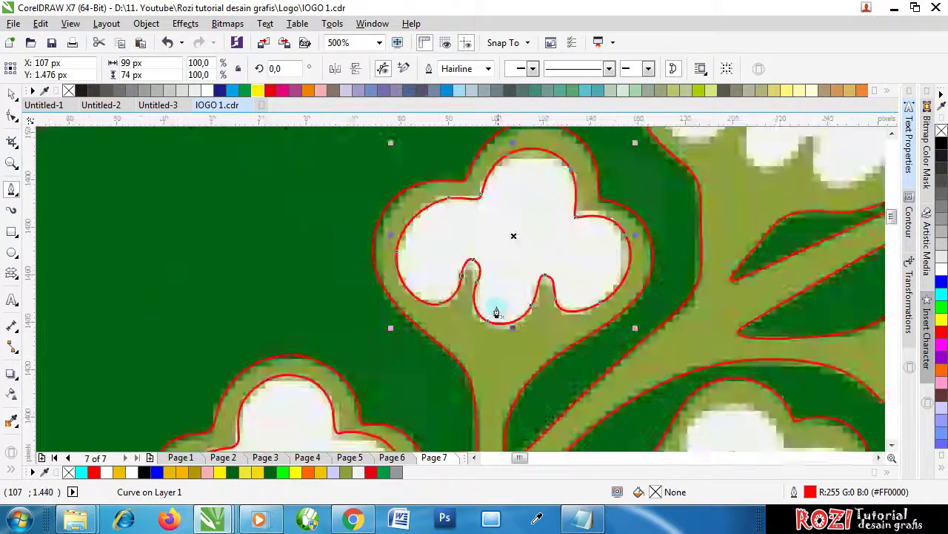
Undo the closing segment and close the outline again with a rounder curve over the lower-left notch
{"action": "scroll", "coordinate": [497, 312], "scroll_direction": "up", "scroll_amount": 2}
{"action": "scroll", "coordinate": [434, 208], "scroll_direction": "down", "scroll_amount": 1}
{"action": "scroll", "coordinate": [445, 215], "scroll_direction": "up", "scroll_amount": 2}
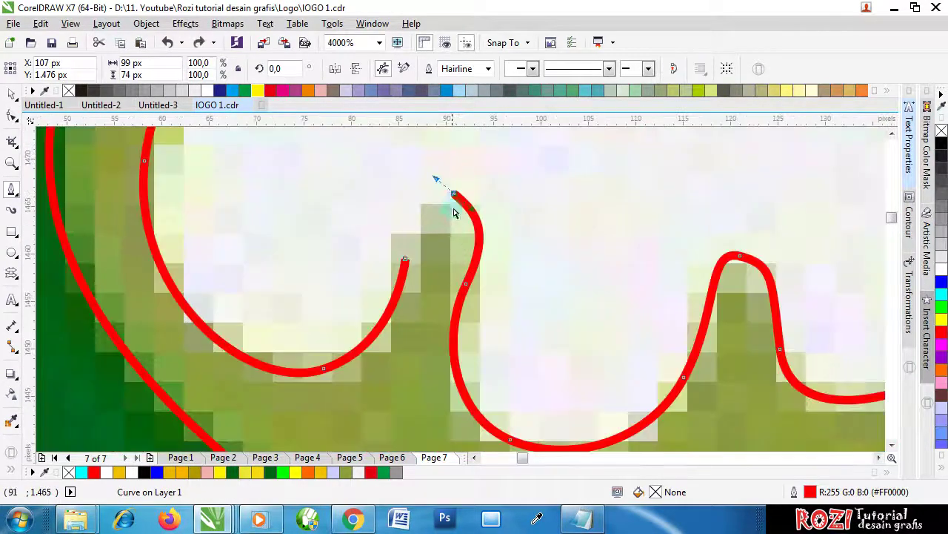
{"action": "left_click", "coordinate": [454, 195]}
{"action": "mouse_move", "coordinate": [405, 259]}
{"action": "left_mouse_down"}
{"action": "mouse_move", "coordinate": [383, 199]}
{"action": "mouse_move", "coordinate": [400, 192]}
{"action": "left_mouse_up"}
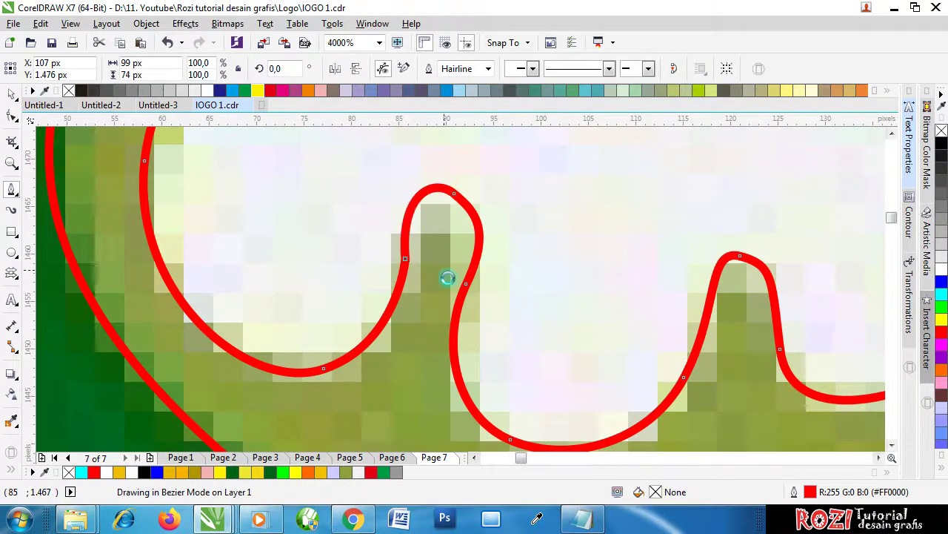
Start a Bezier outline at the lower-left notch of the topmost left flower and trace around its left petal
{"action": "scroll", "coordinate": [452, 276], "scroll_direction": "down", "scroll_amount": 3}
{"action": "scroll", "coordinate": [518, 274], "scroll_direction": "up", "scroll_amount": 1}
{"action": "scroll", "coordinate": [531, 261], "scroll_direction": "up", "scroll_amount": 5}
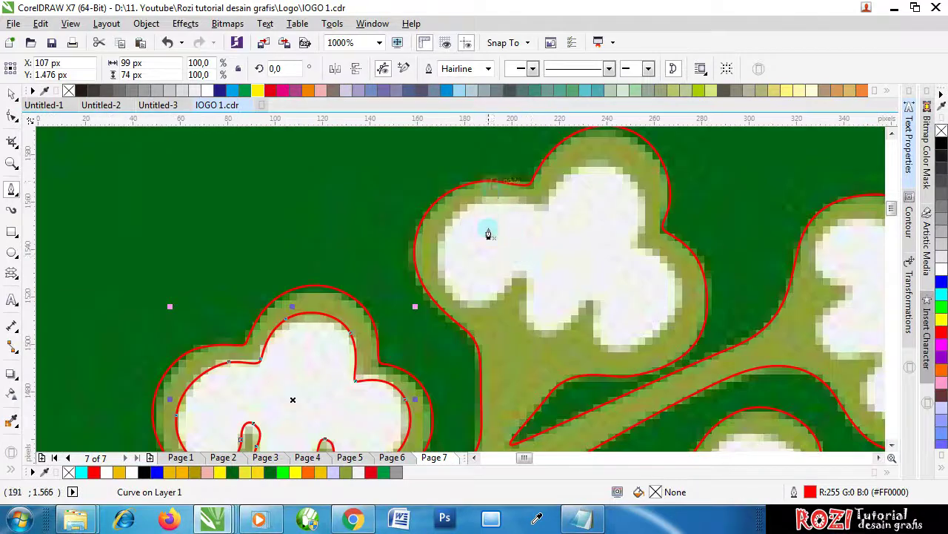
{"action": "left_click", "coordinate": [532, 340]}
{"action": "left_click_drag", "start_coordinate": [459, 383], "coordinate": [430, 387]}
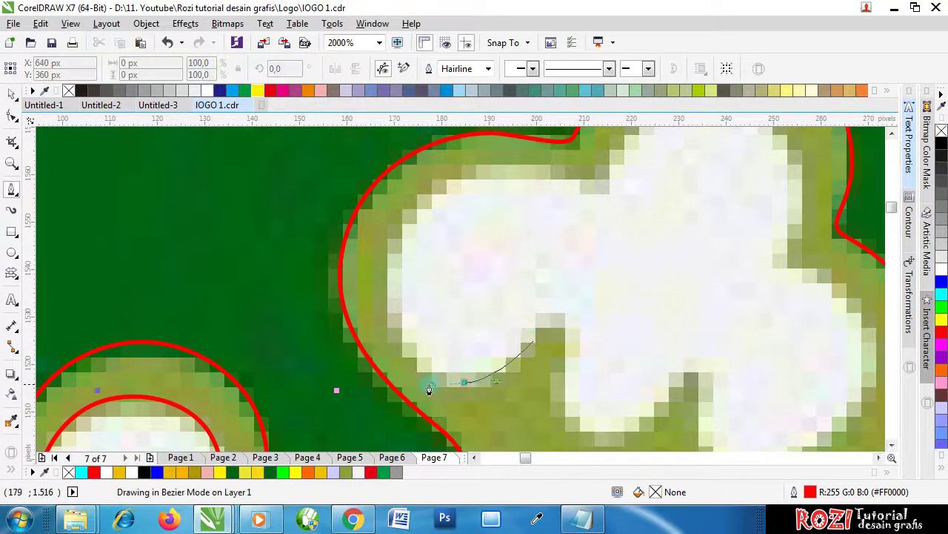
{"action": "left_click_drag", "start_coordinate": [380, 280], "coordinate": [384, 222]}
{"action": "left_click_drag", "start_coordinate": [481, 171], "coordinate": [526, 163]}
Extend the outline around the flower's top petal to the notch above its right petal
{"action": "mouse_move", "coordinate": [583, 186]}
{"action": "left_mouse_down"}
{"action": "mouse_move", "coordinate": [600, 189]}
{"action": "mouse_move", "coordinate": [676, 142]}
{"action": "left_mouse_up"}
{"action": "scroll", "coordinate": [623, 276], "scroll_direction": "down", "scroll_amount": 1}
{"action": "scroll", "coordinate": [640, 209], "scroll_direction": "up", "scroll_amount": 1}
{"action": "left_click_drag", "start_coordinate": [773, 234], "coordinate": [732, 330]}
Trace the right and bottom petals with their notches and close the flower's outline at about 103 by 81 px
{"action": "scroll", "coordinate": [704, 239], "scroll_direction": "down", "scroll_amount": 2}
{"action": "scroll", "coordinate": [741, 289], "scroll_direction": "up", "scroll_amount": 2}
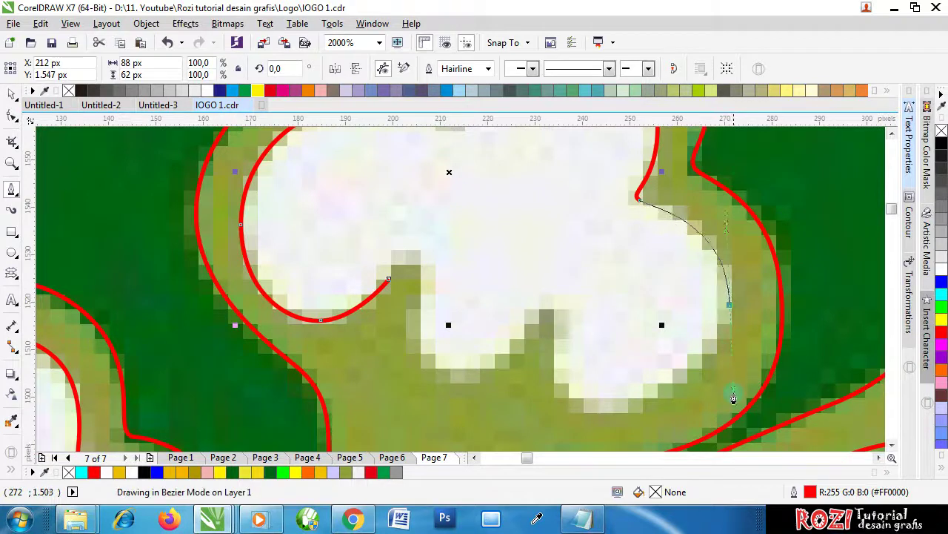
{"action": "left_click_drag", "start_coordinate": [565, 400], "coordinate": [550, 378]}
{"action": "left_click_drag", "start_coordinate": [544, 308], "coordinate": [449, 388]}
{"action": "left_click_drag", "start_coordinate": [416, 328], "coordinate": [419, 238]}
{"action": "left_click_drag", "start_coordinate": [388, 279], "coordinate": [429, 245]}
{"action": "scroll", "coordinate": [457, 291], "scroll_direction": "down", "scroll_amount": 2}
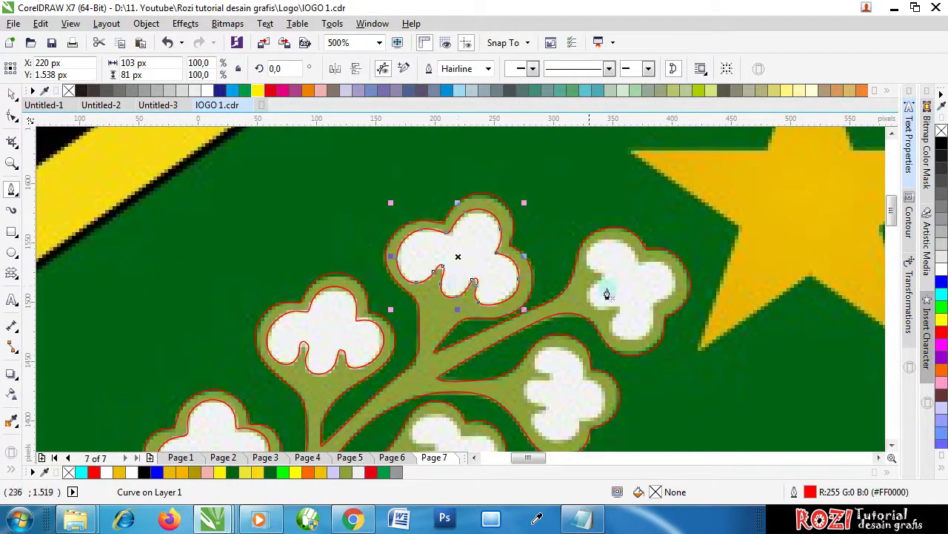
{"action": "scroll", "coordinate": [661, 284], "scroll_direction": "up", "scroll_amount": 2}
{"action": "scroll", "coordinate": [642, 292], "scroll_direction": "down", "scroll_amount": 1}
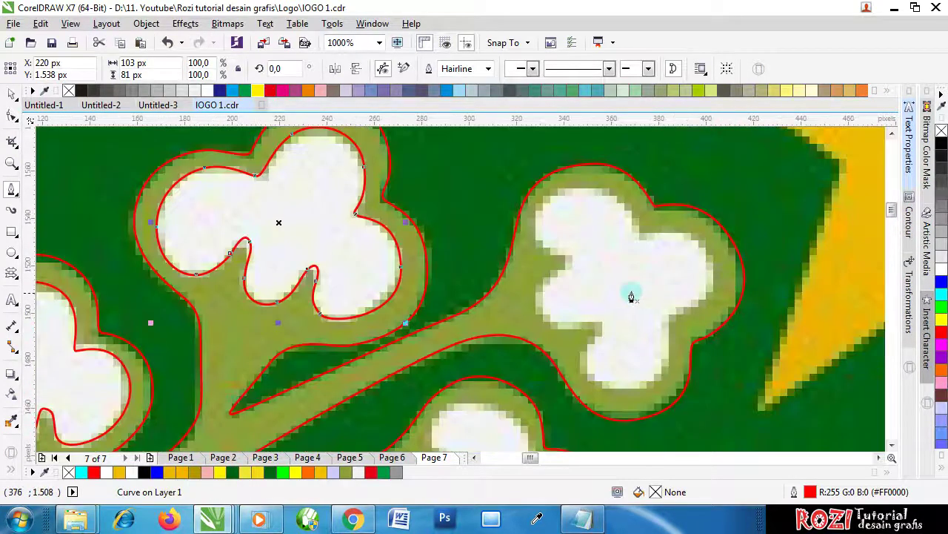
{"action": "scroll", "coordinate": [631, 292], "scroll_direction": "up", "scroll_amount": 1}
{"action": "left_click", "coordinate": [547, 270]}
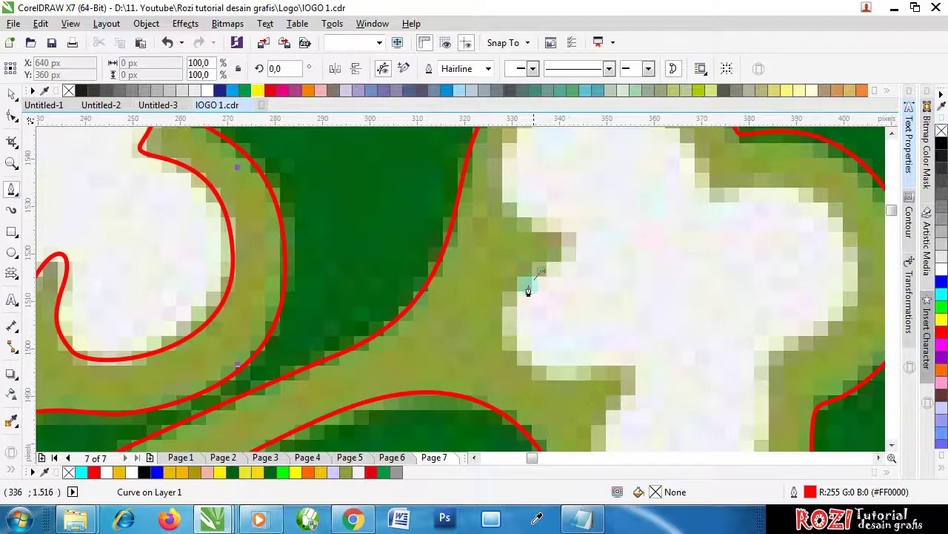
{"action": "left_click", "coordinate": [515, 337]}
{"action": "key", "text": "ctrl+z"}
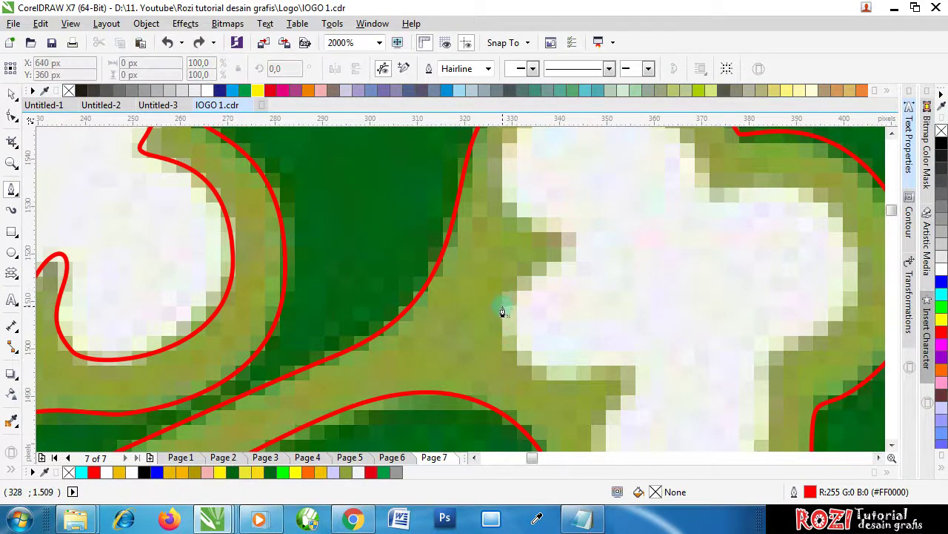
Start a Bezier outline on the left petal of the flower beside the star and trace its lower-left notch and bottom petal
{"action": "left_click", "coordinate": [503, 307]}
{"action": "left_click_drag", "start_coordinate": [564, 389], "coordinate": [608, 365]}
{"action": "scroll", "coordinate": [635, 360], "scroll_direction": "down", "scroll_amount": 1}
{"action": "scroll", "coordinate": [630, 400], "scroll_direction": "up", "scroll_amount": 1}
{"action": "scroll", "coordinate": [615, 370], "scroll_direction": "down", "scroll_amount": 1}
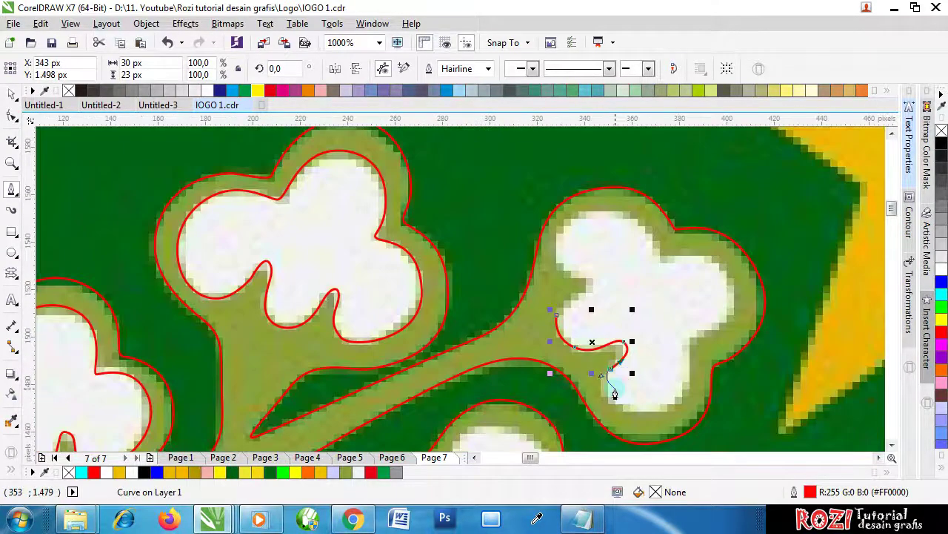
{"action": "scroll", "coordinate": [617, 379], "scroll_direction": "up", "scroll_amount": 1}
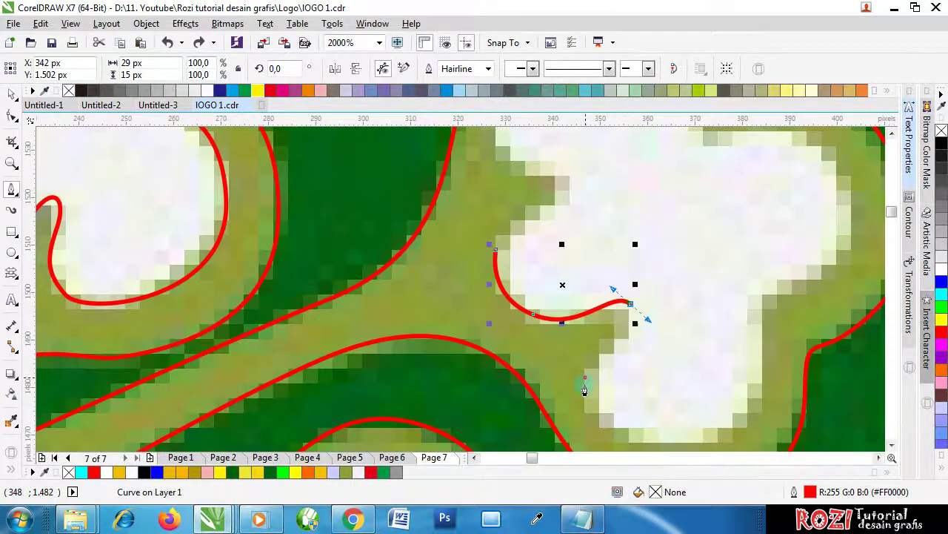
{"action": "scroll", "coordinate": [597, 400], "scroll_direction": "down", "scroll_amount": 1}
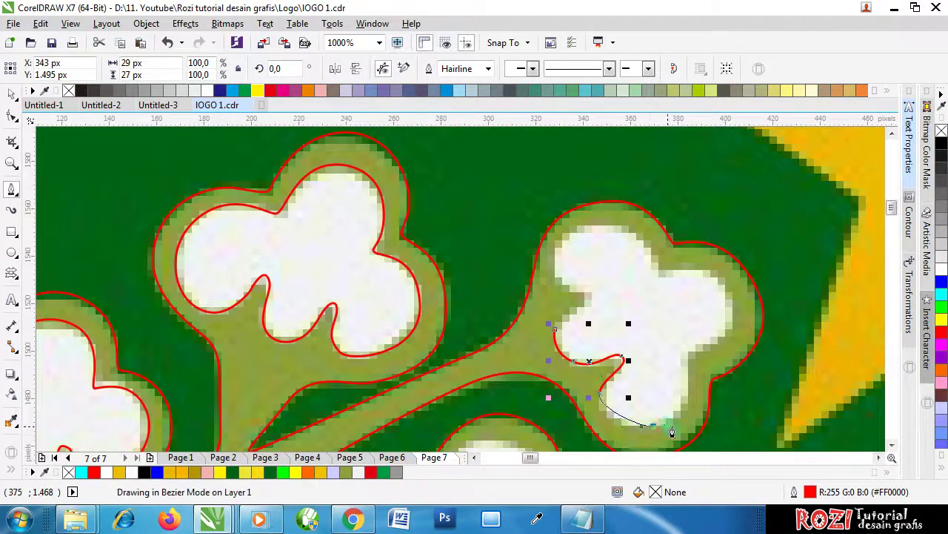
{"action": "left_click_drag", "start_coordinate": [690, 426], "coordinate": [689, 424]}
Extend the outline through the lower-right notch and around the right petal of the flower beside the star
{"action": "scroll", "coordinate": [694, 388], "scroll_direction": "up", "scroll_amount": 1}
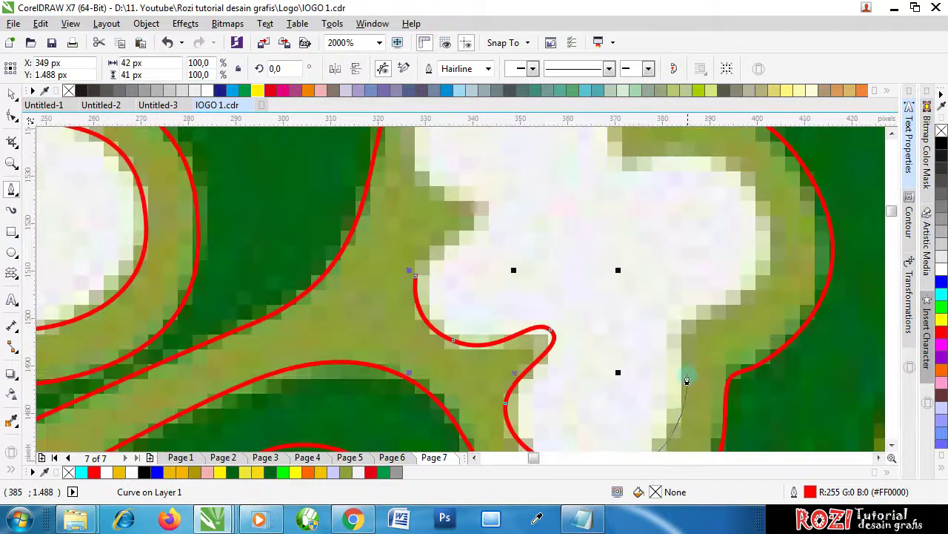
{"action": "left_click_drag", "start_coordinate": [683, 354], "coordinate": [707, 314]}
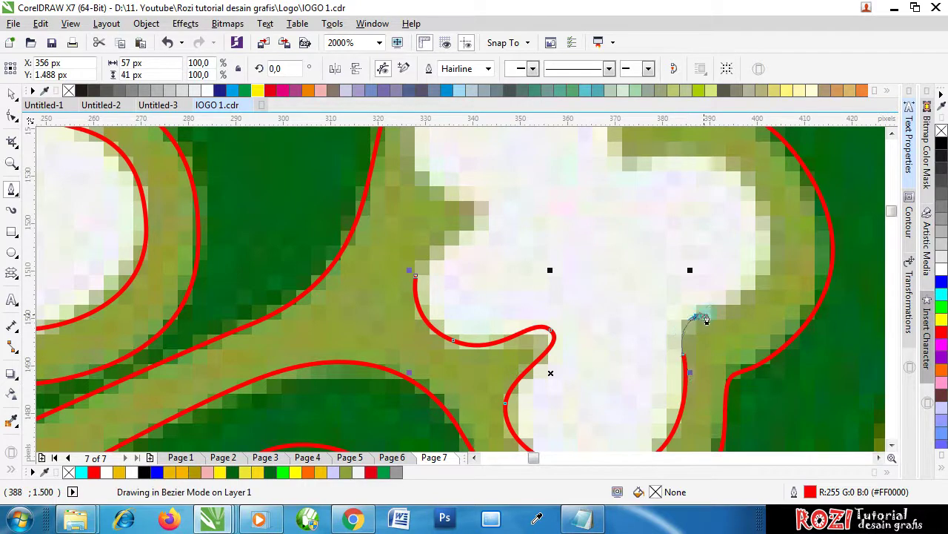
{"action": "scroll", "coordinate": [734, 317], "scroll_direction": "down", "scroll_amount": 3}
{"action": "scroll", "coordinate": [741, 304], "scroll_direction": "up", "scroll_amount": 2}
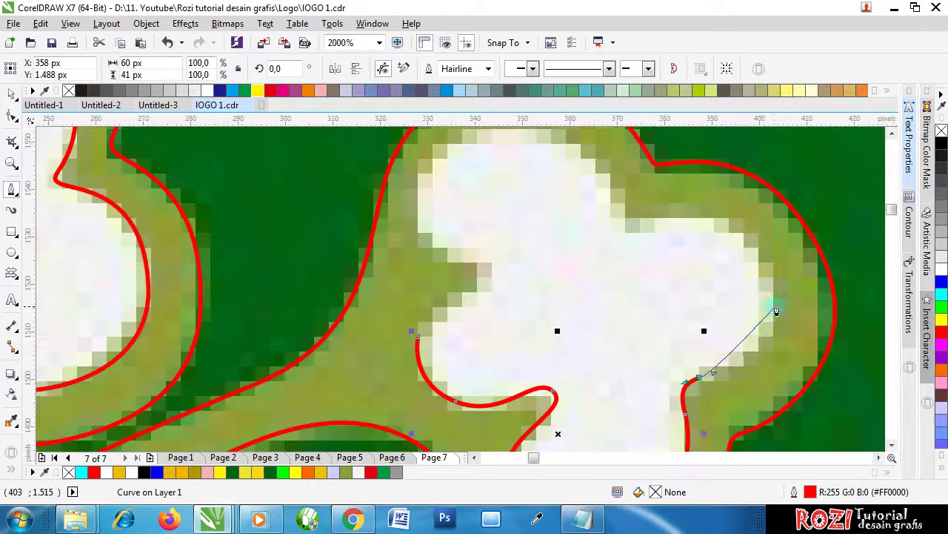
{"action": "left_click_drag", "start_coordinate": [775, 306], "coordinate": [781, 250]}
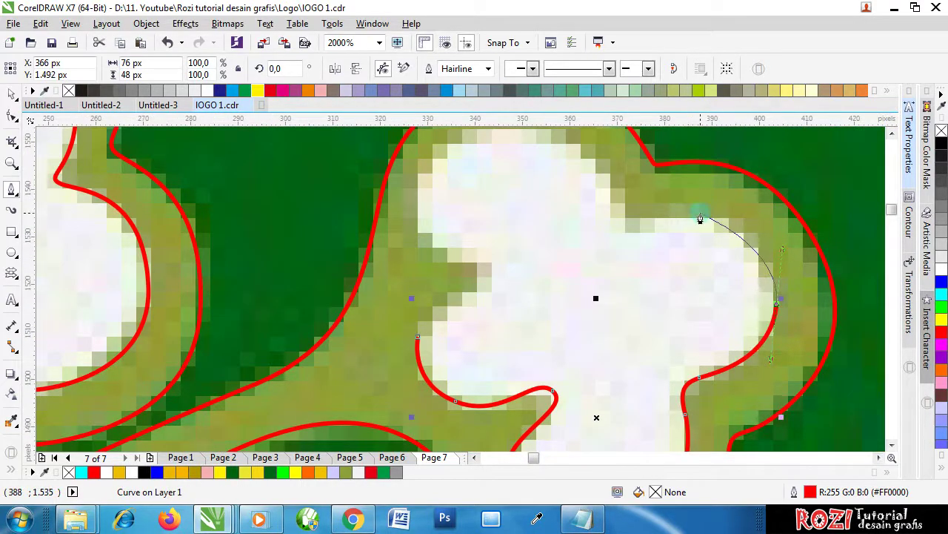
{"action": "left_click_drag", "start_coordinate": [700, 219], "coordinate": [614, 211]}
Trace from the upper-right notch over the flower's top petal, undoing and redrawing the nodes on its left side
{"action": "scroll", "coordinate": [624, 237], "scroll_direction": "down", "scroll_amount": 1}
{"action": "scroll", "coordinate": [579, 187], "scroll_direction": "up", "scroll_amount": 1}
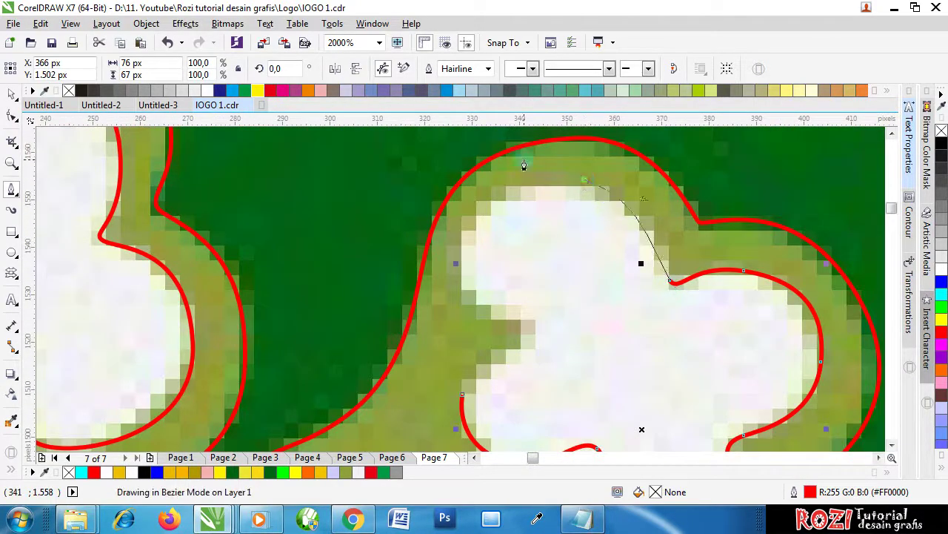
{"action": "left_click_drag", "start_coordinate": [502, 158], "coordinate": [496, 158]}
{"action": "left_click_drag", "start_coordinate": [452, 278], "coordinate": [460, 344]}
{"action": "key", "text": "ctrl+z"}
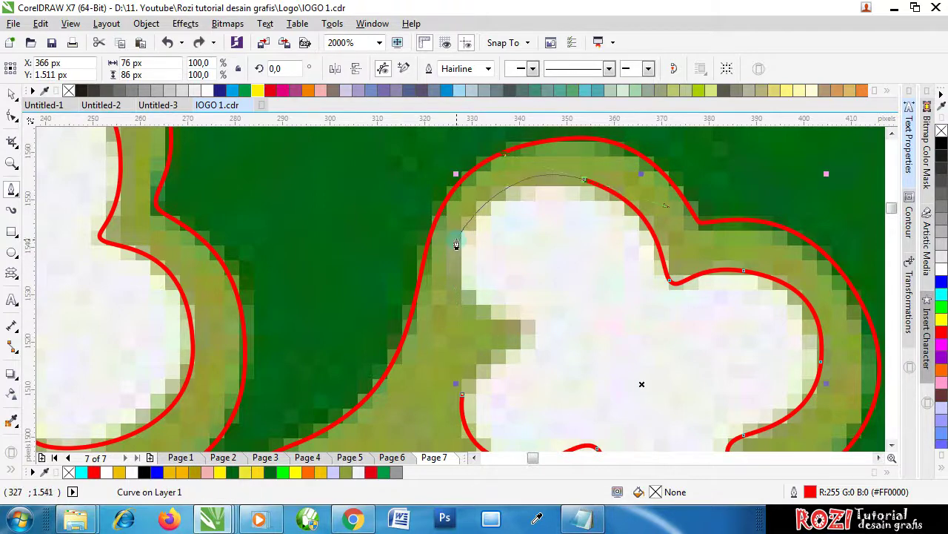
{"action": "left_click_drag", "start_coordinate": [456, 240], "coordinate": [462, 314]}
{"action": "key", "text": "ctrl+z"}
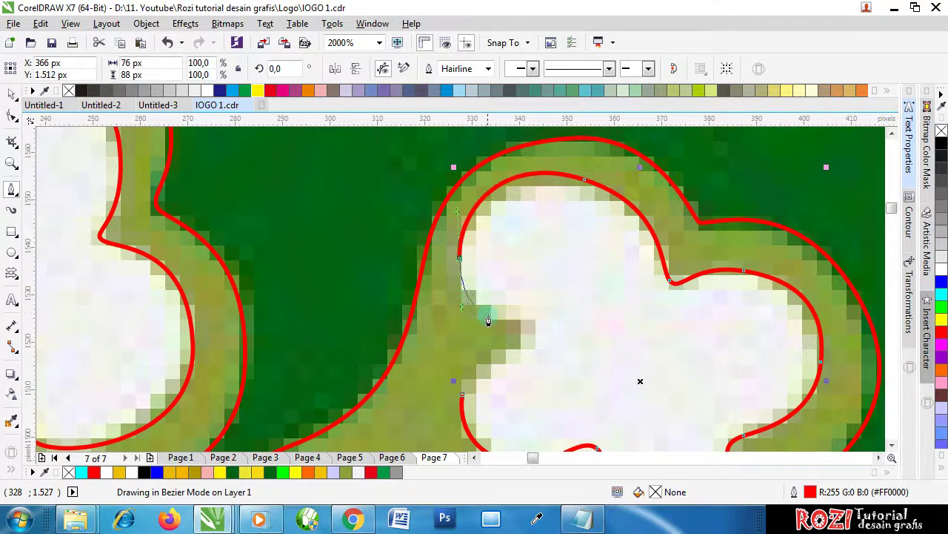
Trace the flower's upper-left notch and close the outline on the left petal at about 76 by 88 px
{"action": "left_click_drag", "start_coordinate": [522, 323], "coordinate": [523, 359]}
{"action": "left_click_drag", "start_coordinate": [464, 395], "coordinate": [490, 353]}
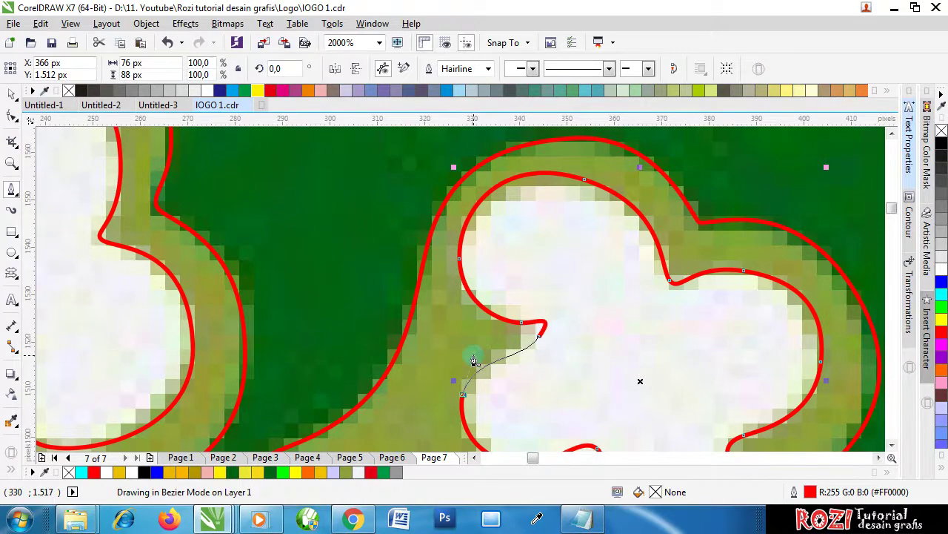
{"action": "left_click_drag", "start_coordinate": [473, 360], "coordinate": [487, 318]}
{"action": "scroll", "coordinate": [489, 296], "scroll_direction": "down", "scroll_amount": 5}
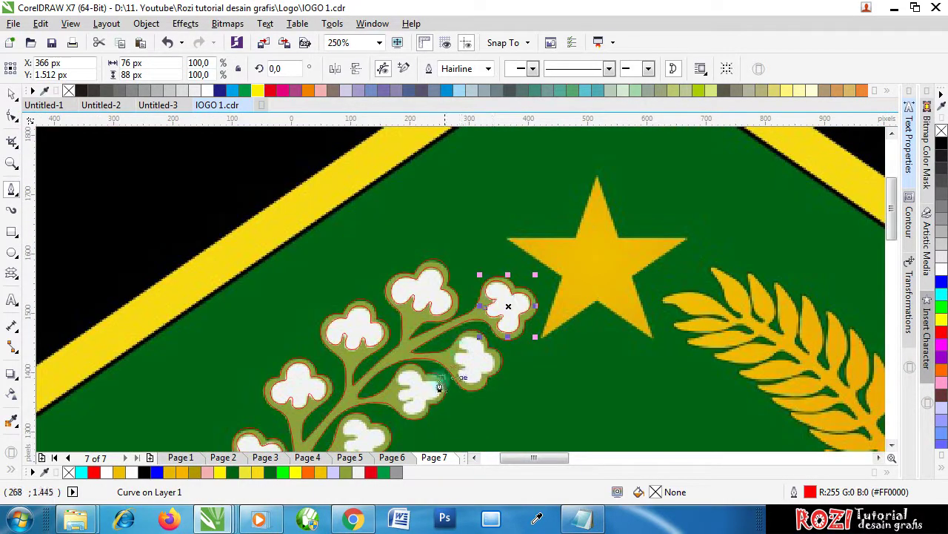
Start a Bezier outline on the bottom petal of the next flower below and trace around that petal and the lower-right notch
{"action": "scroll", "coordinate": [475, 318], "scroll_direction": "down", "scroll_amount": 3}
{"action": "scroll", "coordinate": [486, 339], "scroll_direction": "up", "scroll_amount": 7}
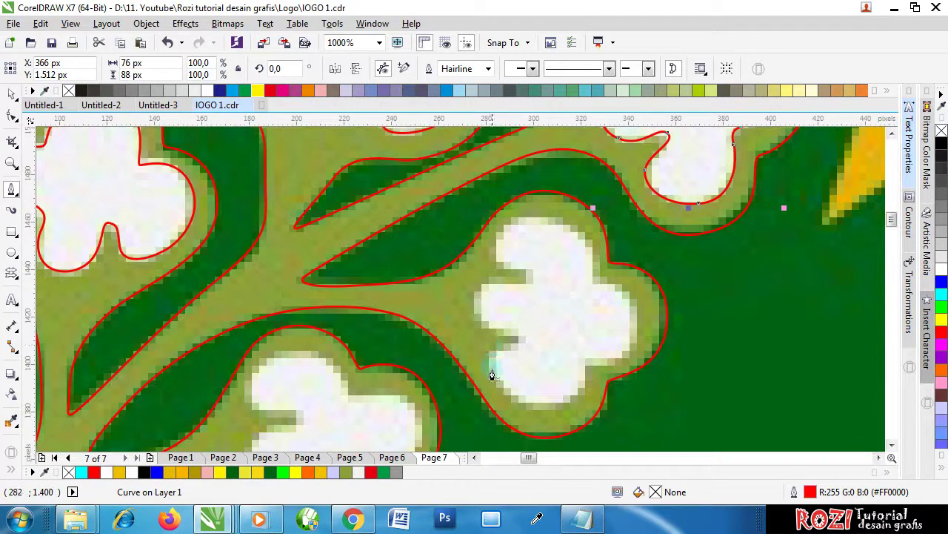
{"action": "left_click", "coordinate": [492, 375]}
{"action": "scroll", "coordinate": [537, 403], "scroll_direction": "up", "scroll_amount": 2}
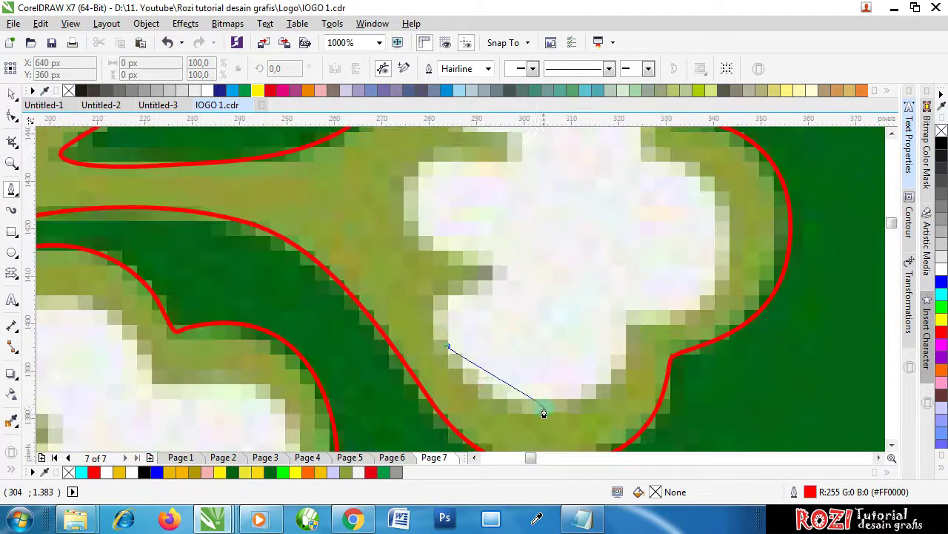
{"action": "left_click_drag", "start_coordinate": [540, 409], "coordinate": [606, 424]}
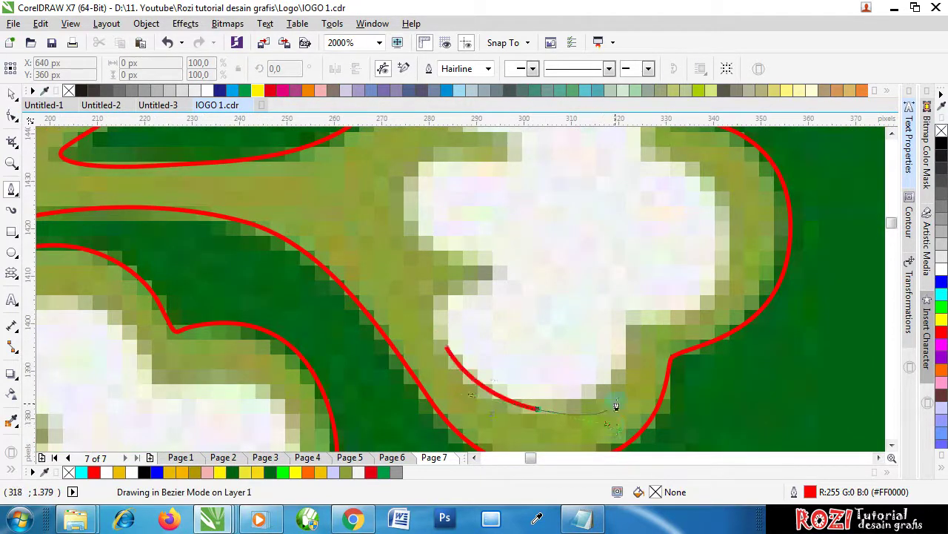
{"action": "key", "text": "space"}
{"action": "left_click_drag", "start_coordinate": [623, 337], "coordinate": [670, 318]}
{"action": "key", "text": "space"}
Extend the second right-hand flower's outline around the outer edge and top of its right petal
{"action": "left_click_drag", "start_coordinate": [732, 264], "coordinate": [747, 221]}
{"action": "key", "text": "space"}
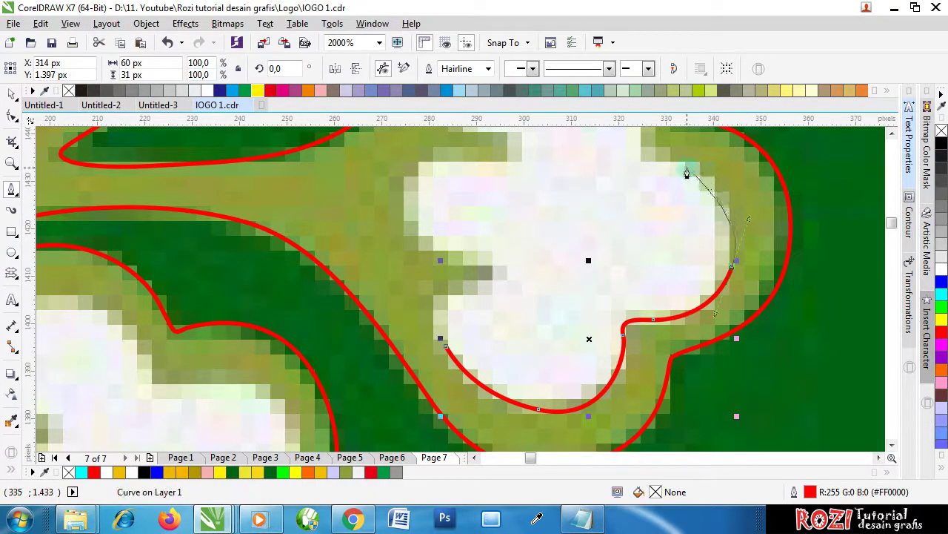
{"action": "left_click_drag", "start_coordinate": [684, 166], "coordinate": [641, 169]}
{"action": "key", "text": "space"}
{"action": "scroll", "coordinate": [641, 240], "scroll_direction": "down", "scroll_amount": 5}
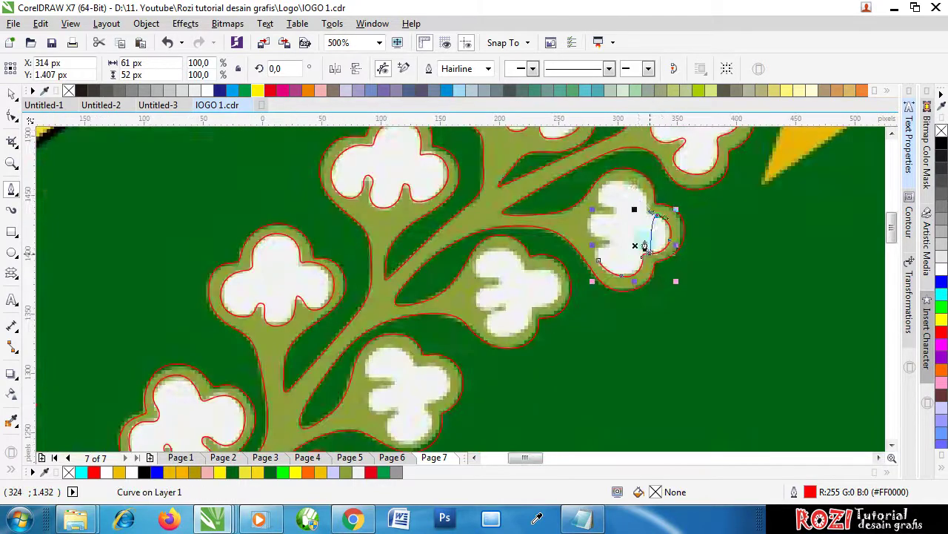
{"action": "scroll", "coordinate": [698, 205], "scroll_direction": "up", "scroll_amount": 5}
Trace the upper-right notch, top petal, upper-left notch and left petal of the second right-hand flower
{"action": "left_click_drag", "start_coordinate": [695, 297], "coordinate": [695, 272]}
{"action": "left_click_drag", "start_coordinate": [636, 194], "coordinate": [578, 159]}
{"action": "left_click_drag", "start_coordinate": [511, 215], "coordinate": [495, 230]}
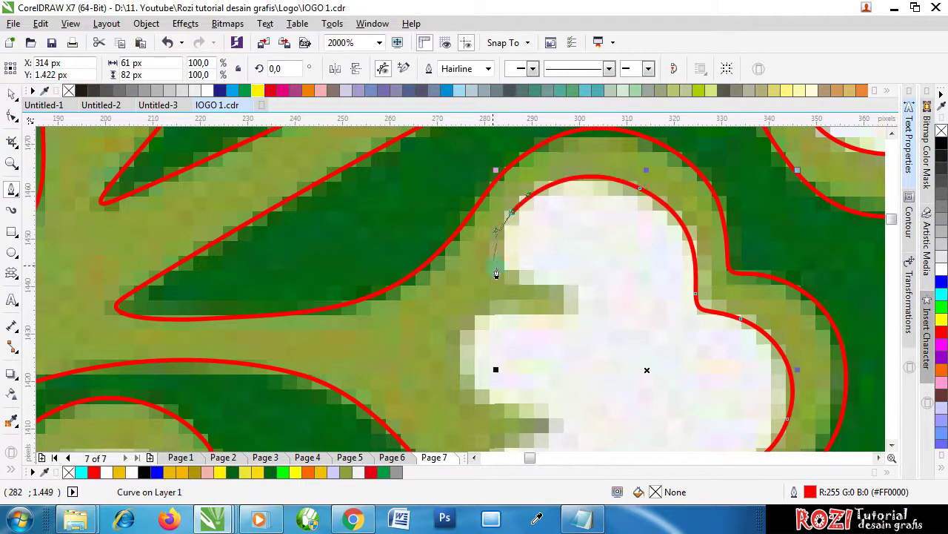
{"action": "left_click_drag", "start_coordinate": [518, 282], "coordinate": [522, 318]}
{"action": "left_click_drag", "start_coordinate": [459, 333], "coordinate": [516, 407]}
{"action": "scroll", "coordinate": [589, 296], "scroll_direction": "down", "scroll_amount": 3}
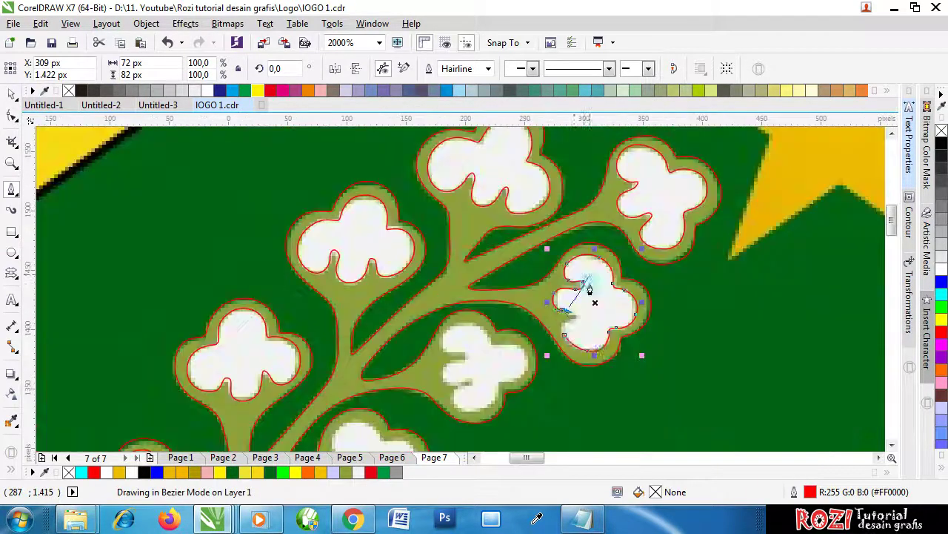
Trace the lower-left notch with a redrawn segment and close the flower's outline at about 72 by 82 px
{"action": "scroll", "coordinate": [578, 312], "scroll_direction": "up", "scroll_amount": 3}
{"action": "left_click_drag", "start_coordinate": [594, 274], "coordinate": [590, 291]}
{"action": "key", "text": "ctrl+z"}
{"action": "left_click_drag", "start_coordinate": [584, 259], "coordinate": [528, 315]}
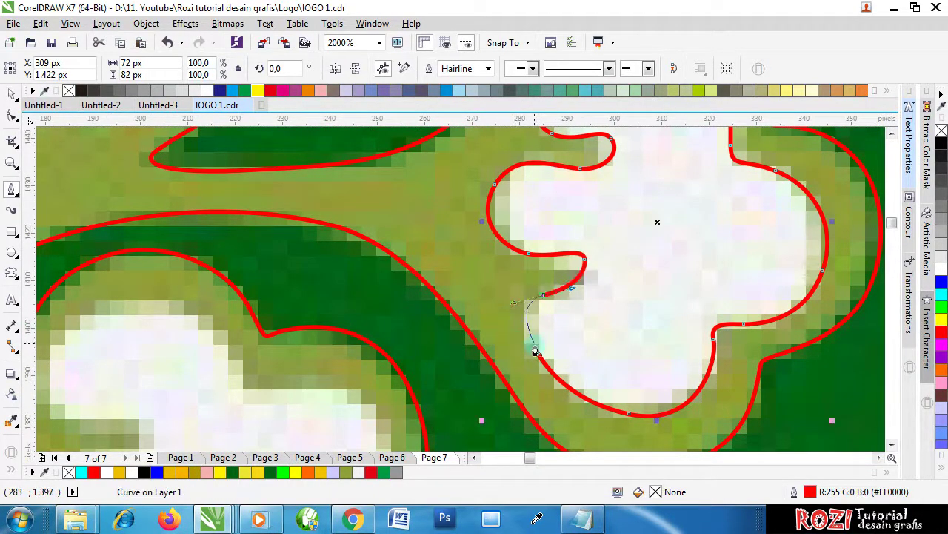
{"action": "left_click", "coordinate": [532, 345]}
{"action": "scroll", "coordinate": [537, 326], "scroll_direction": "down", "scroll_amount": 4}
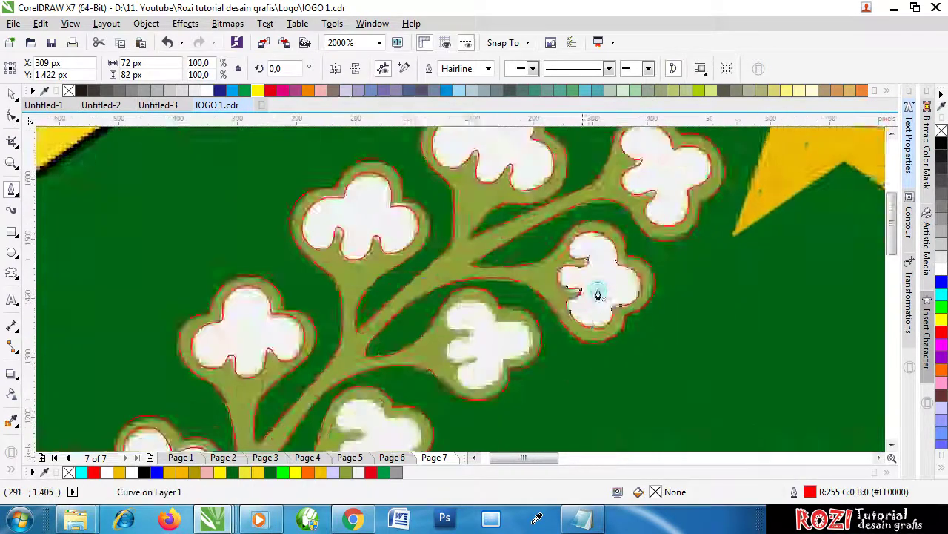
Start a Bezier outline on the left petal of the third right-hand flower and trace its lower-left notch to the bottom petal
{"action": "scroll", "coordinate": [533, 318], "scroll_direction": "up", "scroll_amount": 2}
{"action": "scroll", "coordinate": [521, 318], "scroll_direction": "up", "scroll_amount": 2}
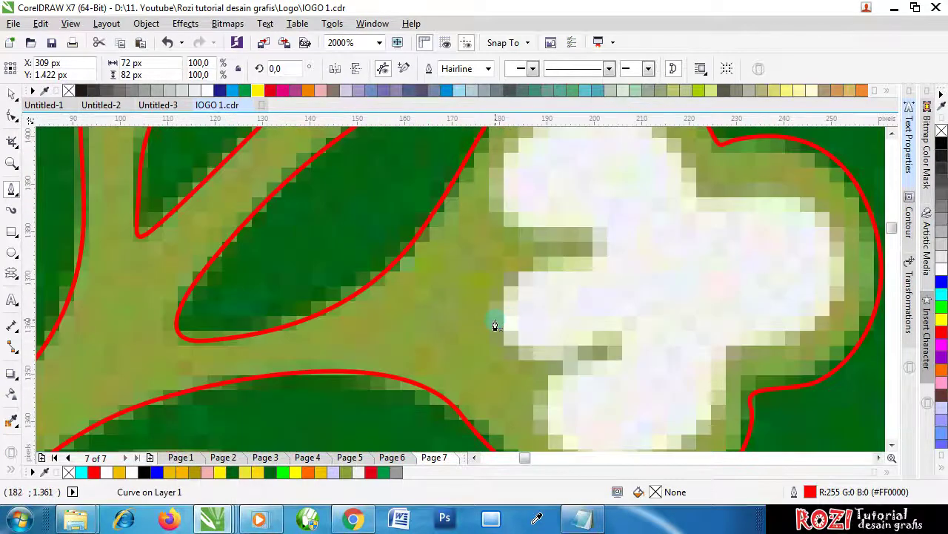
{"action": "left_click", "coordinate": [498, 311]}
{"action": "left_click_drag", "start_coordinate": [518, 346], "coordinate": [548, 361]}
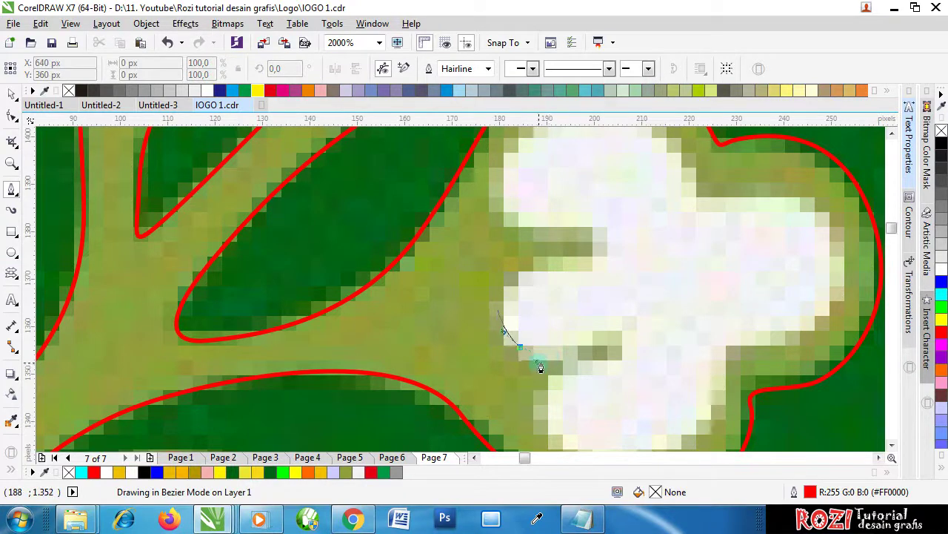
{"action": "left_click_drag", "start_coordinate": [593, 341], "coordinate": [544, 426]}
{"action": "scroll", "coordinate": [549, 376], "scroll_direction": "down", "scroll_amount": 1}
{"action": "scroll", "coordinate": [550, 392], "scroll_direction": "up", "scroll_amount": 1}
{"action": "scroll", "coordinate": [545, 394], "scroll_direction": "down", "scroll_amount": 1}
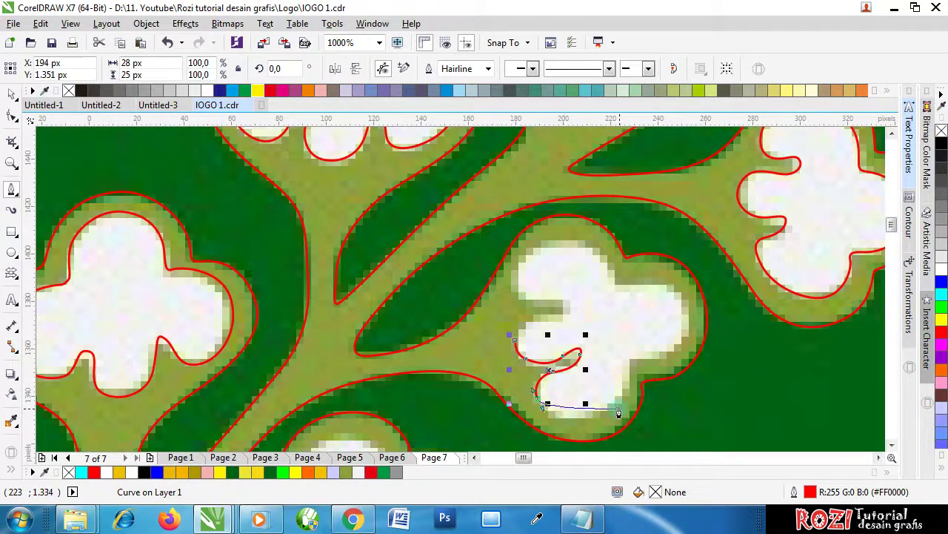
{"action": "left_click_drag", "start_coordinate": [619, 413], "coordinate": [638, 389]}
{"action": "scroll", "coordinate": [635, 384], "scroll_direction": "up", "scroll_amount": 1}
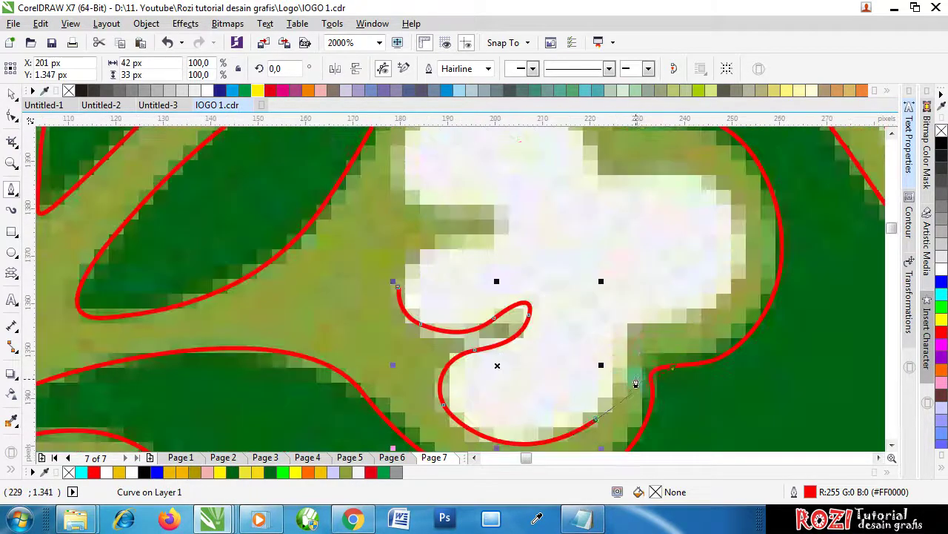
{"action": "key", "text": "ctrl+z"}
Trace the third right-hand flower's bottom petal, lower-right notch and the outer edge of its right petal
{"action": "scroll", "coordinate": [522, 409], "scroll_direction": "down", "scroll_amount": 1}
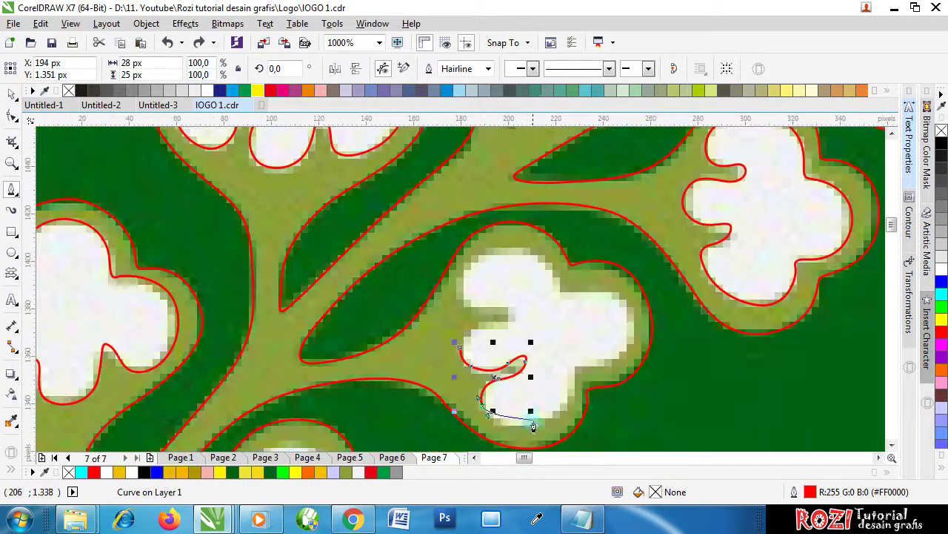
{"action": "scroll", "coordinate": [533, 428], "scroll_direction": "up", "scroll_amount": 1}
{"action": "left_click_drag", "start_coordinate": [530, 430], "coordinate": [578, 423]}
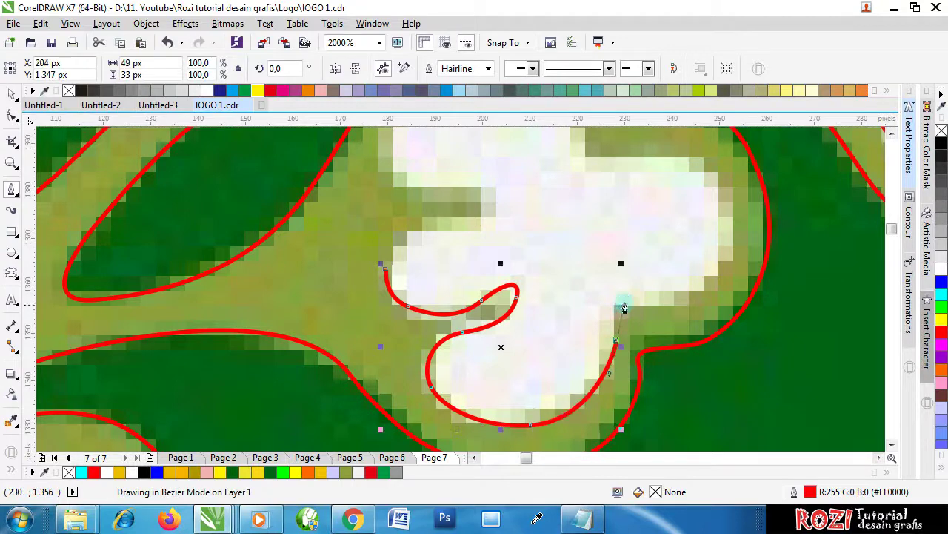
{"action": "left_click_drag", "start_coordinate": [640, 304], "coordinate": [662, 308]}
{"action": "left_click_drag", "start_coordinate": [741, 238], "coordinate": [689, 178]}
Extend the outline over the top of the right petal and through the notch above it
{"action": "scroll", "coordinate": [626, 220], "scroll_direction": "down", "scroll_amount": 2}
{"action": "scroll", "coordinate": [627, 220], "scroll_direction": "up", "scroll_amount": 2}
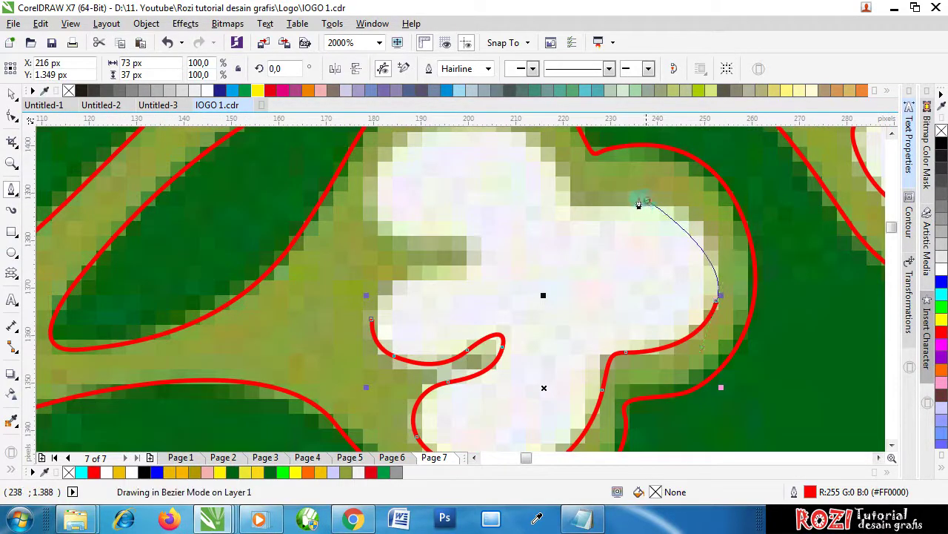
{"action": "key", "text": "space"}
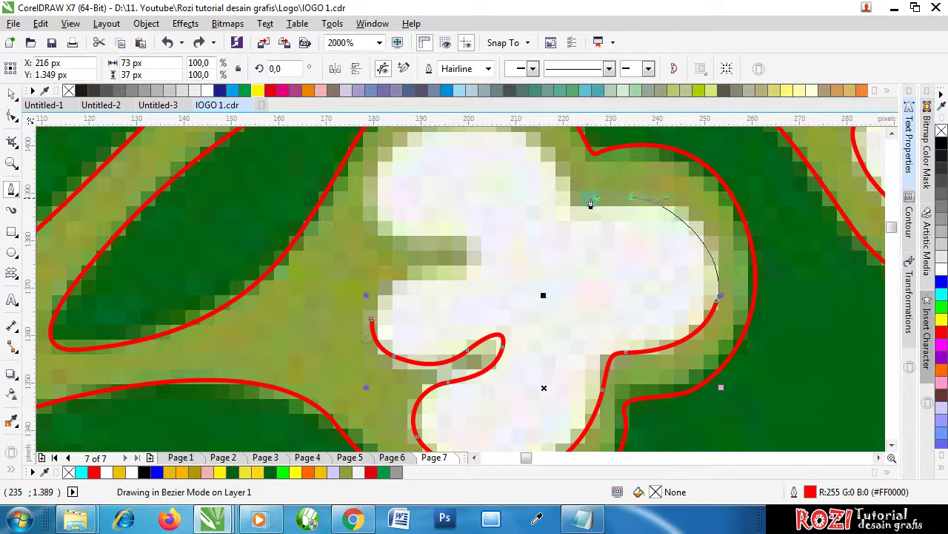
{"action": "left_click_drag", "start_coordinate": [632, 197], "coordinate": [553, 163]}
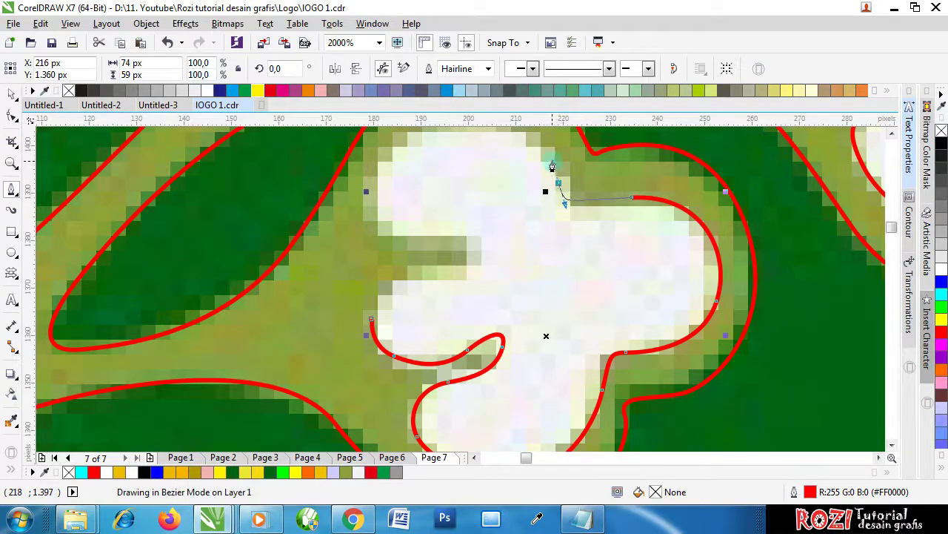
Trace the top petal and upper-left notch and close the third flower's outline at about 75 by 76 px
{"action": "scroll", "coordinate": [552, 189], "scroll_direction": "down", "scroll_amount": 4}
{"action": "scroll", "coordinate": [533, 193], "scroll_direction": "up", "scroll_amount": 4}
{"action": "left_click_drag", "start_coordinate": [542, 198], "coordinate": [476, 203]}
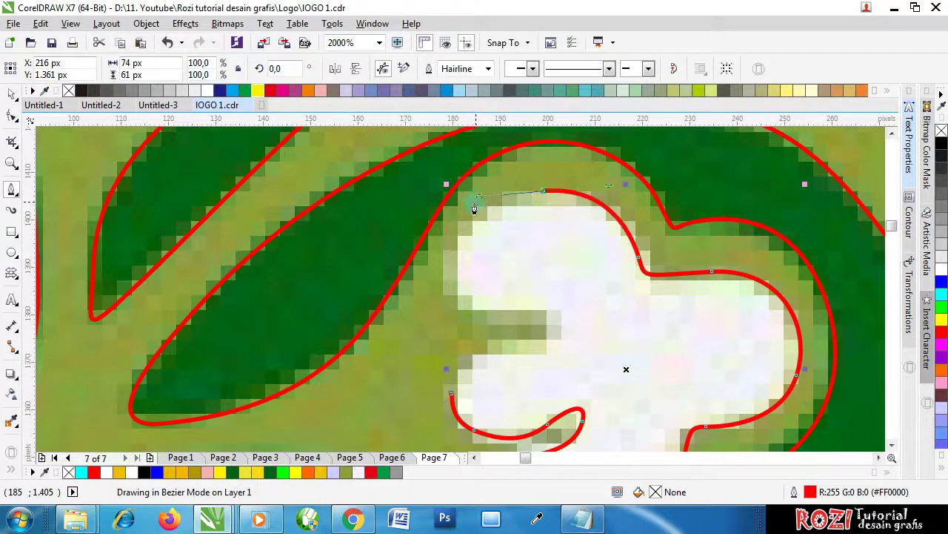
{"action": "left_click_drag", "start_coordinate": [446, 265], "coordinate": [442, 293]}
{"action": "mouse_move", "coordinate": [503, 321]}
{"action": "left_mouse_down"}
{"action": "mouse_move", "coordinate": [530, 311]}
{"action": "mouse_move", "coordinate": [558, 330]}
{"action": "mouse_move", "coordinate": [503, 356]}
{"action": "mouse_move", "coordinate": [464, 359]}
{"action": "left_mouse_up"}
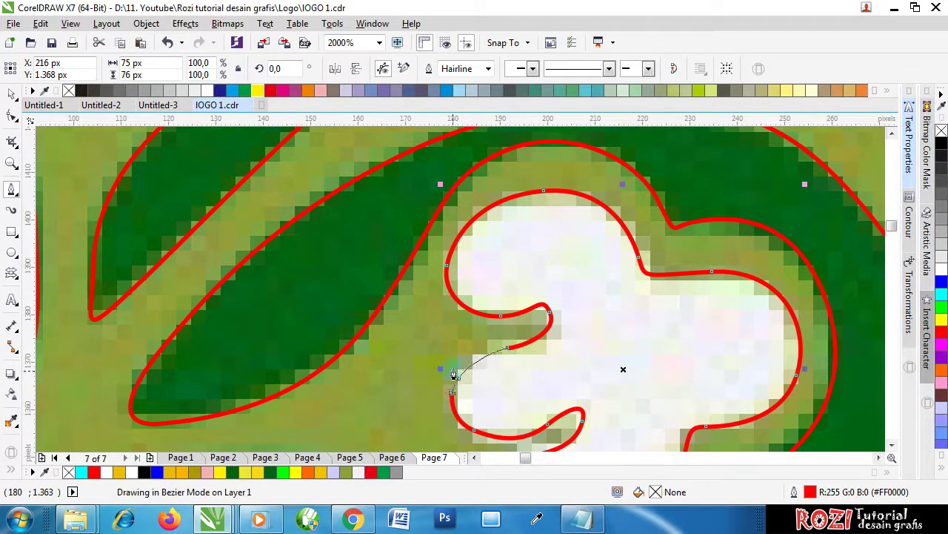
{"action": "left_click", "coordinate": [454, 366]}
{"action": "scroll", "coordinate": [546, 250], "scroll_direction": "down", "scroll_amount": 5}
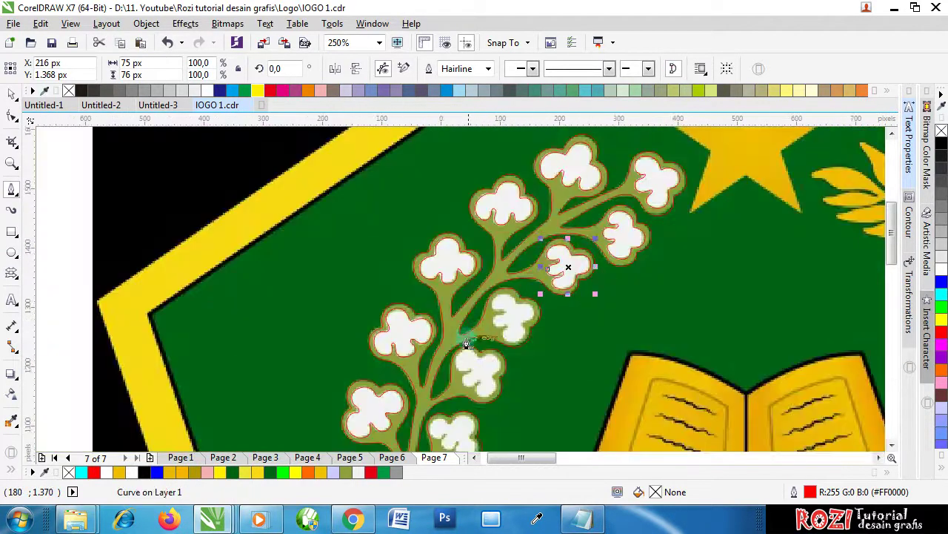
{"action": "scroll", "coordinate": [501, 314], "scroll_direction": "up", "scroll_amount": 4}
{"action": "scroll", "coordinate": [549, 358], "scroll_direction": "up", "scroll_amount": 1}
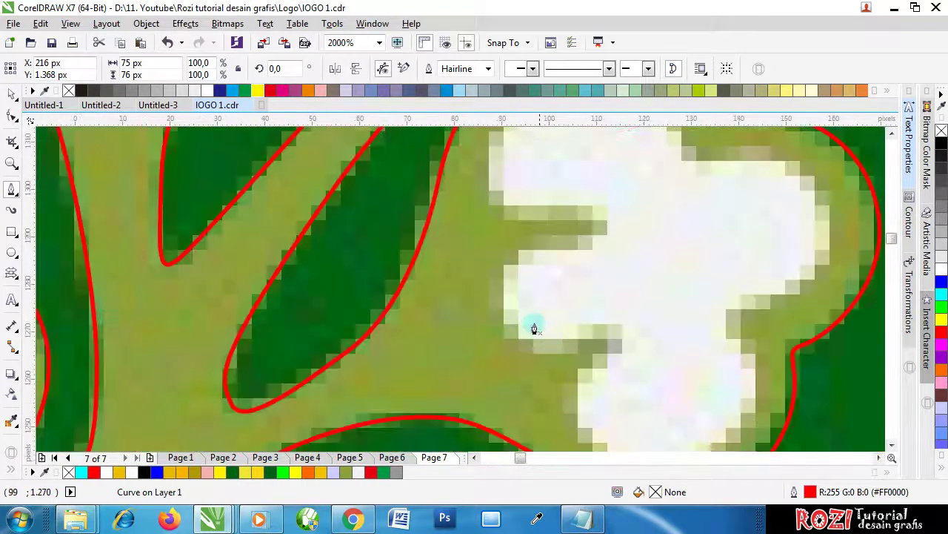
{"action": "left_click", "coordinate": [505, 265]}
{"action": "left_click_drag", "start_coordinate": [501, 335], "coordinate": [592, 394]}
{"action": "key", "text": "ctrl+z"}
Start a Bezier outline on the left petal of the fourth right-hand flower and trace its lower-left notch and bottom petal
{"action": "left_click", "coordinate": [502, 295]}
{"action": "scroll", "coordinate": [611, 312], "scroll_direction": "down", "scroll_amount": 1}
{"action": "scroll", "coordinate": [621, 358], "scroll_direction": "up", "scroll_amount": 1}
{"action": "scroll", "coordinate": [594, 350], "scroll_direction": "up", "scroll_amount": 1}
{"action": "scroll", "coordinate": [476, 343], "scroll_direction": "down", "scroll_amount": 2}
{"action": "scroll", "coordinate": [478, 342], "scroll_direction": "up", "scroll_amount": 2}
{"action": "scroll", "coordinate": [660, 364], "scroll_direction": "down", "scroll_amount": 2}
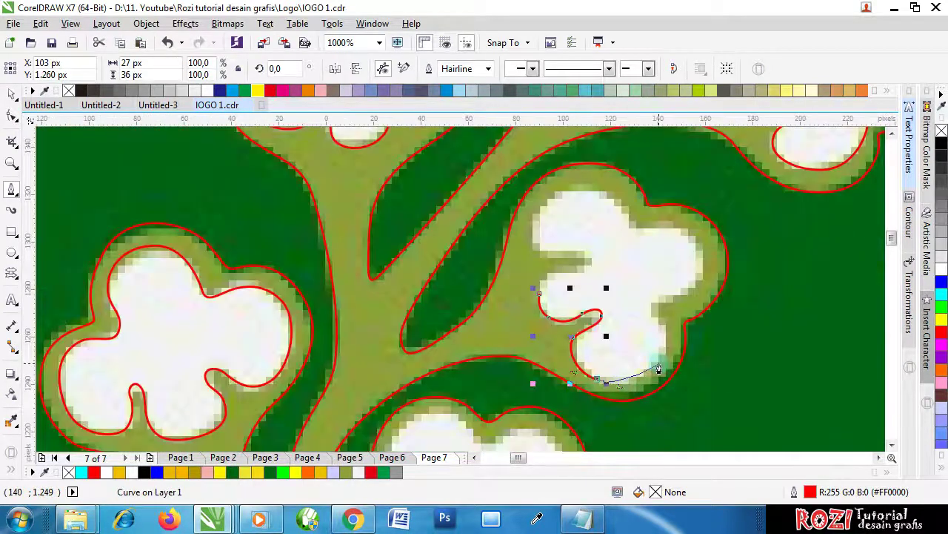
{"action": "scroll", "coordinate": [661, 366], "scroll_direction": "up", "scroll_amount": 1}
{"action": "left_click_drag", "start_coordinate": [663, 362], "coordinate": [702, 318]}
Trace the fourth right-hand flower's lower-right notch and its right petal up to the petal's upper edge
{"action": "left_click_drag", "start_coordinate": [654, 270], "coordinate": [708, 231]}
{"action": "scroll", "coordinate": [706, 249], "scroll_direction": "down", "scroll_amount": 2}
{"action": "scroll", "coordinate": [704, 215], "scroll_direction": "up", "scroll_amount": 2}
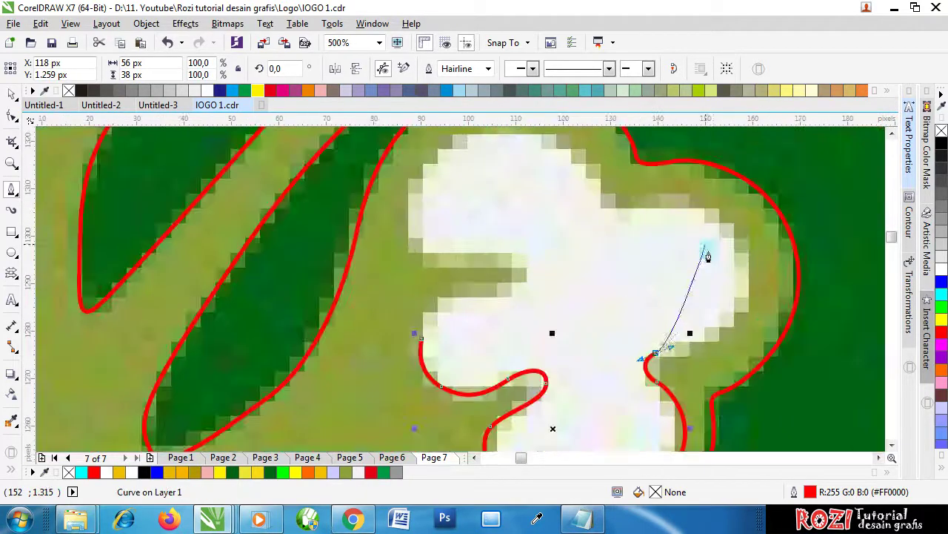
{"action": "left_click_drag", "start_coordinate": [732, 324], "coordinate": [773, 215]}
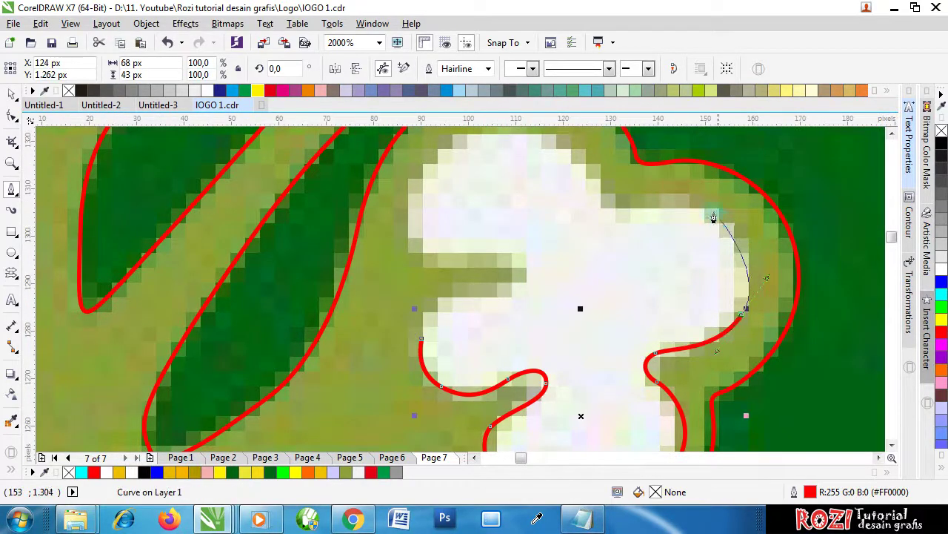
{"action": "left_click_drag", "start_coordinate": [656, 184], "coordinate": [657, 180]}
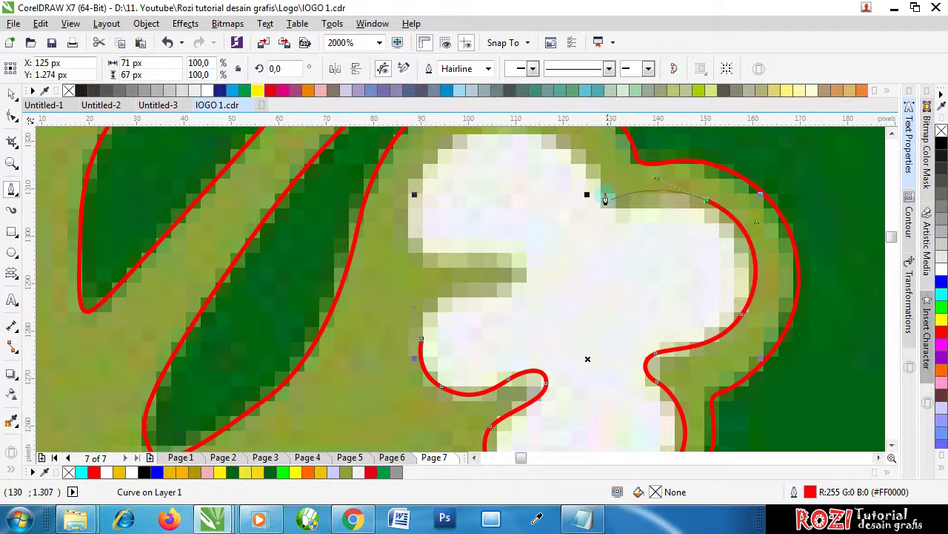
Trace the upper-right notch, top petal and upper-left notch and close the fourth flower's outline at about 74 by 83 px
{"action": "scroll", "coordinate": [589, 206], "scroll_direction": "down", "scroll_amount": 3}
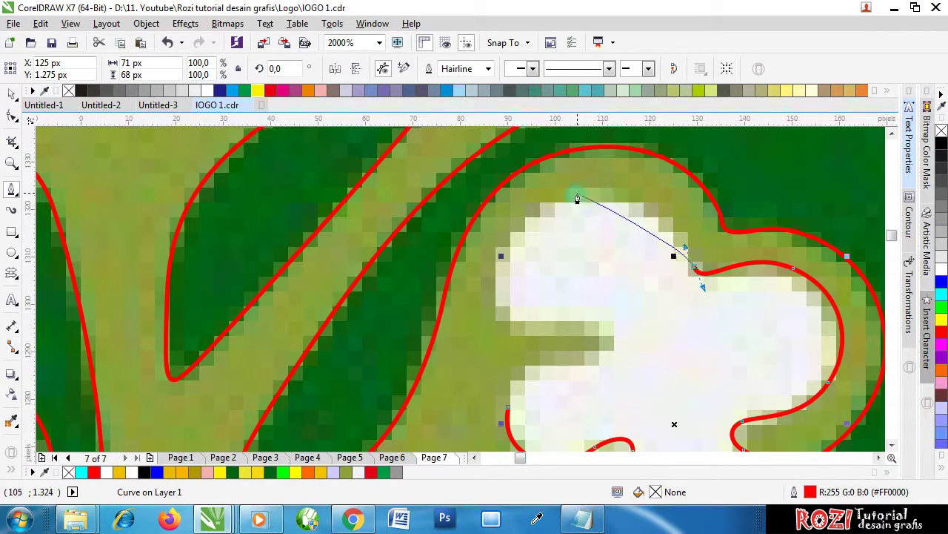
{"action": "left_click_drag", "start_coordinate": [577, 197], "coordinate": [501, 185]}
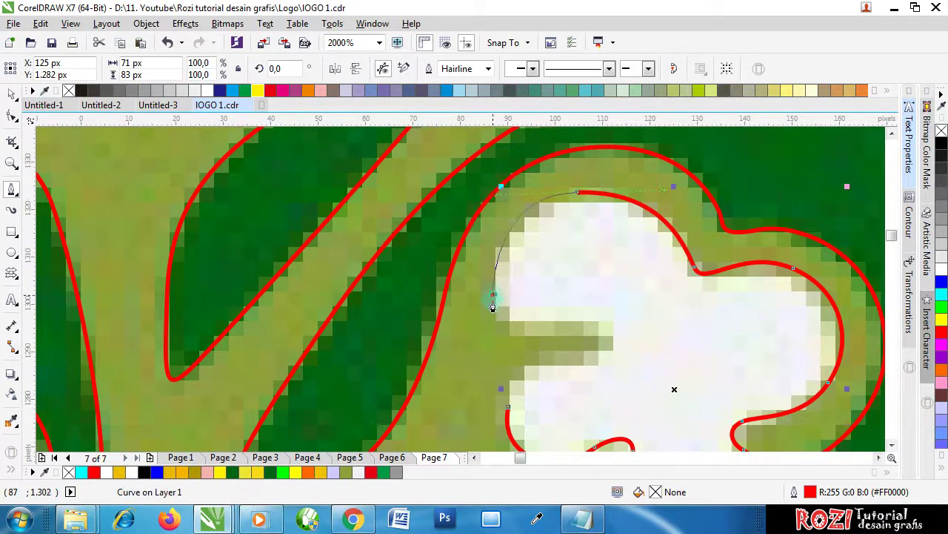
{"action": "mouse_move", "coordinate": [493, 297]}
{"action": "left_mouse_down"}
{"action": "mouse_move", "coordinate": [494, 323]}
{"action": "mouse_move", "coordinate": [525, 357]}
{"action": "left_mouse_up"}
{"action": "key", "text": "ctrl+z"}
{"action": "mouse_move", "coordinate": [607, 323]}
{"action": "left_mouse_down"}
{"action": "mouse_move", "coordinate": [609, 361]}
{"action": "mouse_move", "coordinate": [551, 371]}
{"action": "left_mouse_up"}
{"action": "left_click_drag", "start_coordinate": [509, 406], "coordinate": [516, 380]}
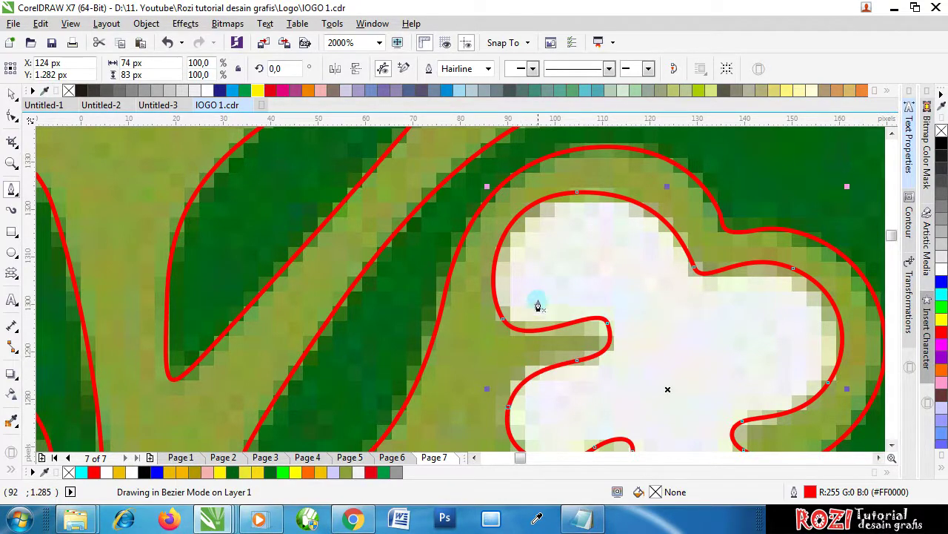
Re-close the fourth flower's outline at its left petal and delete the surplus node on that petal's outer edge
{"action": "scroll", "coordinate": [538, 303], "scroll_direction": "down", "scroll_amount": 5}
{"action": "scroll", "coordinate": [525, 358], "scroll_direction": "up", "scroll_amount": 4}
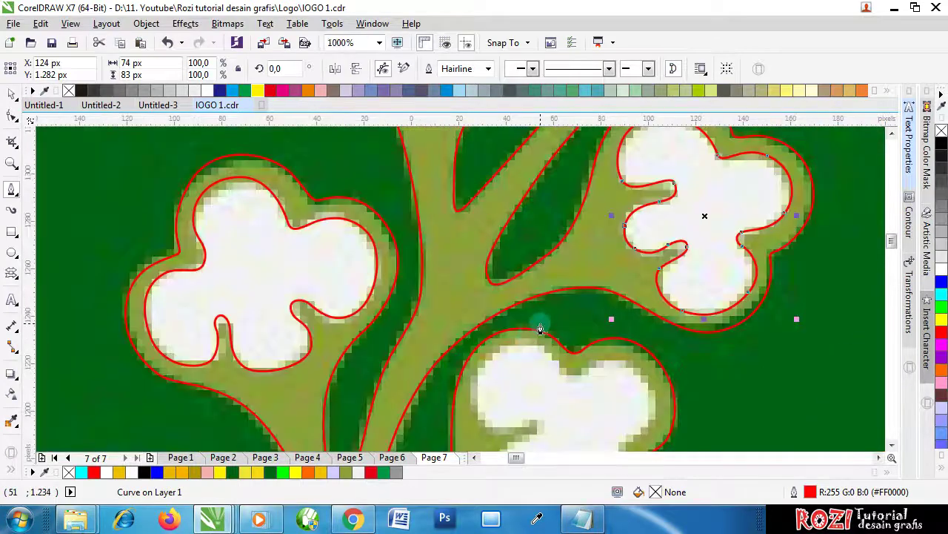
{"action": "scroll", "coordinate": [649, 219], "scroll_direction": "up", "scroll_amount": 1}
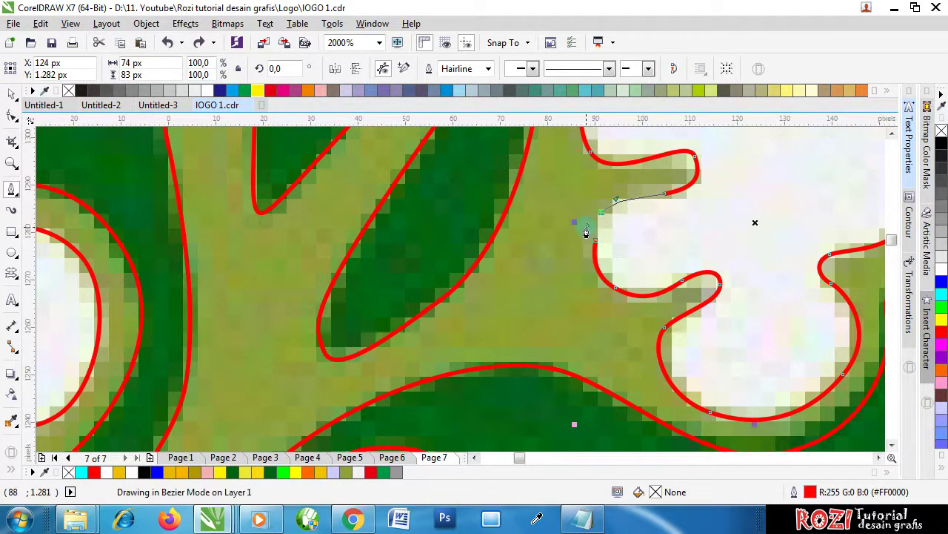
{"action": "left_click", "coordinate": [595, 239]}
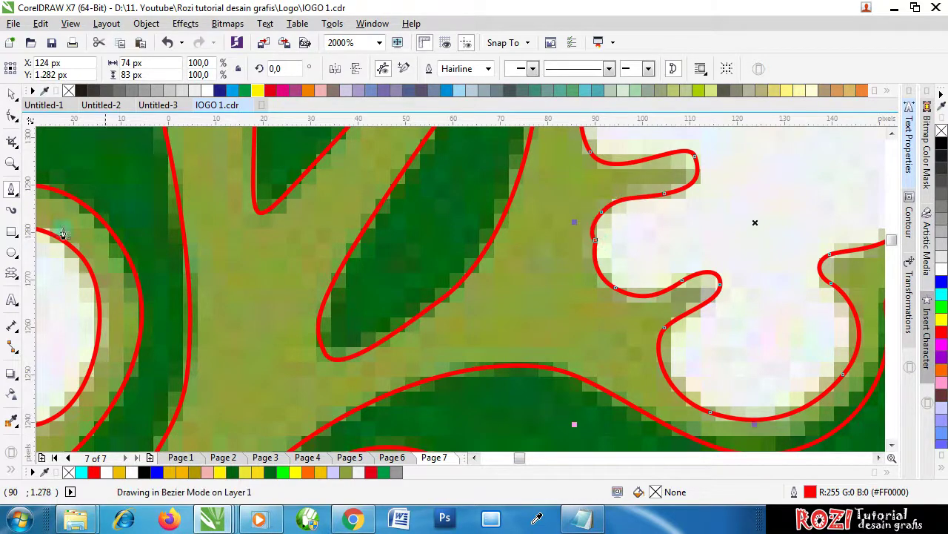
{"action": "left_click", "coordinate": [11, 115]}
{"action": "left_click", "coordinate": [593, 240]}
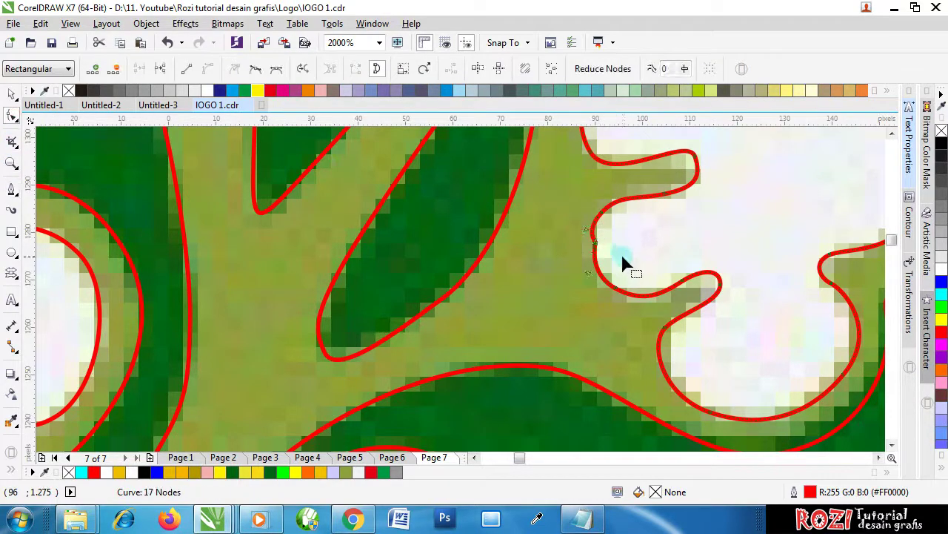
{"action": "key", "text": "Delete"}
{"action": "scroll", "coordinate": [539, 223], "scroll_direction": "down", "scroll_amount": 2}
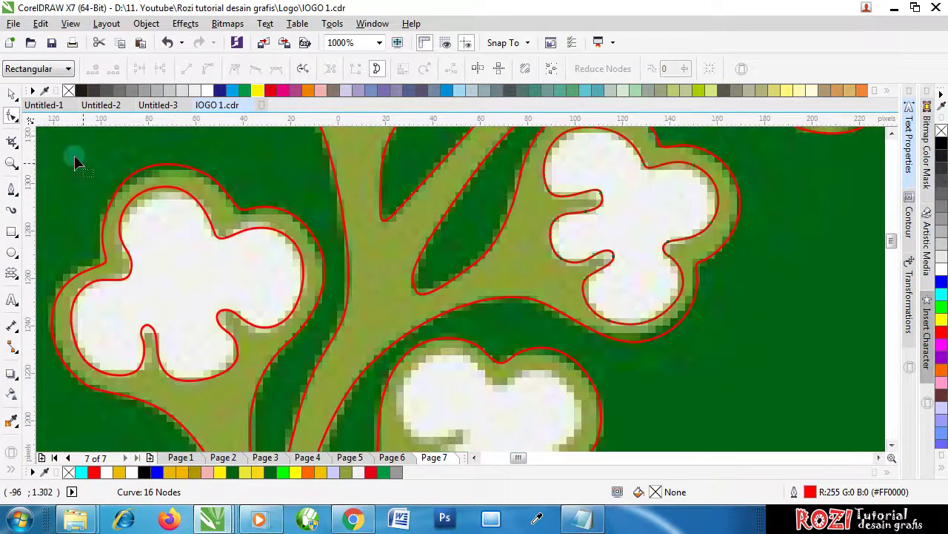
Start a Bezier outline on the left petal of the fifth right-hand flower and trace the petal's underside and the lower-left notch
{"action": "left_click", "coordinate": [12, 189]}
{"action": "scroll", "coordinate": [544, 305], "scroll_direction": "down", "scroll_amount": 3}
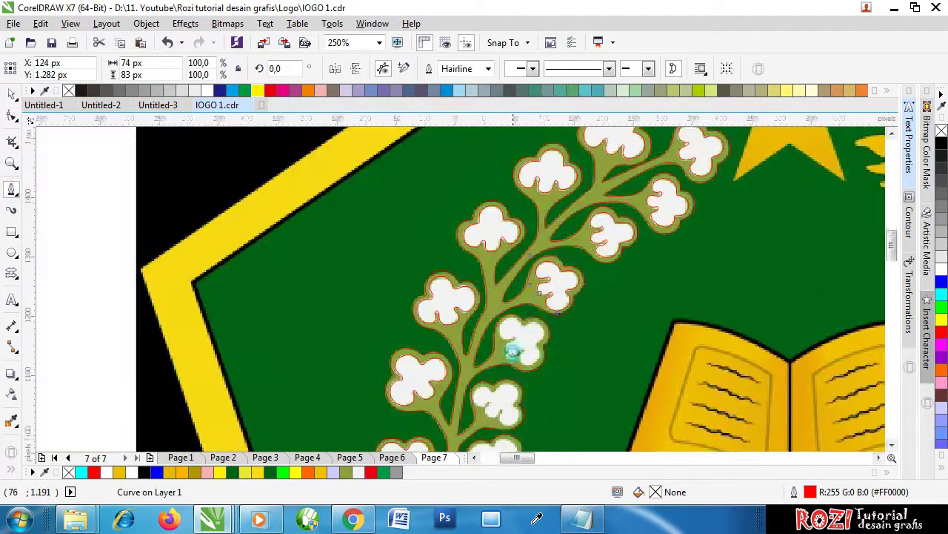
{"action": "scroll", "coordinate": [519, 326], "scroll_direction": "up", "scroll_amount": 4}
{"action": "left_click", "coordinate": [488, 335]}
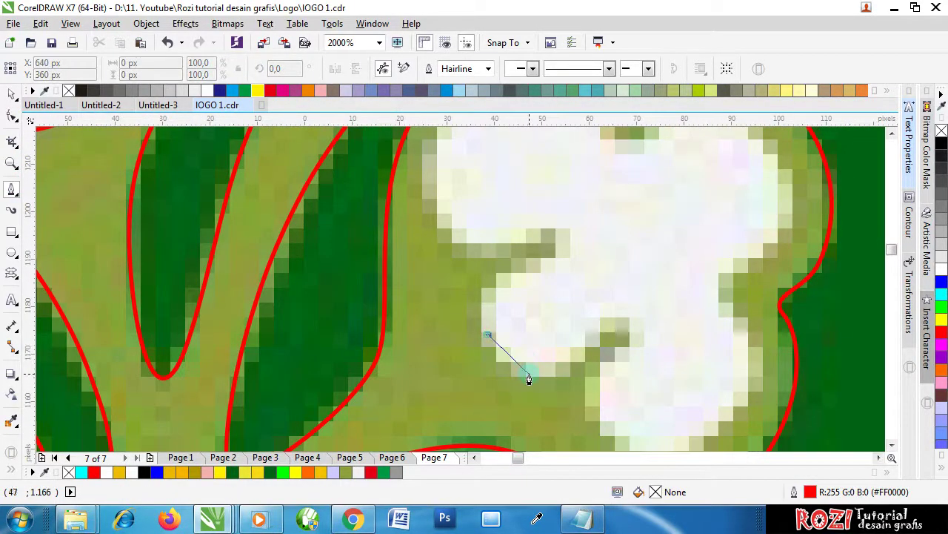
{"action": "left_click_drag", "start_coordinate": [533, 375], "coordinate": [573, 385]}
{"action": "key", "text": "space"}
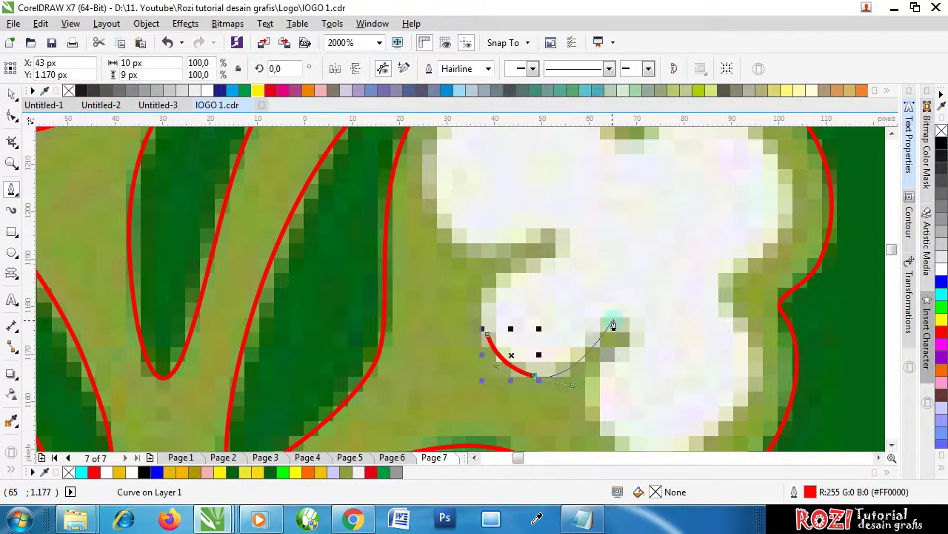
{"action": "left_click_drag", "start_coordinate": [613, 325], "coordinate": [645, 315]}
{"action": "left_click", "coordinate": [601, 374]}
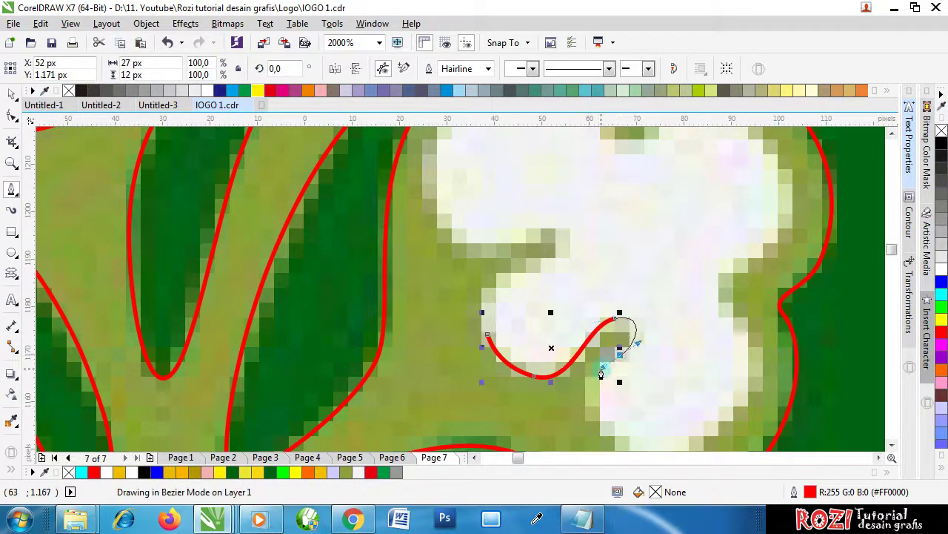
Trace the fifth right-hand flower's bottom petal and carry the outline to its lower-right notch
{"action": "scroll", "coordinate": [607, 378], "scroll_direction": "down", "scroll_amount": 2}
{"action": "scroll", "coordinate": [613, 383], "scroll_direction": "up", "scroll_amount": 2}
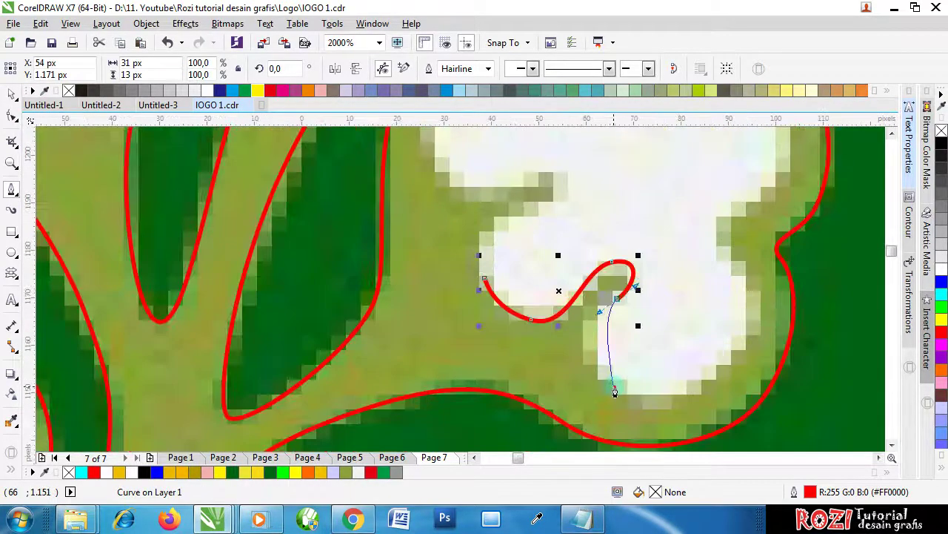
{"action": "left_click_drag", "start_coordinate": [614, 391], "coordinate": [649, 409]}
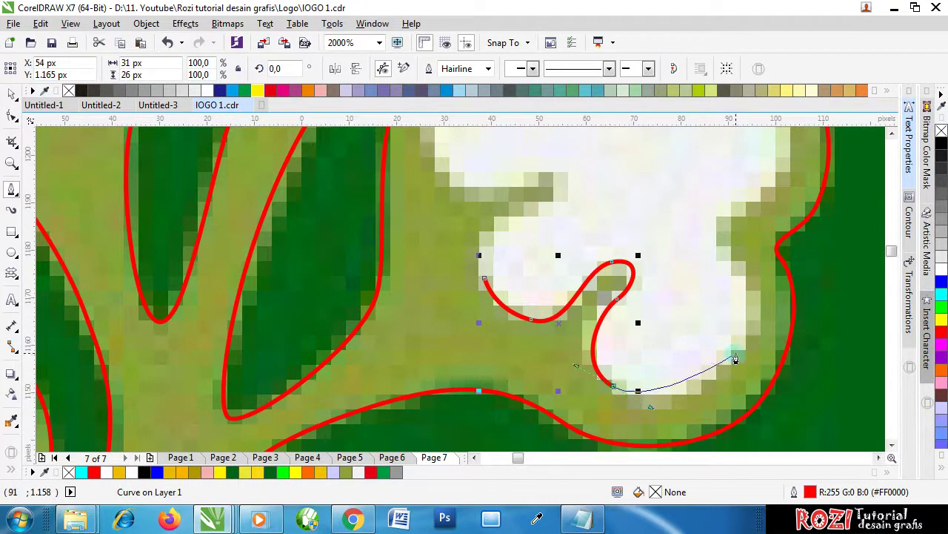
{"action": "left_click_drag", "start_coordinate": [741, 345], "coordinate": [753, 316]}
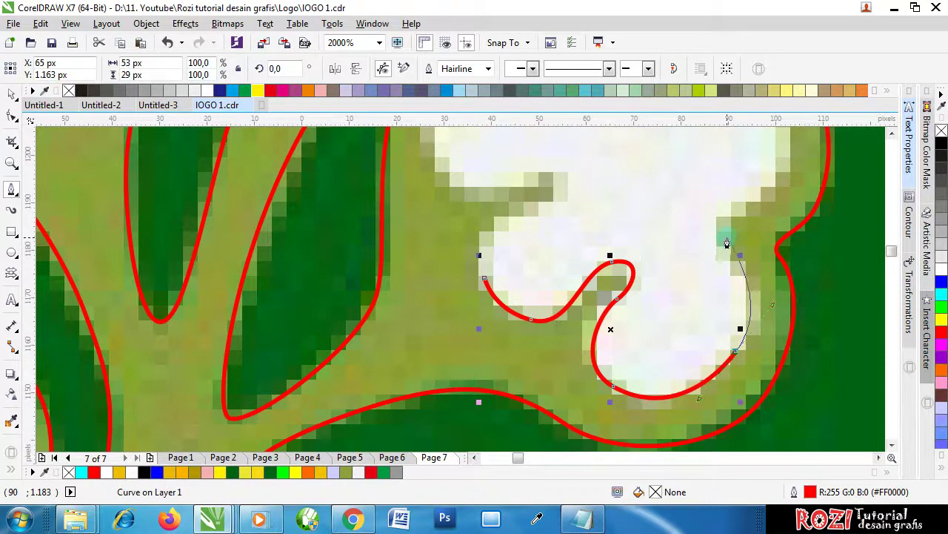
{"action": "left_click_drag", "start_coordinate": [713, 233], "coordinate": [722, 217]}
Trace the outer edge of the fifth flower's right petal from the lower-right notch over its top
{"action": "scroll", "coordinate": [722, 216], "scroll_direction": "down", "scroll_amount": 2}
{"action": "scroll", "coordinate": [743, 197], "scroll_direction": "up", "scroll_amount": 2}
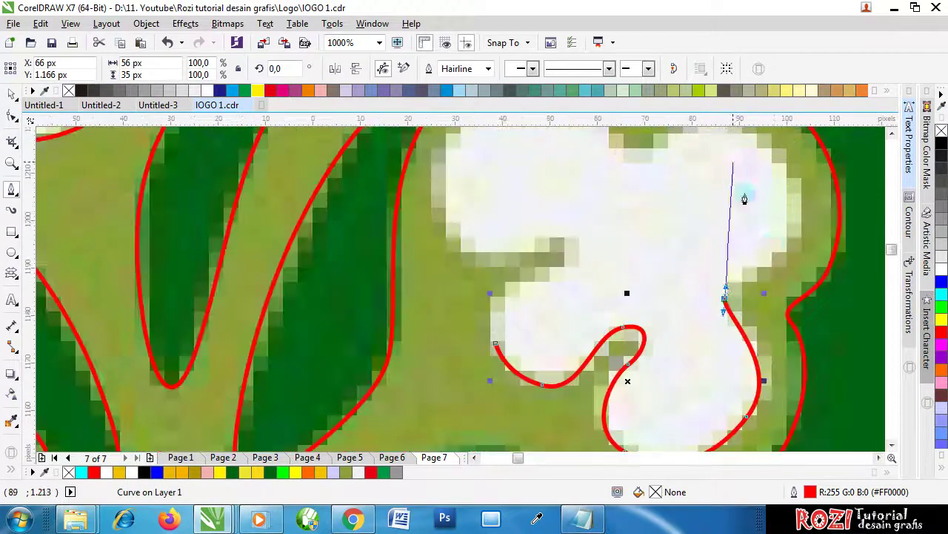
{"action": "left_click_drag", "start_coordinate": [787, 258], "coordinate": [800, 244]}
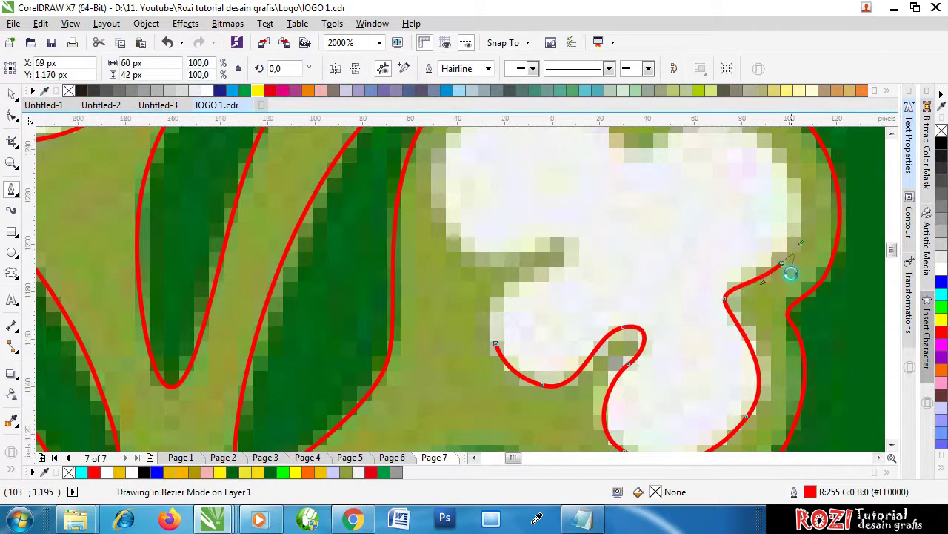
{"action": "scroll", "coordinate": [788, 248], "scroll_direction": "down", "scroll_amount": 2}
{"action": "scroll", "coordinate": [797, 252], "scroll_direction": "up", "scroll_amount": 2}
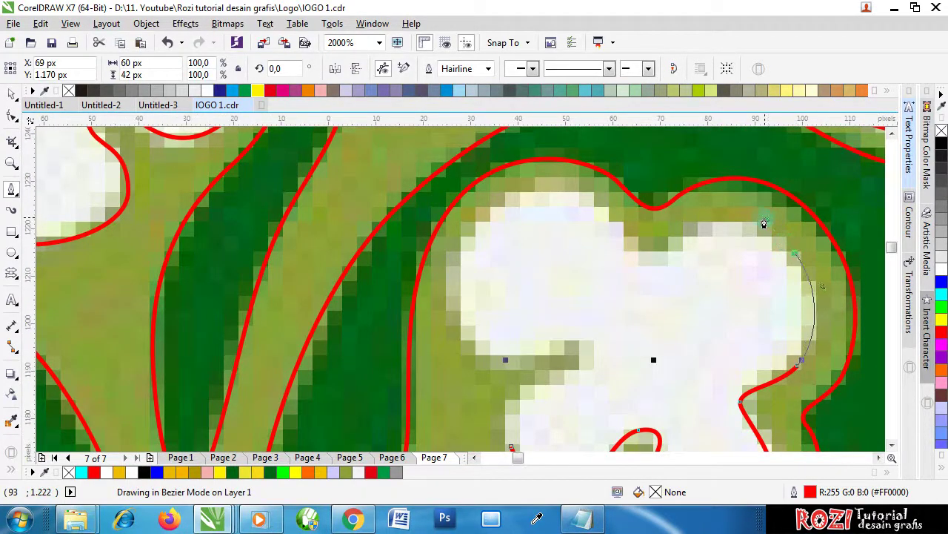
{"action": "left_click_drag", "start_coordinate": [752, 219], "coordinate": [750, 220]}
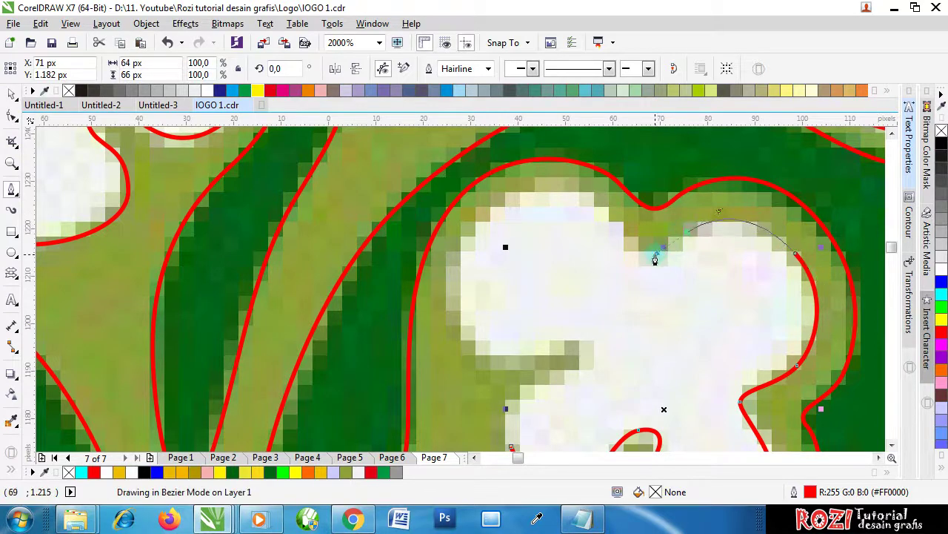
Trace the top notch, upper-left petal and left notch and close the fifth flower's outline at about 79 by 80 px
{"action": "left_click_drag", "start_coordinate": [640, 256], "coordinate": [627, 239]}
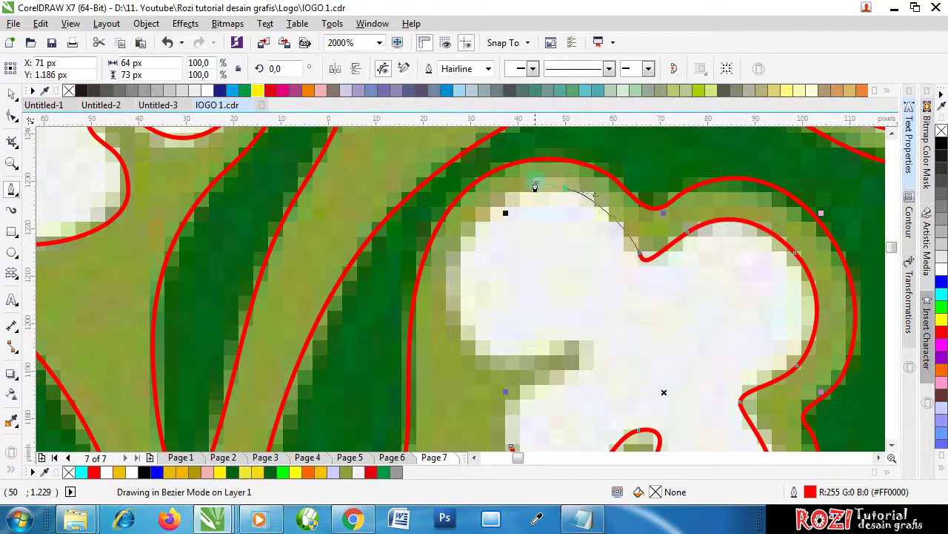
{"action": "left_click_drag", "start_coordinate": [535, 185], "coordinate": [501, 187]}
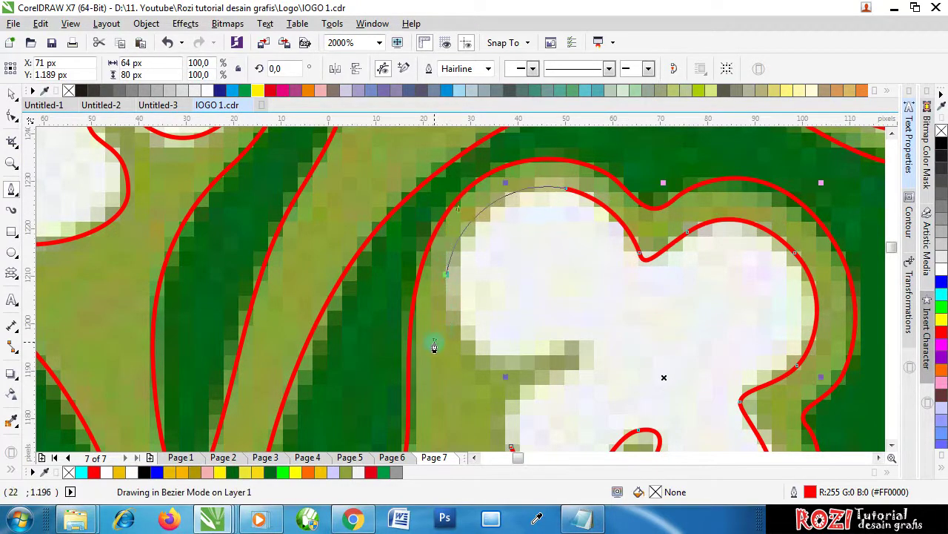
{"action": "left_click_drag", "start_coordinate": [434, 347], "coordinate": [436, 348]}
{"action": "mouse_move", "coordinate": [522, 366]}
{"action": "left_mouse_down"}
{"action": "mouse_move", "coordinate": [561, 364]}
{"action": "mouse_move", "coordinate": [596, 340]}
{"action": "left_mouse_up"}
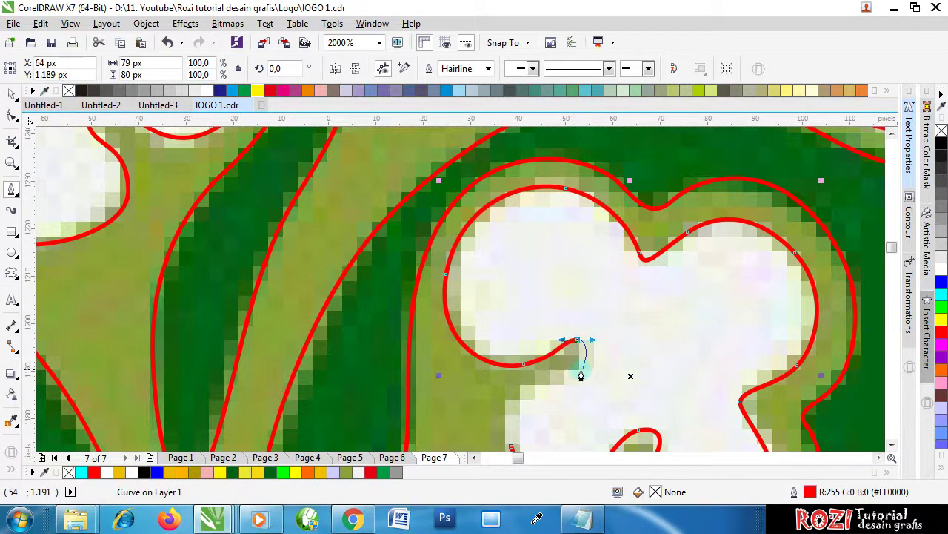
{"action": "left_click_drag", "start_coordinate": [577, 371], "coordinate": [546, 345]}
{"action": "scroll", "coordinate": [573, 315], "scroll_direction": "down", "scroll_amount": 3}
{"action": "scroll", "coordinate": [560, 341], "scroll_direction": "up", "scroll_amount": 3}
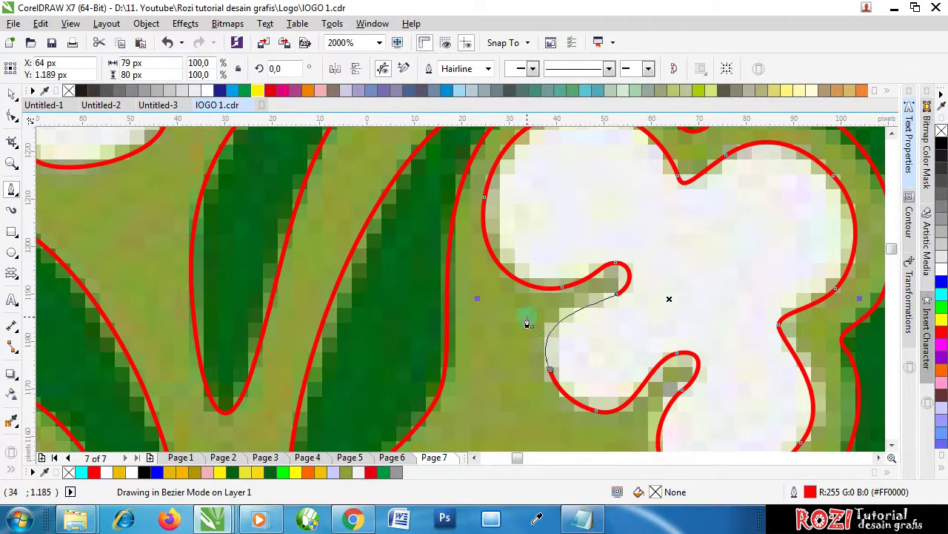
Start a Bezier outline at the bottom notch of the sixth right-hand flower and trace its lower-right petal to the right notch
{"action": "scroll", "coordinate": [527, 322], "scroll_direction": "down", "scroll_amount": 5}
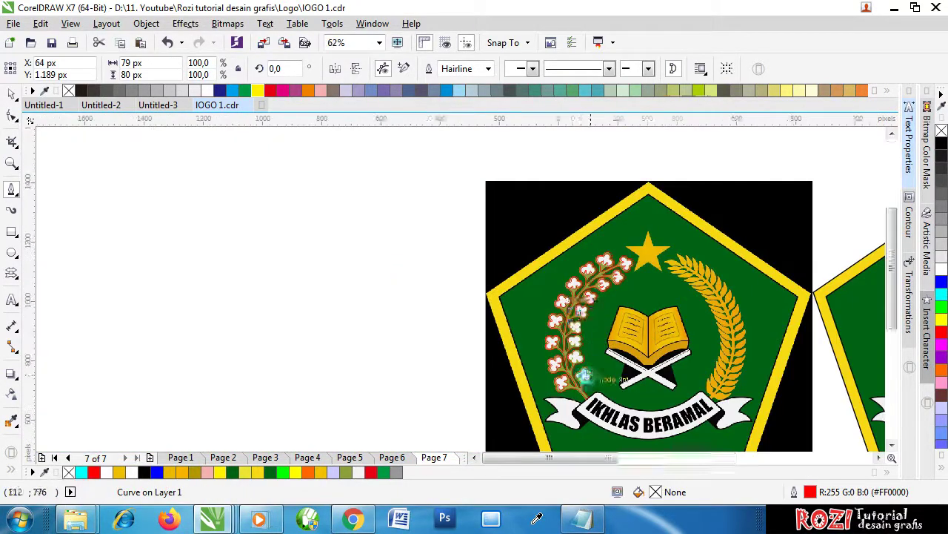
{"action": "scroll", "coordinate": [586, 375], "scroll_direction": "up", "scroll_amount": 1}
{"action": "scroll", "coordinate": [566, 276], "scroll_direction": "up", "scroll_amount": 3}
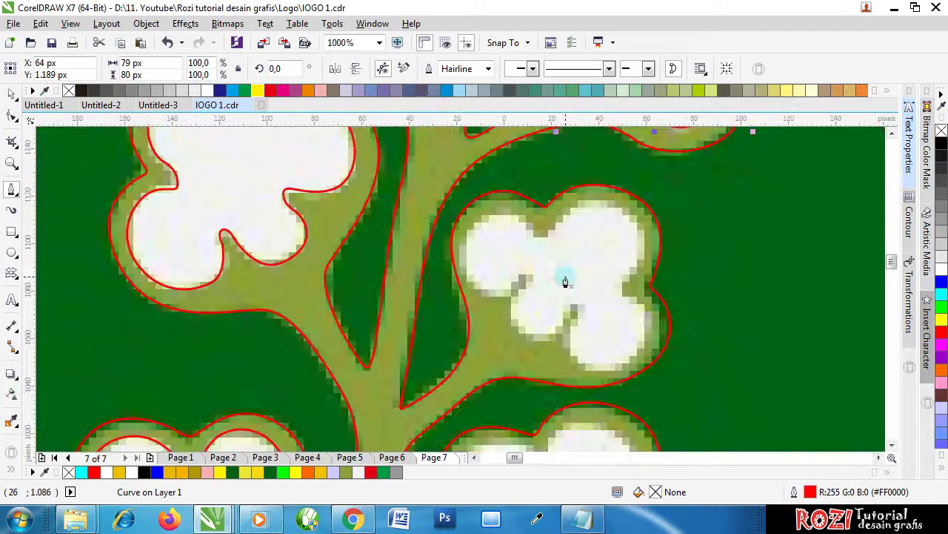
{"action": "scroll", "coordinate": [576, 315], "scroll_direction": "up", "scroll_amount": 1}
{"action": "left_click", "coordinate": [580, 318]}
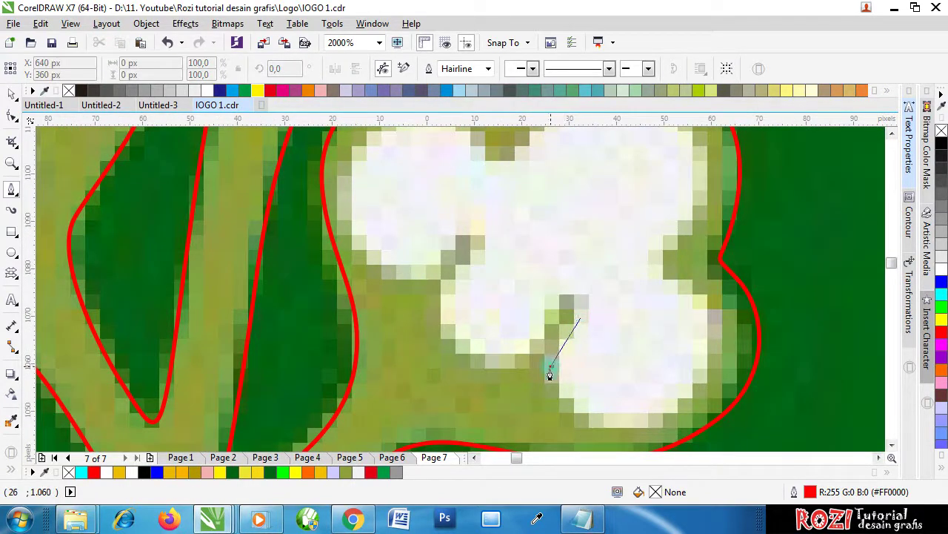
{"action": "left_click_drag", "start_coordinate": [550, 371], "coordinate": [544, 395]}
{"action": "left_click_drag", "start_coordinate": [641, 436], "coordinate": [741, 356]}
{"action": "left_click_drag", "start_coordinate": [714, 313], "coordinate": [652, 248]}
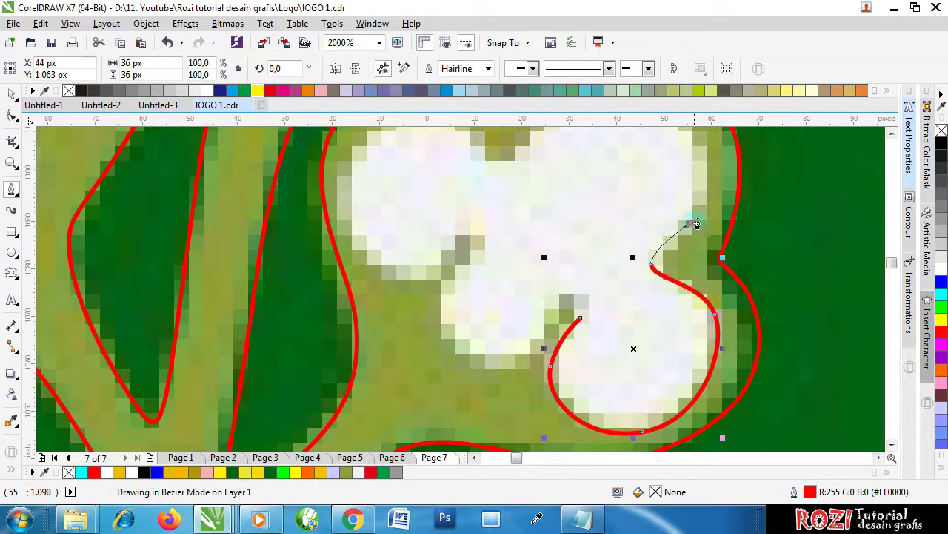
Trace the sixth right-hand flower's upper-right petal and the notch at its top
{"action": "left_click_drag", "start_coordinate": [708, 194], "coordinate": [708, 194]}
{"action": "scroll", "coordinate": [688, 260], "scroll_direction": "down", "scroll_amount": 2}
{"action": "scroll", "coordinate": [675, 225], "scroll_direction": "up", "scroll_amount": 2}
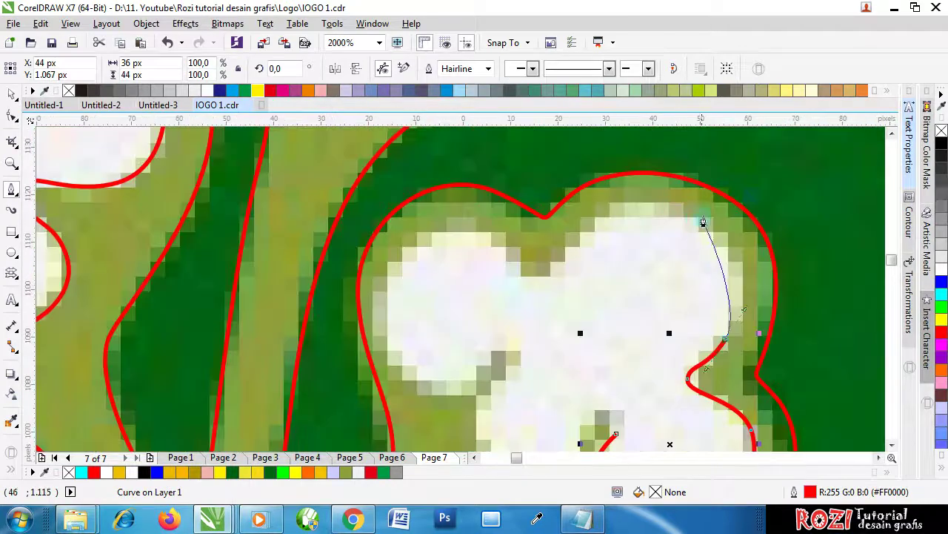
{"action": "left_click_drag", "start_coordinate": [707, 230], "coordinate": [664, 202]}
{"action": "mouse_move", "coordinate": [568, 249]}
{"action": "left_mouse_down"}
{"action": "mouse_move", "coordinate": [534, 305]}
{"action": "mouse_move", "coordinate": [555, 267]}
{"action": "mouse_move", "coordinate": [526, 302]}
{"action": "mouse_move", "coordinate": [528, 293]}
{"action": "left_mouse_up"}
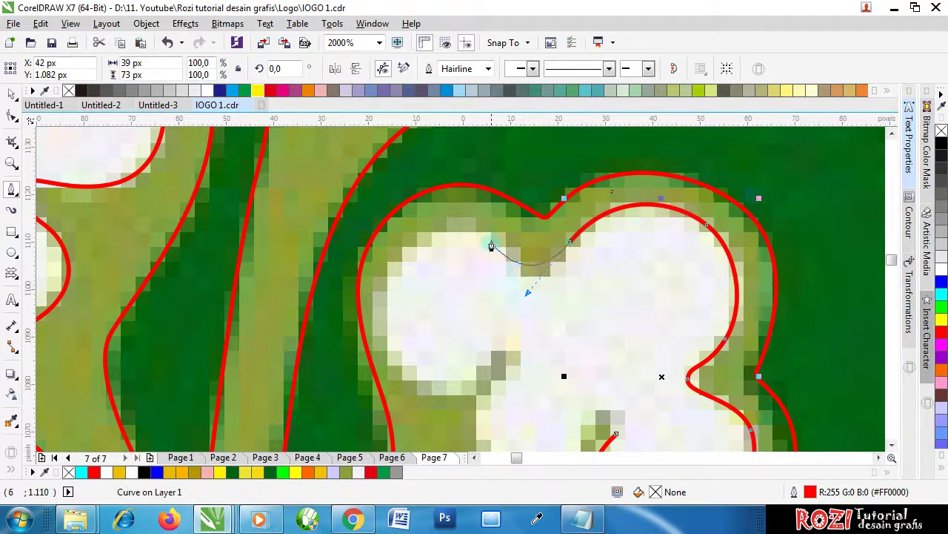
{"action": "left_click_drag", "start_coordinate": [506, 251], "coordinate": [490, 232]}
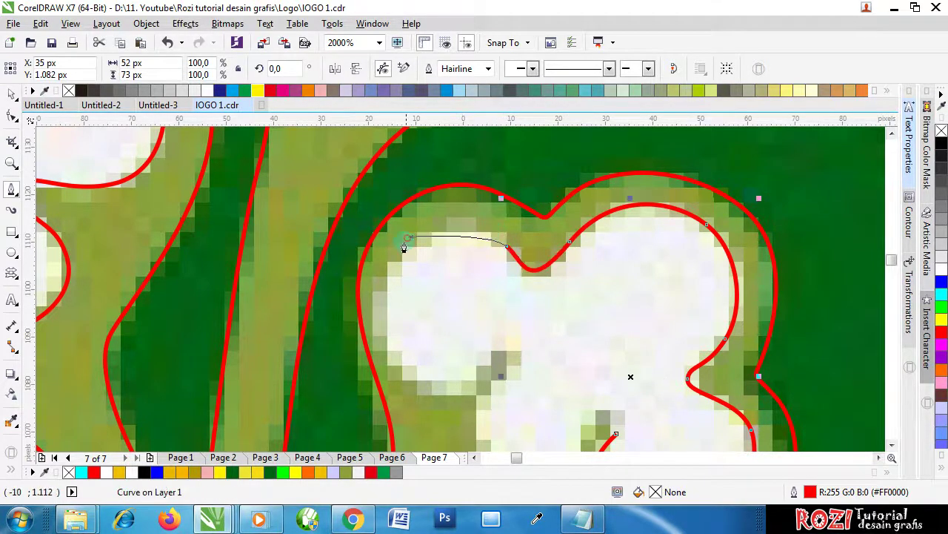
Trace the sixth right-hand flower's upper-left petal from the top notch round to the left notch
{"action": "left_click_drag", "start_coordinate": [404, 247], "coordinate": [368, 272]}
{"action": "left_click_drag", "start_coordinate": [404, 375], "coordinate": [427, 403]}
{"action": "left_click_drag", "start_coordinate": [480, 376], "coordinate": [517, 373]}
{"action": "scroll", "coordinate": [525, 328], "scroll_direction": "down", "scroll_amount": 2}
{"action": "scroll", "coordinate": [524, 354], "scroll_direction": "up", "scroll_amount": 2}
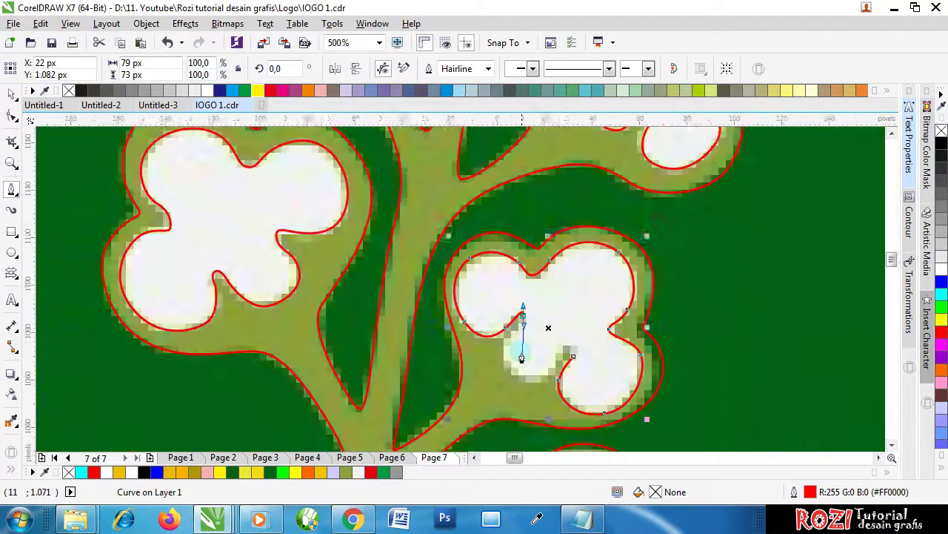
Trace the sixth flower's lower-left petal from the left notch and close the outline at its bottom notch, about 79 by 73 px
{"action": "left_click_drag", "start_coordinate": [508, 319], "coordinate": [496, 332]}
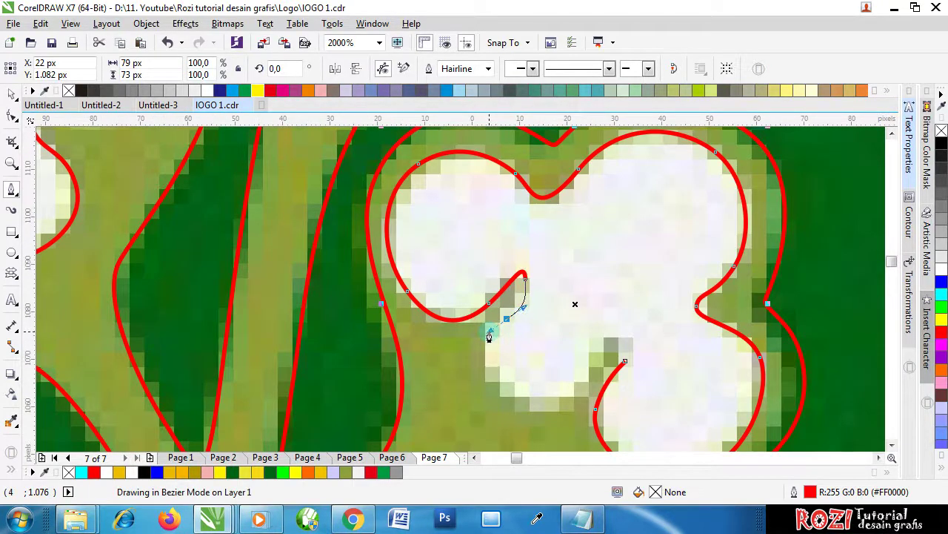
{"action": "left_click_drag", "start_coordinate": [495, 330], "coordinate": [496, 328]}
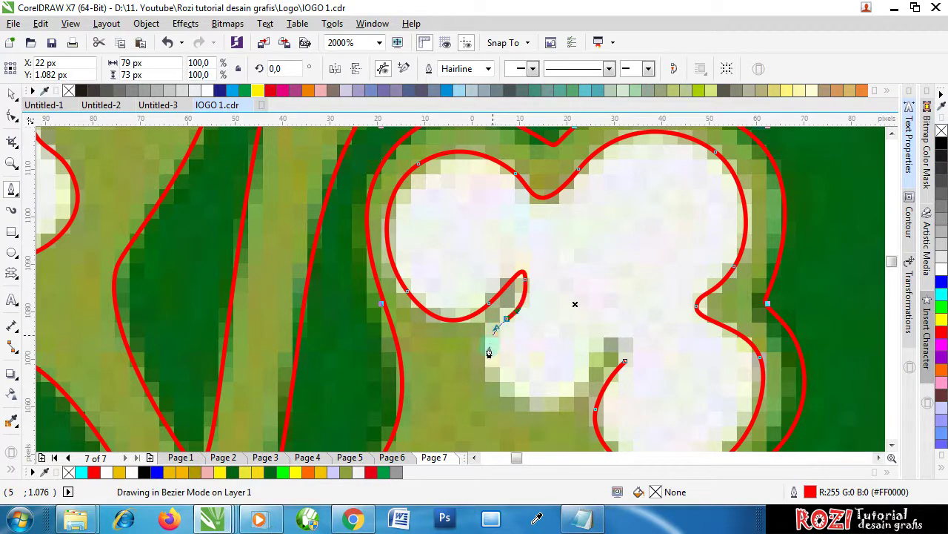
{"action": "left_click_drag", "start_coordinate": [492, 381], "coordinate": [508, 413]}
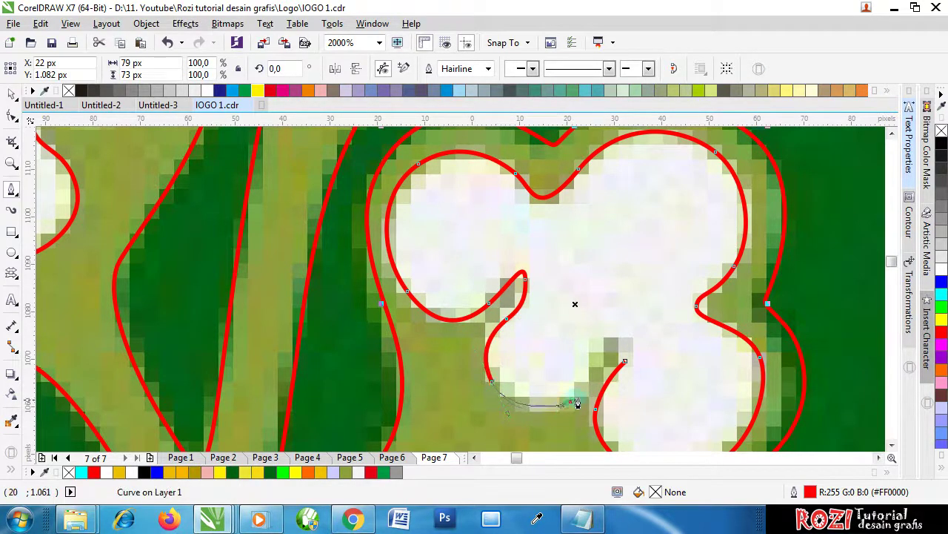
{"action": "left_click_drag", "start_coordinate": [567, 404], "coordinate": [585, 391]}
{"action": "left_click_drag", "start_coordinate": [600, 348], "coordinate": [630, 337]}
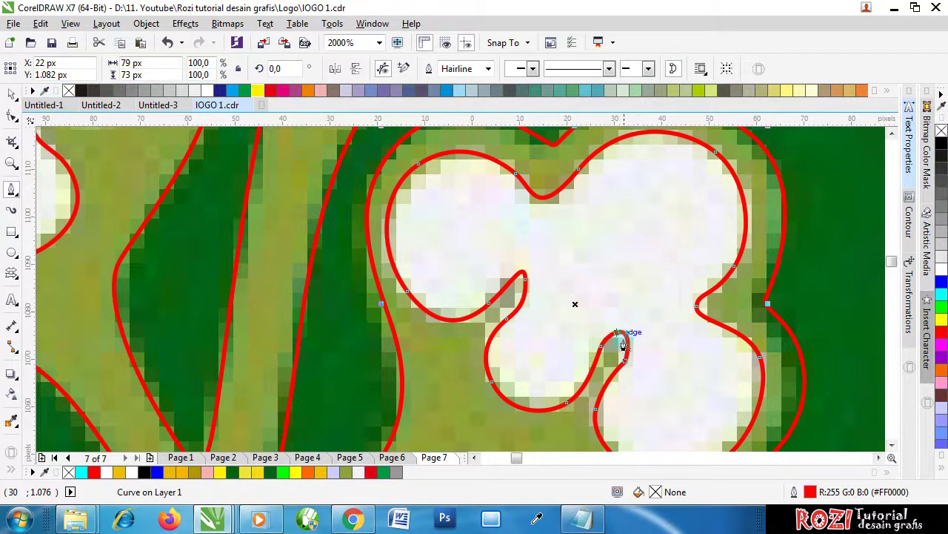
Reshape the sixth flower's bottom notch into a smooth curve by moving its closing node and adjusting the curve handles
{"action": "scroll", "coordinate": [623, 346], "scroll_direction": "up", "scroll_amount": 10}
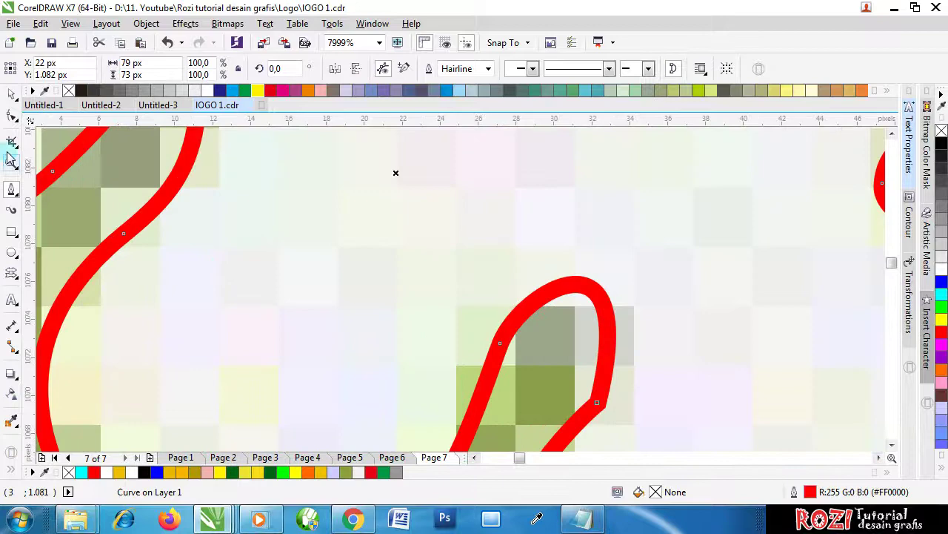
{"action": "left_click", "coordinate": [12, 115]}
{"action": "scroll", "coordinate": [563, 363], "scroll_direction": "down", "scroll_amount": 2}
{"action": "key", "text": "Delete"}
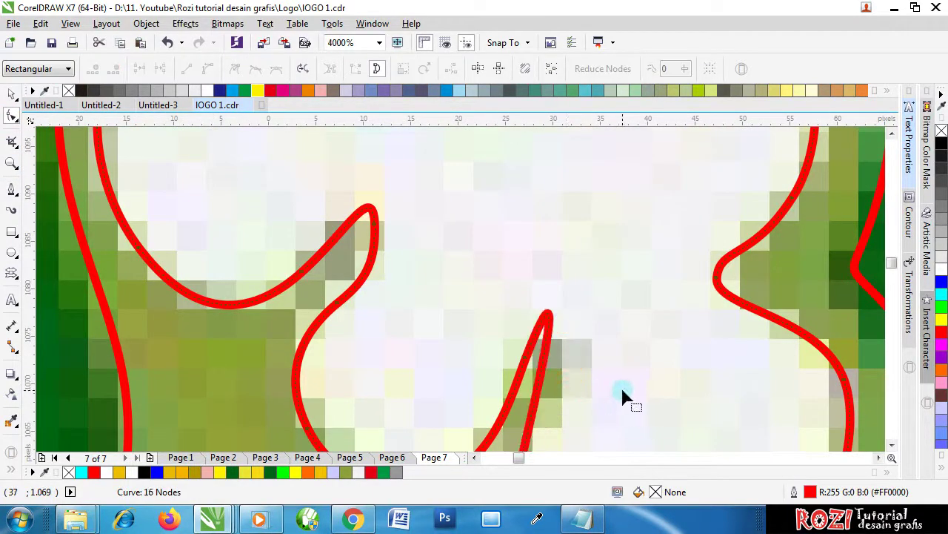
{"action": "key", "text": "ctrl+z"}
{"action": "scroll", "coordinate": [574, 398], "scroll_direction": "up", "scroll_amount": 2}
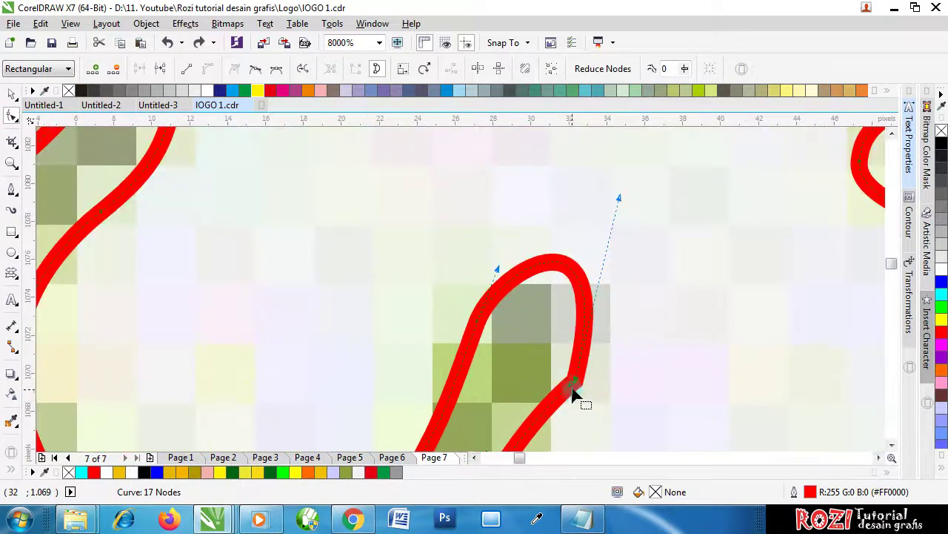
{"action": "left_click_drag", "start_coordinate": [565, 396], "coordinate": [567, 419]}
{"action": "left_click_drag", "start_coordinate": [620, 198], "coordinate": [603, 289]}
{"action": "left_click_drag", "start_coordinate": [575, 382], "coordinate": [590, 358]}
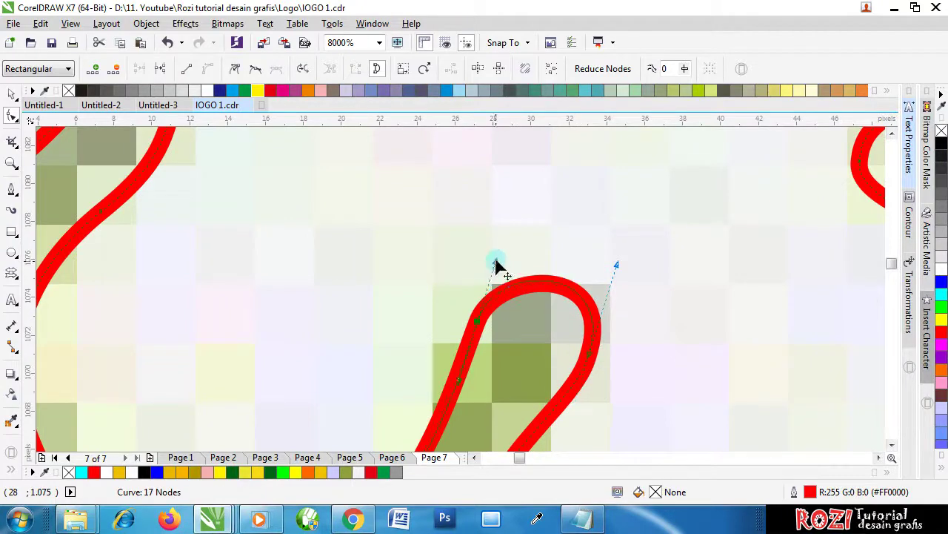
{"action": "left_click_drag", "start_coordinate": [497, 264], "coordinate": [500, 256]}
Adjust the node handles and curve at the sixth flower's left notch to follow the bitmap edge
{"action": "scroll", "coordinate": [519, 257], "scroll_direction": "down", "scroll_amount": 4}
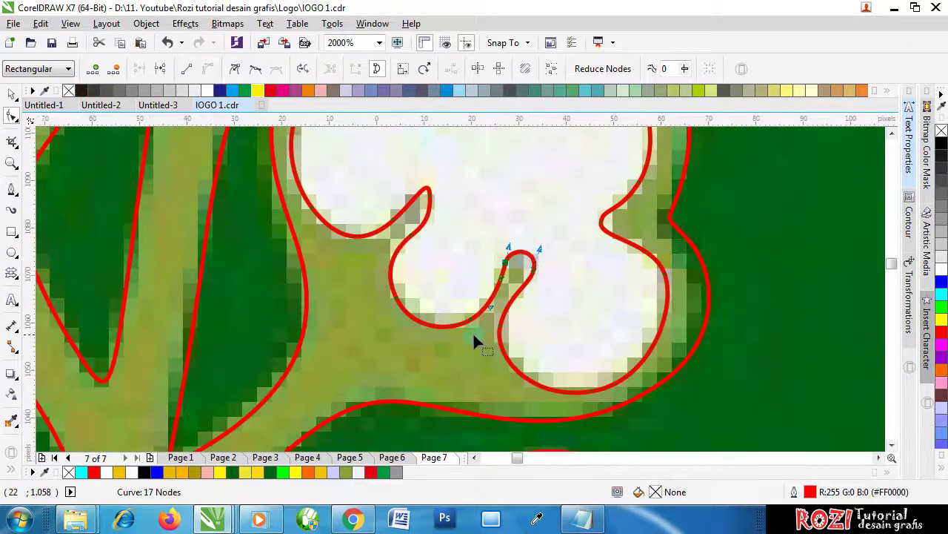
{"action": "scroll", "coordinate": [385, 313], "scroll_direction": "down", "scroll_amount": 1}
{"action": "left_click", "coordinate": [13, 191]}
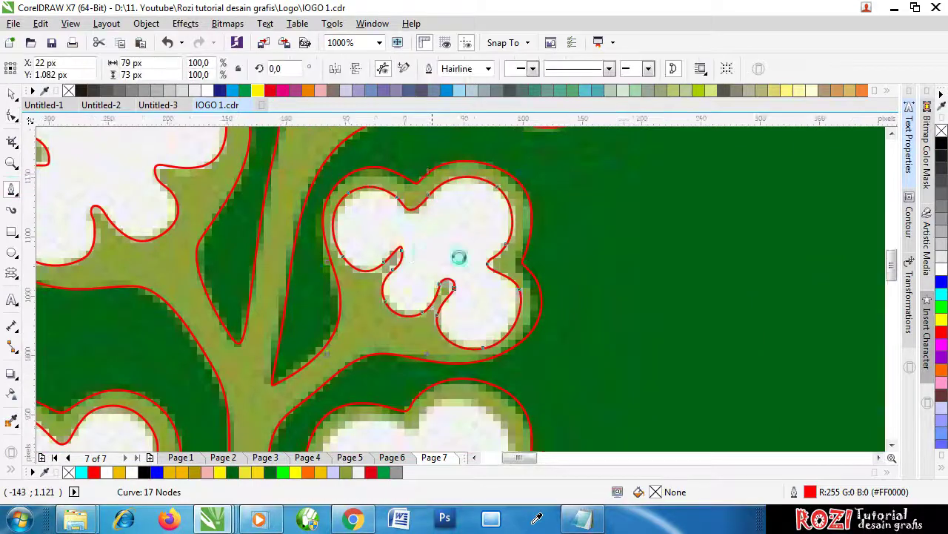
{"action": "scroll", "coordinate": [455, 257], "scroll_direction": "down", "scroll_amount": 2}
{"action": "scroll", "coordinate": [456, 256], "scroll_direction": "up", "scroll_amount": 3}
{"action": "scroll", "coordinate": [456, 199], "scroll_direction": "up", "scroll_amount": 1}
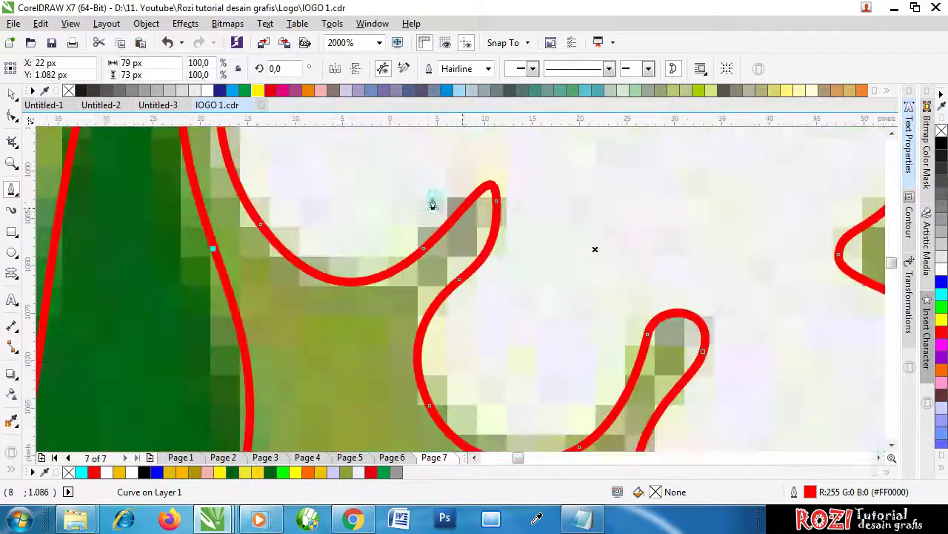
{"action": "left_click", "coordinate": [11, 116]}
{"action": "left_click", "coordinate": [497, 198]}
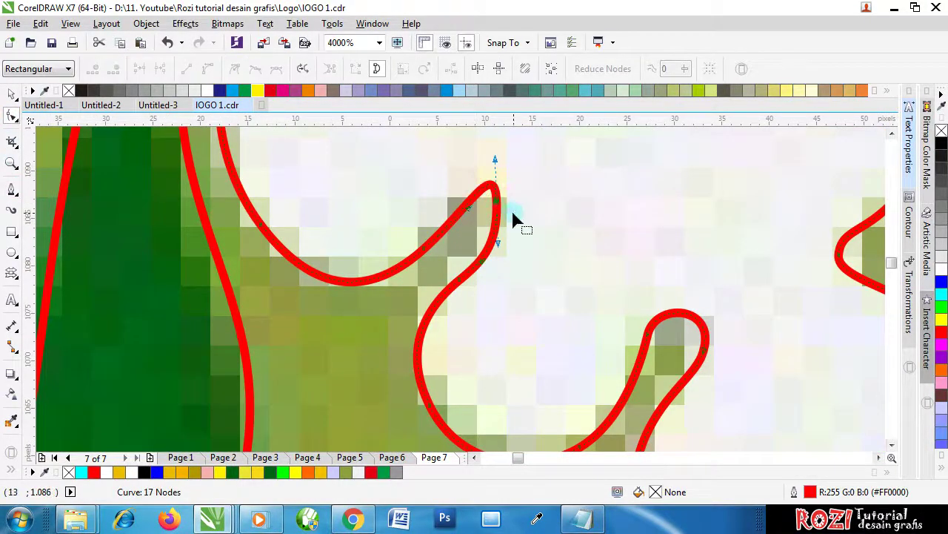
{"action": "mouse_move", "coordinate": [495, 162]}
{"action": "left_mouse_down"}
{"action": "mouse_move", "coordinate": [491, 155]}
{"action": "mouse_move", "coordinate": [487, 176]}
{"action": "left_mouse_up"}
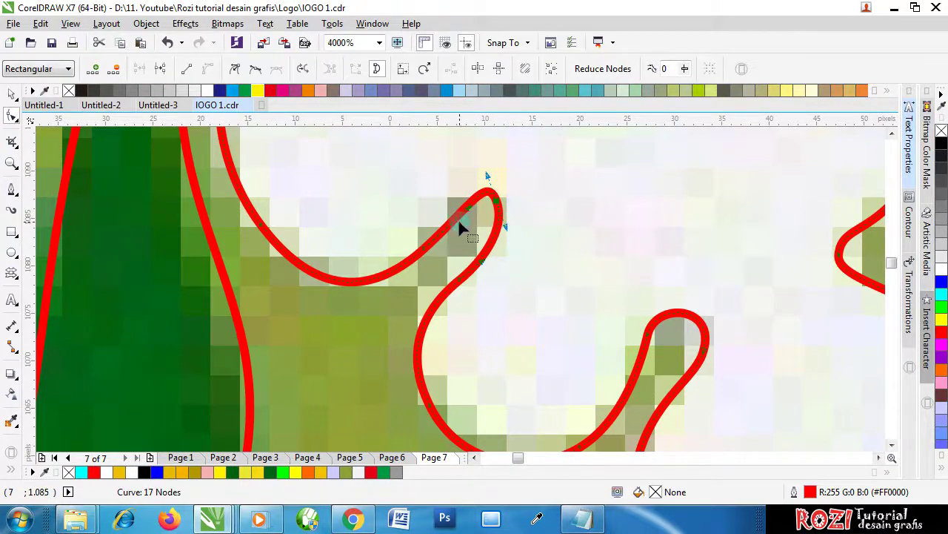
{"action": "left_click_drag", "start_coordinate": [471, 211], "coordinate": [476, 199]}
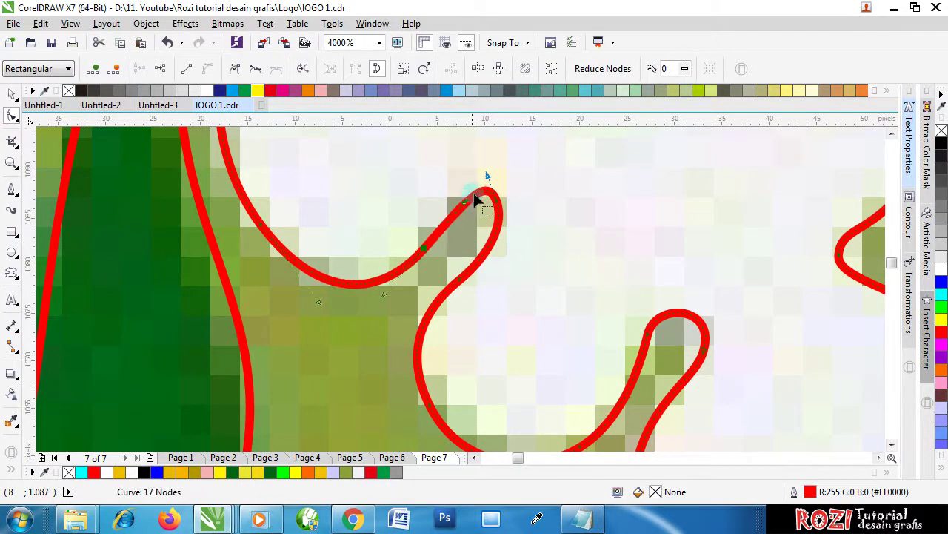
Start a Bezier outline on the seventh right-hand flower at the lower-left petal's outer edge and trace that petal to the bottom notch
{"action": "scroll", "coordinate": [456, 230], "scroll_direction": "down", "scroll_amount": 3}
{"action": "scroll", "coordinate": [470, 339], "scroll_direction": "up", "scroll_amount": 2}
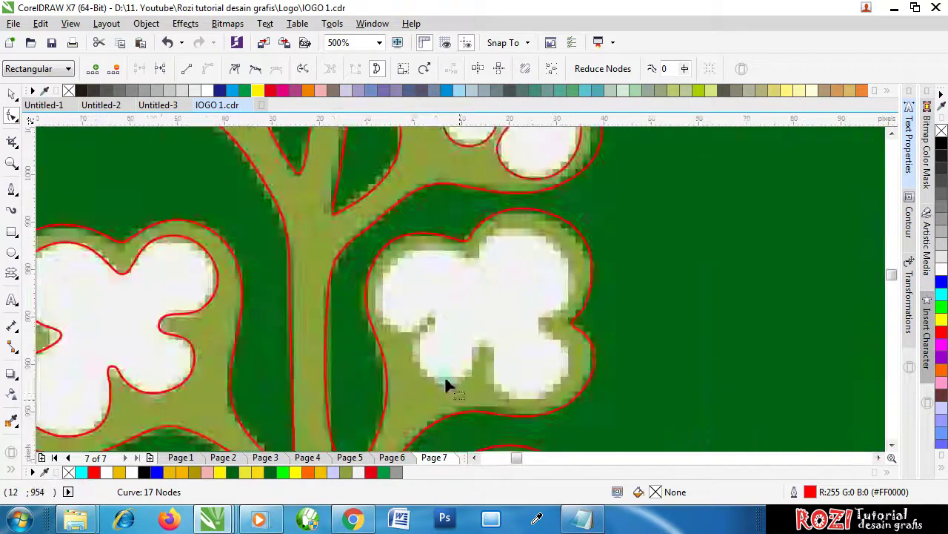
{"action": "left_click", "coordinate": [11, 188]}
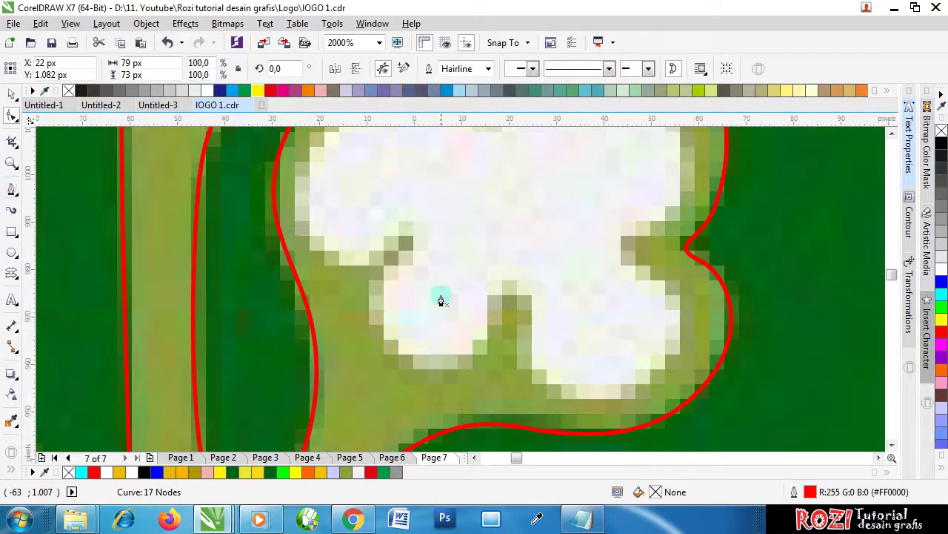
{"action": "left_click", "coordinate": [380, 329]}
{"action": "left_click_drag", "start_coordinate": [429, 367], "coordinate": [470, 381]}
{"action": "left_click_drag", "start_coordinate": [495, 314], "coordinate": [538, 311]}
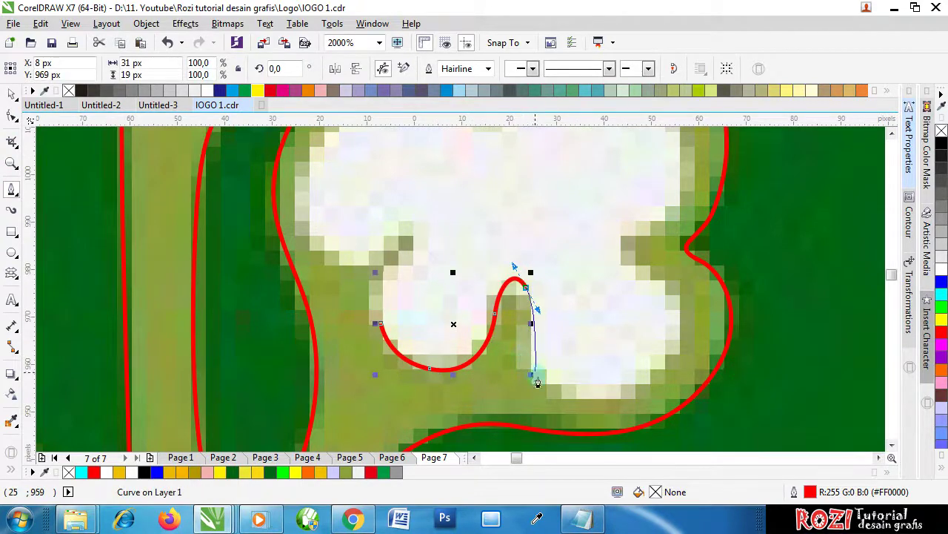
Trace the seventh flower's lower-right petal and the notch on its right, undoing and redrawing misplaced nodes
{"action": "left_click_drag", "start_coordinate": [538, 381], "coordinate": [570, 413]}
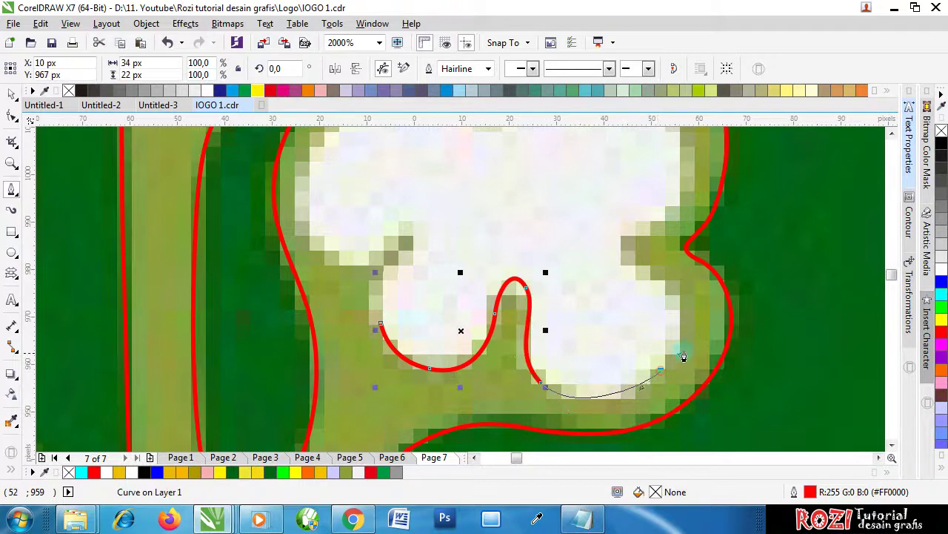
{"action": "left_click_drag", "start_coordinate": [683, 356], "coordinate": [683, 337]}
{"action": "mouse_move", "coordinate": [639, 260]}
{"action": "left_mouse_down"}
{"action": "mouse_move", "coordinate": [623, 249]}
{"action": "mouse_move", "coordinate": [643, 209]}
{"action": "mouse_move", "coordinate": [624, 217]}
{"action": "left_mouse_up"}
{"action": "key", "text": "ctrl+z"}
{"action": "key", "text": "ctrl+z"}
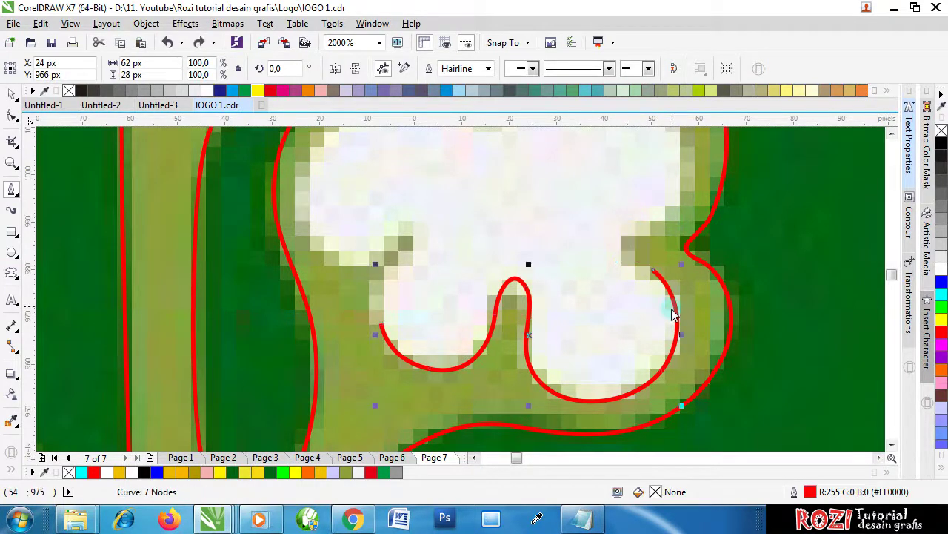
{"action": "key", "text": "ctrl+z"}
{"action": "mouse_move", "coordinate": [666, 284]}
{"action": "left_mouse_down"}
{"action": "mouse_move", "coordinate": [620, 245]}
{"action": "mouse_move", "coordinate": [619, 225]}
{"action": "mouse_move", "coordinate": [690, 209]}
{"action": "left_mouse_up"}
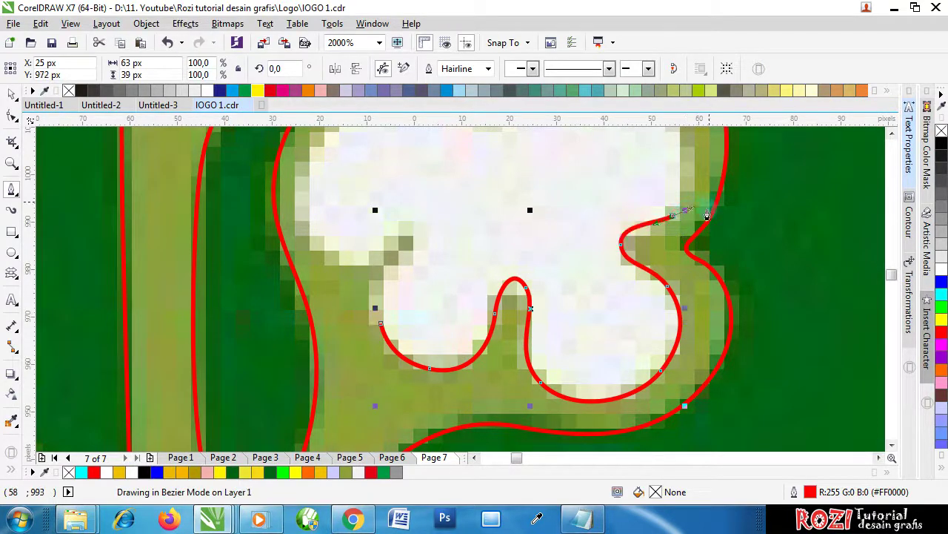
Trace the seventh flower's upper-right petal, the top notch and the top of its upper-left petal
{"action": "scroll", "coordinate": [707, 216], "scroll_direction": "down", "scroll_amount": 2}
{"action": "scroll", "coordinate": [697, 270], "scroll_direction": "up", "scroll_amount": 2}
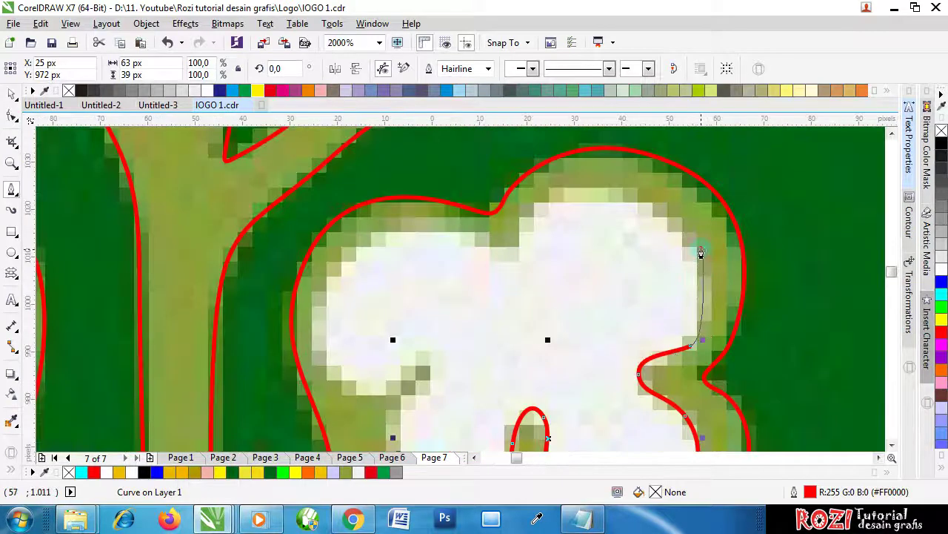
{"action": "left_click_drag", "start_coordinate": [701, 253], "coordinate": [680, 195]}
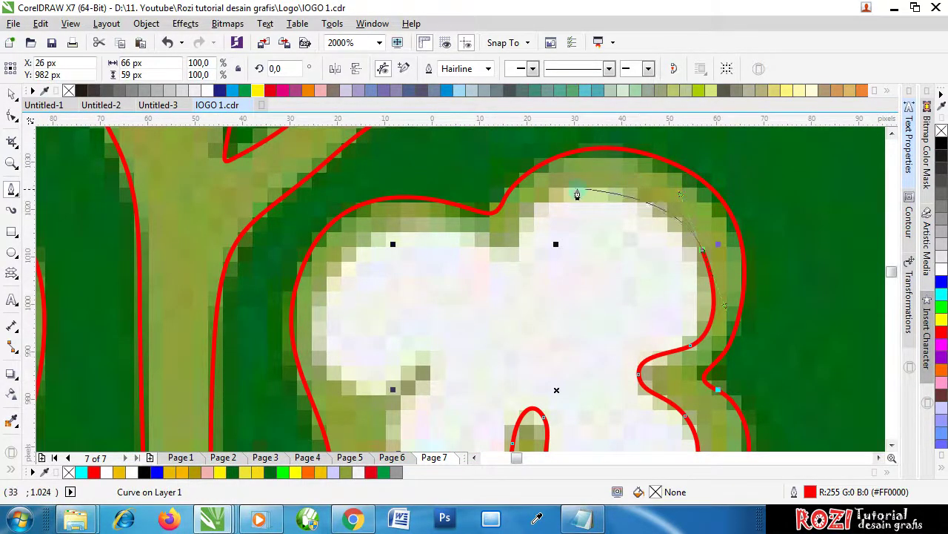
{"action": "left_click_drag", "start_coordinate": [556, 199], "coordinate": [494, 253]}
{"action": "left_click_drag", "start_coordinate": [407, 227], "coordinate": [344, 232]}
Trace the side of the seventh flower's upper-left petal and redraw the left notch until it fits the bitmap
{"action": "left_click_drag", "start_coordinate": [319, 349], "coordinate": [339, 403]}
{"action": "left_click_drag", "start_coordinate": [404, 382], "coordinate": [432, 400]}
{"action": "key", "text": "ctrl+z"}
{"action": "scroll", "coordinate": [431, 372], "scroll_direction": "up", "scroll_amount": 1}
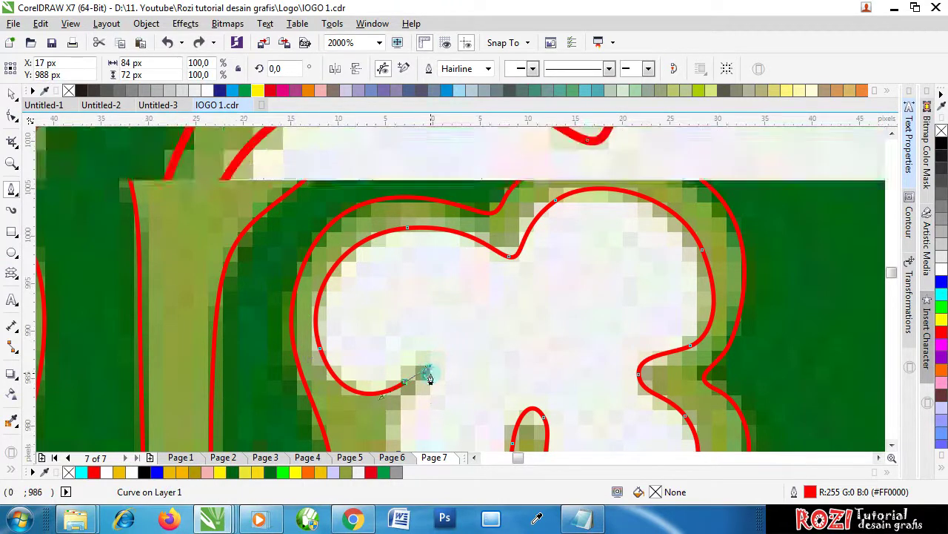
{"action": "left_click_drag", "start_coordinate": [428, 336], "coordinate": [447, 317]}
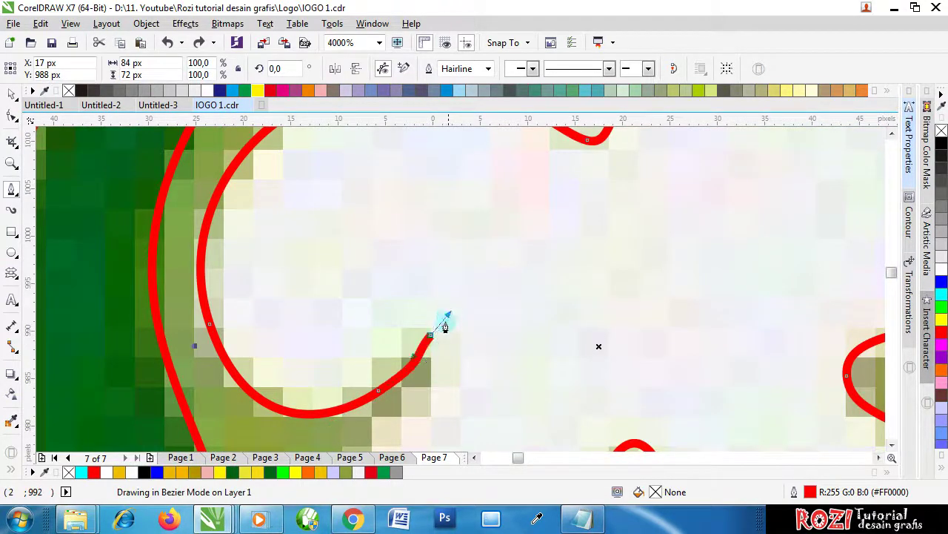
{"action": "key", "text": "ctrl+z"}
{"action": "key", "text": "ctrl+z"}
{"action": "mouse_move", "coordinate": [381, 397]}
{"action": "left_mouse_down"}
{"action": "mouse_move", "coordinate": [453, 365]}
{"action": "mouse_move", "coordinate": [469, 397]}
{"action": "left_mouse_up"}
Trace back to the starting node on the lower-left petal and close the seventh flower's outline at about 84 by 72 px
{"action": "scroll", "coordinate": [465, 317], "scroll_direction": "down", "scroll_amount": 2}
{"action": "scroll", "coordinate": [465, 326], "scroll_direction": "up", "scroll_amount": 2}
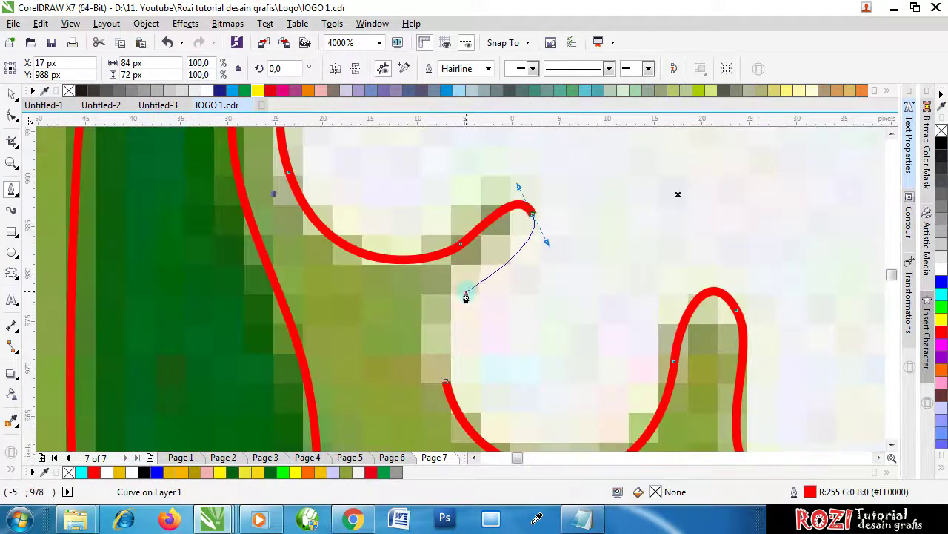
{"action": "mouse_move", "coordinate": [466, 293]}
{"action": "left_mouse_down"}
{"action": "mouse_move", "coordinate": [434, 311]}
{"action": "mouse_move", "coordinate": [417, 356]}
{"action": "mouse_move", "coordinate": [448, 392]}
{"action": "mouse_move", "coordinate": [443, 359]}
{"action": "mouse_move", "coordinate": [440, 375]}
{"action": "left_mouse_up"}
{"action": "key", "text": "ctrl+z"}
Delete the closing node of the seventh flower's outline and adjust the node at the bottom of its lower-left petal
{"action": "left_click", "coordinate": [11, 115]}
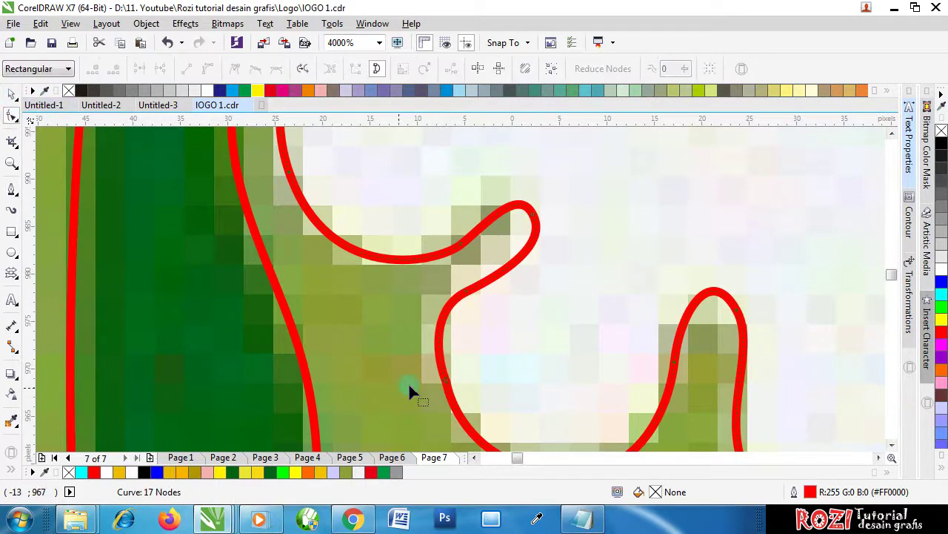
{"action": "left_click", "coordinate": [446, 381]}
{"action": "key", "text": "Delete"}
{"action": "scroll", "coordinate": [509, 360], "scroll_direction": "down", "scroll_amount": 3}
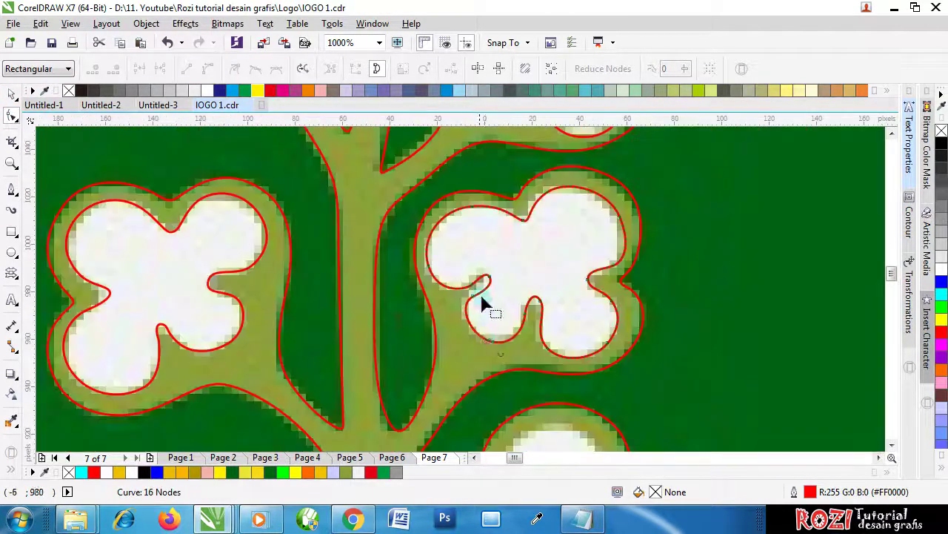
{"action": "scroll", "coordinate": [478, 333], "scroll_direction": "up", "scroll_amount": 1}
{"action": "scroll", "coordinate": [471, 345], "scroll_direction": "up", "scroll_amount": 2}
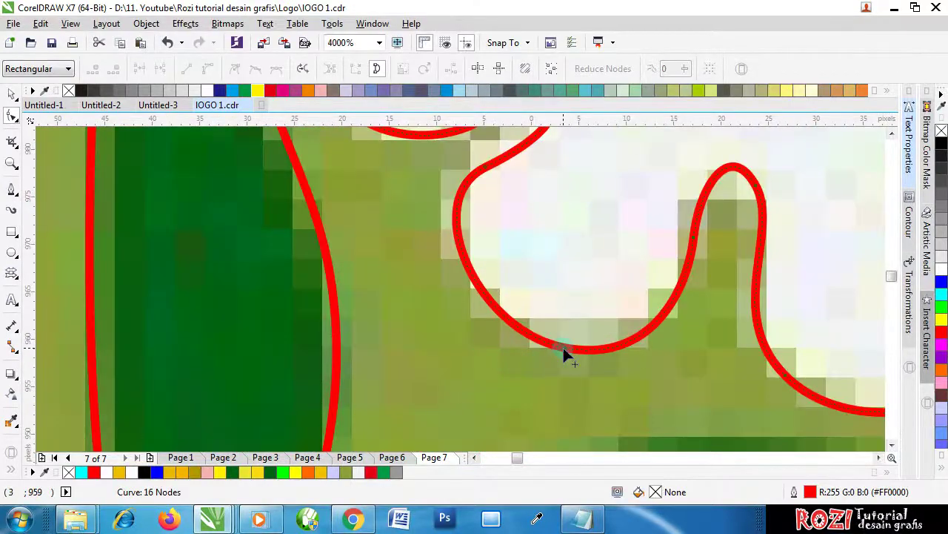
{"action": "left_click_drag", "start_coordinate": [557, 345], "coordinate": [551, 352]}
{"action": "scroll", "coordinate": [547, 276], "scroll_direction": "down", "scroll_amount": 5}
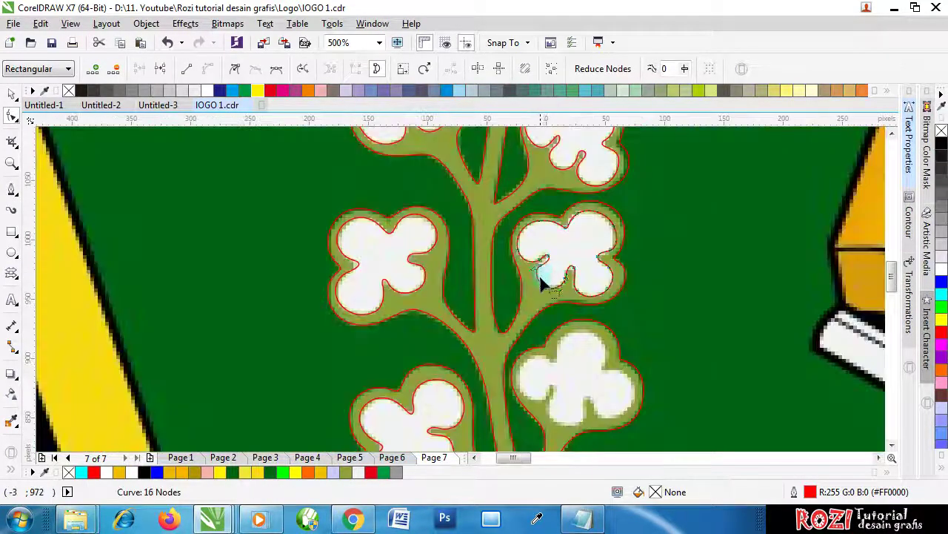
Start a Bezier outline on the eighth right-hand flower at its bottom petal's lower-left edge and trace that petal's underside
{"action": "scroll", "coordinate": [586, 367], "scroll_direction": "up", "scroll_amount": 1}
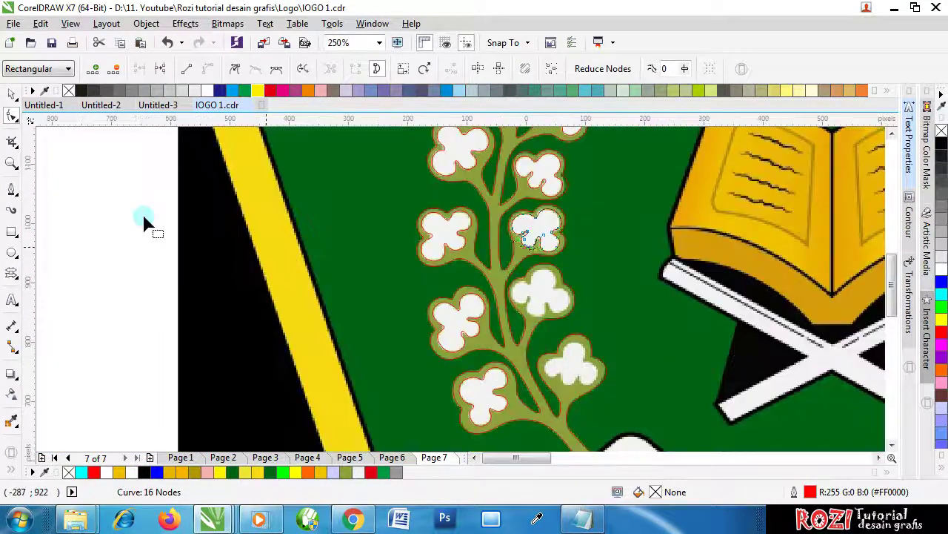
{"action": "left_click", "coordinate": [11, 189]}
{"action": "scroll", "coordinate": [533, 307], "scroll_direction": "up", "scroll_amount": 2}
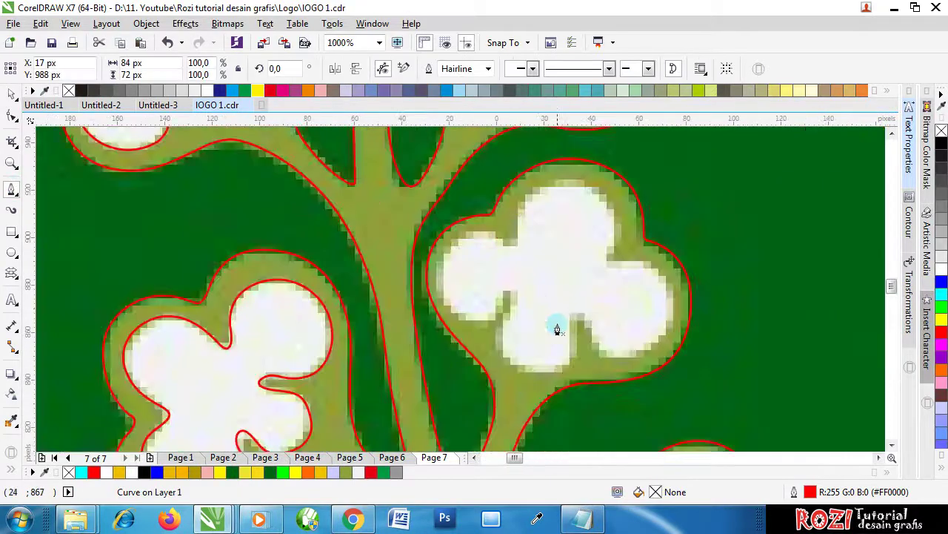
{"action": "left_click", "coordinate": [513, 361]}
{"action": "scroll", "coordinate": [560, 371], "scroll_direction": "up", "scroll_amount": 1}
{"action": "left_click_drag", "start_coordinate": [546, 365], "coordinate": [588, 359]}
Trace the notch beside the eighth flower's bottom petal and continue around the right petal to the upper-right notch
{"action": "left_click", "coordinate": [591, 242]}
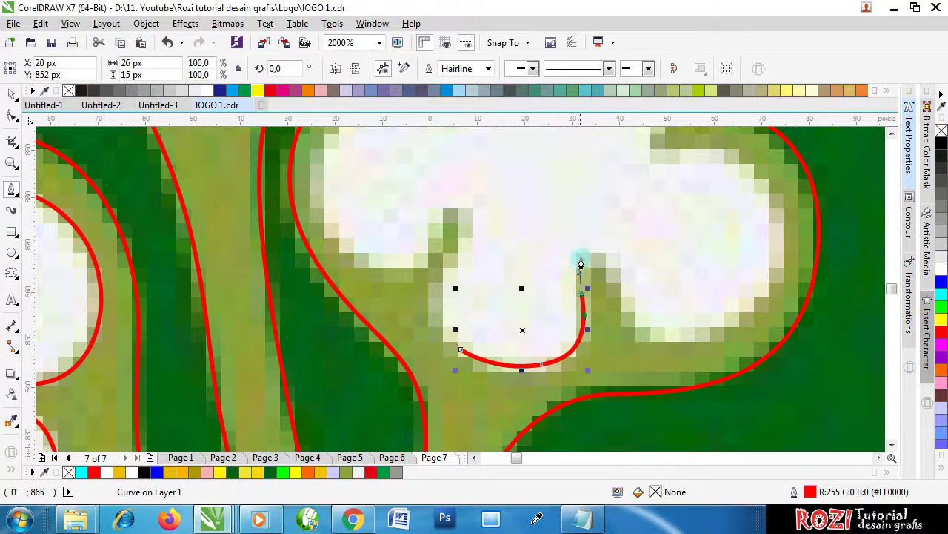
{"action": "mouse_move", "coordinate": [622, 294]}
{"action": "left_mouse_down"}
{"action": "mouse_move", "coordinate": [636, 332]}
{"action": "mouse_move", "coordinate": [681, 363]}
{"action": "mouse_move", "coordinate": [764, 327]}
{"action": "left_mouse_up"}
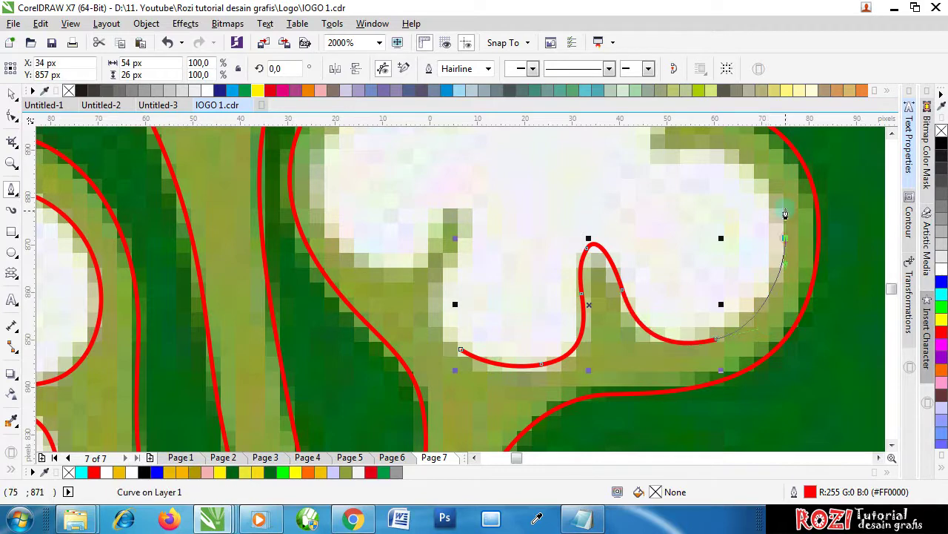
{"action": "left_click_drag", "start_coordinate": [786, 238], "coordinate": [707, 162]}
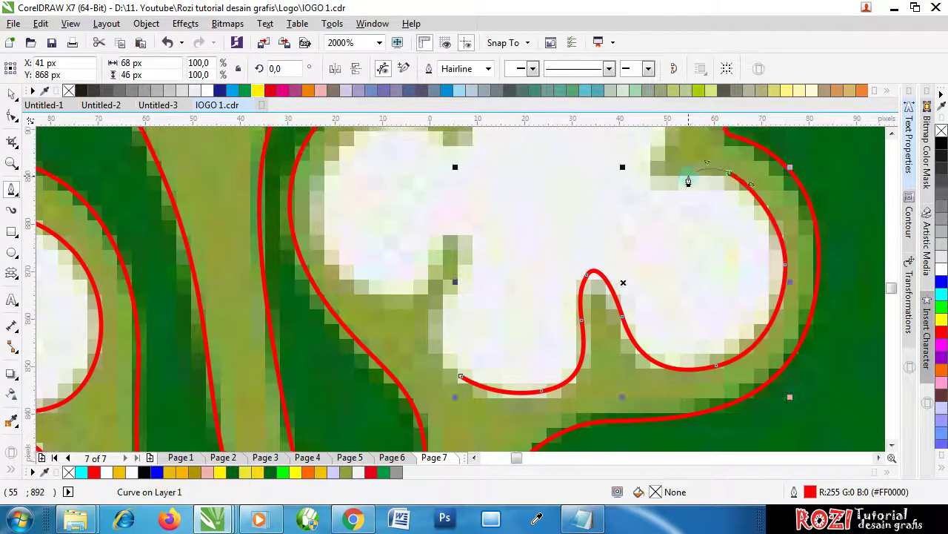
{"action": "scroll", "coordinate": [689, 182], "scroll_direction": "down", "scroll_amount": 2}
{"action": "scroll", "coordinate": [697, 189], "scroll_direction": "up", "scroll_amount": 2}
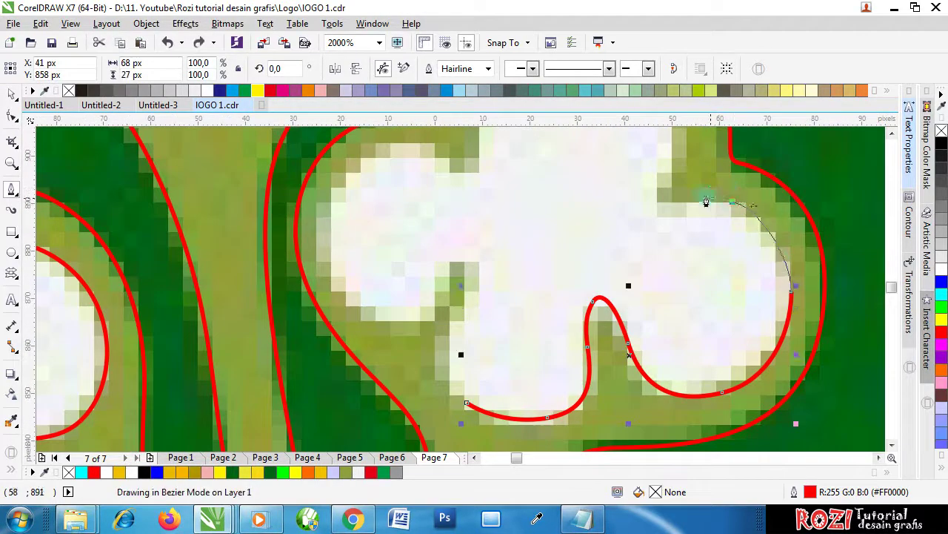
{"action": "left_click", "coordinate": [656, 205]}
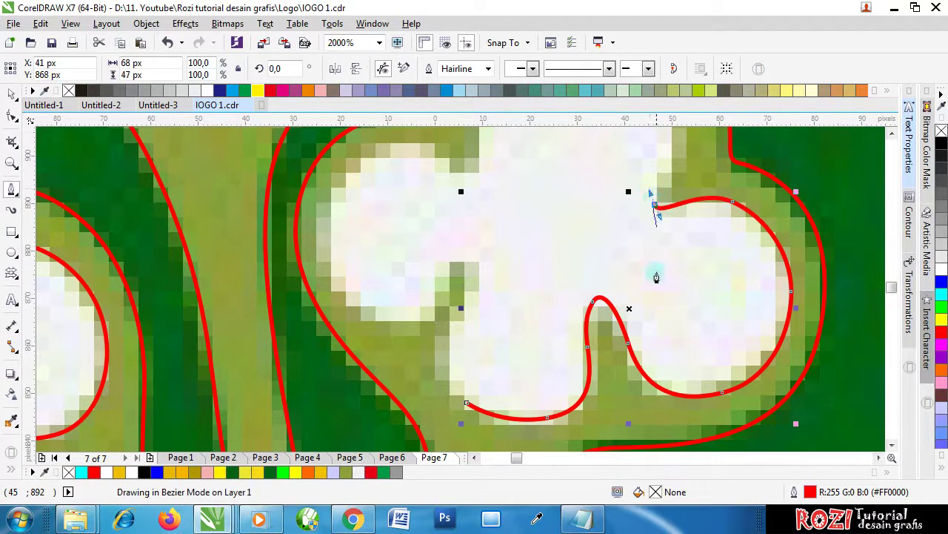
Trace the inside of the eighth flower's upper-right notch and start up the right side of its top petal
{"action": "scroll", "coordinate": [657, 274], "scroll_direction": "down", "scroll_amount": 2}
{"action": "scroll", "coordinate": [646, 301], "scroll_direction": "up", "scroll_amount": 2}
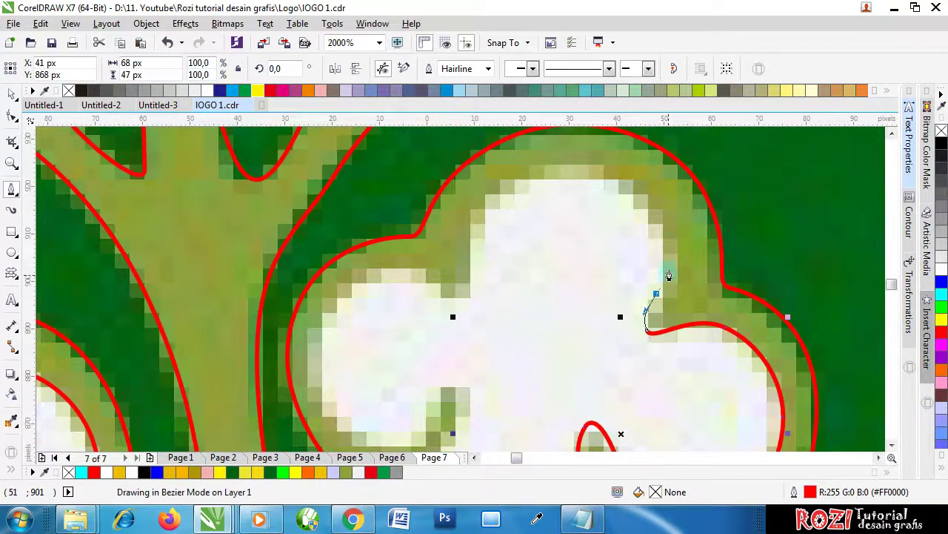
{"action": "left_click_drag", "start_coordinate": [636, 187], "coordinate": [569, 154]}
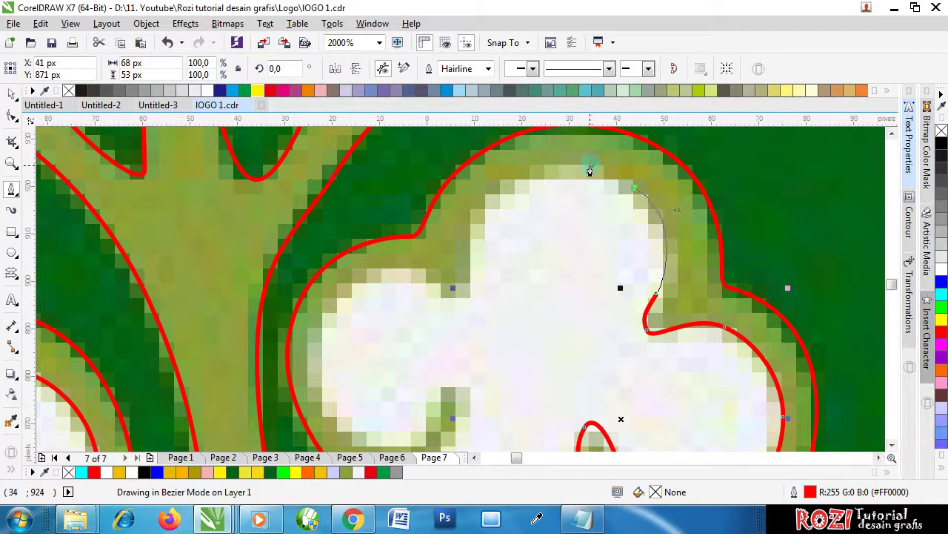
{"action": "left_click_drag", "start_coordinate": [590, 171], "coordinate": [484, 192]}
{"action": "left_click_drag", "start_coordinate": [474, 229], "coordinate": [423, 288]}
{"action": "key", "text": "ctrl+z"}
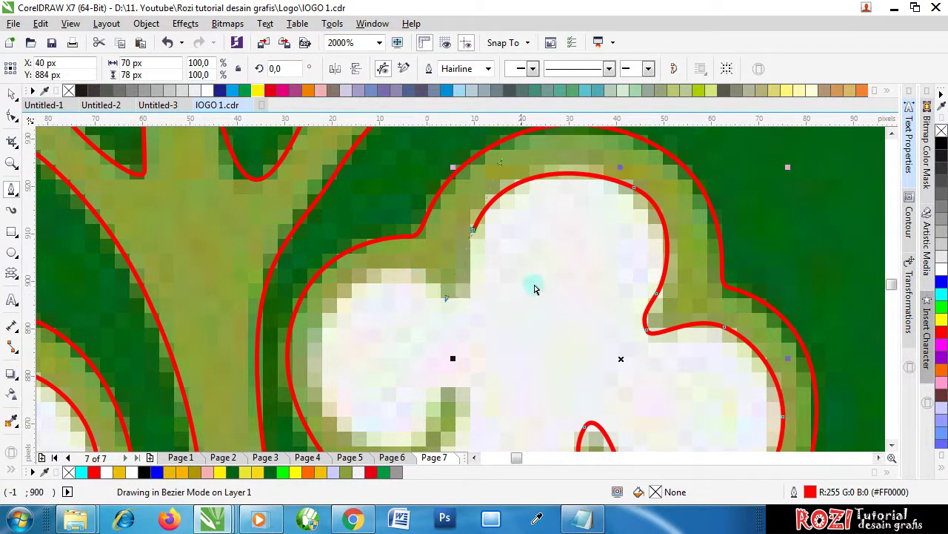
{"action": "key", "text": "ctrl+z"}
Trace over the eighth flower's top petal, down through the upper-left notch and onto the top of the left petal
{"action": "left_click_drag", "start_coordinate": [609, 190], "coordinate": [614, 163]}
{"action": "left_click_drag", "start_coordinate": [512, 181], "coordinate": [469, 203]}
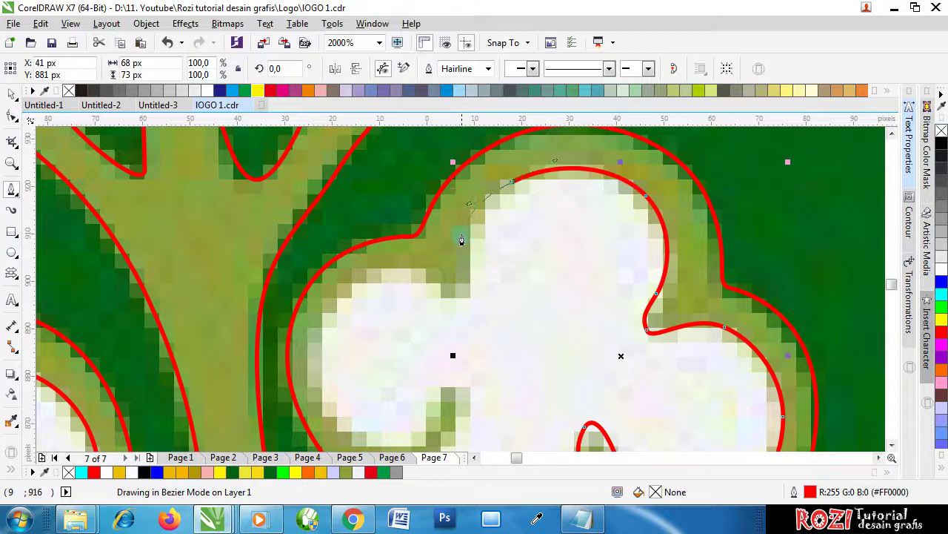
{"action": "left_click_drag", "start_coordinate": [469, 270], "coordinate": [443, 291]}
{"action": "left_click_drag", "start_coordinate": [358, 276], "coordinate": [374, 334]}
Trace the left petal's underside and the lower-left notch, and close the eighth flower's outline at about 99 by 79 px
{"action": "scroll", "coordinate": [328, 271], "scroll_direction": "down", "scroll_amount": 2}
{"action": "scroll", "coordinate": [328, 275], "scroll_direction": "up", "scroll_amount": 2}
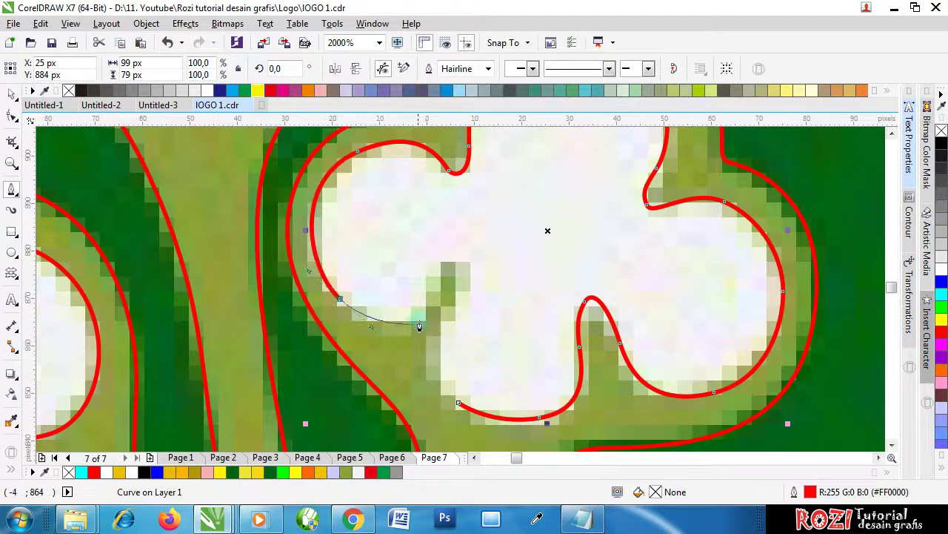
{"action": "left_click_drag", "start_coordinate": [427, 307], "coordinate": [460, 249]}
{"action": "left_click_drag", "start_coordinate": [473, 282], "coordinate": [443, 342]}
{"action": "left_click_drag", "start_coordinate": [458, 402], "coordinate": [403, 347]}
Start a Bezier outline on the lowest right-hand flower at its lower-left notch and trace around the left petal's outer edge
{"action": "scroll", "coordinate": [483, 271], "scroll_direction": "down", "scroll_amount": 4}
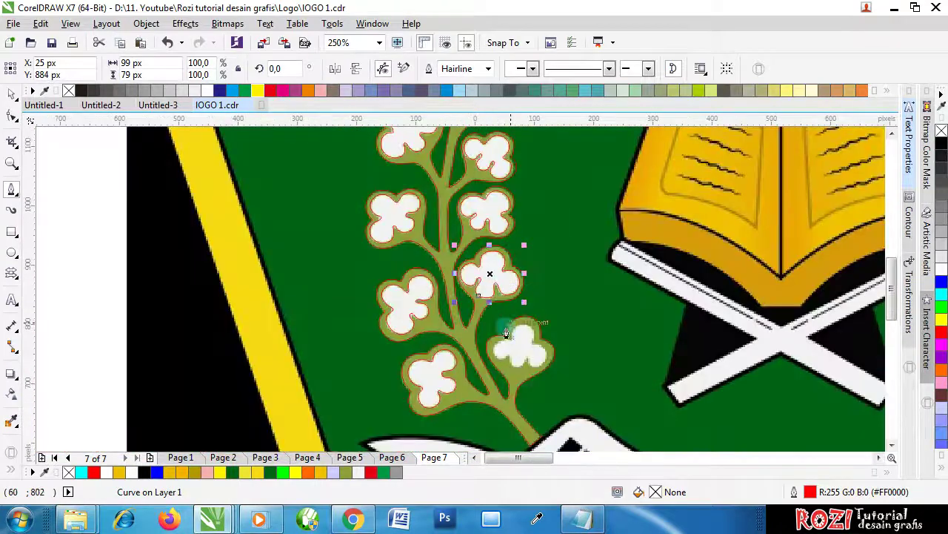
{"action": "scroll", "coordinate": [510, 365], "scroll_direction": "up", "scroll_amount": 2}
{"action": "scroll", "coordinate": [510, 365], "scroll_direction": "up", "scroll_amount": 1}
{"action": "left_click", "coordinate": [489, 348]}
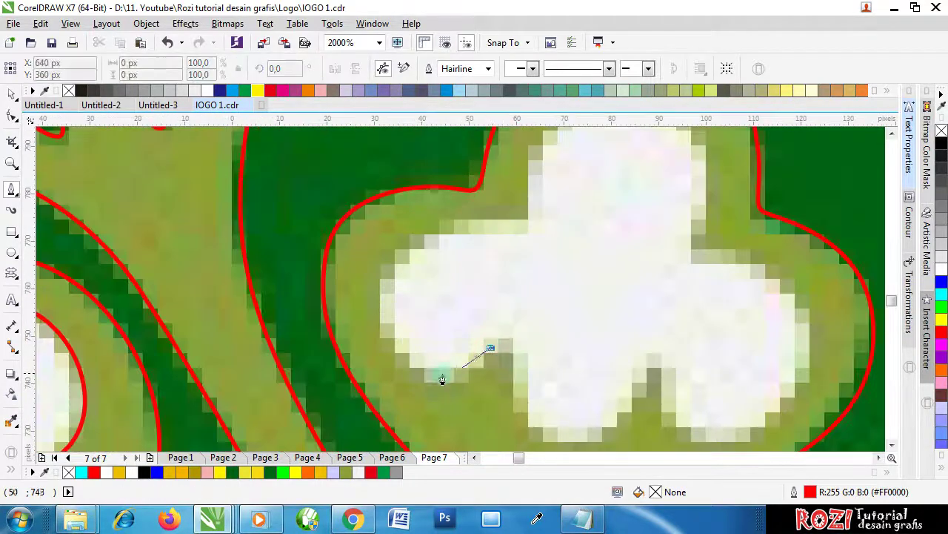
{"action": "left_click_drag", "start_coordinate": [432, 380], "coordinate": [403, 381]}
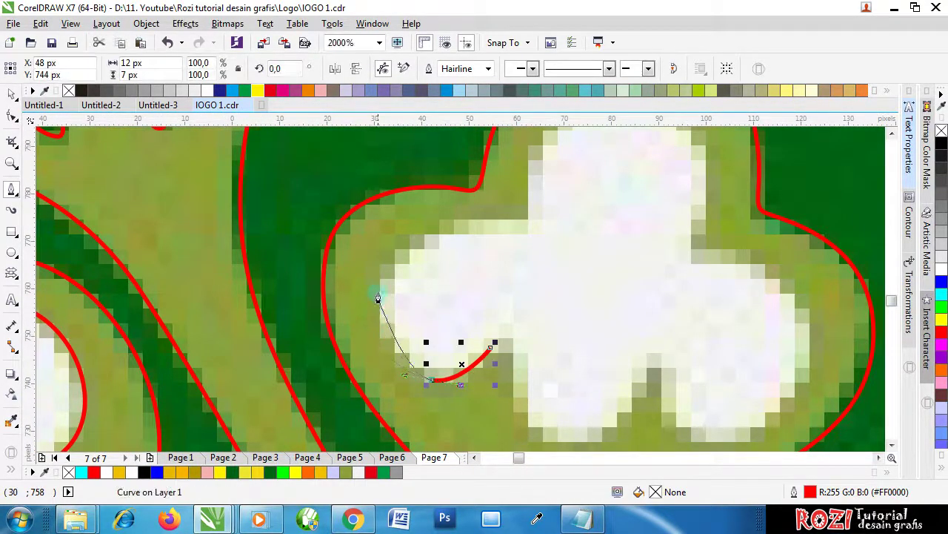
{"action": "left_click_drag", "start_coordinate": [377, 292], "coordinate": [396, 239]}
Trace the top of the lowest right-hand flower's left petal, its upper-left notch and the top petal to the upper-right notch
{"action": "left_click_drag", "start_coordinate": [482, 229], "coordinate": [622, 154]}
{"action": "scroll", "coordinate": [538, 198], "scroll_direction": "down", "scroll_amount": 2}
{"action": "scroll", "coordinate": [553, 183], "scroll_direction": "up", "scroll_amount": 2}
{"action": "left_click_drag", "start_coordinate": [656, 245], "coordinate": [654, 330]}
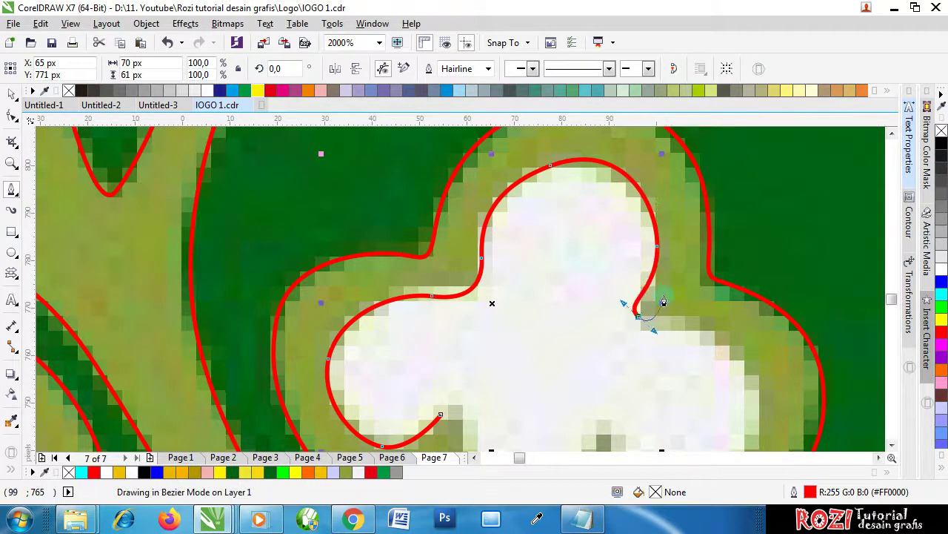
Trace around the lowest right-hand flower's right petal to the start of the notch beside the bottom petal
{"action": "scroll", "coordinate": [663, 295], "scroll_direction": "down", "scroll_amount": 2}
{"action": "scroll", "coordinate": [676, 324], "scroll_direction": "up", "scroll_amount": 3}
{"action": "left_click_drag", "start_coordinate": [692, 279], "coordinate": [730, 326]}
{"action": "key", "text": "ctrl+z"}
{"action": "left_click_drag", "start_coordinate": [683, 409], "coordinate": [644, 441]}
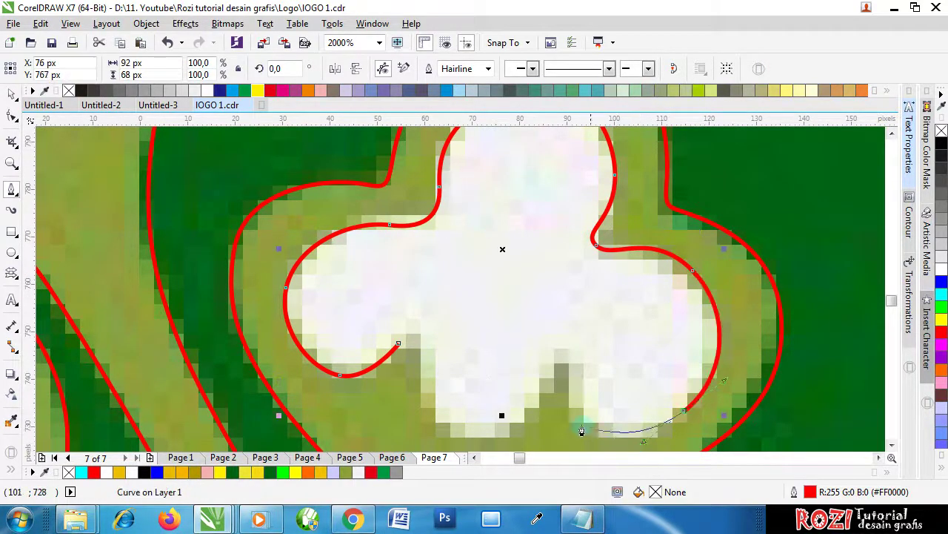
{"action": "left_click_drag", "start_coordinate": [586, 424], "coordinate": [571, 401]}
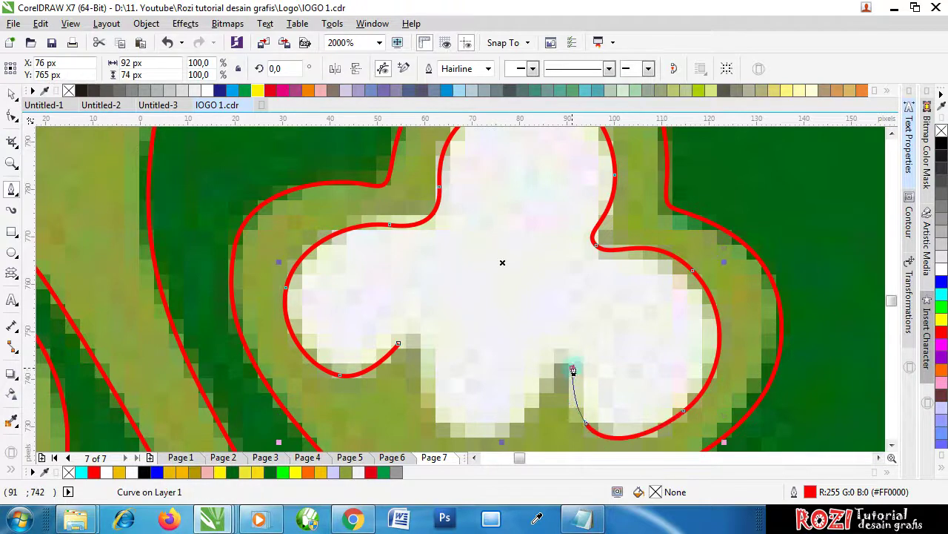
Trace the notch, bottom petal and lower-left notch, and close the lowest right-hand flower's outline at about 92 by 76 px
{"action": "left_click_drag", "start_coordinate": [573, 369], "coordinate": [481, 408]}
{"action": "scroll", "coordinate": [540, 409], "scroll_direction": "down", "scroll_amount": 2}
{"action": "scroll", "coordinate": [518, 385], "scroll_direction": "up", "scroll_amount": 2}
{"action": "mouse_move", "coordinate": [453, 331]}
{"action": "left_mouse_down"}
{"action": "mouse_move", "coordinate": [457, 294]}
{"action": "mouse_move", "coordinate": [440, 273]}
{"action": "mouse_move", "coordinate": [470, 269]}
{"action": "left_mouse_up"}
{"action": "scroll", "coordinate": [445, 288], "scroll_direction": "up", "scroll_amount": 1}
{"action": "scroll", "coordinate": [472, 285], "scroll_direction": "down", "scroll_amount": 2}
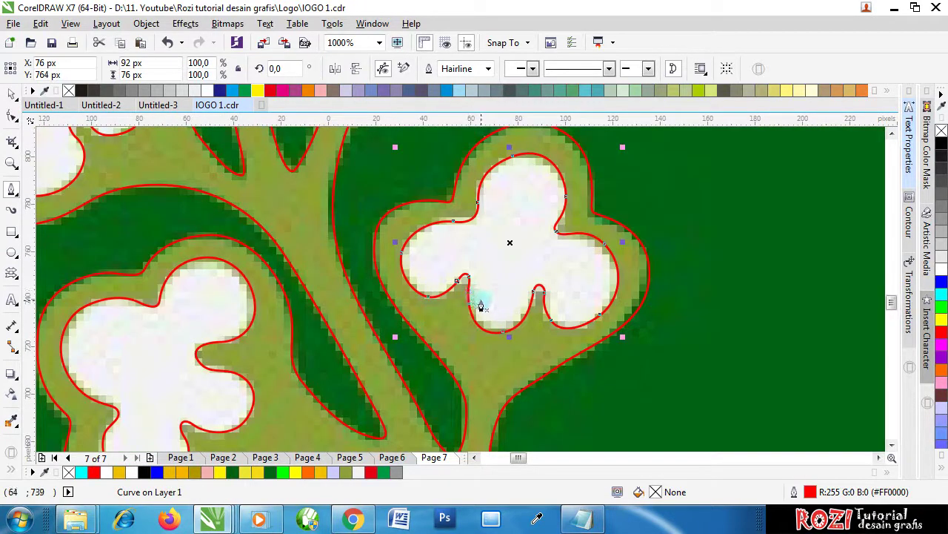
Examine the finished flower outlines on both sides of the stem for nodes that need correcting with the Shape tool
{"action": "scroll", "coordinate": [488, 306], "scroll_direction": "down", "scroll_amount": 1}
{"action": "left_click", "coordinate": [11, 115]}
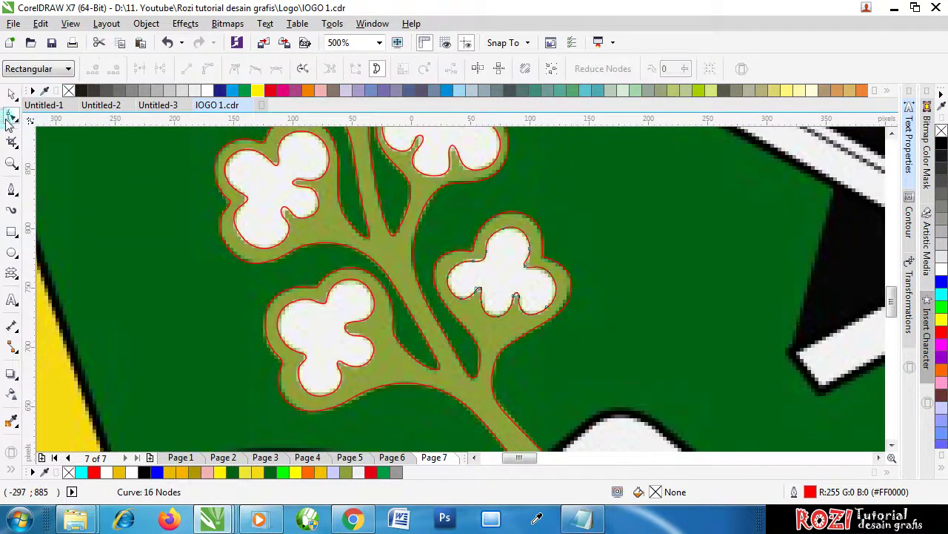
{"action": "scroll", "coordinate": [304, 330], "scroll_direction": "up", "scroll_amount": 2}
{"action": "scroll", "coordinate": [430, 375], "scroll_direction": "down", "scroll_amount": 1}
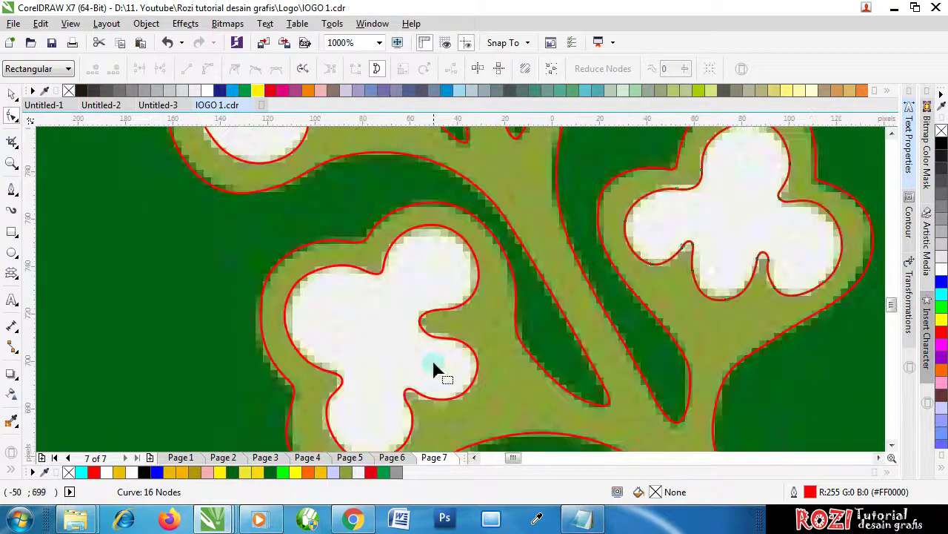
{"action": "scroll", "coordinate": [434, 371], "scroll_direction": "down", "scroll_amount": 2}
{"action": "scroll", "coordinate": [411, 300], "scroll_direction": "up", "scroll_amount": 3}
{"action": "scroll", "coordinate": [408, 281], "scroll_direction": "down", "scroll_amount": 3}
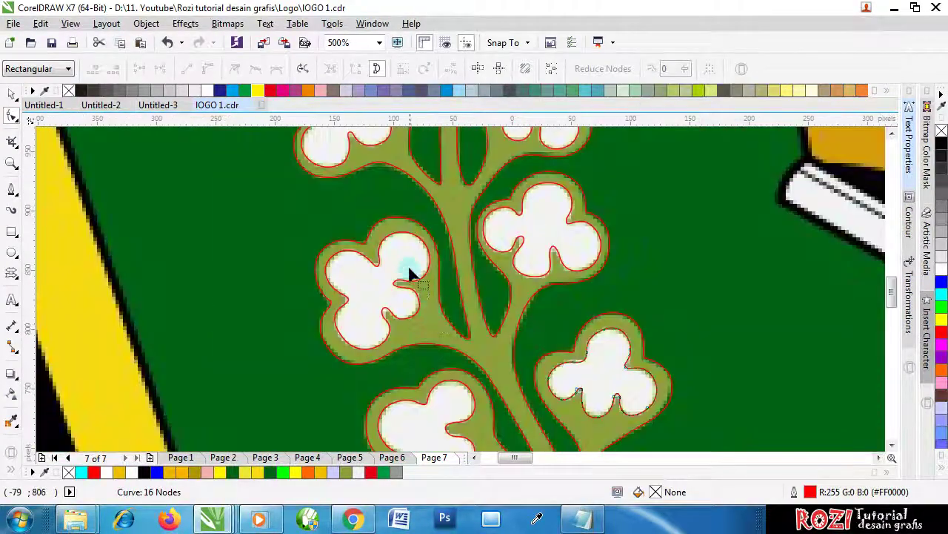
{"action": "scroll", "coordinate": [396, 252], "scroll_direction": "up", "scroll_amount": 2}
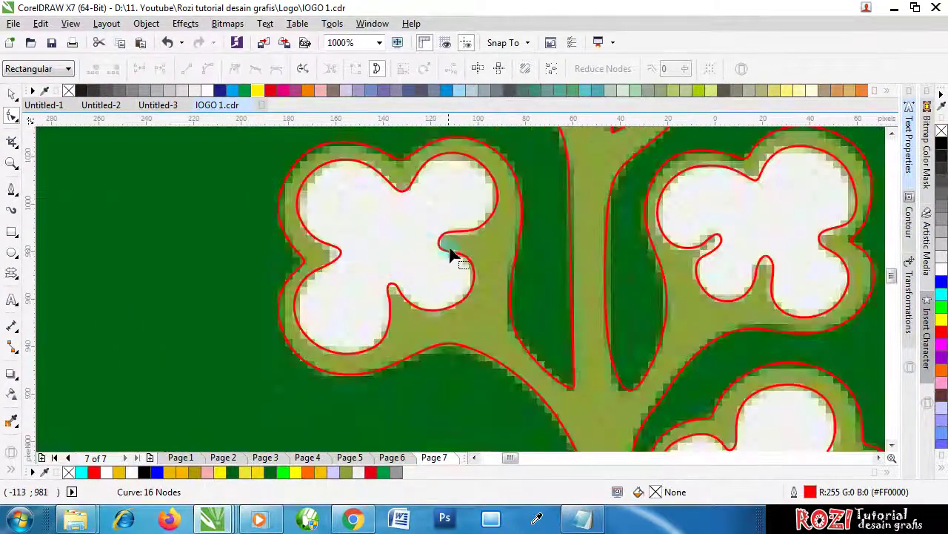
{"action": "scroll", "coordinate": [479, 300], "scroll_direction": "down", "scroll_amount": 3}
{"action": "scroll", "coordinate": [519, 355], "scroll_direction": "up", "scroll_amount": 3}
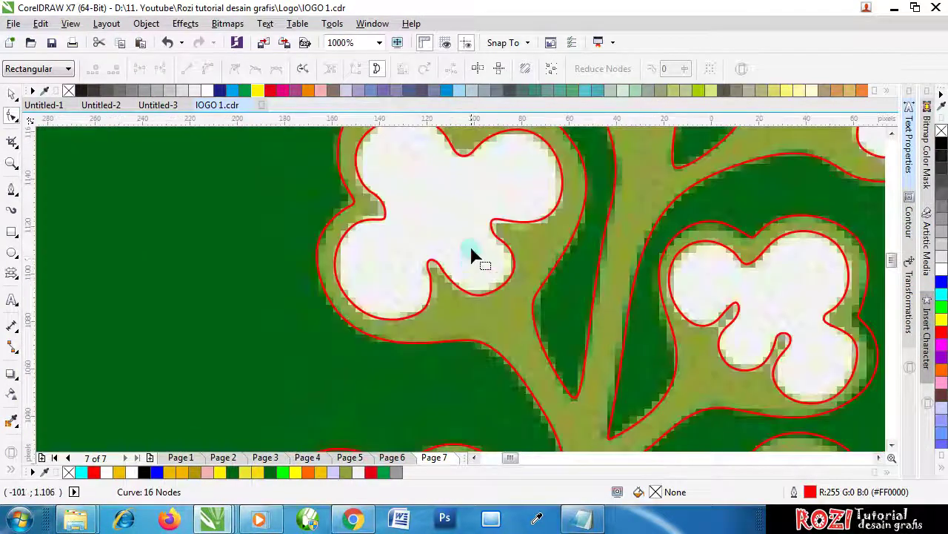
{"action": "scroll", "coordinate": [459, 268], "scroll_direction": "up", "scroll_amount": 2}
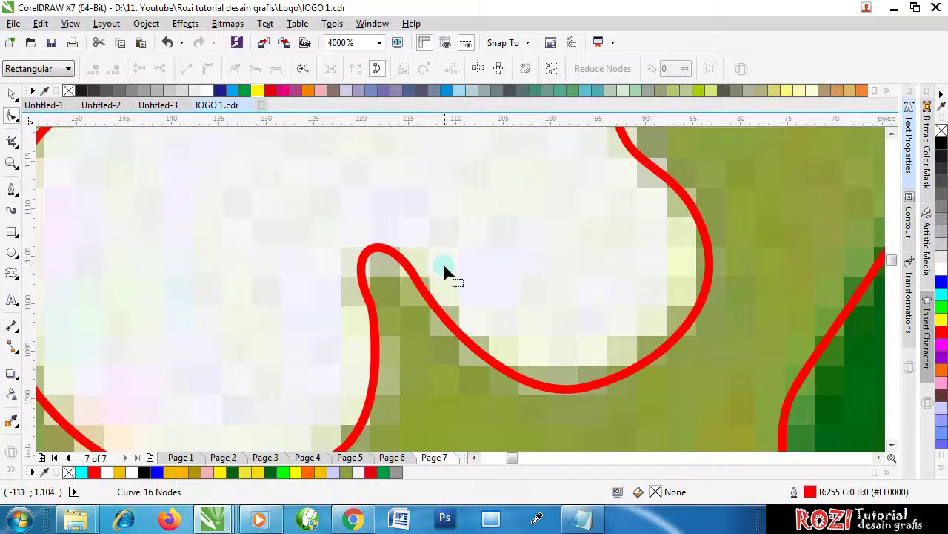
{"action": "double_click", "coordinate": [358, 297]}
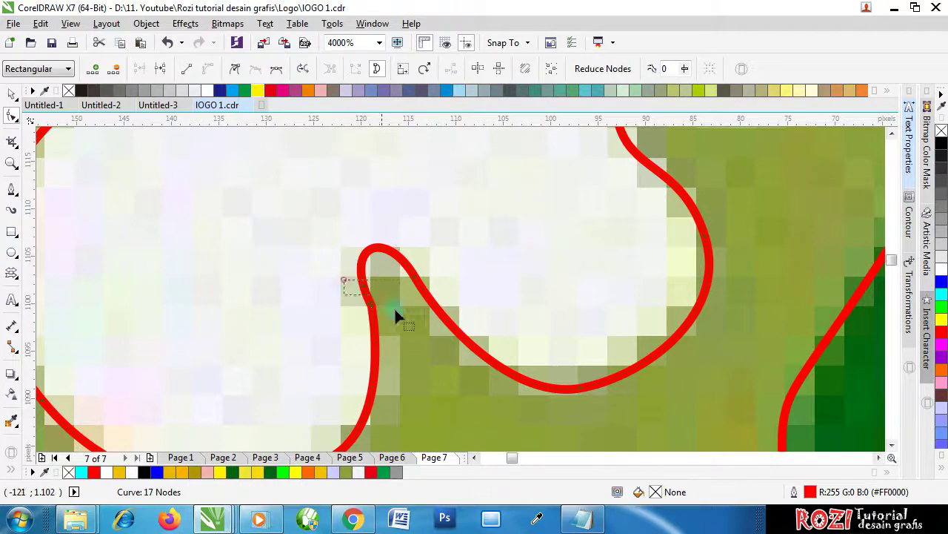
{"action": "key", "text": "Delete"}
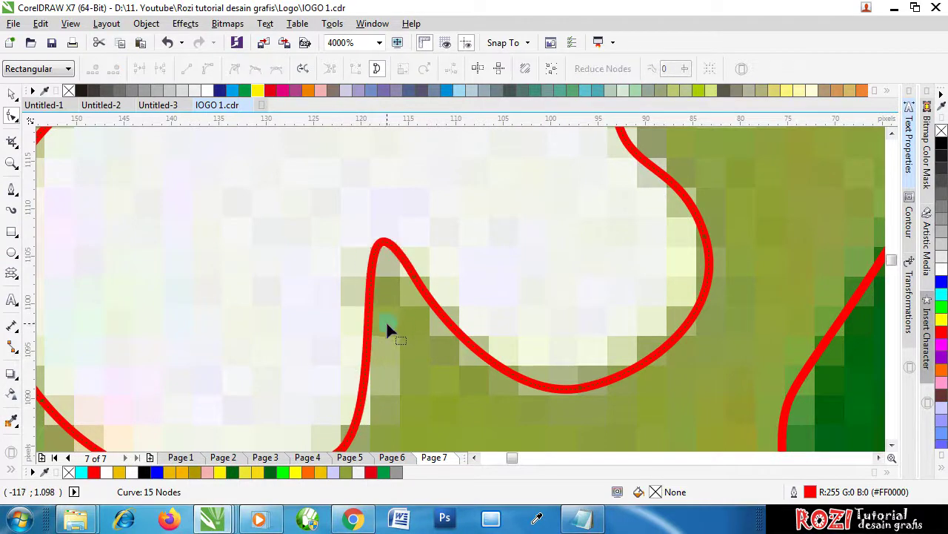
{"action": "key", "text": "ctrl+z"}
Smooth the kink on the left side of the bottom notch in the fourth left-hand flower from the bottom
{"action": "scroll", "coordinate": [381, 324], "scroll_direction": "up", "scroll_amount": 1}
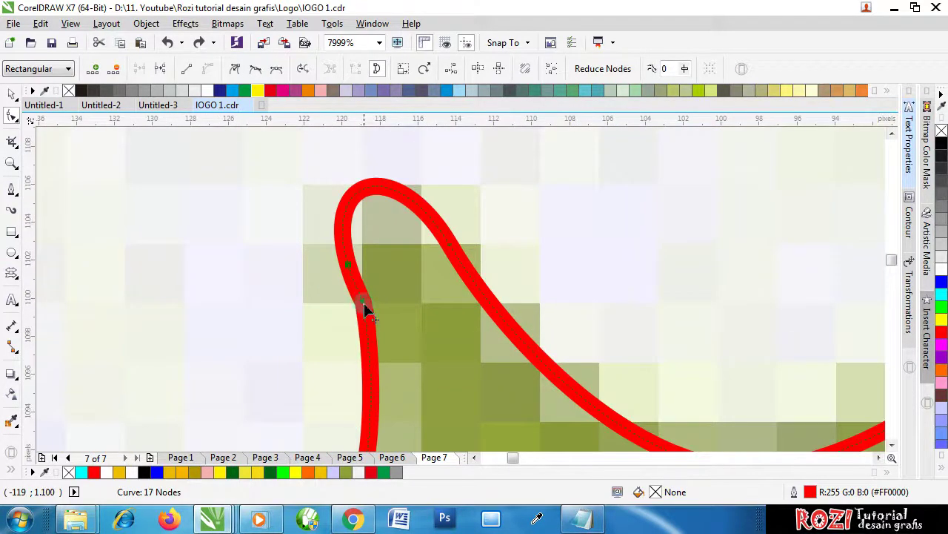
{"action": "left_click_drag", "start_coordinate": [364, 304], "coordinate": [361, 308]}
{"action": "left_click", "coordinate": [273, 69]}
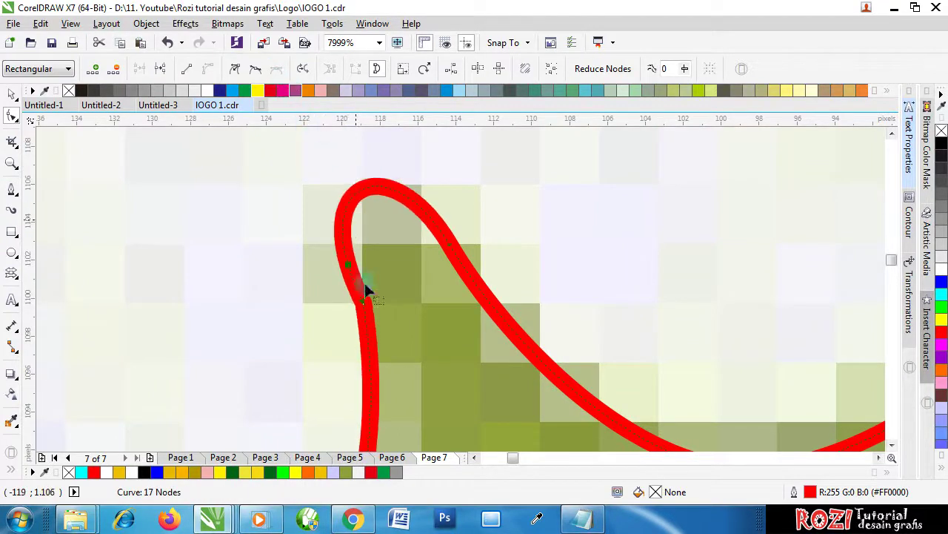
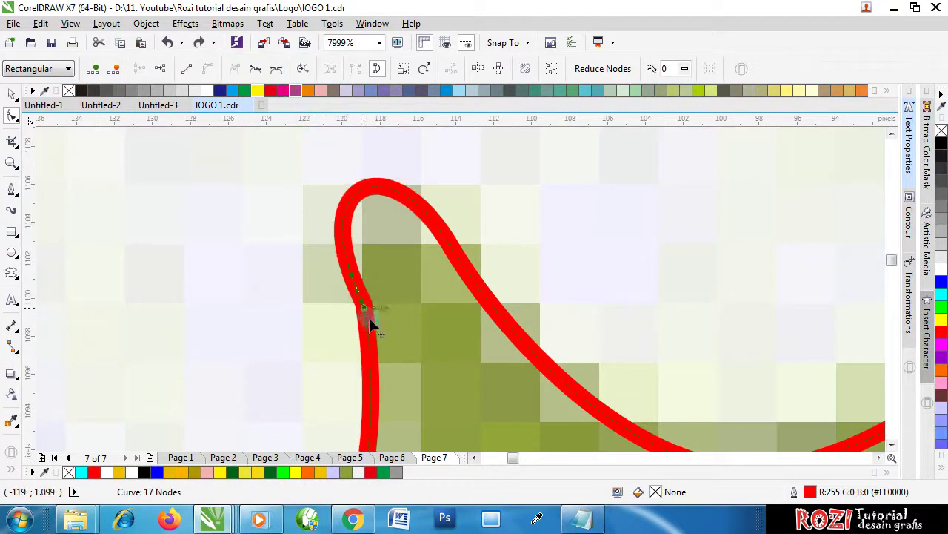
{"action": "left_click_drag", "start_coordinate": [369, 319], "coordinate": [391, 326]}
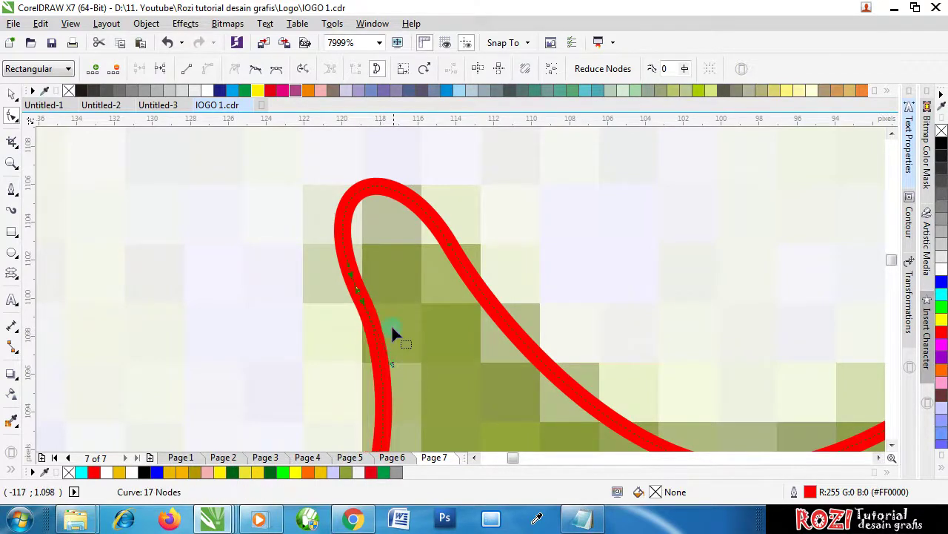
Adjust the curve handle of the node at the right notch of the same left-hand flower to fit the bitmap
{"action": "scroll", "coordinate": [399, 333], "scroll_direction": "down", "scroll_amount": 2}
{"action": "scroll", "coordinate": [463, 358], "scroll_direction": "up", "scroll_amount": 1}
{"action": "scroll", "coordinate": [548, 307], "scroll_direction": "down", "scroll_amount": 3}
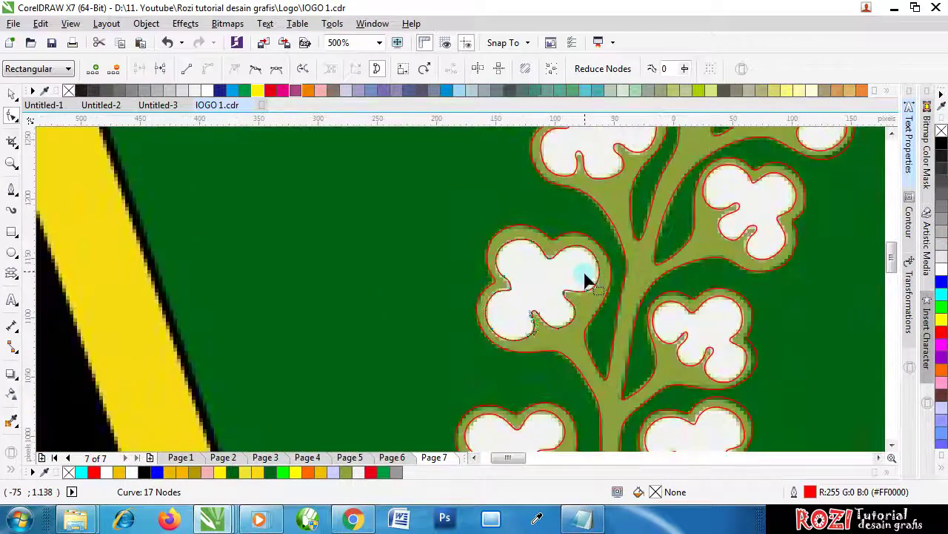
{"action": "scroll", "coordinate": [585, 271], "scroll_direction": "up", "scroll_amount": 3}
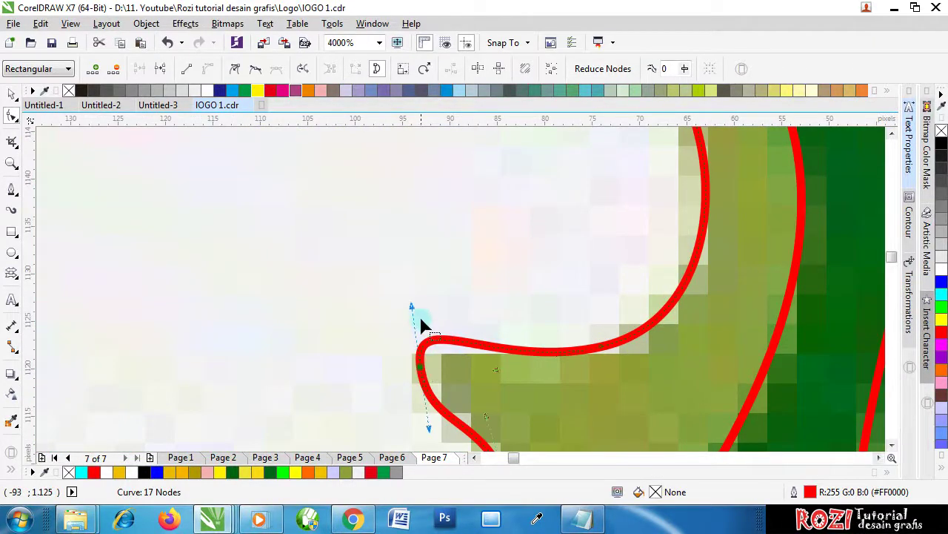
{"action": "left_click_drag", "start_coordinate": [412, 307], "coordinate": [424, 313]}
Reshape the same flower's left notch by moving the node at its lower corner and adjusting the node's curve handles
{"action": "scroll", "coordinate": [491, 361], "scroll_direction": "down", "scroll_amount": 2}
{"action": "scroll", "coordinate": [377, 343], "scroll_direction": "up", "scroll_amount": 2}
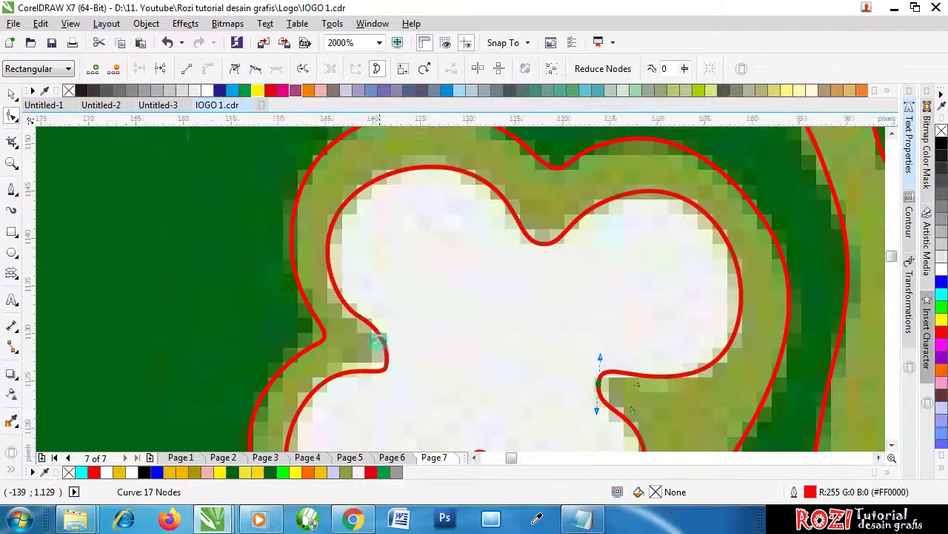
{"action": "left_click", "coordinate": [395, 387]}
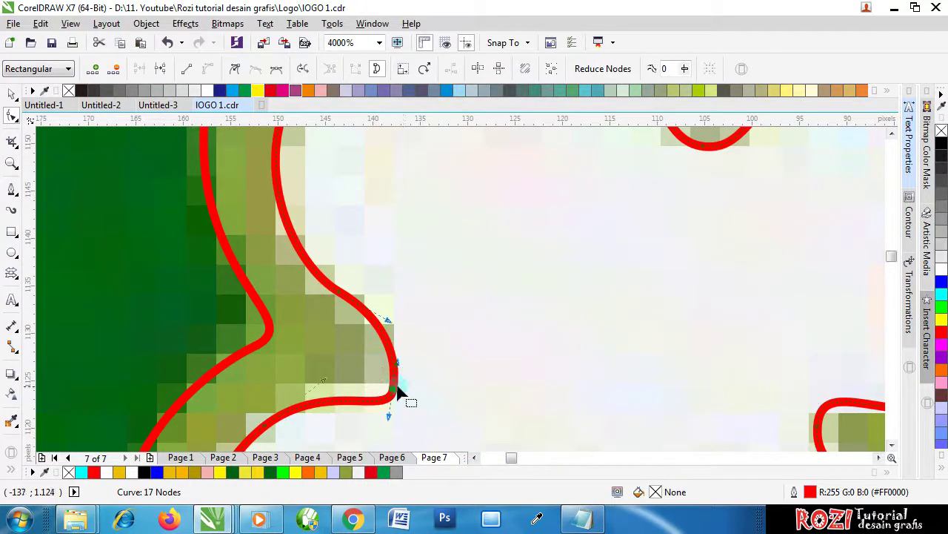
{"action": "left_click_drag", "start_coordinate": [397, 360], "coordinate": [395, 381]}
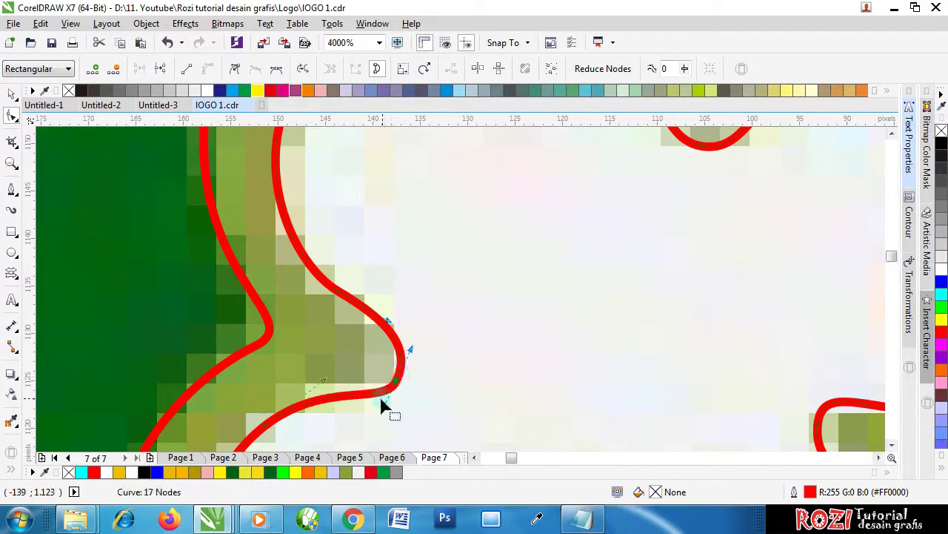
{"action": "left_click", "coordinate": [384, 404]}
{"action": "scroll", "coordinate": [445, 394], "scroll_direction": "down", "scroll_amount": 4}
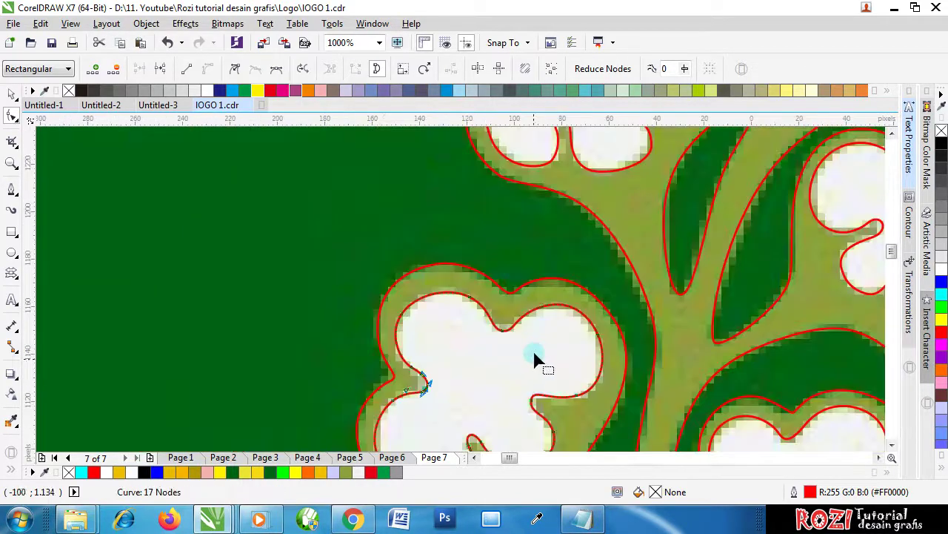
Examine the outlines of the fifth to seventh left-hand flowers from the bottom for notches that do not fit the bitmap
{"action": "scroll", "coordinate": [561, 335], "scroll_direction": "up", "scroll_amount": 4}
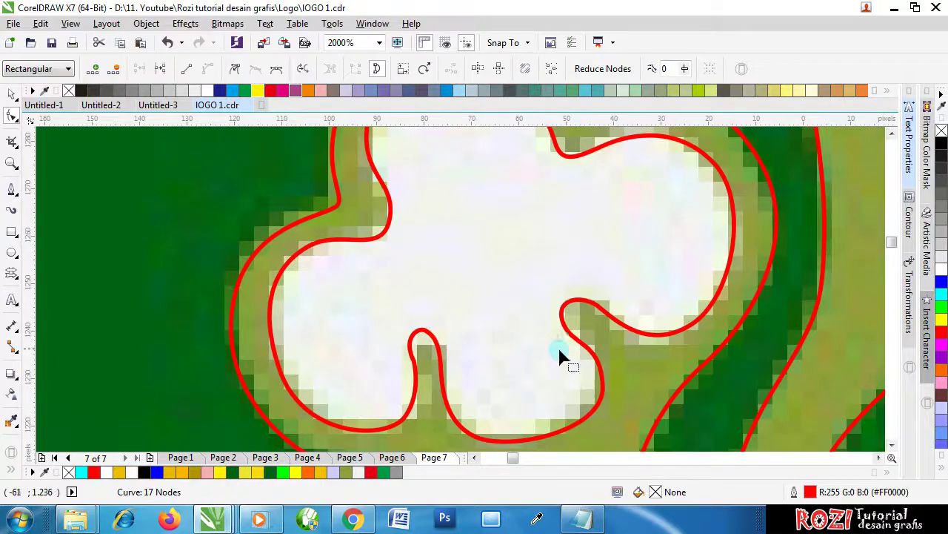
{"action": "scroll", "coordinate": [523, 286], "scroll_direction": "up", "scroll_amount": 2}
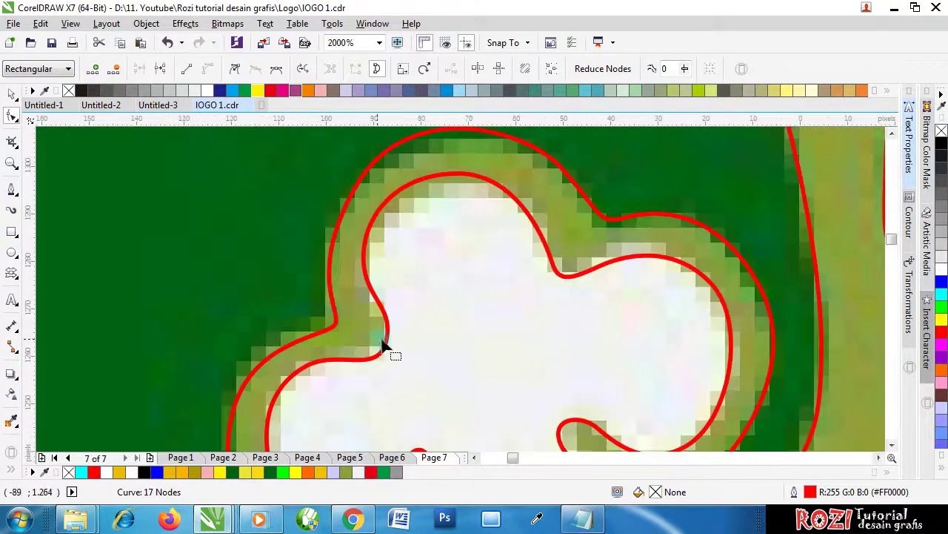
{"action": "scroll", "coordinate": [443, 363], "scroll_direction": "down", "scroll_amount": 4}
{"action": "scroll", "coordinate": [484, 338], "scroll_direction": "down", "scroll_amount": 3}
{"action": "scroll", "coordinate": [492, 292], "scroll_direction": "up", "scroll_amount": 6}
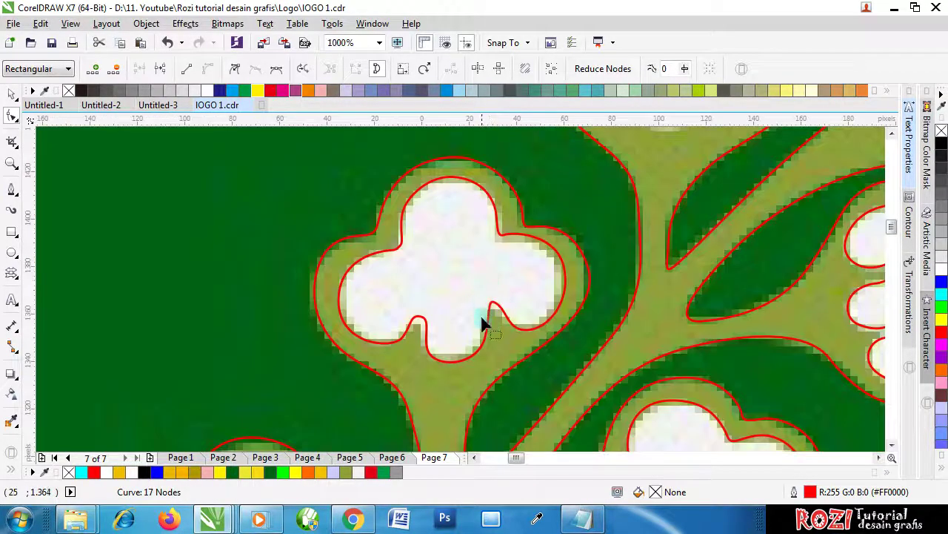
{"action": "scroll", "coordinate": [498, 342], "scroll_direction": "down", "scroll_amount": 2}
{"action": "scroll", "coordinate": [501, 342], "scroll_direction": "down", "scroll_amount": 3}
{"action": "scroll", "coordinate": [561, 264], "scroll_direction": "up", "scroll_amount": 6}
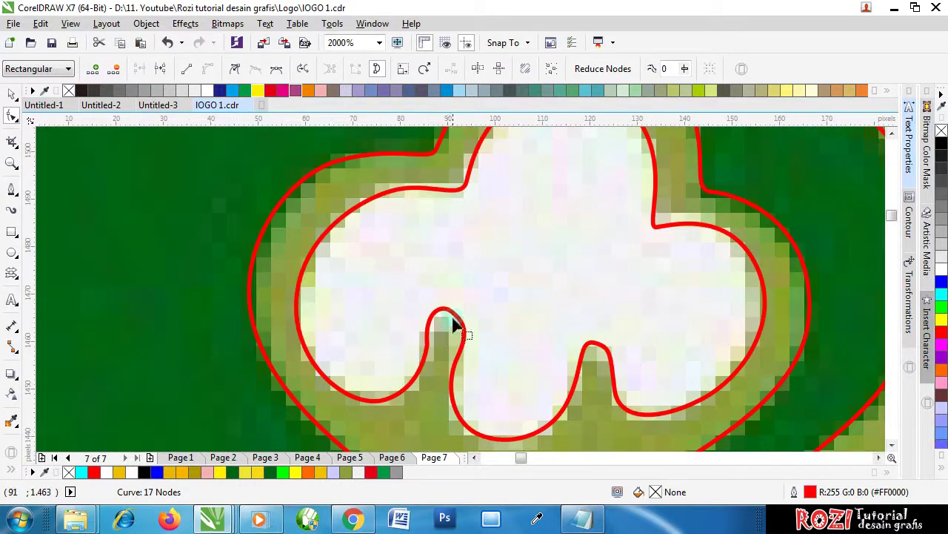
Reshape the left bottom notch of the seventh left-hand flower by deleting the surplus node on its right side and adjusting its top and left nodes
{"action": "double_click", "coordinate": [461, 326]}
{"action": "scroll", "coordinate": [454, 312], "scroll_direction": "up", "scroll_amount": 1}
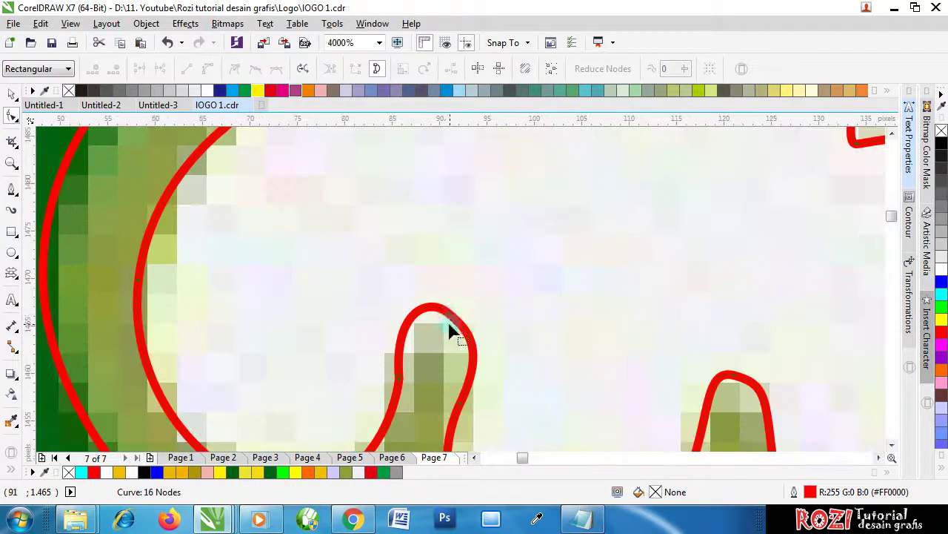
{"action": "left_click", "coordinate": [449, 315]}
{"action": "left_click_drag", "start_coordinate": [429, 296], "coordinate": [466, 318]}
{"action": "scroll", "coordinate": [445, 328], "scroll_direction": "down", "scroll_amount": 2}
{"action": "scroll", "coordinate": [434, 338], "scroll_direction": "up", "scroll_amount": 4}
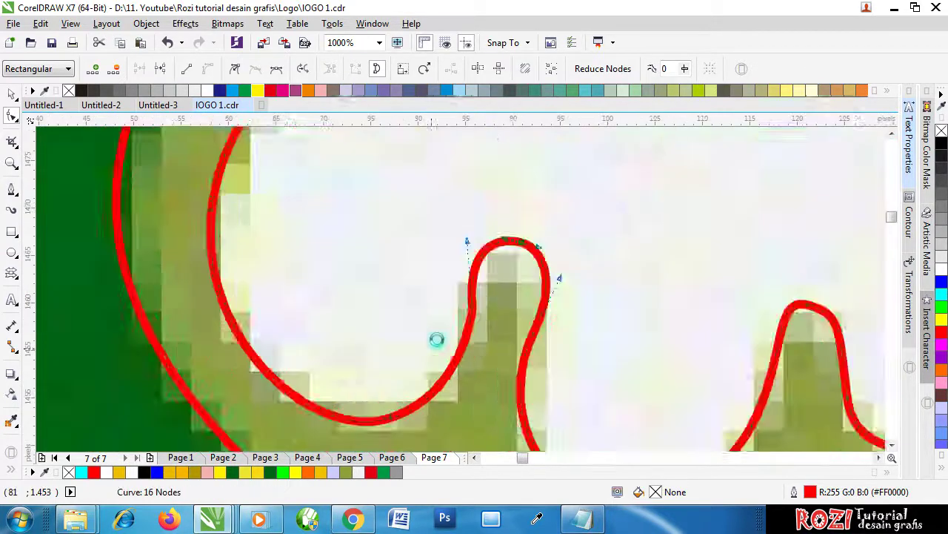
{"action": "left_click_drag", "start_coordinate": [510, 280], "coordinate": [506, 347]}
{"action": "scroll", "coordinate": [501, 355], "scroll_direction": "down", "scroll_amount": 3}
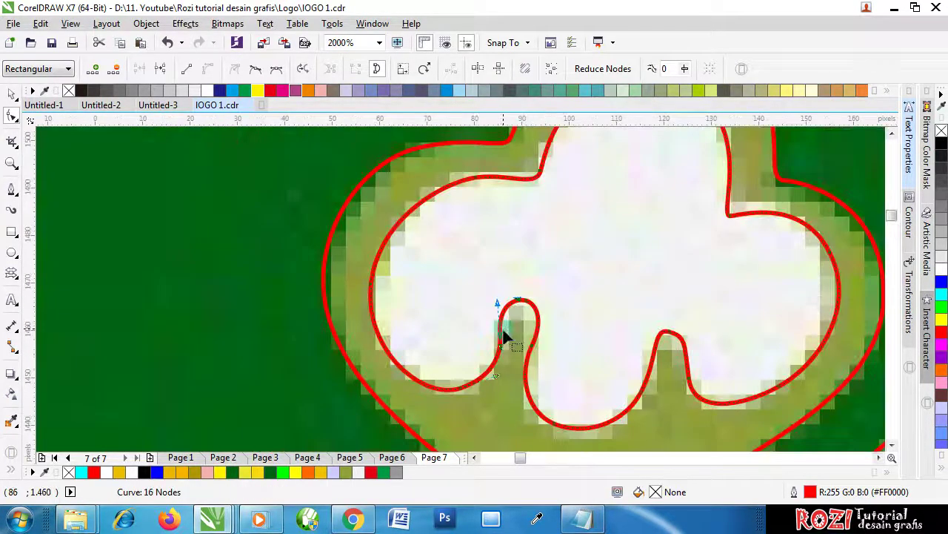
Round the right bottom notch of the same flower by moving its top node slightly and levelling the node's curve handles
{"action": "scroll", "coordinate": [610, 352], "scroll_direction": "up", "scroll_amount": 2}
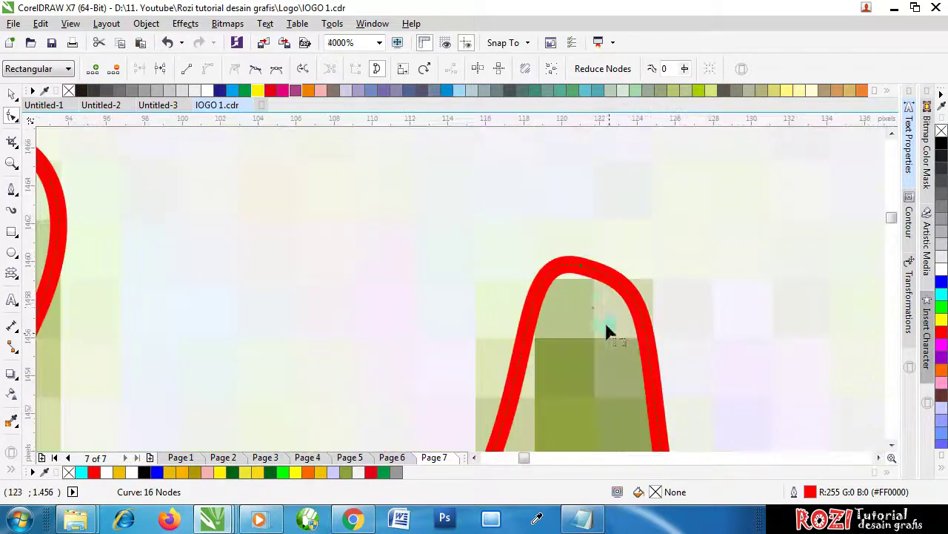
{"action": "left_click", "coordinate": [587, 276]}
{"action": "left_click_drag", "start_coordinate": [585, 262], "coordinate": [593, 258]}
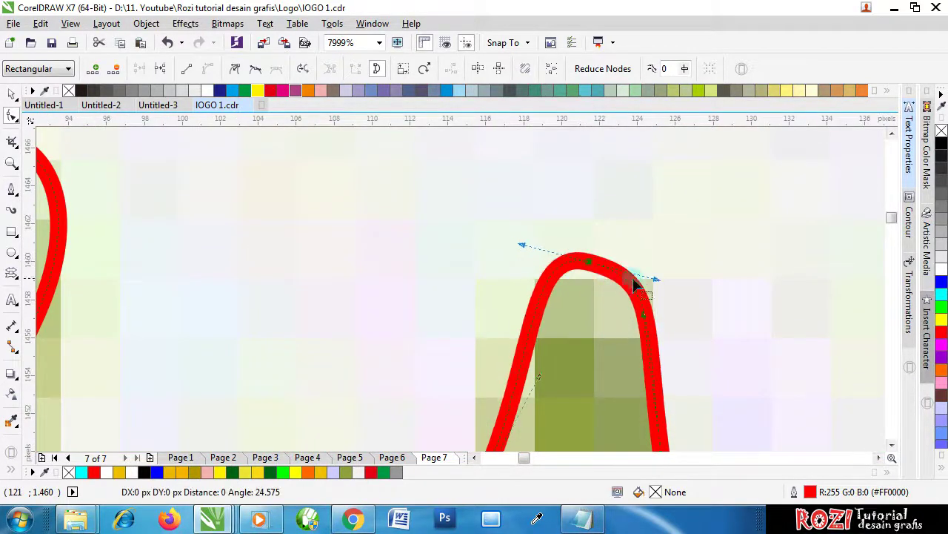
{"action": "left_click_drag", "start_coordinate": [657, 281], "coordinate": [630, 275]}
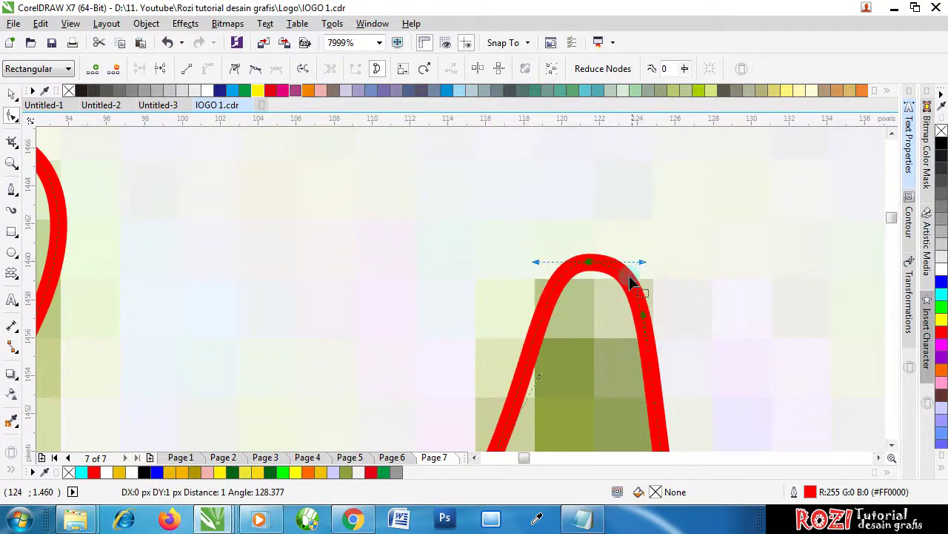
{"action": "scroll", "coordinate": [607, 280], "scroll_direction": "down", "scroll_amount": 2}
{"action": "scroll", "coordinate": [568, 342], "scroll_direction": "up", "scroll_amount": 1}
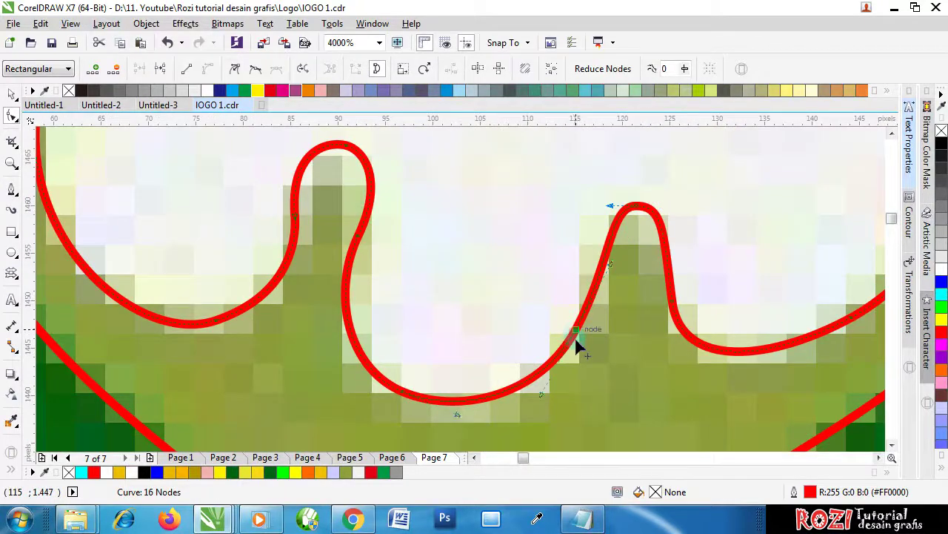
Fit the flower's middle and right bottom petals to the bitmap by moving their nodes and adjusting the curve handle beside the right notch
{"action": "left_click_drag", "start_coordinate": [574, 336], "coordinate": [573, 345]}
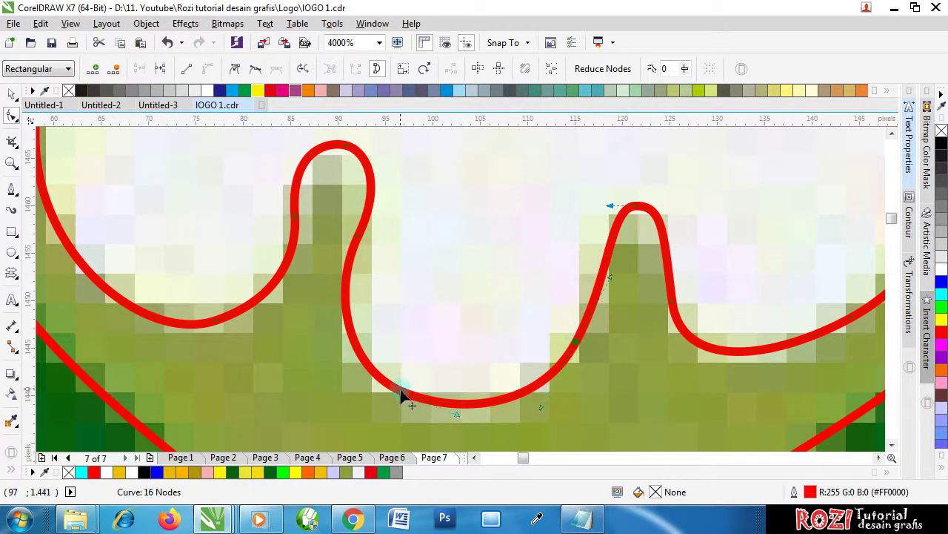
{"action": "mouse_move", "coordinate": [401, 391]}
{"action": "left_mouse_down"}
{"action": "mouse_move", "coordinate": [397, 373]}
{"action": "mouse_move", "coordinate": [396, 383]}
{"action": "left_mouse_up"}
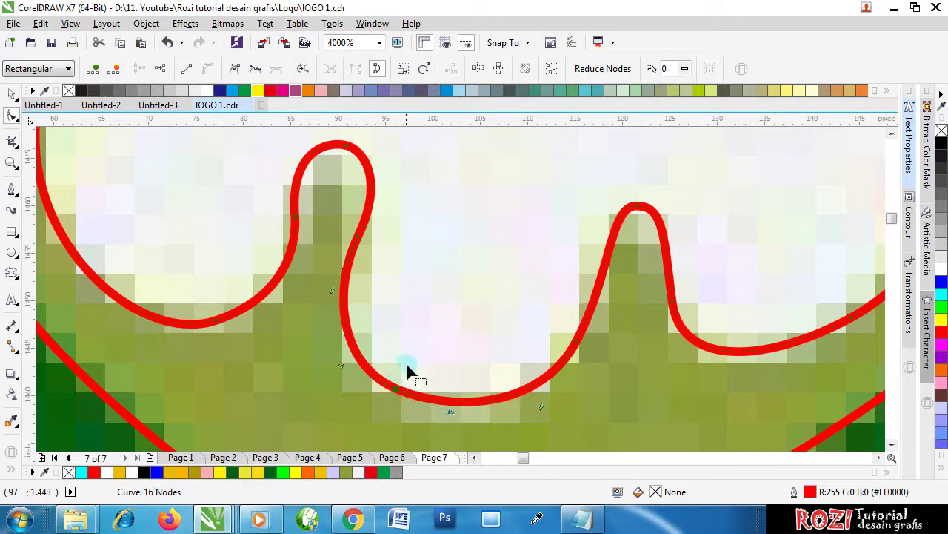
{"action": "scroll", "coordinate": [406, 359], "scroll_direction": "down", "scroll_amount": 1}
{"action": "scroll", "coordinate": [540, 341], "scroll_direction": "up", "scroll_amount": 1}
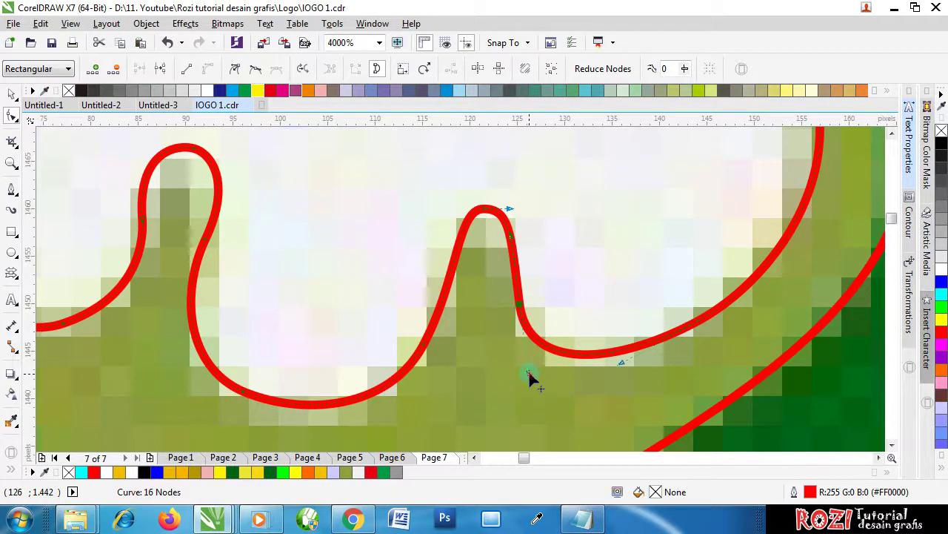
{"action": "left_click_drag", "start_coordinate": [530, 374], "coordinate": [526, 369]}
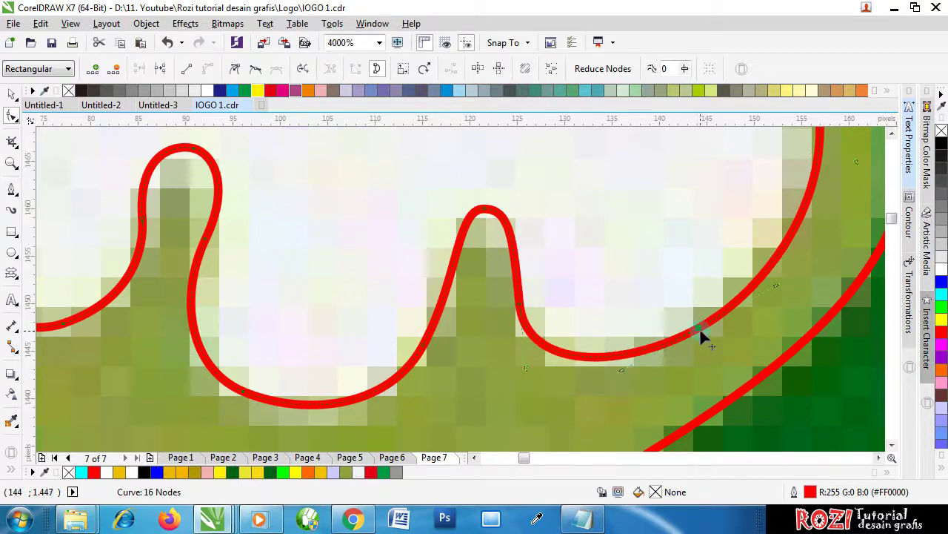
{"action": "left_click_drag", "start_coordinate": [699, 328], "coordinate": [669, 360]}
Adjust the curve handle at the upper-right notch of the seventh left-hand flower to follow the petal edge
{"action": "scroll", "coordinate": [669, 287], "scroll_direction": "down", "scroll_amount": 2}
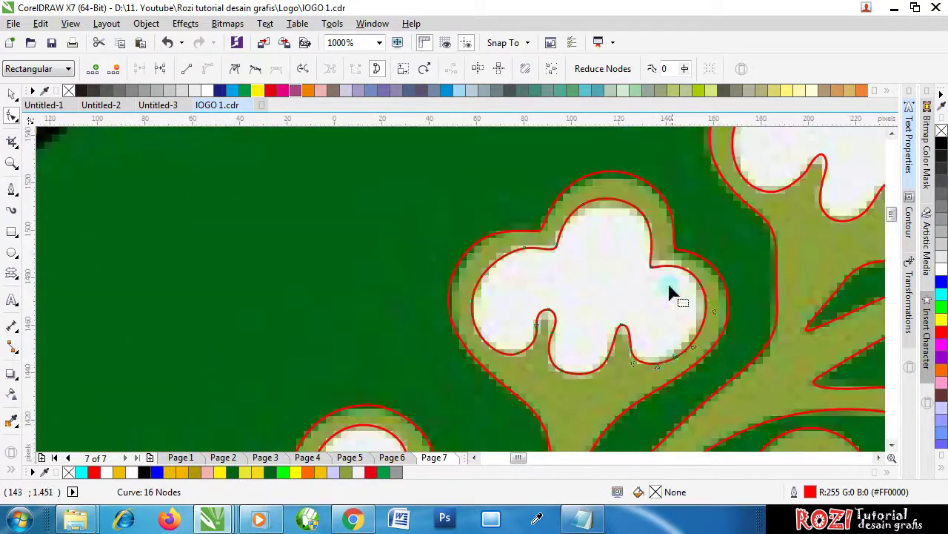
{"action": "scroll", "coordinate": [660, 267], "scroll_direction": "up", "scroll_amount": 1}
{"action": "scroll", "coordinate": [665, 291], "scroll_direction": "up", "scroll_amount": 1}
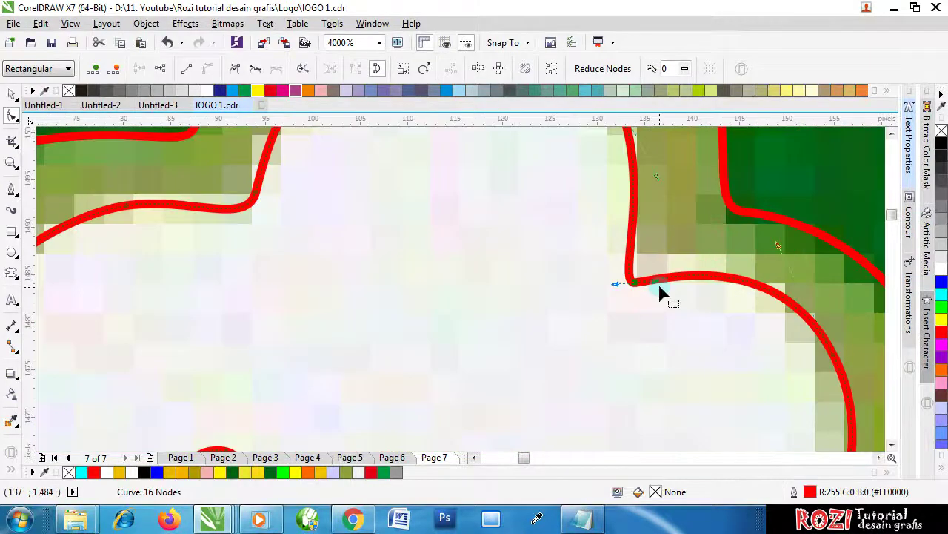
{"action": "left_click_drag", "start_coordinate": [656, 286], "coordinate": [660, 295]}
{"action": "scroll", "coordinate": [652, 308], "scroll_direction": "down", "scroll_amount": 1}
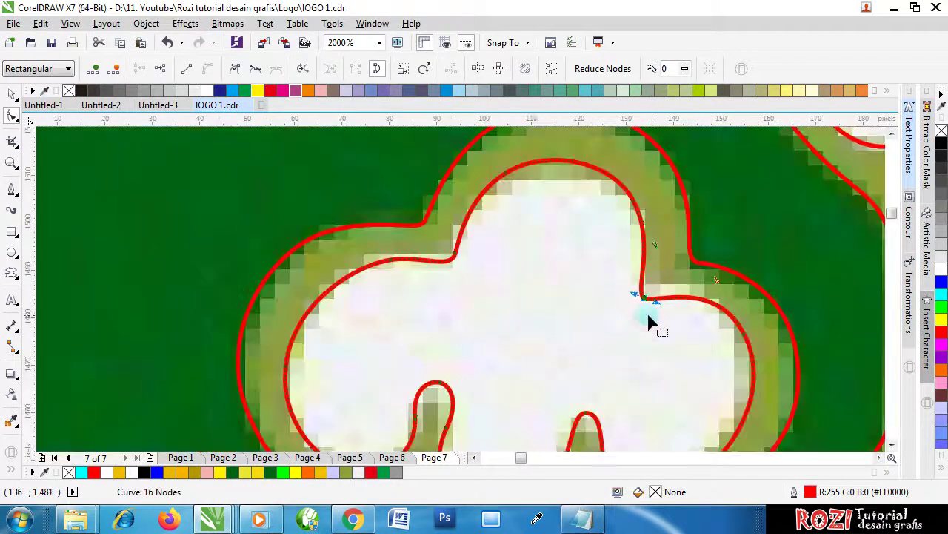
Smooth the kink at the lower-left corner of the right bottom petal on the eighth left-hand flower by adjusting its curve handle
{"action": "scroll", "coordinate": [606, 300], "scroll_direction": "down", "scroll_amount": 2}
{"action": "scroll", "coordinate": [760, 244], "scroll_direction": "up", "scroll_amount": 2}
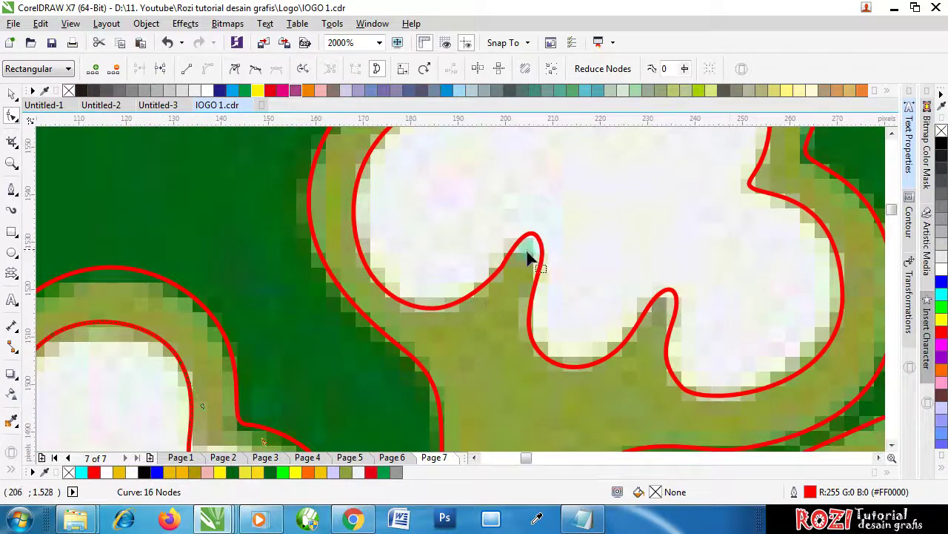
{"action": "scroll", "coordinate": [518, 272], "scroll_direction": "down", "scroll_amount": 1}
{"action": "scroll", "coordinate": [619, 327], "scroll_direction": "up", "scroll_amount": 2}
{"action": "left_click", "coordinate": [589, 344]}
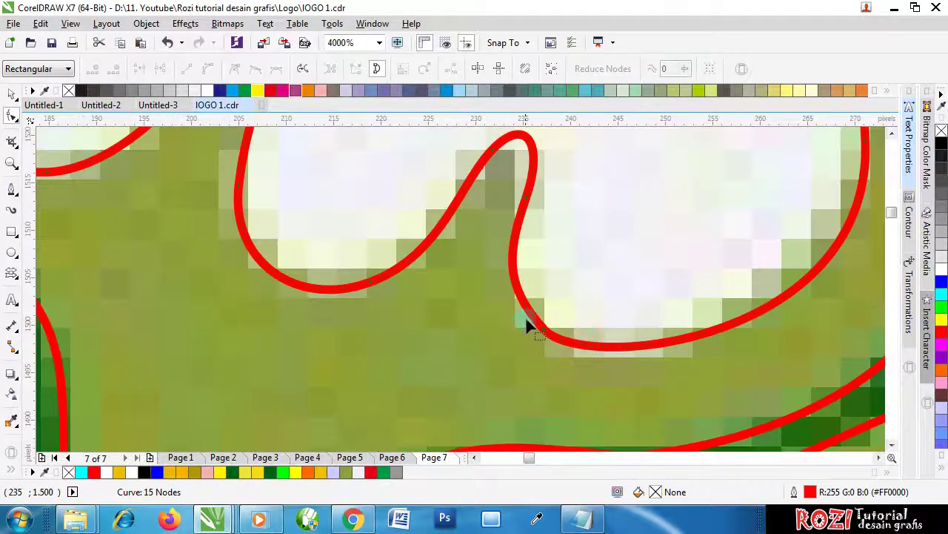
{"action": "left_click", "coordinate": [543, 329]}
{"action": "left_click_drag", "start_coordinate": [585, 372], "coordinate": [594, 365]}
{"action": "scroll", "coordinate": [495, 338], "scroll_direction": "down", "scroll_amount": 1}
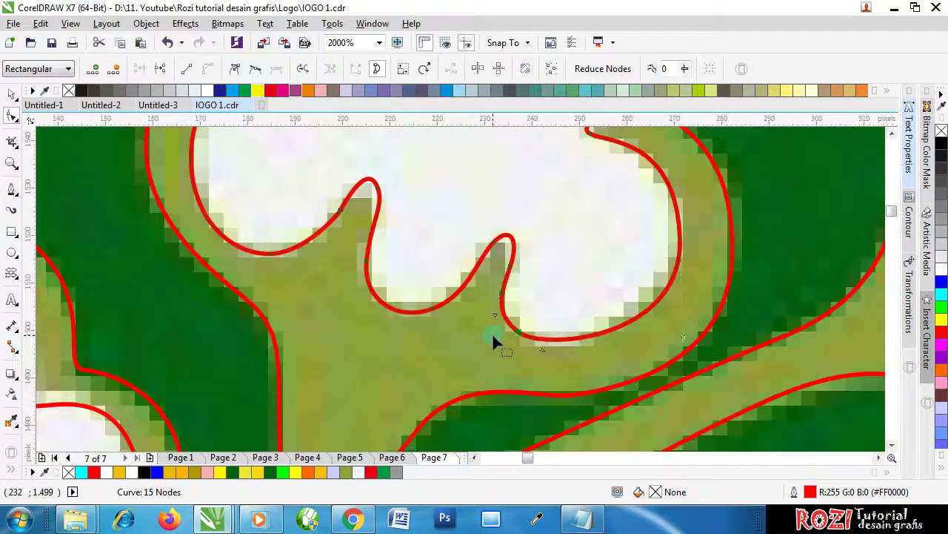
Reshape the left bottom notch of the eighth flower by shortening its right node's upper handle and smoothing the curve at its left node
{"action": "scroll", "coordinate": [386, 227], "scroll_direction": "up", "scroll_amount": 1}
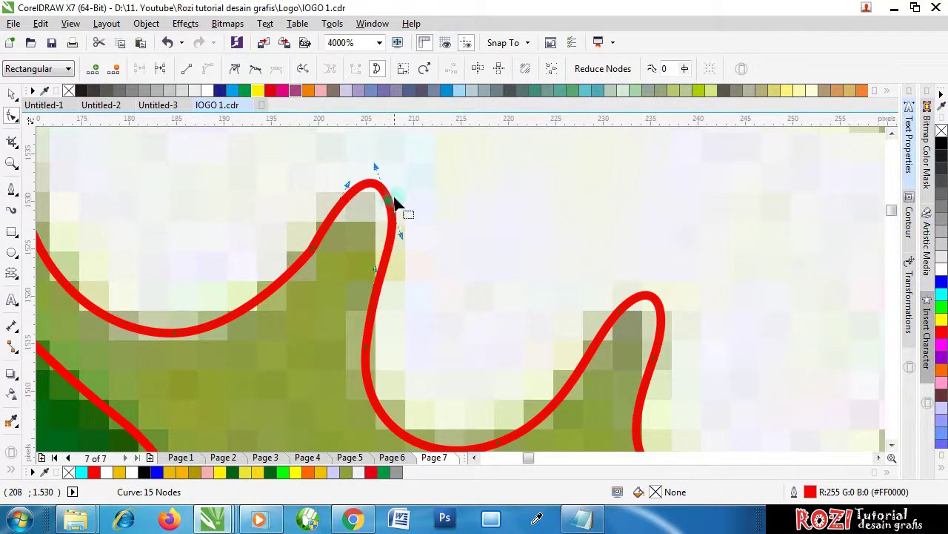
{"action": "left_click_drag", "start_coordinate": [376, 168], "coordinate": [374, 175]}
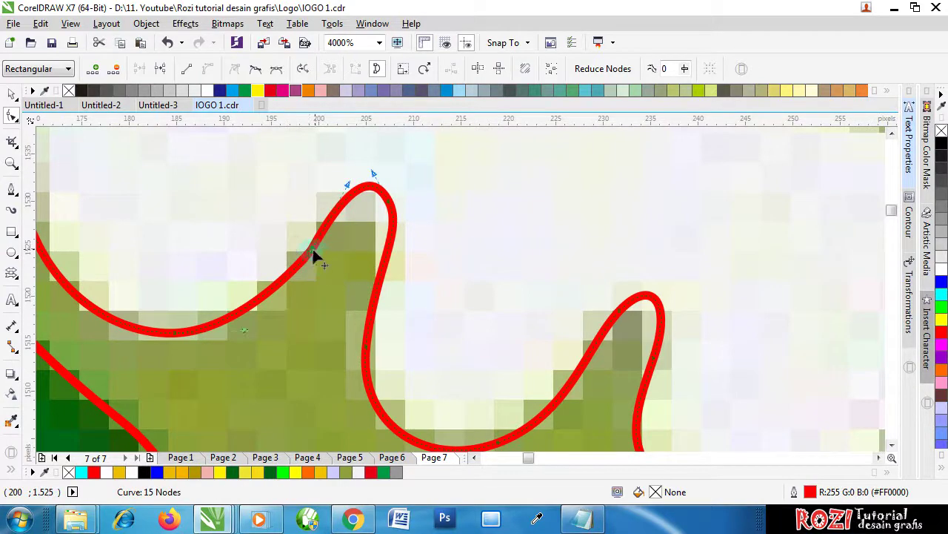
{"action": "left_click_drag", "start_coordinate": [309, 254], "coordinate": [301, 269]}
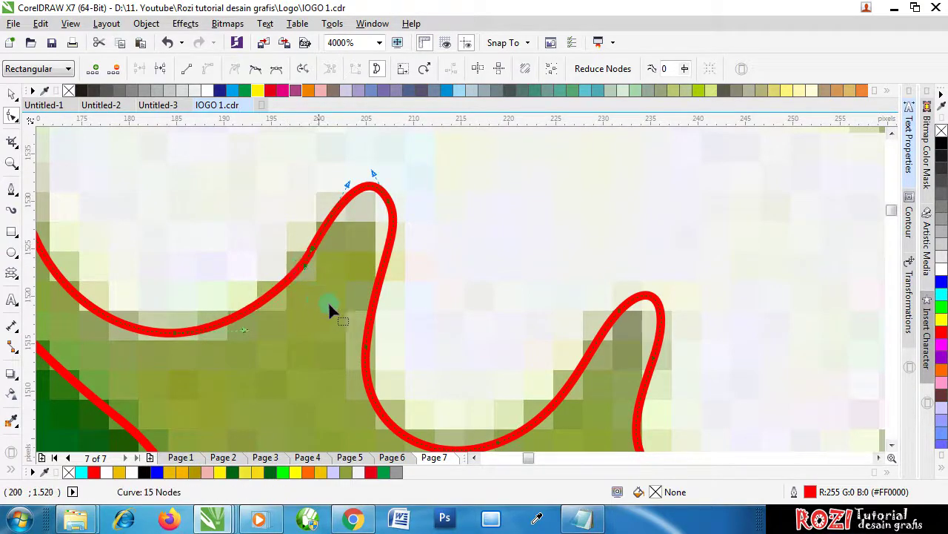
{"action": "scroll", "coordinate": [328, 302], "scroll_direction": "down", "scroll_amount": 2}
{"action": "scroll", "coordinate": [328, 286], "scroll_direction": "up", "scroll_amount": 3}
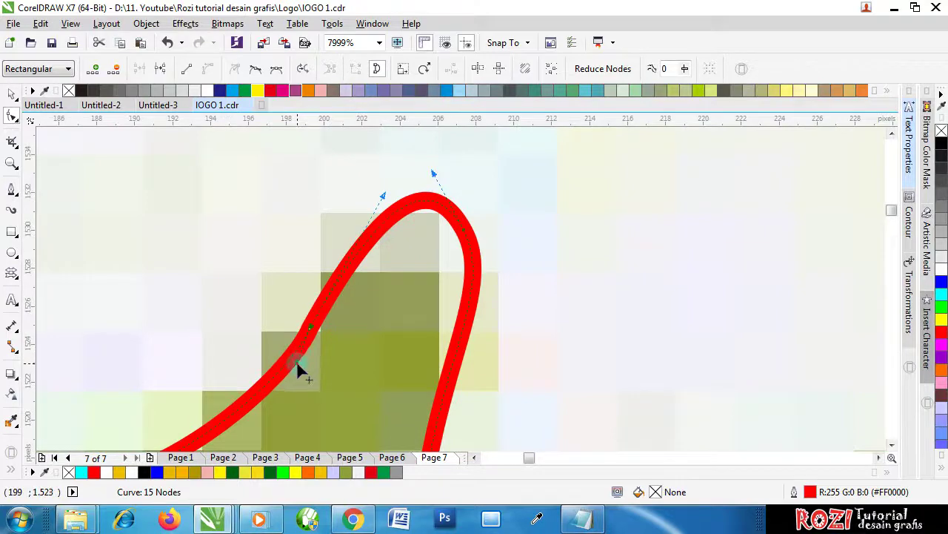
{"action": "left_click_drag", "start_coordinate": [298, 364], "coordinate": [275, 387]}
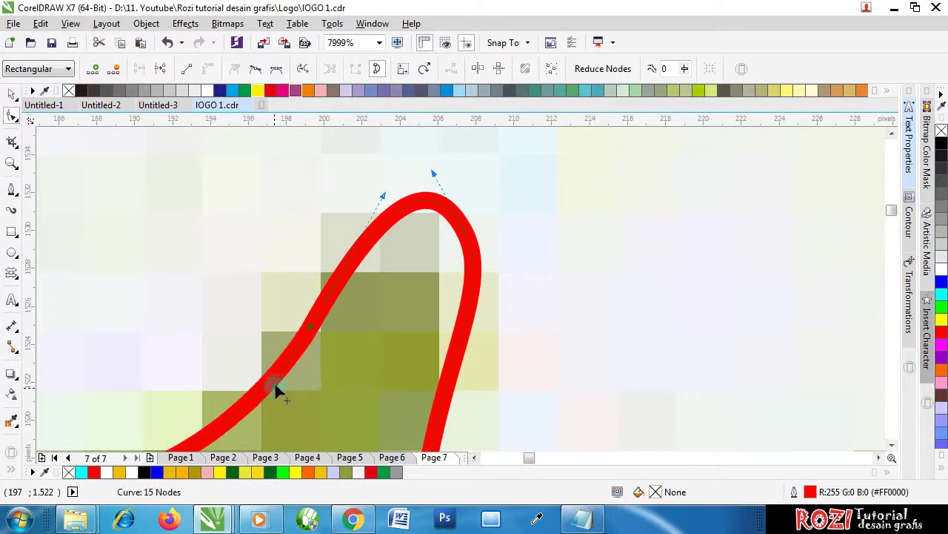
Adjust the curve handles of the nodes at the right notch and the upper-left notch of the eighth left-hand flower
{"action": "scroll", "coordinate": [291, 360], "scroll_direction": "down", "scroll_amount": 3}
{"action": "scroll", "coordinate": [436, 312], "scroll_direction": "up", "scroll_amount": 2}
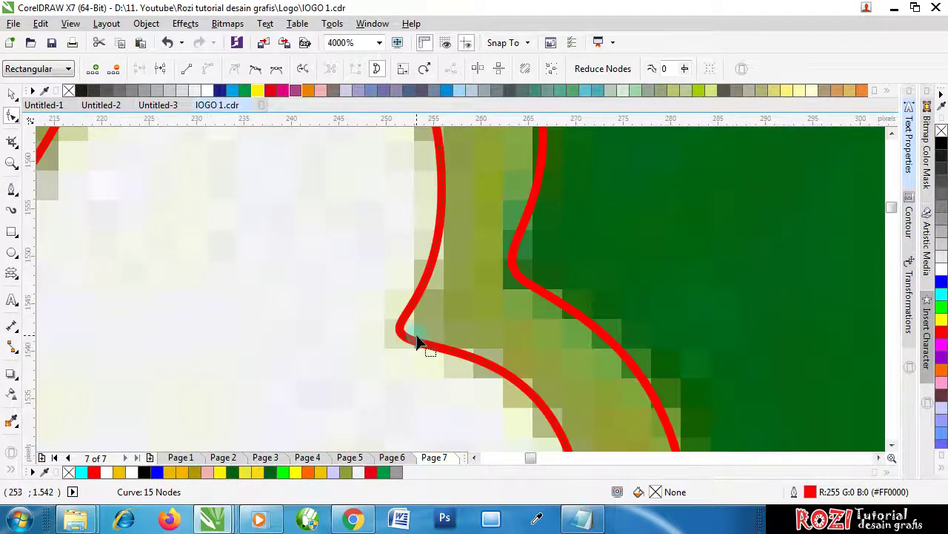
{"action": "left_click", "coordinate": [407, 337]}
{"action": "left_click_drag", "start_coordinate": [377, 317], "coordinate": [378, 316]}
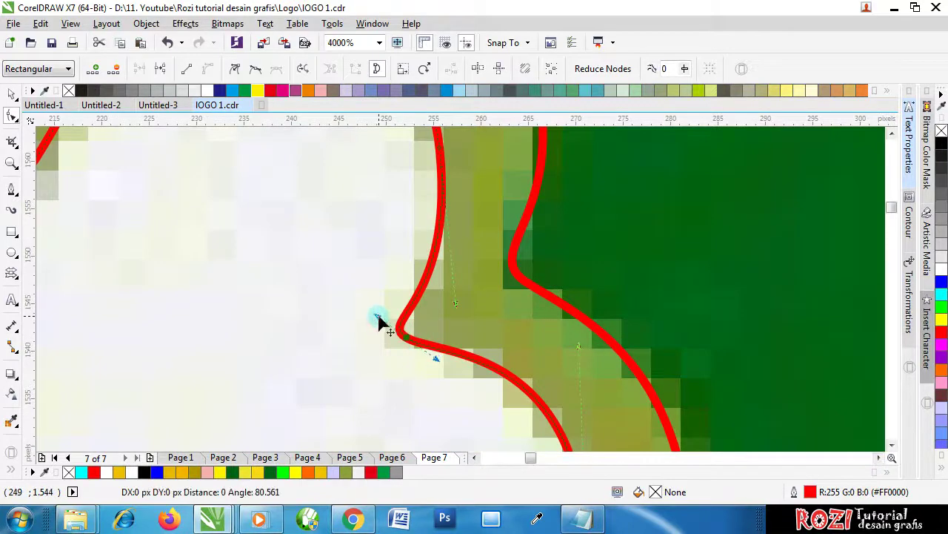
{"action": "scroll", "coordinate": [382, 317], "scroll_direction": "down", "scroll_amount": 1}
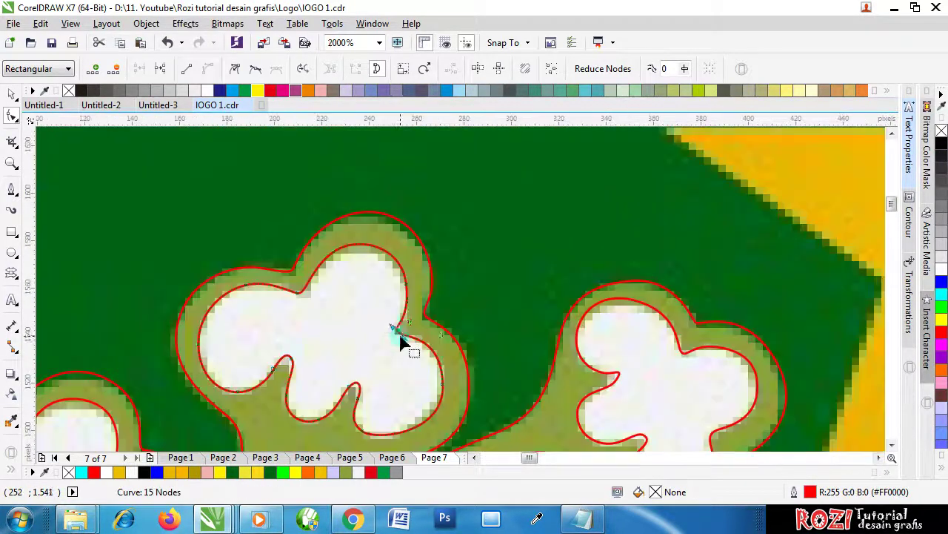
{"action": "scroll", "coordinate": [326, 292], "scroll_direction": "up", "scroll_amount": 2}
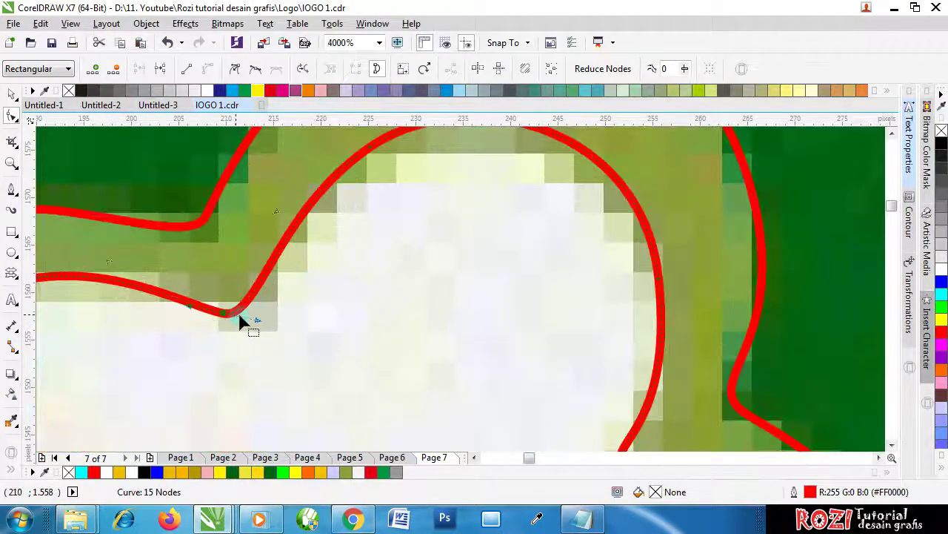
{"action": "left_click_drag", "start_coordinate": [257, 321], "coordinate": [272, 321]}
{"action": "scroll", "coordinate": [271, 311], "scroll_direction": "down", "scroll_amount": 2}
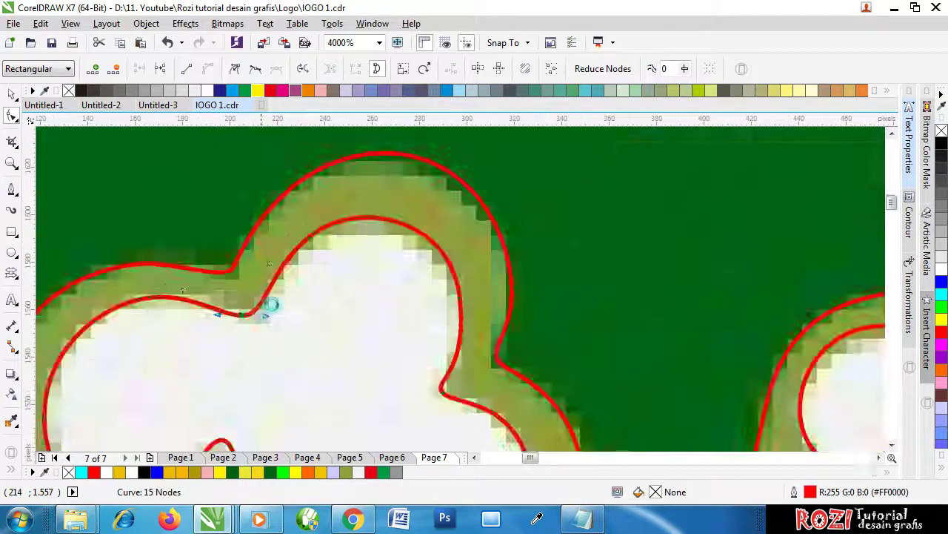
Reshape the left notch of the next flower to the right by repositioning its lower node and shortening the node's curve handle
{"action": "scroll", "coordinate": [299, 290], "scroll_direction": "down", "scroll_amount": 1}
{"action": "scroll", "coordinate": [472, 343], "scroll_direction": "up", "scroll_amount": 2}
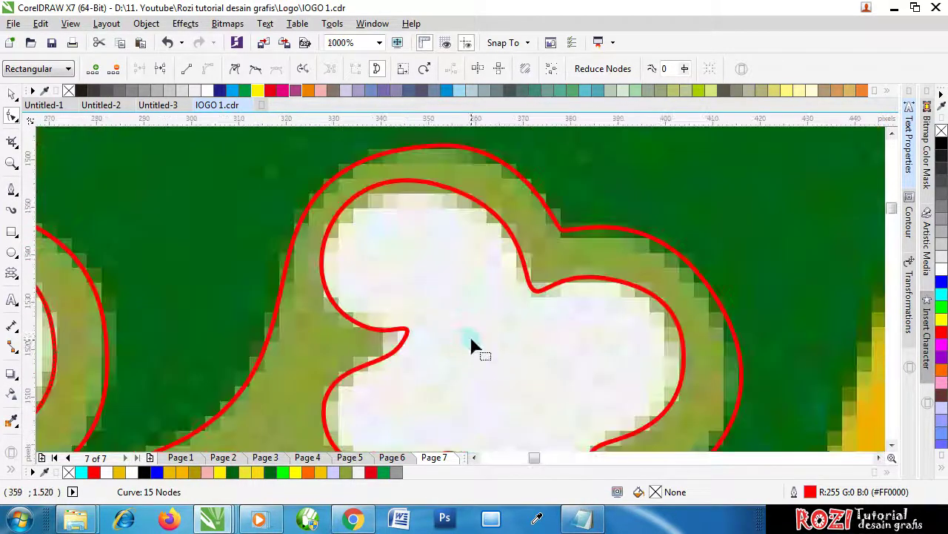
{"action": "left_click", "coordinate": [405, 332]}
{"action": "scroll", "coordinate": [412, 347], "scroll_direction": "up", "scroll_amount": 1}
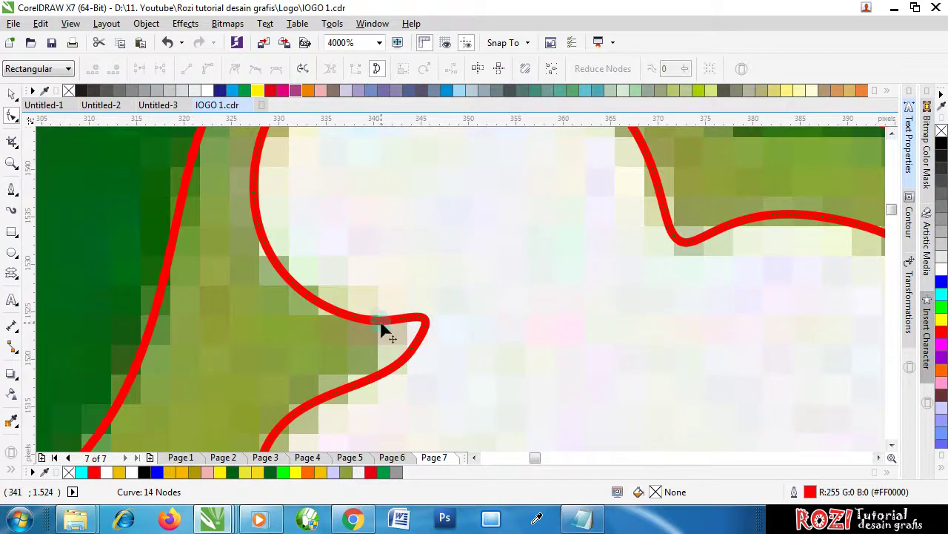
{"action": "left_click", "coordinate": [412, 321]}
{"action": "left_click_drag", "start_coordinate": [410, 321], "coordinate": [417, 356]}
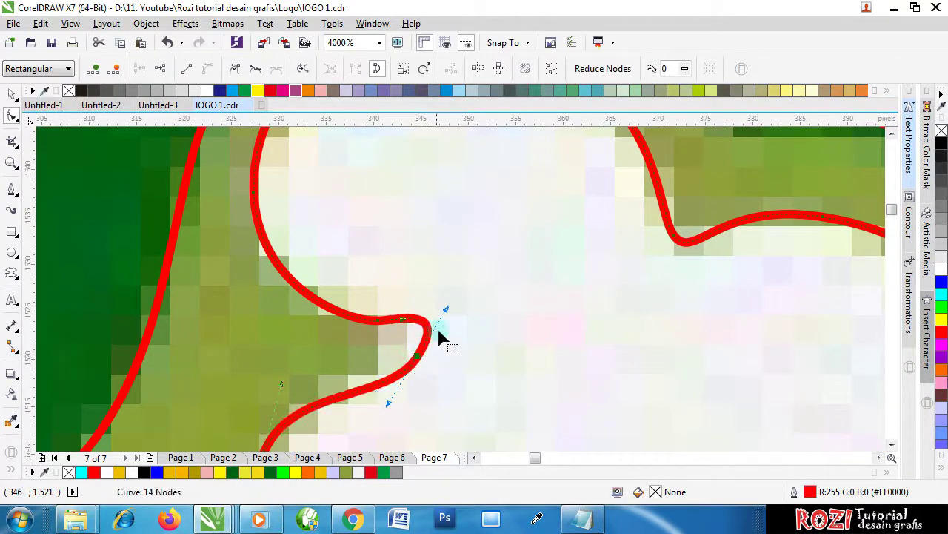
{"action": "left_click_drag", "start_coordinate": [446, 310], "coordinate": [417, 349]}
{"action": "scroll", "coordinate": [426, 302], "scroll_direction": "down", "scroll_amount": 1}
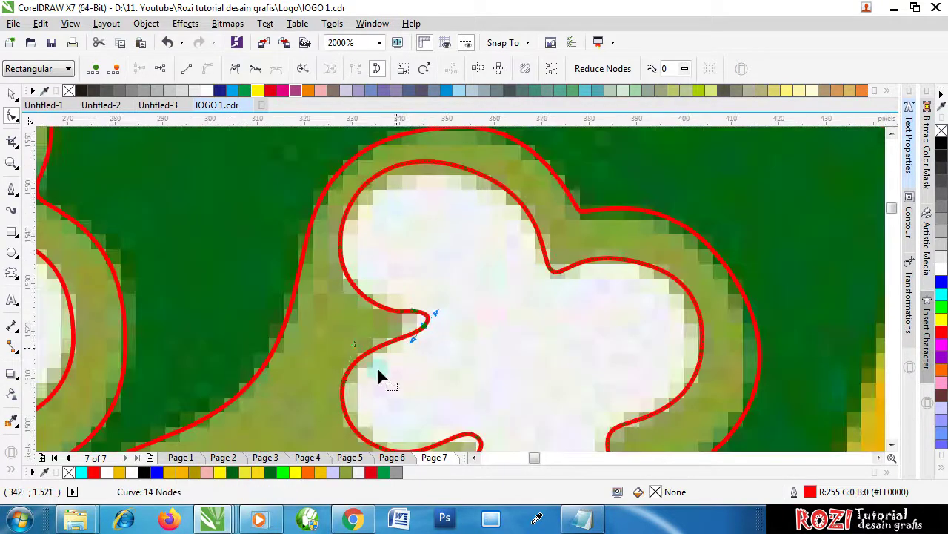
Examine the left, bottom and right petals of the inner outline on the white flower nearest the yellow star
{"action": "scroll", "coordinate": [360, 375], "scroll_direction": "up", "scroll_amount": 1}
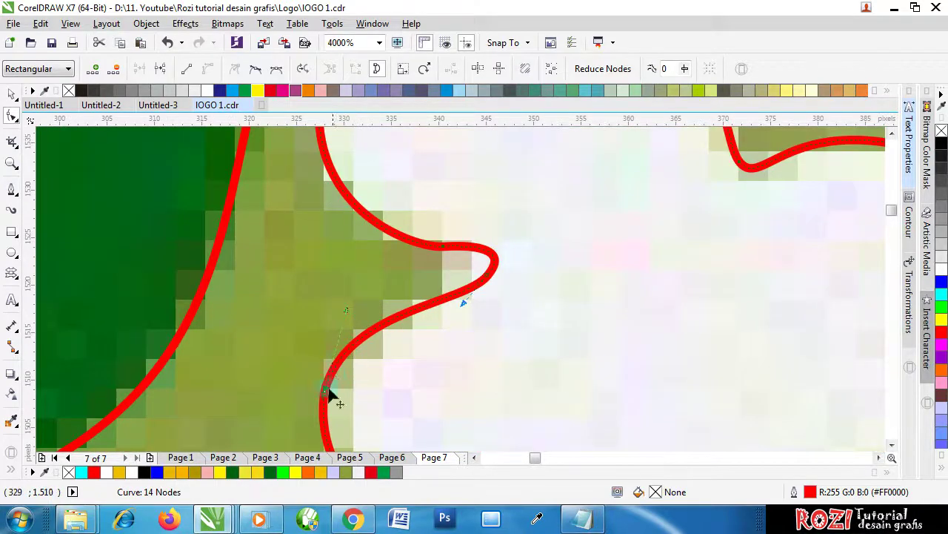
{"action": "scroll", "coordinate": [342, 338], "scroll_direction": "down", "scroll_amount": 1}
{"action": "scroll", "coordinate": [448, 349], "scroll_direction": "up", "scroll_amount": 1}
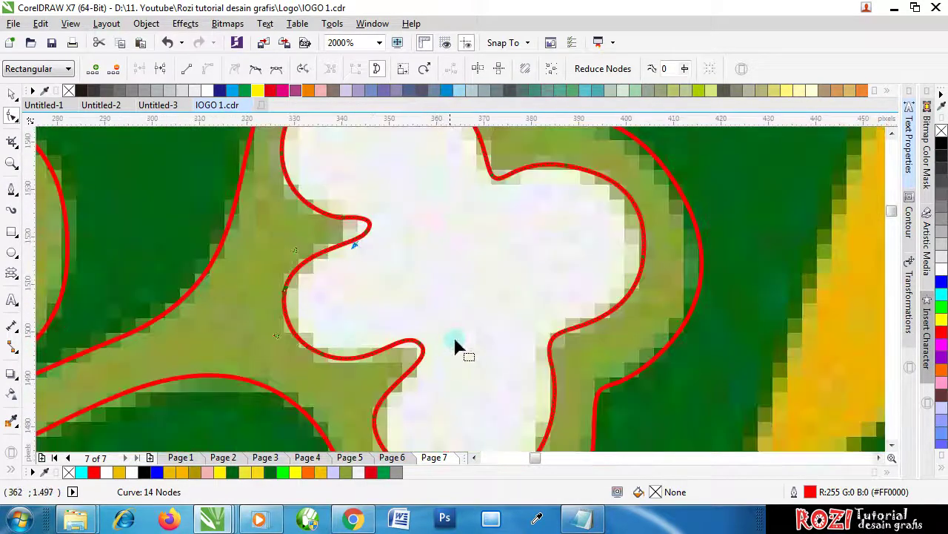
{"action": "scroll", "coordinate": [474, 349], "scroll_direction": "down", "scroll_amount": 1}
{"action": "scroll", "coordinate": [549, 284], "scroll_direction": "up", "scroll_amount": 1}
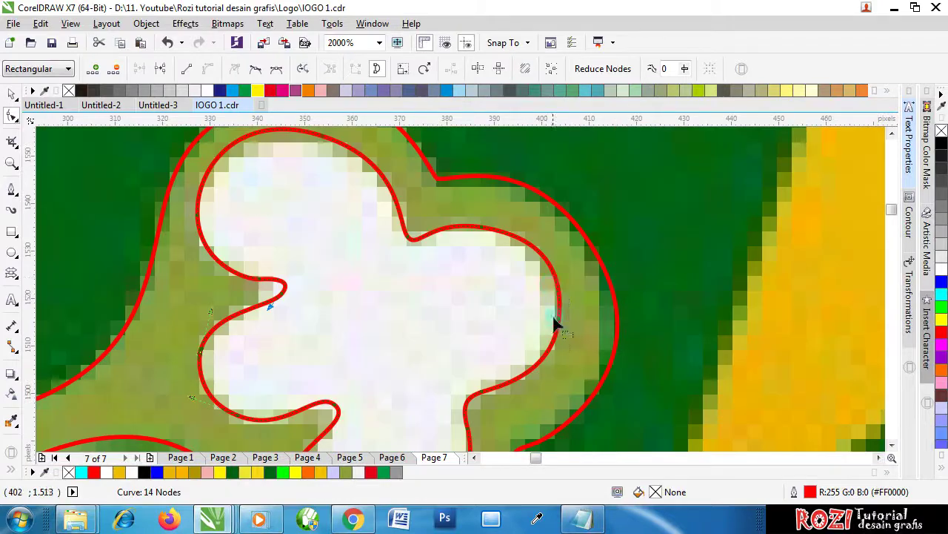
{"action": "scroll", "coordinate": [561, 294], "scroll_direction": "up", "scroll_amount": 1}
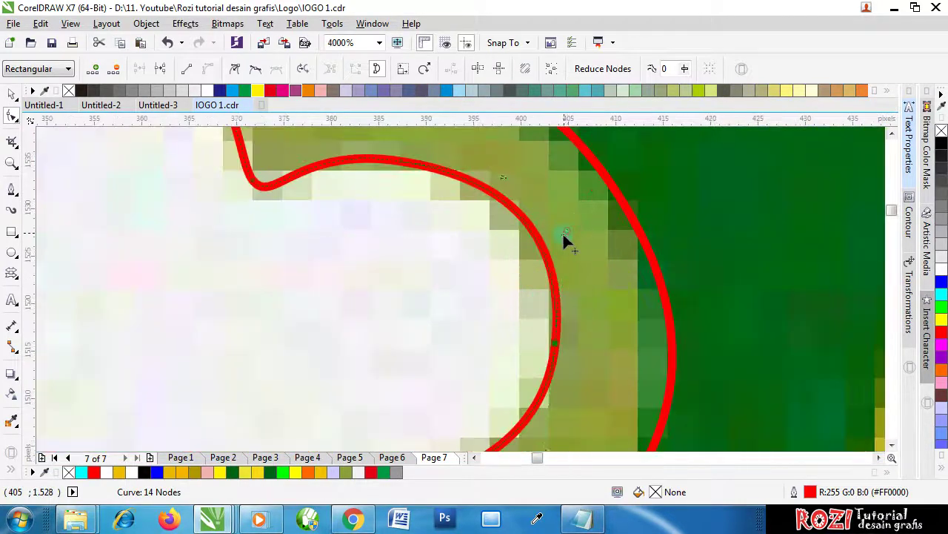
{"action": "scroll", "coordinate": [561, 235], "scroll_direction": "down", "scroll_amount": 2}
{"action": "scroll", "coordinate": [551, 245], "scroll_direction": "down", "scroll_amount": 1}
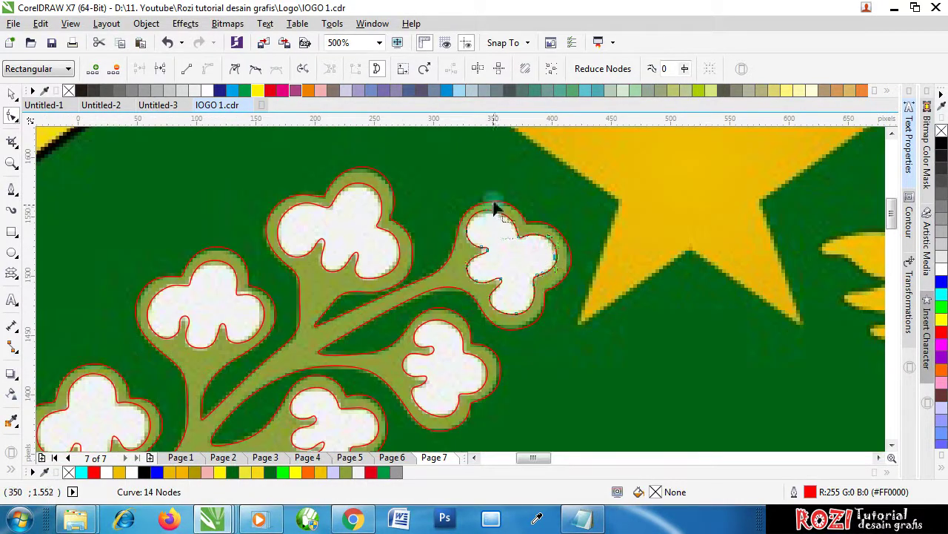
Tighten the inner outline of that flower's top petal by lowering its upper node and adjusting the curve handles
{"action": "scroll", "coordinate": [495, 207], "scroll_direction": "up", "scroll_amount": 2}
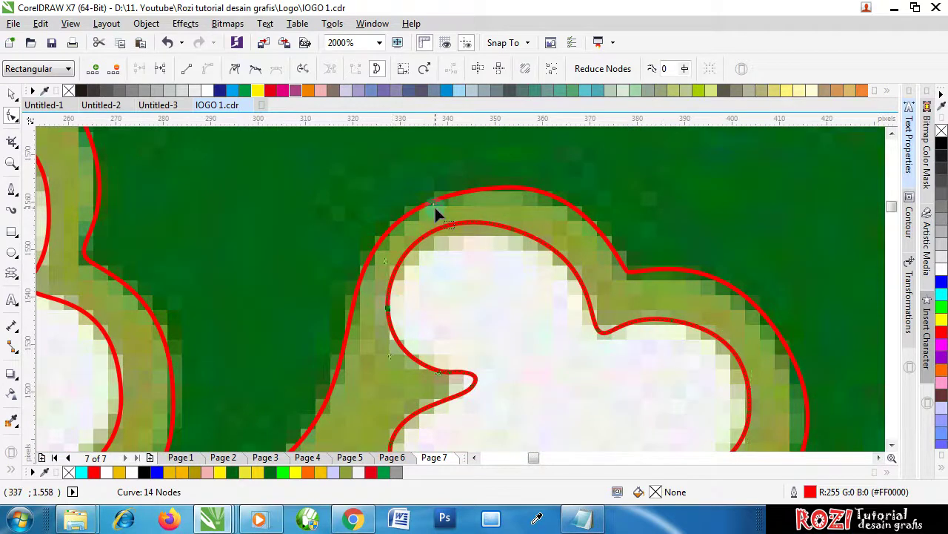
{"action": "left_click_drag", "start_coordinate": [434, 200], "coordinate": [440, 210]}
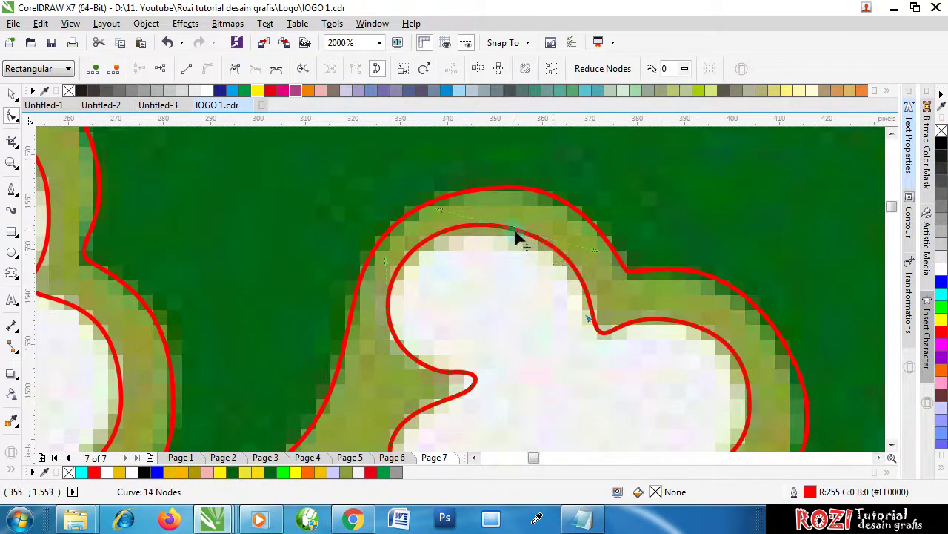
{"action": "left_click_drag", "start_coordinate": [516, 236], "coordinate": [511, 245]}
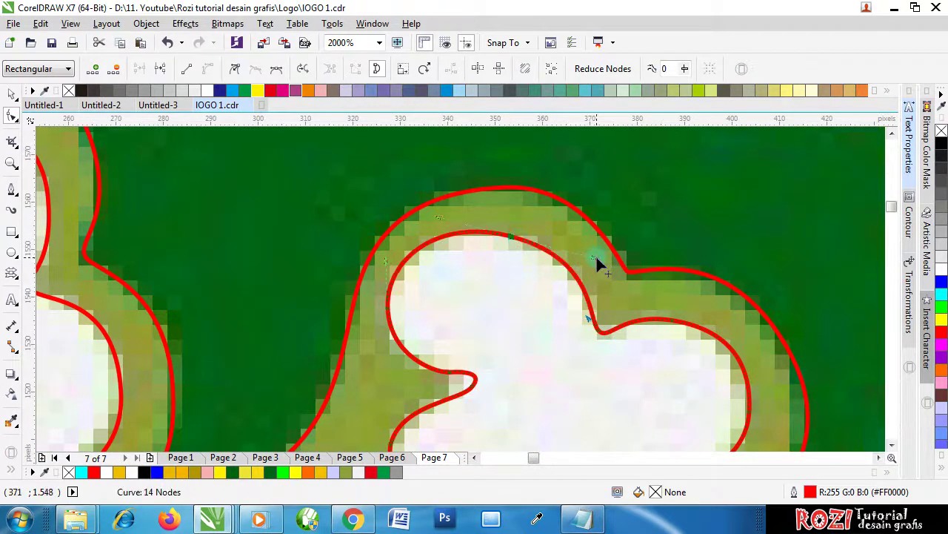
{"action": "left_click_drag", "start_coordinate": [597, 259], "coordinate": [587, 256]}
{"action": "scroll", "coordinate": [481, 218], "scroll_direction": "down", "scroll_amount": 2}
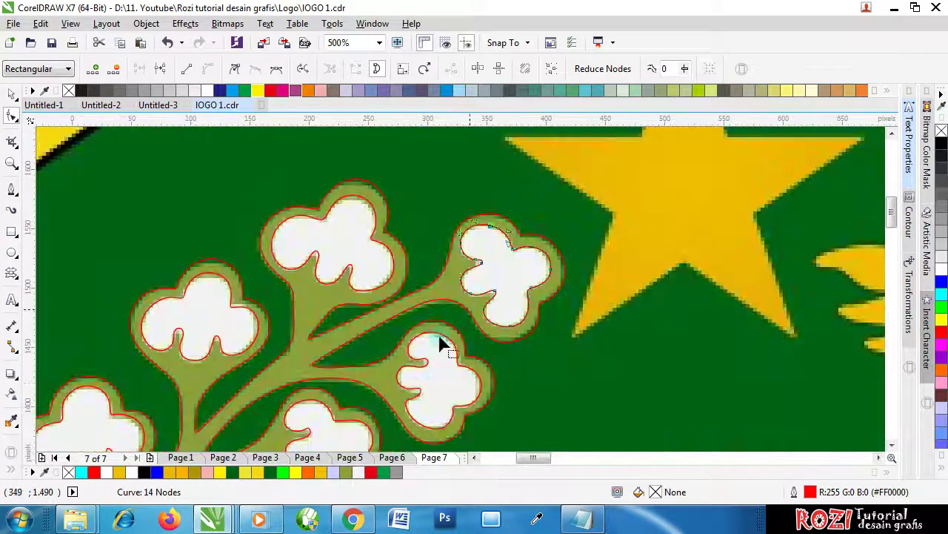
Reshape the upper-left notch of the lower right-branch flower by moving its tip and lower nodes to the right and shortening the tip's lower handle
{"action": "scroll", "coordinate": [441, 345], "scroll_direction": "up", "scroll_amount": 2}
{"action": "scroll", "coordinate": [523, 340], "scroll_direction": "down", "scroll_amount": 1}
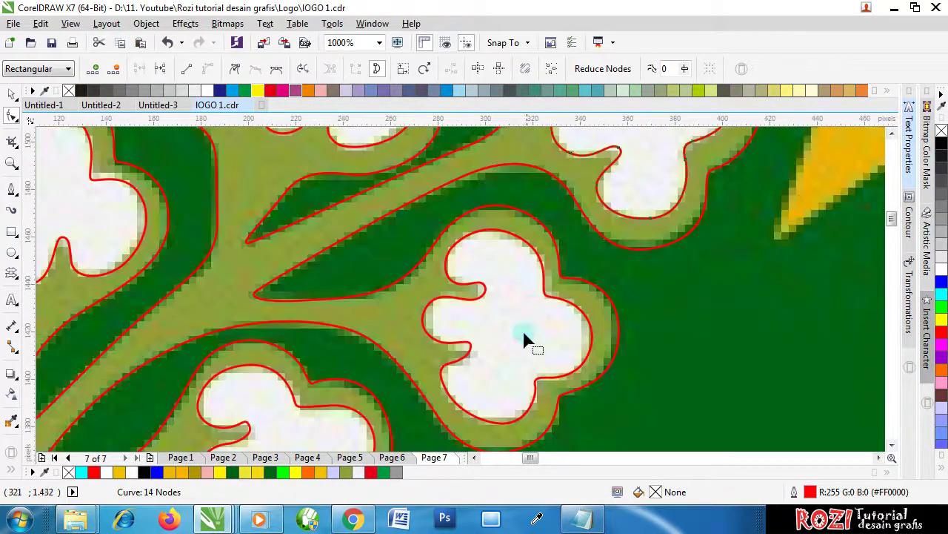
{"action": "scroll", "coordinate": [508, 332], "scroll_direction": "down", "scroll_amount": 1}
{"action": "scroll", "coordinate": [373, 381], "scroll_direction": "up", "scroll_amount": 1}
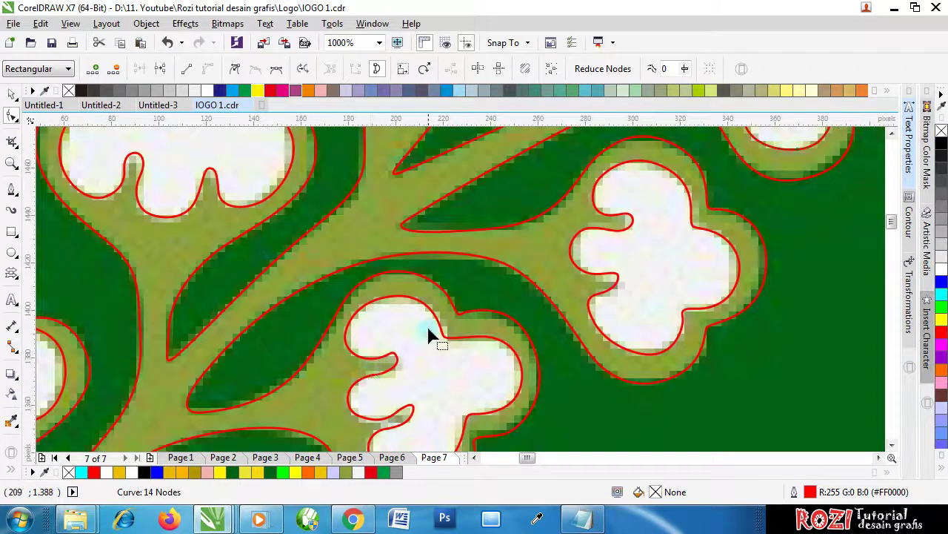
{"action": "scroll", "coordinate": [391, 373], "scroll_direction": "up", "scroll_amount": 1}
{"action": "scroll", "coordinate": [415, 340], "scroll_direction": "up", "scroll_amount": 1}
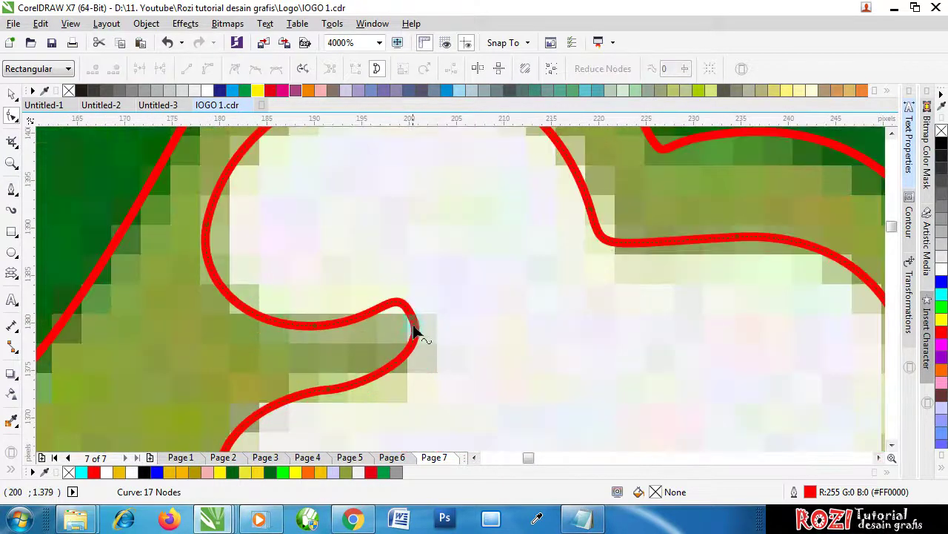
{"action": "left_click_drag", "start_coordinate": [424, 335], "coordinate": [429, 338]}
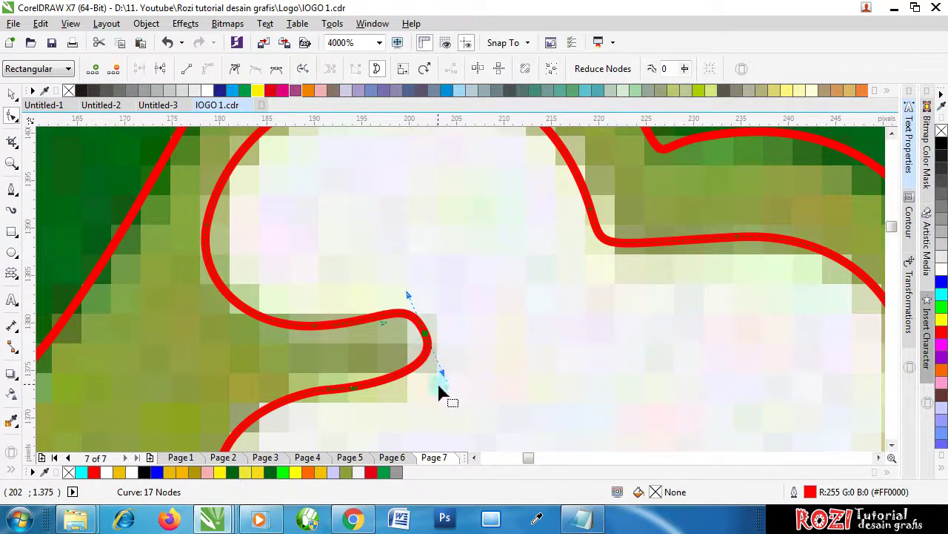
{"action": "left_click_drag", "start_coordinate": [442, 378], "coordinate": [432, 363]}
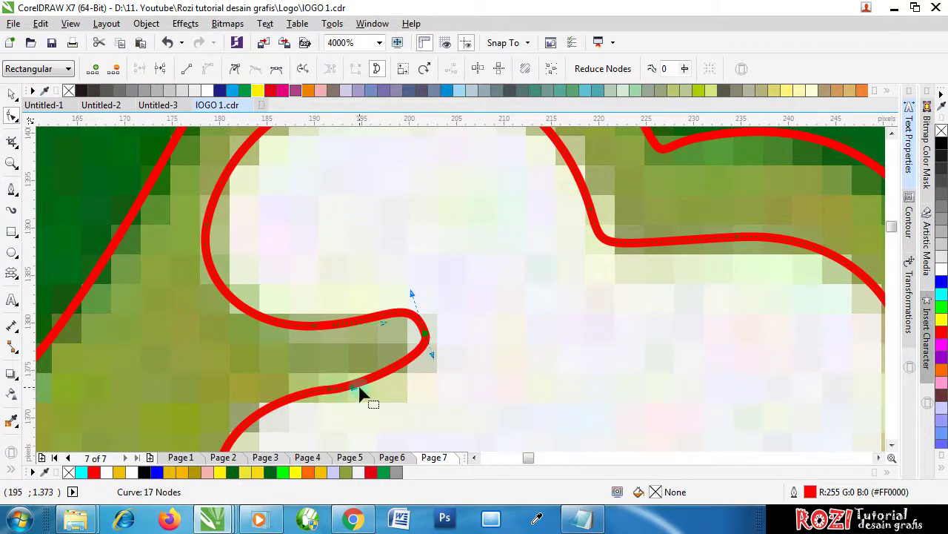
{"action": "left_click_drag", "start_coordinate": [366, 390], "coordinate": [400, 396]}
Adjust the curve handle at the lower-left corner of the flower's middle-left petal and delete the extra node on its bottom edge
{"action": "scroll", "coordinate": [413, 364], "scroll_direction": "down", "scroll_amount": 4}
{"action": "scroll", "coordinate": [393, 373], "scroll_direction": "up", "scroll_amount": 1}
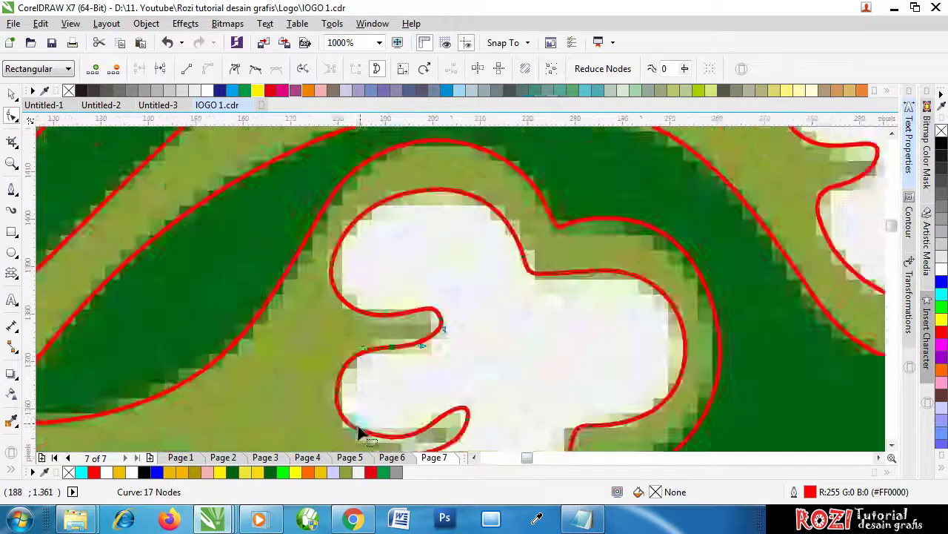
{"action": "scroll", "coordinate": [361, 432], "scroll_direction": "up", "scroll_amount": 2}
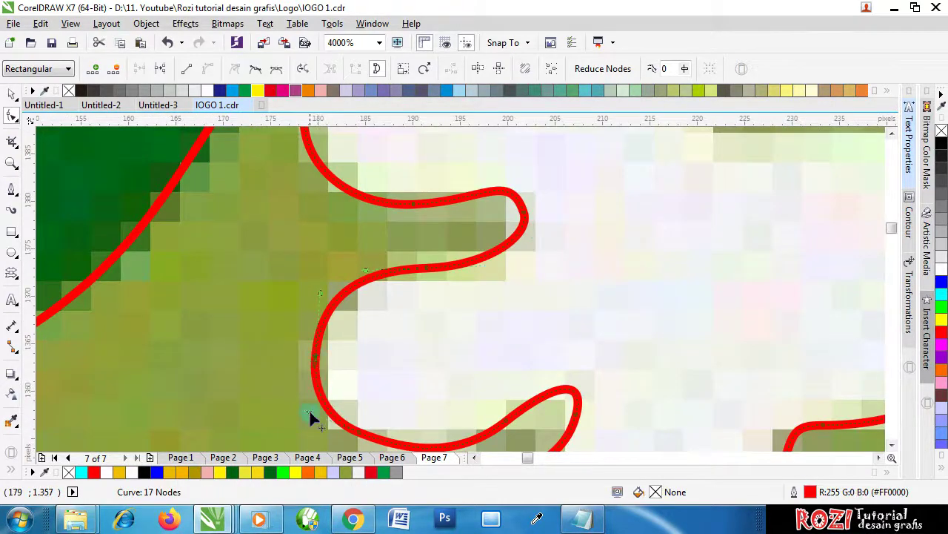
{"action": "left_click_drag", "start_coordinate": [309, 412], "coordinate": [319, 419]}
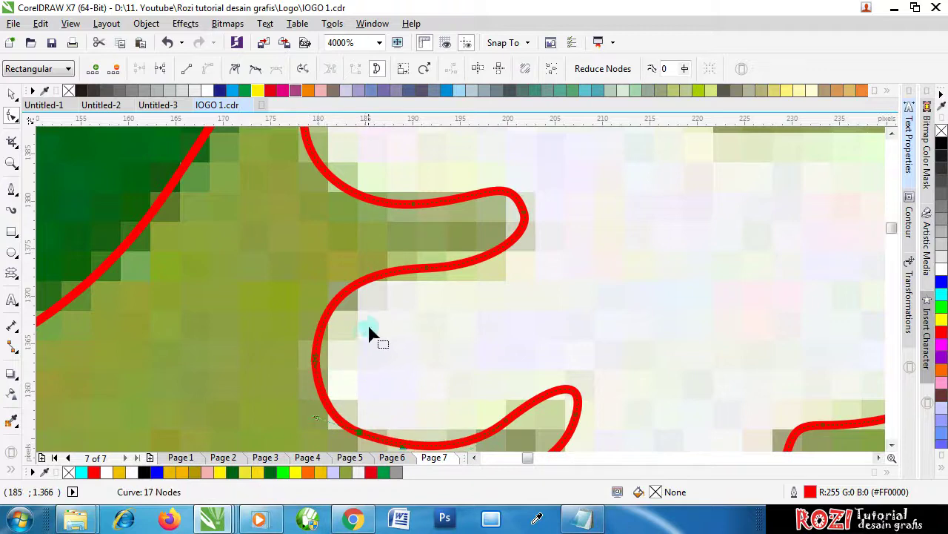
{"action": "scroll", "coordinate": [368, 337], "scroll_direction": "down", "scroll_amount": 1}
{"action": "key", "text": "Delete"}
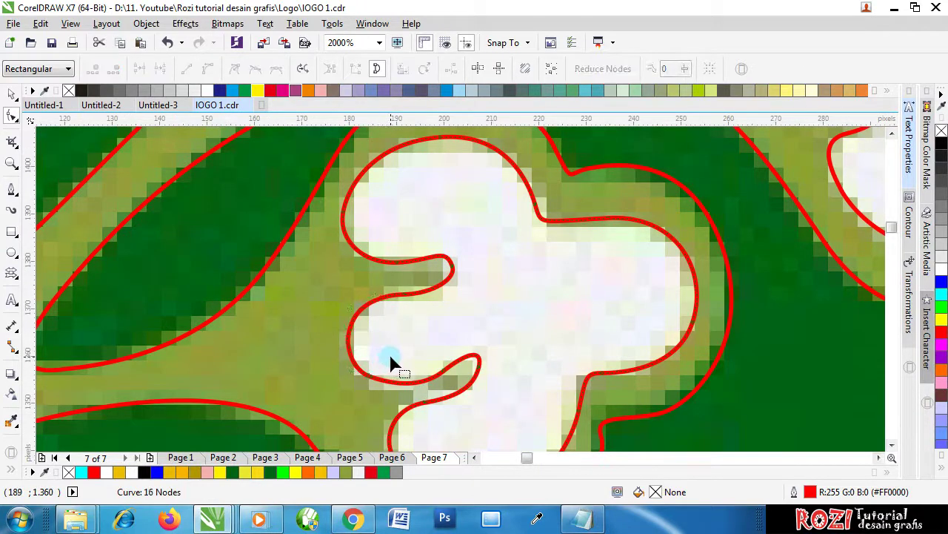
Shorten the upper curve handle of the tip node in the same flower's lower-left notch
{"action": "scroll", "coordinate": [406, 322], "scroll_direction": "down", "scroll_amount": 1}
{"action": "scroll", "coordinate": [433, 359], "scroll_direction": "up", "scroll_amount": 2}
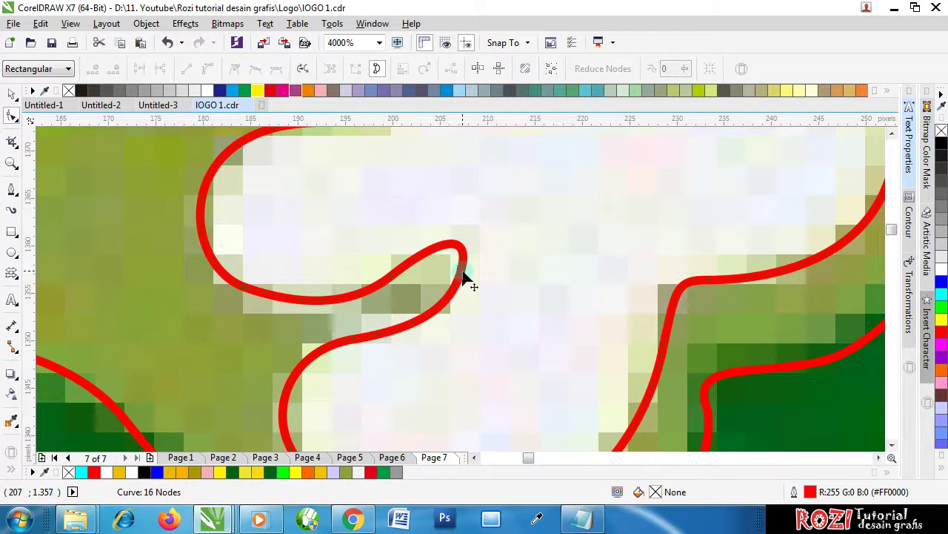
{"action": "left_click", "coordinate": [461, 271]}
{"action": "left_click_drag", "start_coordinate": [470, 231], "coordinate": [468, 245]}
{"action": "scroll", "coordinate": [511, 287], "scroll_direction": "down", "scroll_amount": 2}
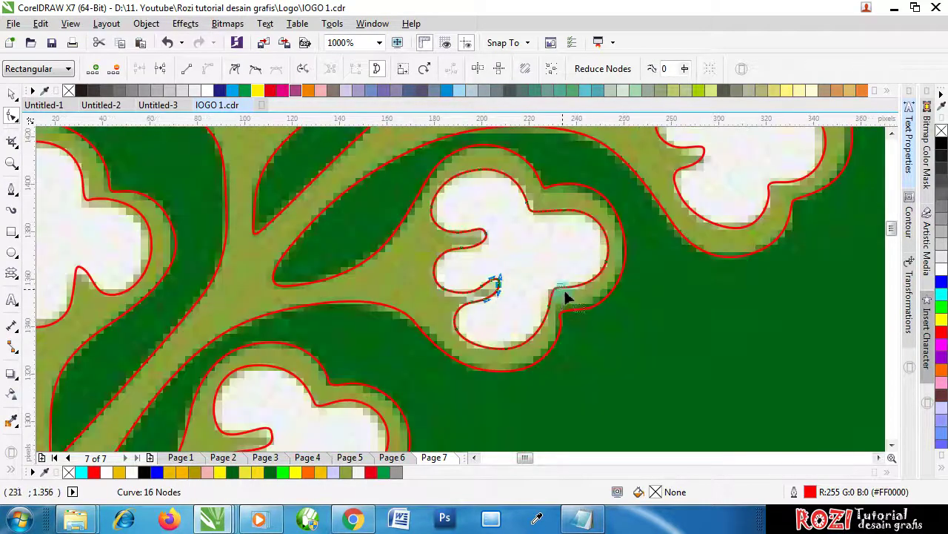
Reshape the flower's bottom petal by repositioning its bottom node and adjusting the curve up to the lower-right notch
{"action": "scroll", "coordinate": [563, 293], "scroll_direction": "up", "scroll_amount": 1}
{"action": "left_click_drag", "start_coordinate": [560, 264], "coordinate": [506, 351]}
{"action": "scroll", "coordinate": [520, 318], "scroll_direction": "down", "scroll_amount": 1}
{"action": "scroll", "coordinate": [524, 317], "scroll_direction": "up", "scroll_amount": 1}
{"action": "left_click", "coordinate": [521, 291]}
{"action": "scroll", "coordinate": [505, 354], "scroll_direction": "down", "scroll_amount": 1}
{"action": "scroll", "coordinate": [464, 392], "scroll_direction": "up", "scroll_amount": 1}
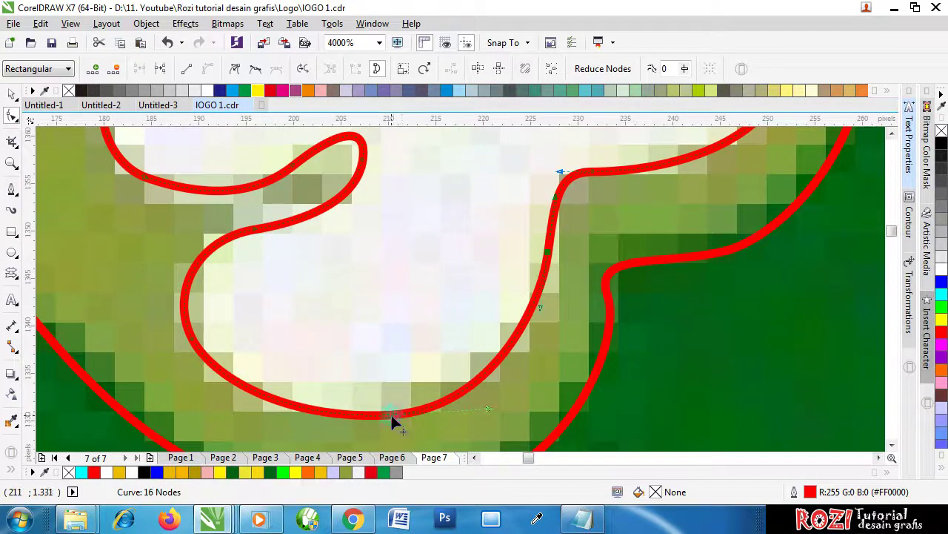
{"action": "left_click_drag", "start_coordinate": [392, 418], "coordinate": [466, 398]}
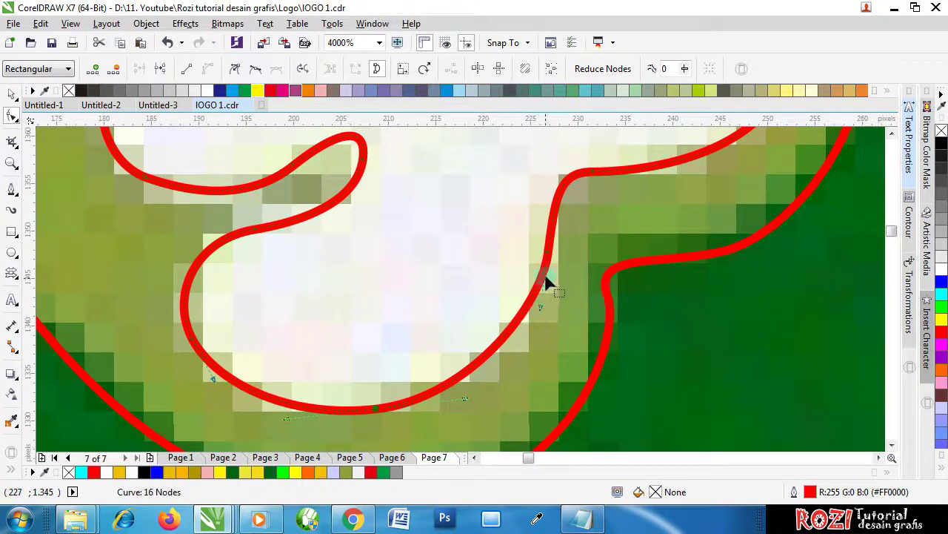
{"action": "left_click_drag", "start_coordinate": [543, 284], "coordinate": [549, 282]}
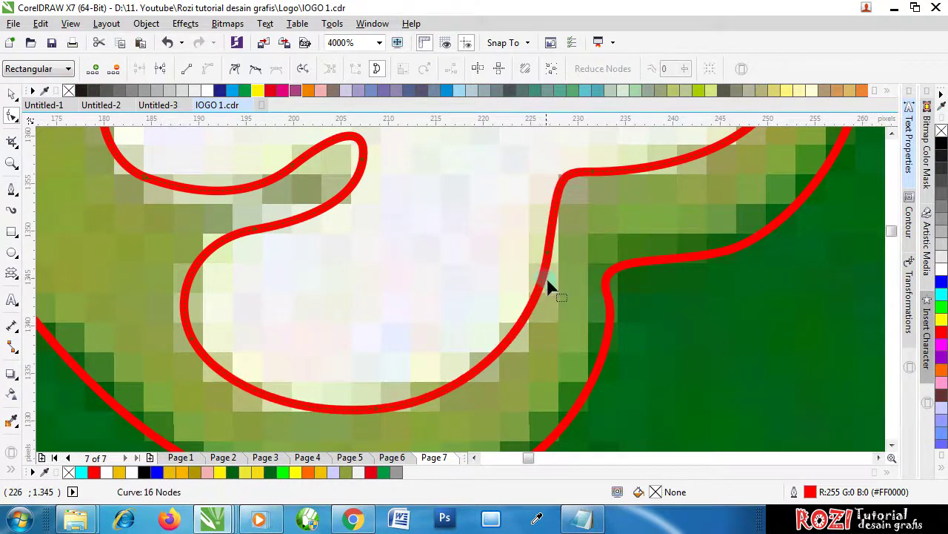
Reshape the upper-right notch of the flower by adjusting its curve handle and lowering the node on its right
{"action": "scroll", "coordinate": [563, 304], "scroll_direction": "down", "scroll_amount": 1}
{"action": "scroll", "coordinate": [572, 314], "scroll_direction": "down", "scroll_amount": 2}
{"action": "scroll", "coordinate": [598, 178], "scroll_direction": "up", "scroll_amount": 2}
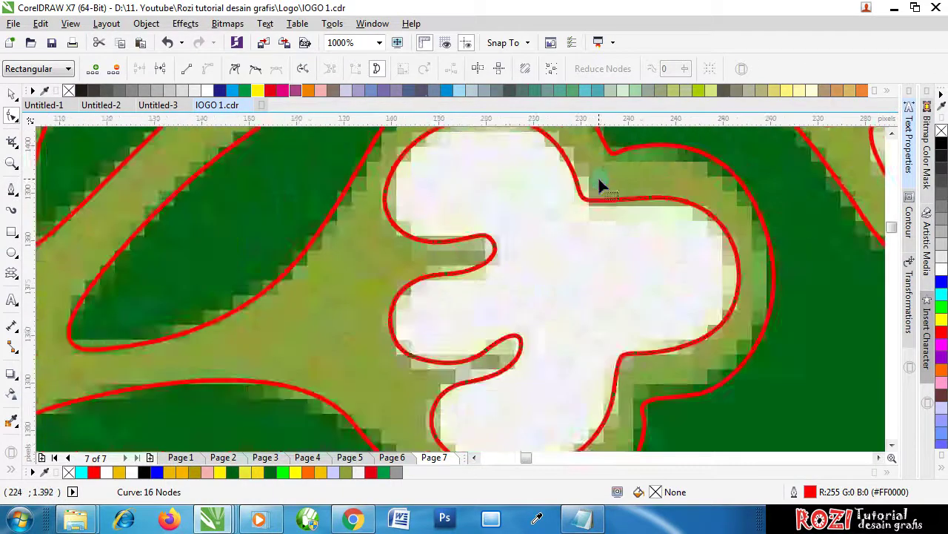
{"action": "left_click", "coordinate": [701, 221]}
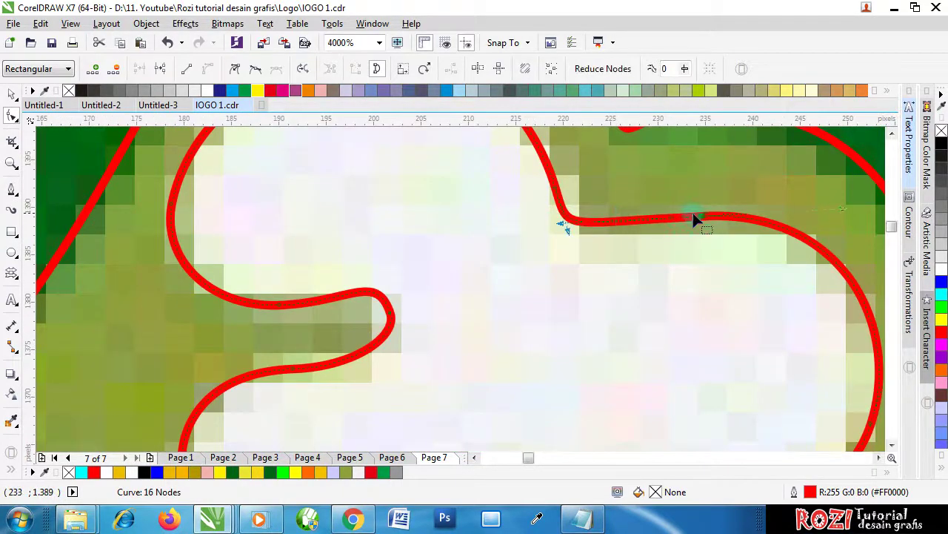
{"action": "mouse_move", "coordinate": [569, 231]}
{"action": "left_mouse_down"}
{"action": "mouse_move", "coordinate": [561, 243]}
{"action": "mouse_move", "coordinate": [570, 242]}
{"action": "left_mouse_up"}
{"action": "left_click_drag", "start_coordinate": [700, 219], "coordinate": [699, 229]}
Reshape the upper-left notch of the next flower down the stem by moving its tip node outward and shortening the upper handle
{"action": "scroll", "coordinate": [650, 243], "scroll_direction": "down", "scroll_amount": 1}
{"action": "scroll", "coordinate": [623, 222], "scroll_direction": "down", "scroll_amount": 3}
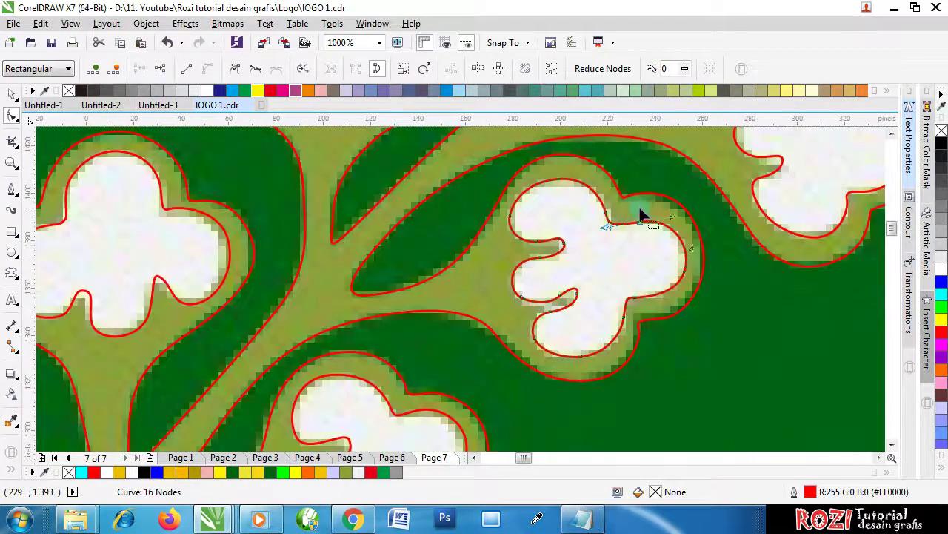
{"action": "scroll", "coordinate": [495, 363], "scroll_direction": "up", "scroll_amount": 3}
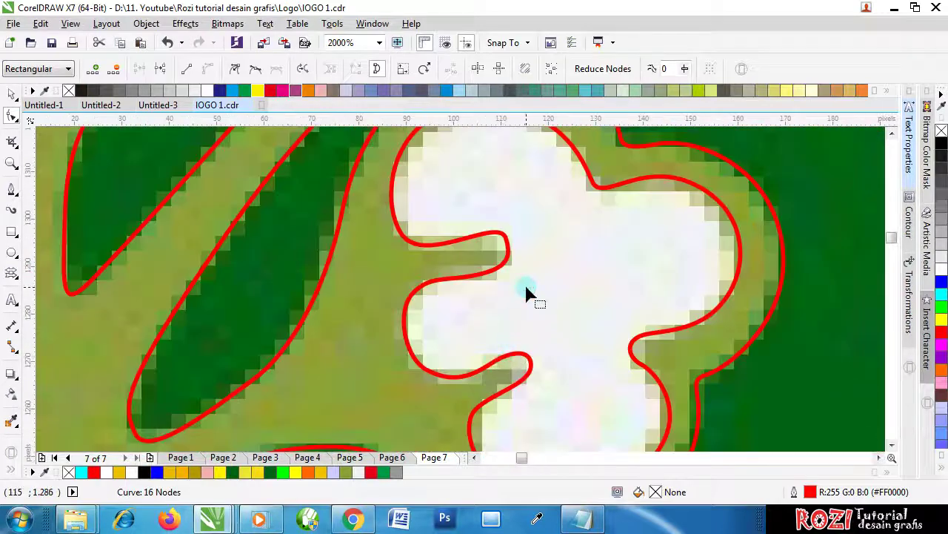
{"action": "left_click", "coordinate": [508, 248]}
{"action": "scroll", "coordinate": [508, 248], "scroll_direction": "up", "scroll_amount": 1}
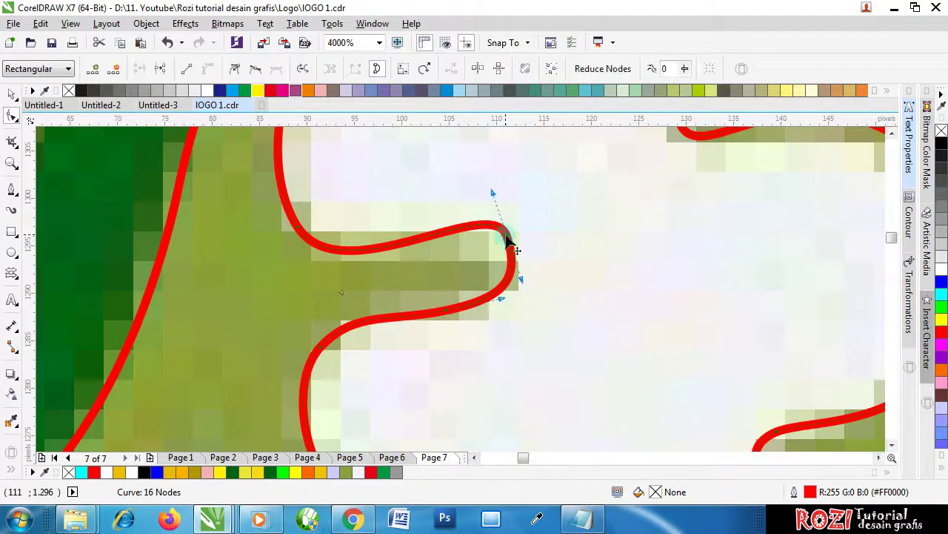
{"action": "left_click_drag", "start_coordinate": [509, 247], "coordinate": [528, 256]}
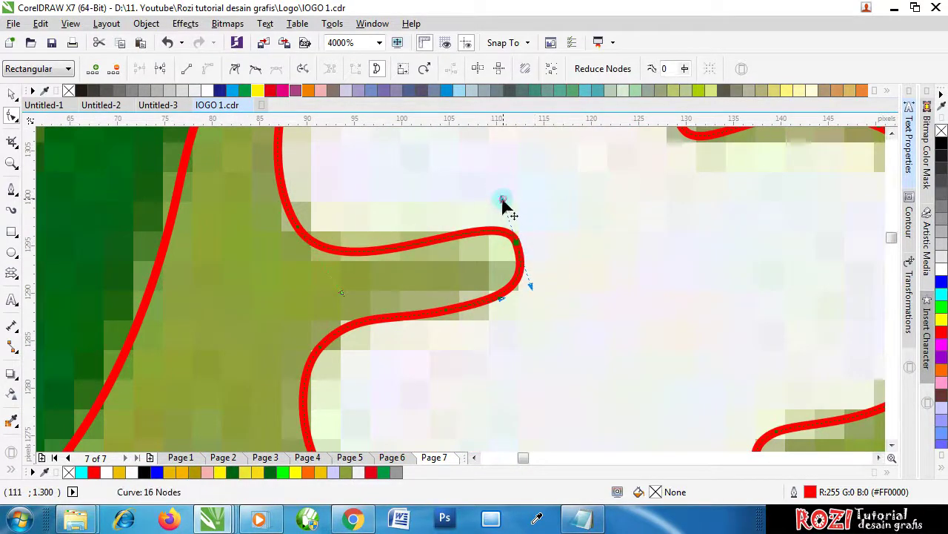
{"action": "left_click_drag", "start_coordinate": [503, 199], "coordinate": [502, 209]}
Adjust the curve handle of the lower node at that flower's right notch
{"action": "scroll", "coordinate": [513, 218], "scroll_direction": "down", "scroll_amount": 2}
{"action": "scroll", "coordinate": [591, 287], "scroll_direction": "up", "scroll_amount": 2}
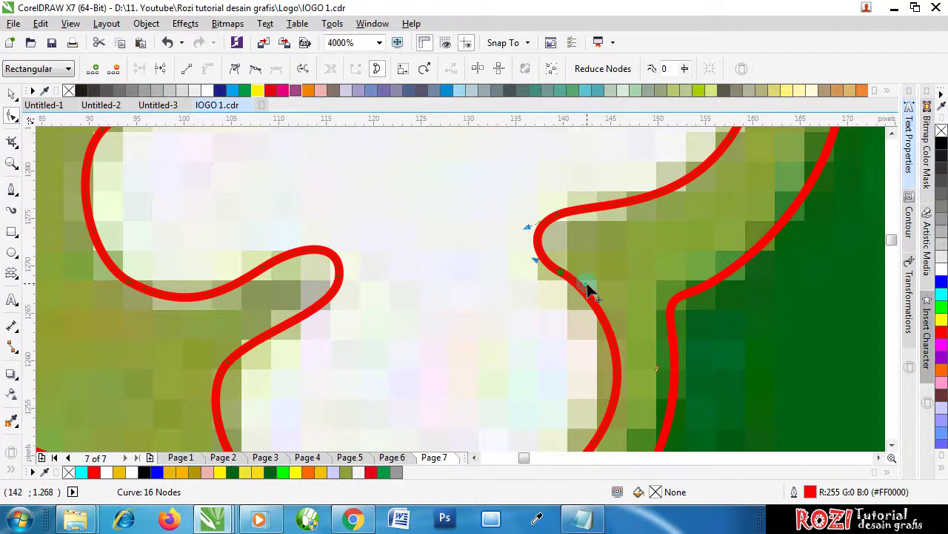
{"action": "left_click_drag", "start_coordinate": [591, 289], "coordinate": [600, 303]}
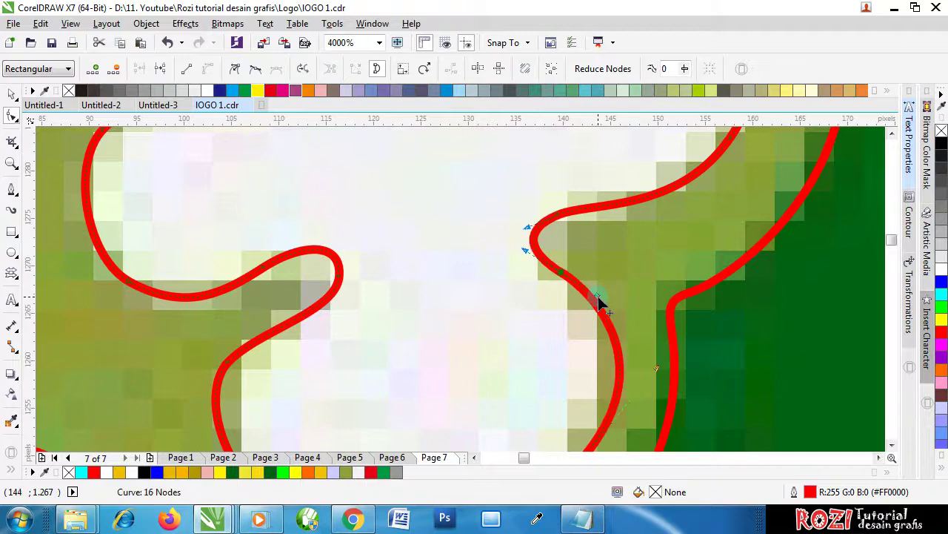
Tighten the flower's bottom petal by moving its lower-right and bottom nodes inward and adjusting the bottom curve handle
{"action": "scroll", "coordinate": [593, 311], "scroll_direction": "down", "scroll_amount": 1}
{"action": "scroll", "coordinate": [578, 375], "scroll_direction": "up", "scroll_amount": 1}
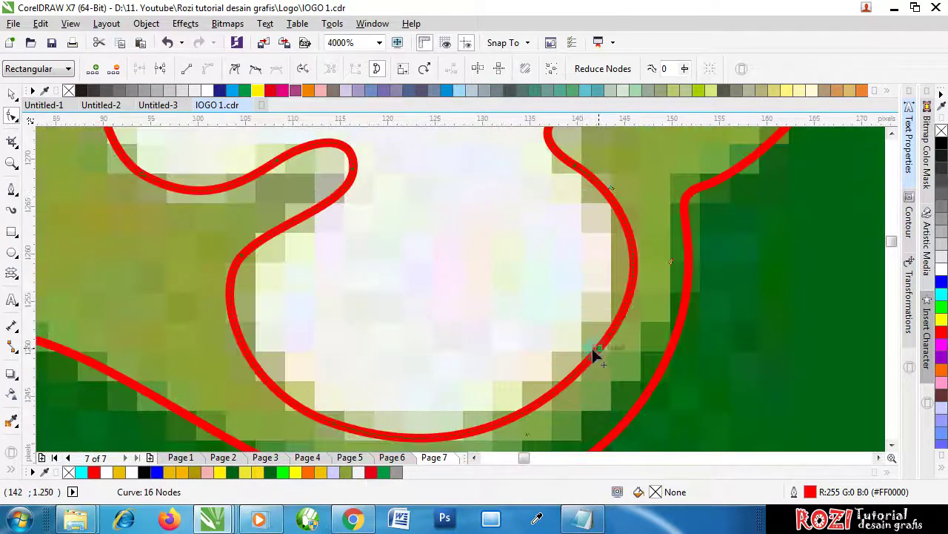
{"action": "left_click_drag", "start_coordinate": [592, 348], "coordinate": [579, 358]}
{"action": "scroll", "coordinate": [571, 373], "scroll_direction": "down", "scroll_amount": 1}
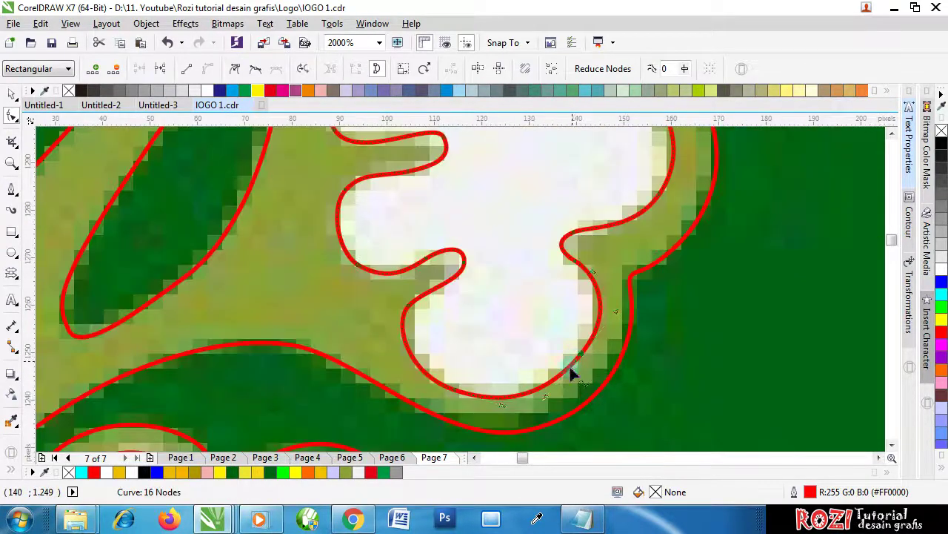
{"action": "scroll", "coordinate": [424, 382], "scroll_direction": "up", "scroll_amount": 1}
{"action": "left_click_drag", "start_coordinate": [419, 376], "coordinate": [417, 365]}
{"action": "left_click_drag", "start_coordinate": [510, 397], "coordinate": [489, 385]}
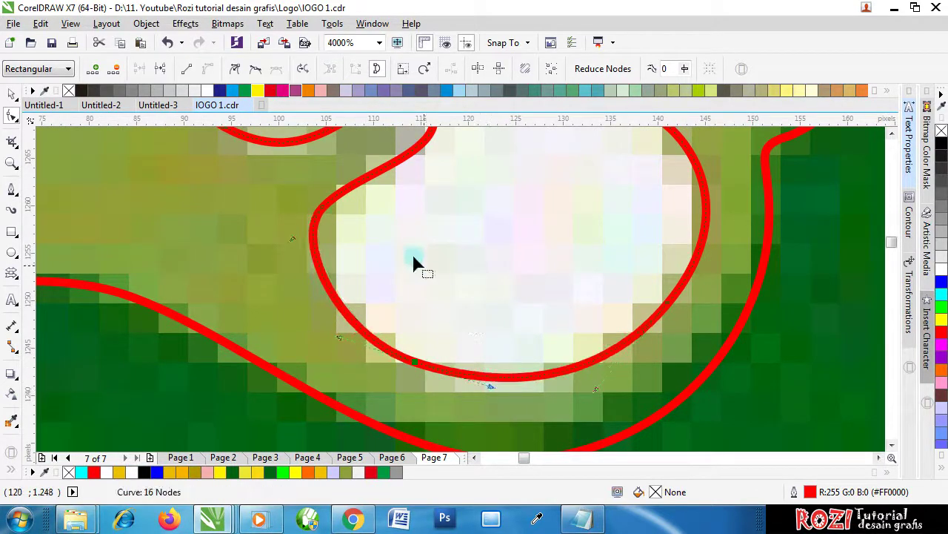
Move the node below the flower's lower-left notch inward, adjust its handle, and reposition the left petal's lower node
{"action": "left_click_drag", "start_coordinate": [326, 208], "coordinate": [341, 206]}
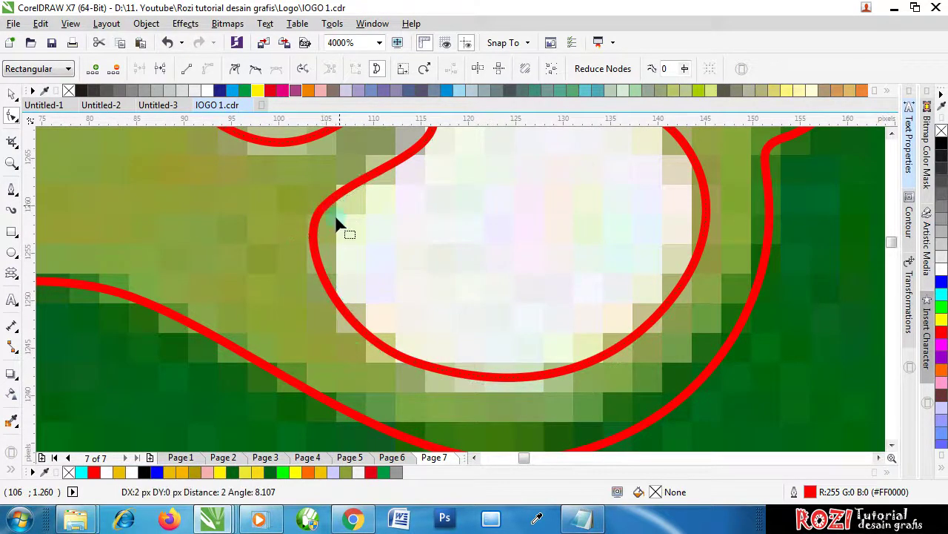
{"action": "left_click_drag", "start_coordinate": [309, 235], "coordinate": [308, 242]}
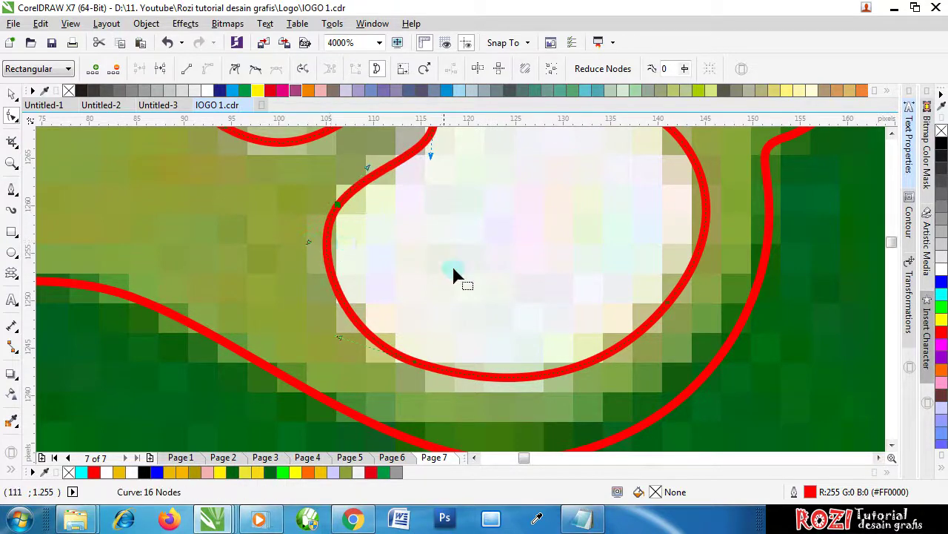
{"action": "scroll", "coordinate": [456, 274], "scroll_direction": "down", "scroll_amount": 2}
{"action": "scroll", "coordinate": [419, 239], "scroll_direction": "up", "scroll_amount": 2}
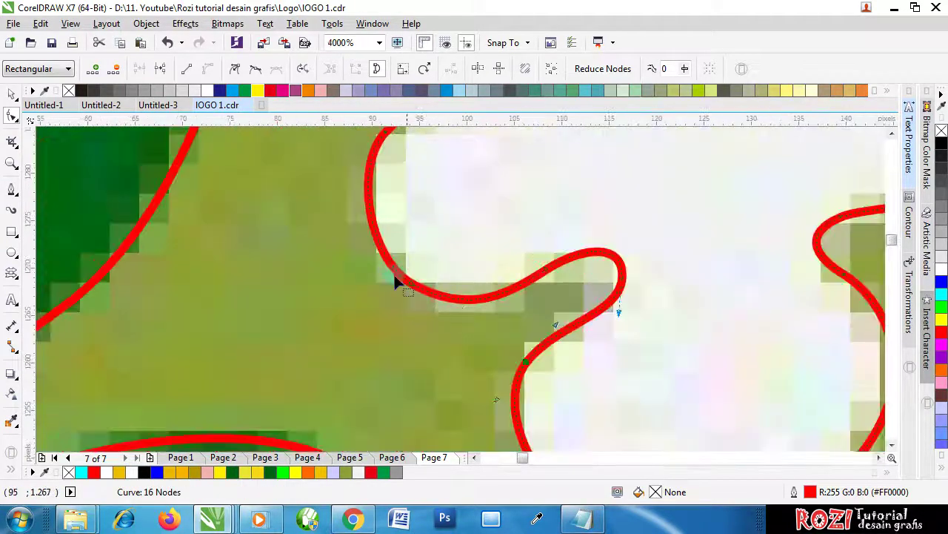
{"action": "left_click_drag", "start_coordinate": [417, 291], "coordinate": [409, 287]}
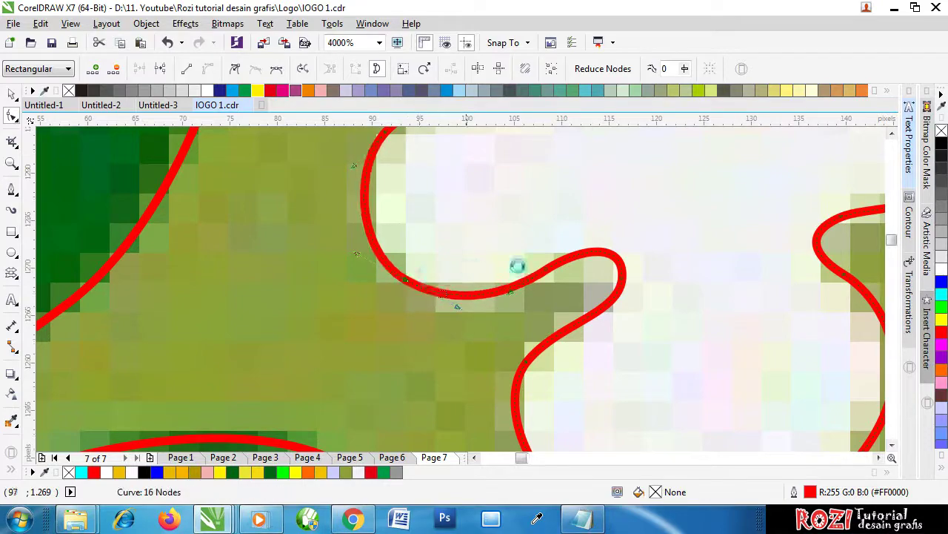
Adjust the curve handle at the tip of the flower's upper-left notch to reshape its rounded end
{"action": "scroll", "coordinate": [533, 271], "scroll_direction": "down", "scroll_amount": 3}
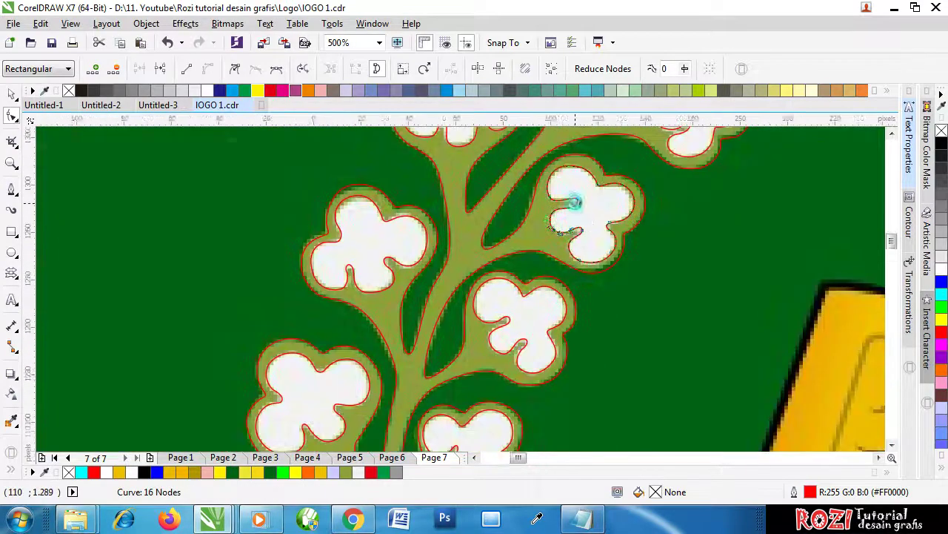
{"action": "scroll", "coordinate": [572, 201], "scroll_direction": "up", "scroll_amount": 3}
{"action": "scroll", "coordinate": [609, 212], "scroll_direction": "down", "scroll_amount": 2}
{"action": "scroll", "coordinate": [596, 206], "scroll_direction": "up", "scroll_amount": 3}
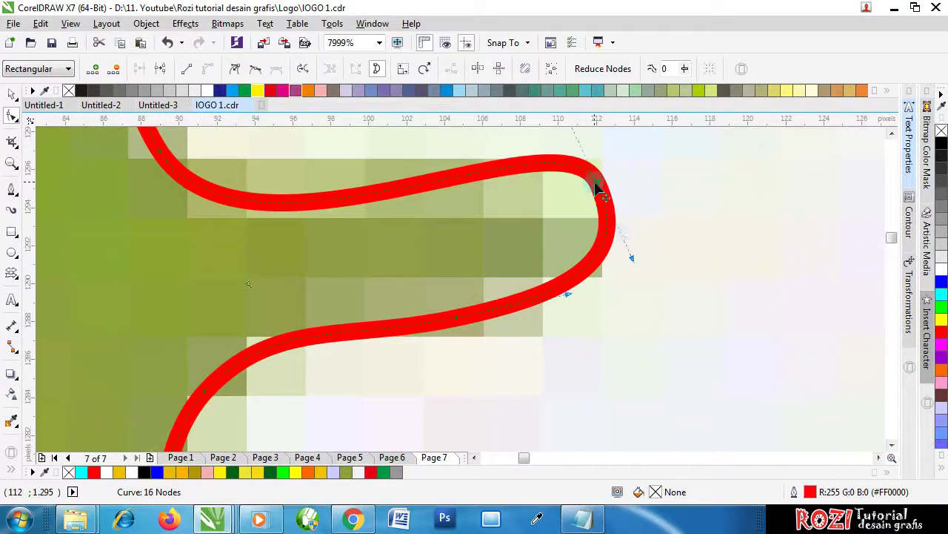
{"action": "left_click_drag", "start_coordinate": [633, 255], "coordinate": [642, 245]}
Check the outlines of the remaining flowers down the stem against the bitmap and deselect the flower curve
{"action": "scroll", "coordinate": [622, 240], "scroll_direction": "down", "scroll_amount": 4}
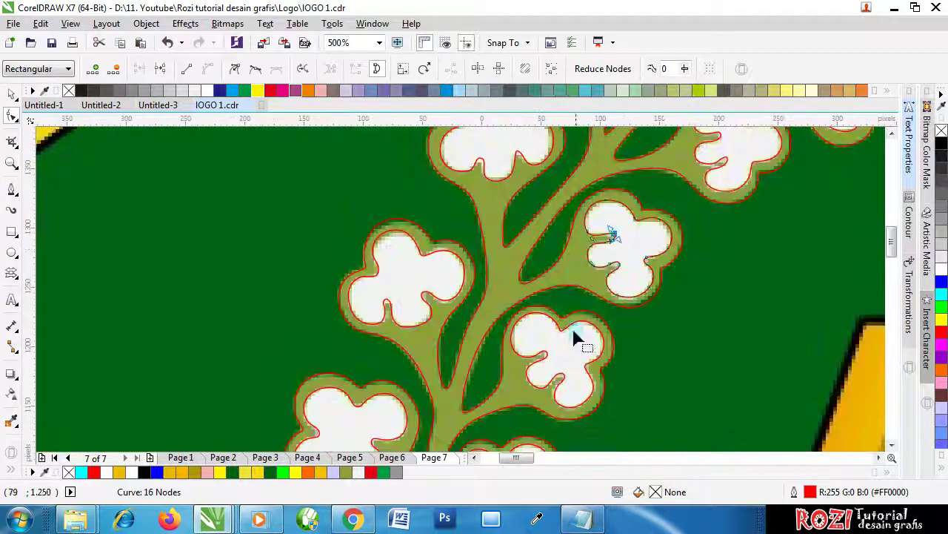
{"action": "scroll", "coordinate": [542, 355], "scroll_direction": "up", "scroll_amount": 1}
{"action": "scroll", "coordinate": [593, 351], "scroll_direction": "up", "scroll_amount": 1}
{"action": "scroll", "coordinate": [629, 366], "scroll_direction": "down", "scroll_amount": 3}
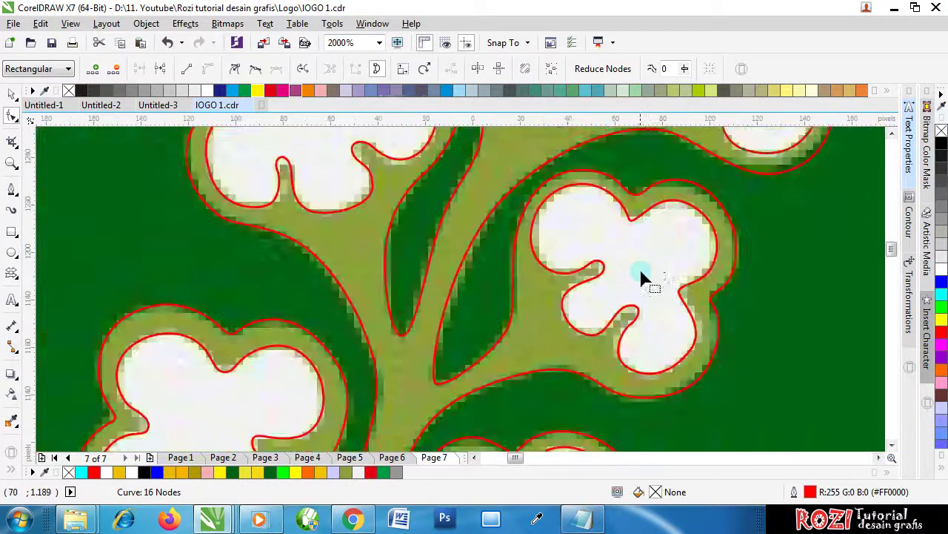
{"action": "scroll", "coordinate": [627, 332], "scroll_direction": "up", "scroll_amount": 2}
{"action": "scroll", "coordinate": [630, 319], "scroll_direction": "up", "scroll_amount": 1}
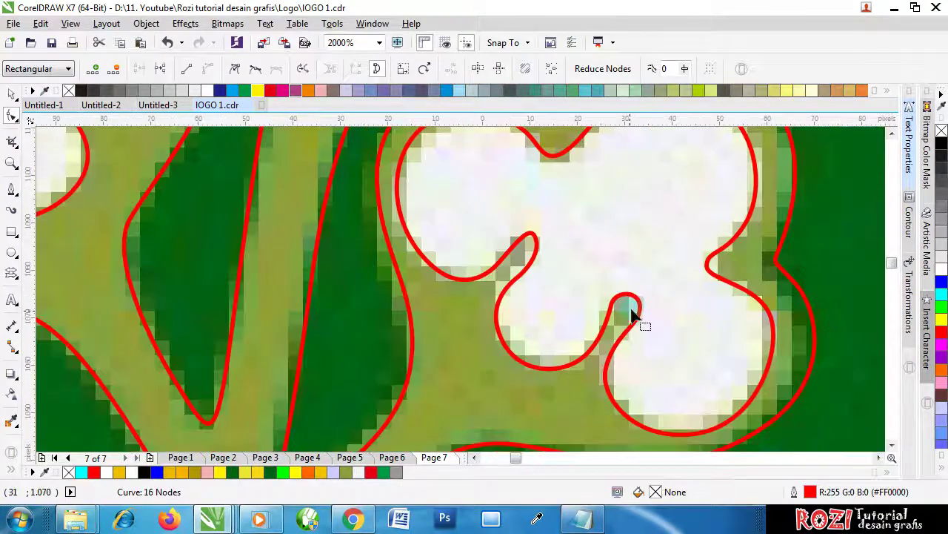
{"action": "scroll", "coordinate": [642, 304], "scroll_direction": "down", "scroll_amount": 3}
{"action": "scroll", "coordinate": [645, 371], "scroll_direction": "up", "scroll_amount": 2}
{"action": "scroll", "coordinate": [642, 333], "scroll_direction": "down", "scroll_amount": 3}
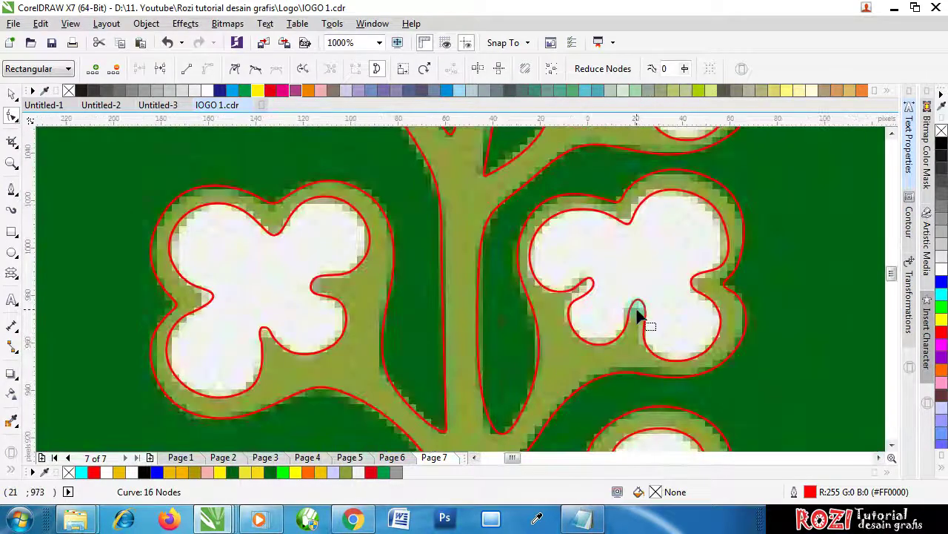
{"action": "scroll", "coordinate": [645, 368], "scroll_direction": "up", "scroll_amount": 2}
{"action": "scroll", "coordinate": [621, 318], "scroll_direction": "down", "scroll_amount": 3}
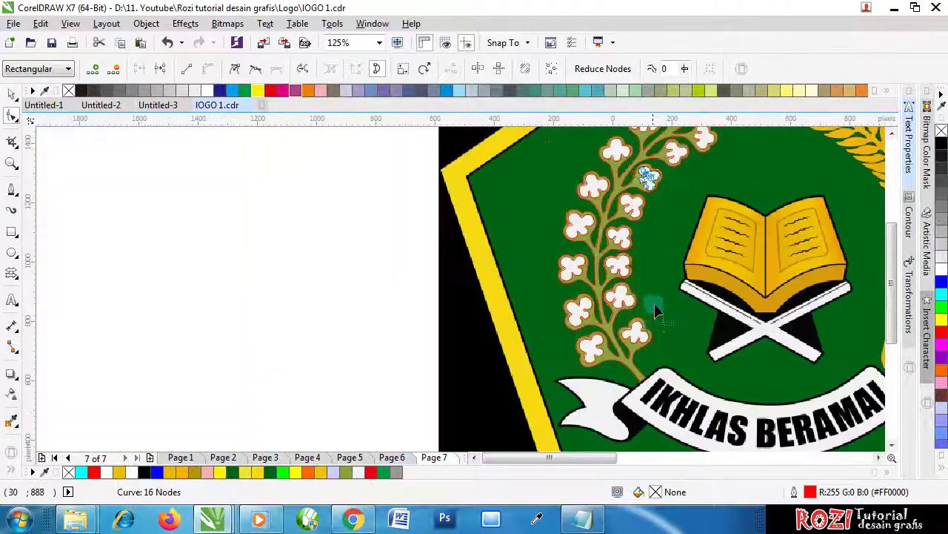
{"action": "scroll", "coordinate": [652, 308], "scroll_direction": "up", "scroll_amount": 2}
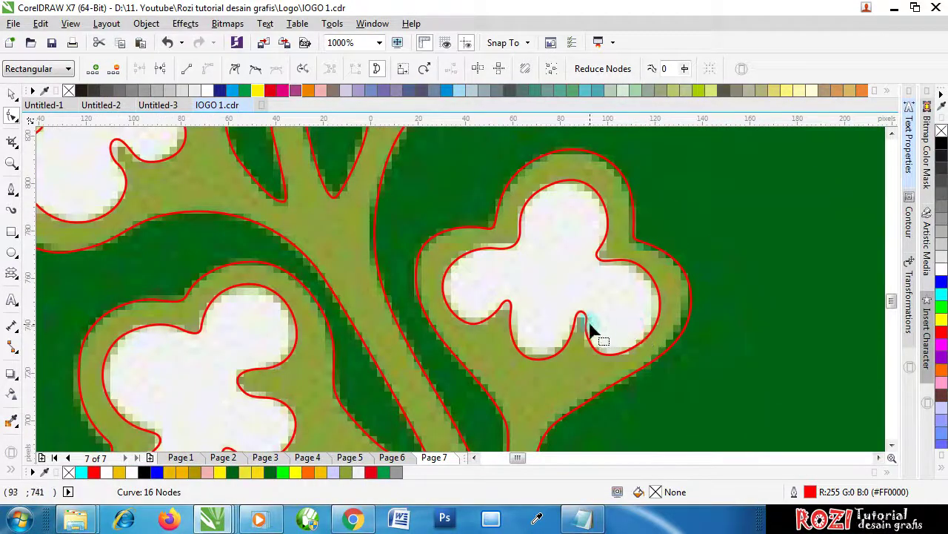
{"action": "scroll", "coordinate": [529, 313], "scroll_direction": "down", "scroll_amount": 5}
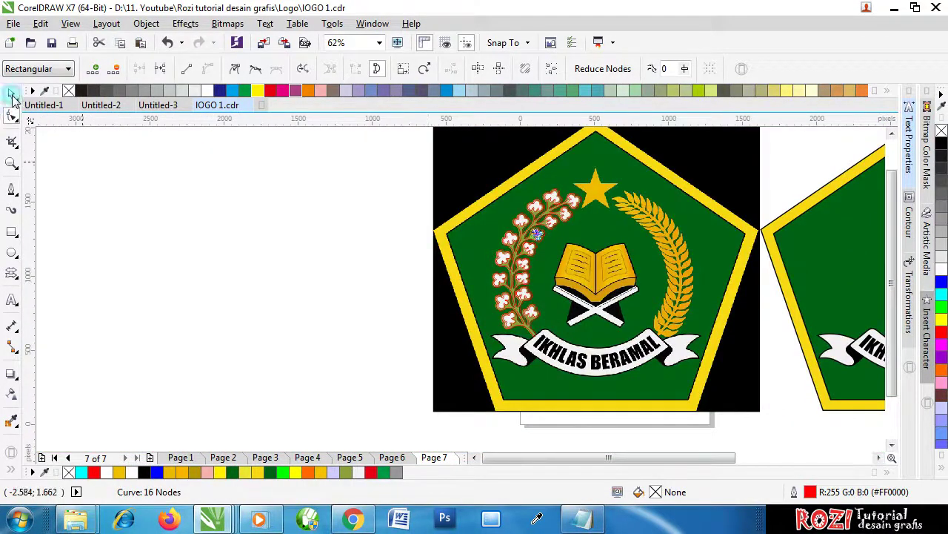
{"action": "left_click", "coordinate": [13, 97]}
{"action": "left_click", "coordinate": [215, 211]}
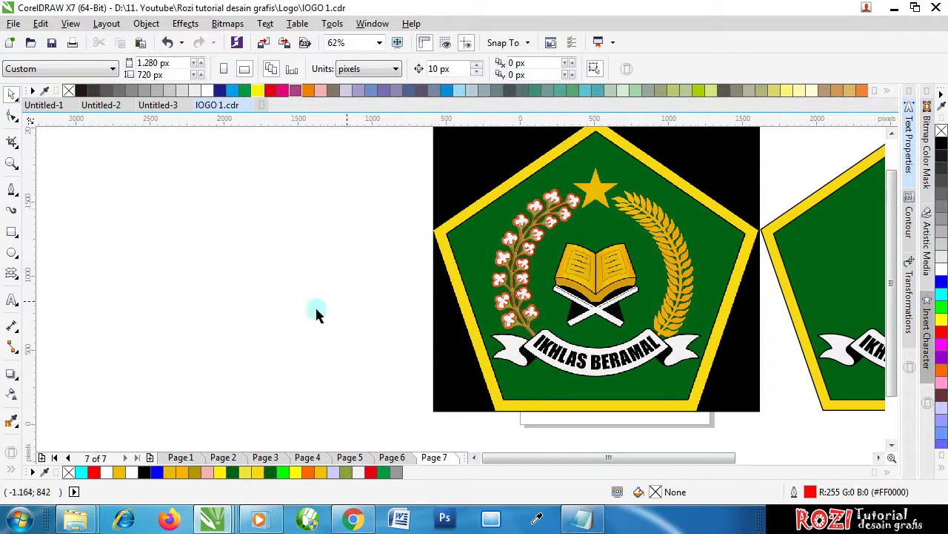
Sample the white of the vector logo's ribbon and look up its hex code in the WARNA colour chart
{"action": "scroll", "coordinate": [480, 358], "scroll_direction": "up", "scroll_amount": 2}
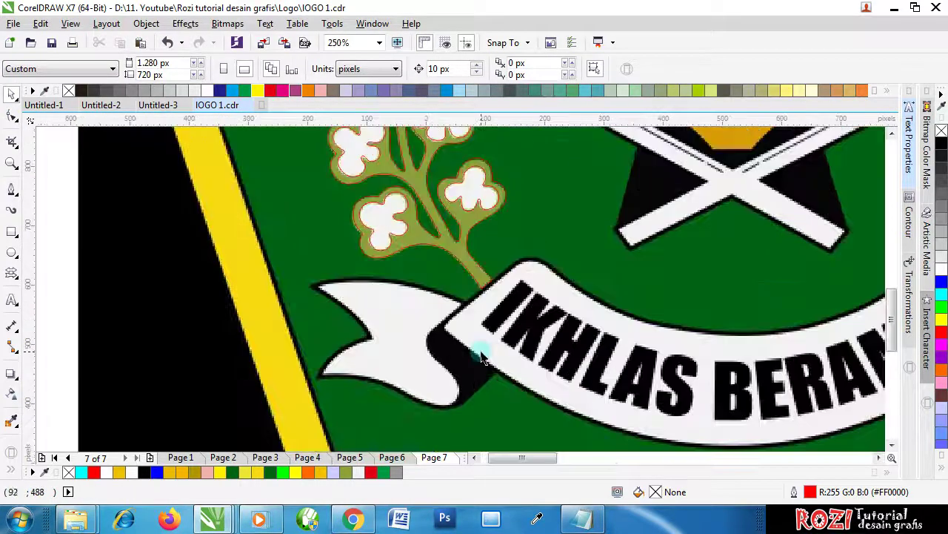
{"action": "scroll", "coordinate": [400, 333], "scroll_direction": "down", "scroll_amount": 3}
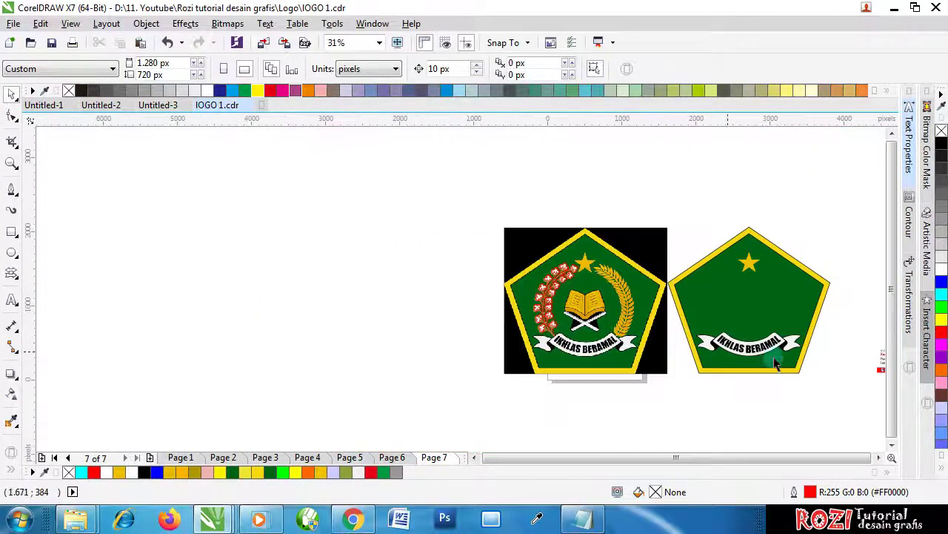
{"action": "scroll", "coordinate": [747, 355], "scroll_direction": "up", "scroll_amount": 2}
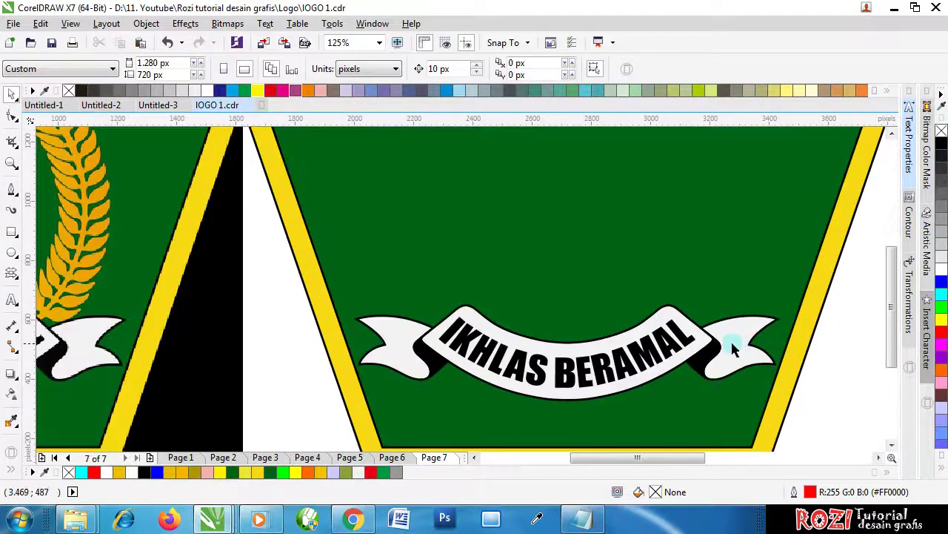
{"action": "left_click", "coordinate": [11, 420]}
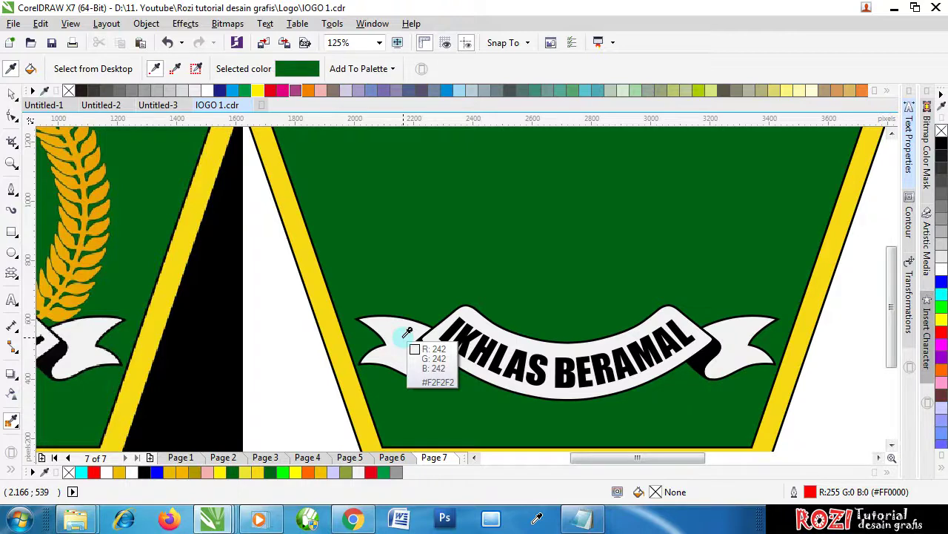
{"action": "left_click", "coordinate": [406, 331]}
{"action": "scroll", "coordinate": [406, 331], "scroll_direction": "down", "scroll_amount": 2}
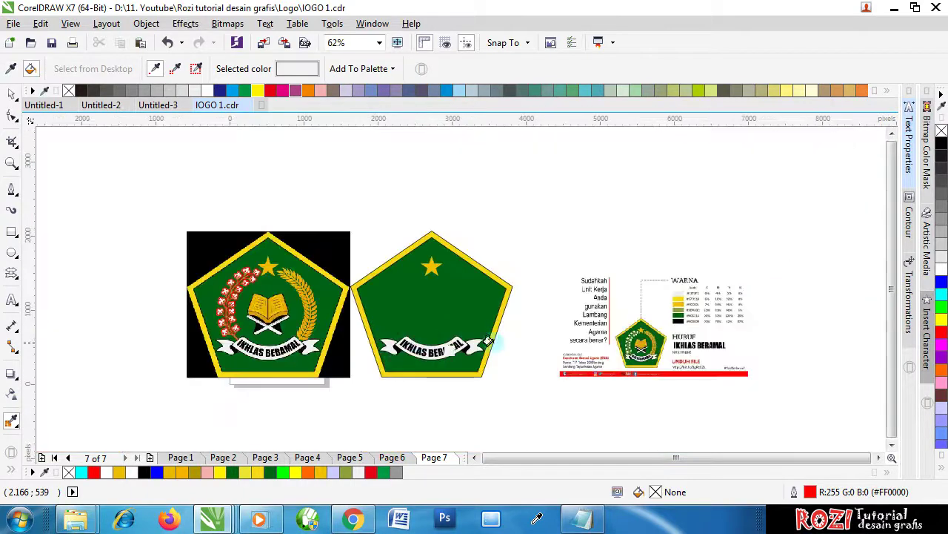
{"action": "scroll", "coordinate": [695, 227], "scroll_direction": "up", "scroll_amount": 2}
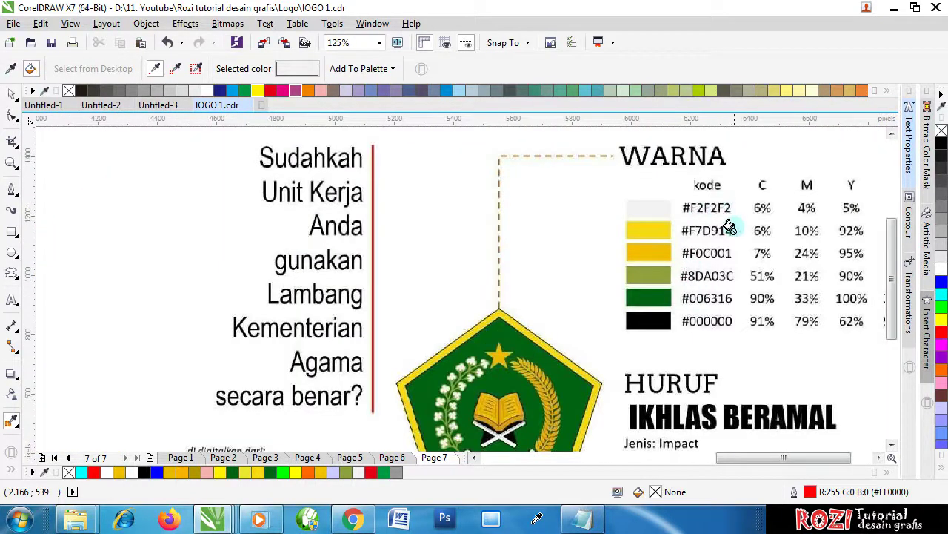
{"action": "scroll", "coordinate": [722, 223], "scroll_direction": "down", "scroll_amount": 3}
{"action": "scroll", "coordinate": [229, 278], "scroll_direction": "up", "scroll_amount": 2}
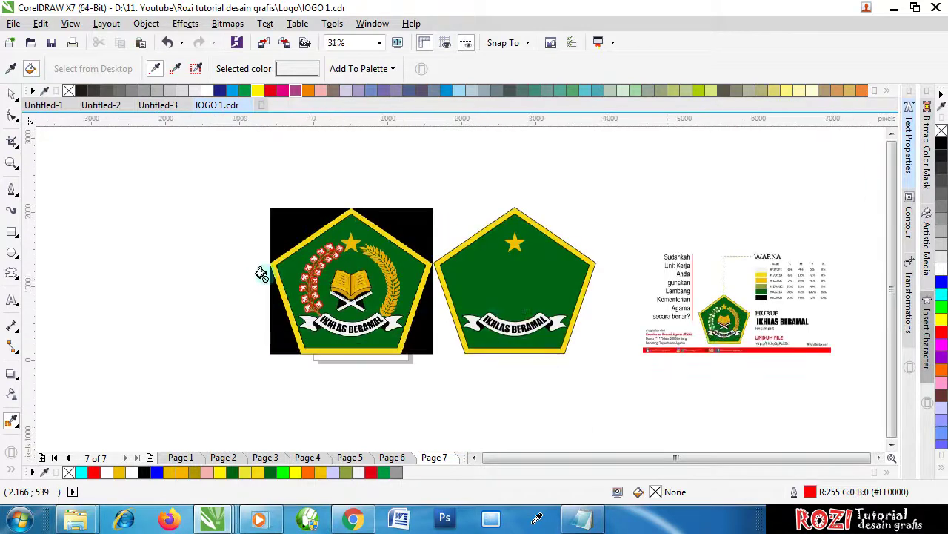
Select all the white cotton flower outlines on the stem and group them
{"action": "scroll", "coordinate": [302, 298], "scroll_direction": "up", "scroll_amount": 4}
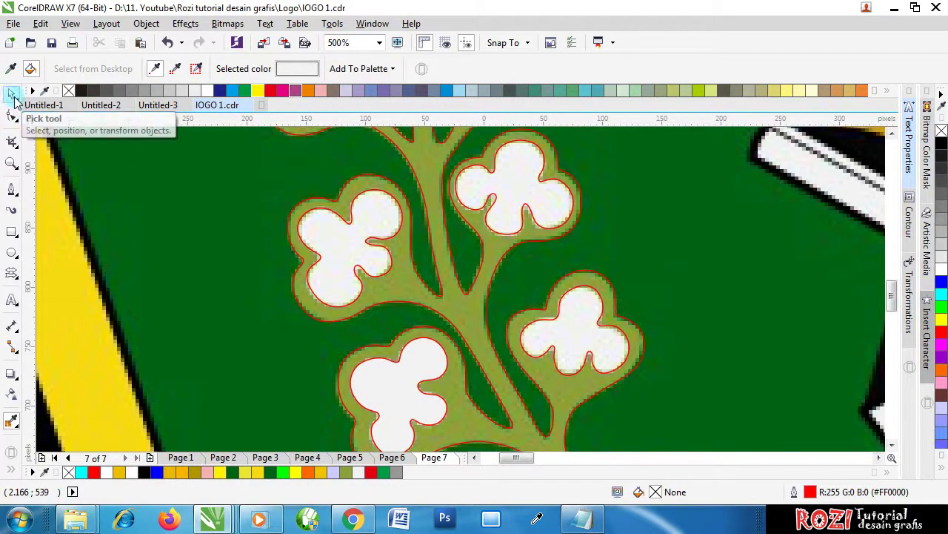
{"action": "left_click", "coordinate": [12, 94]}
{"action": "scroll", "coordinate": [270, 332], "scroll_direction": "down", "scroll_amount": 3}
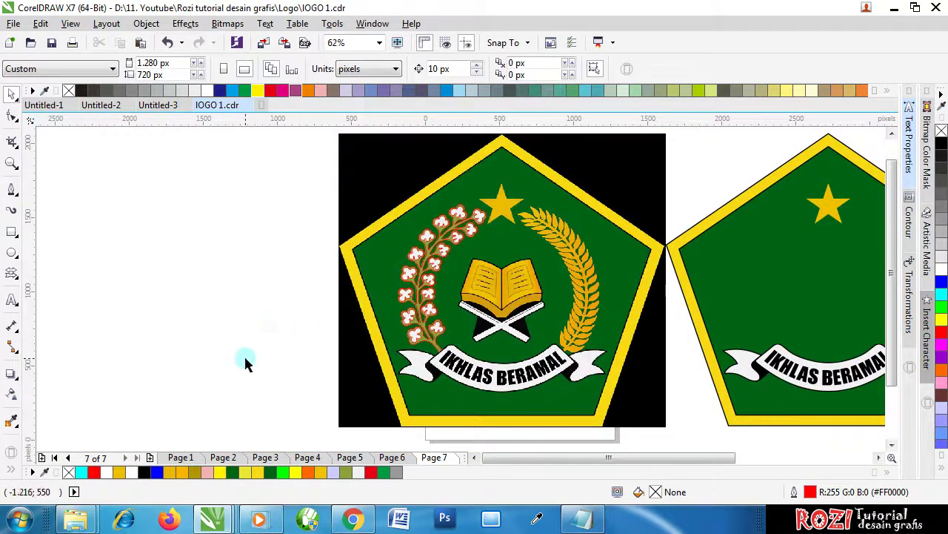
{"action": "left_click_drag", "start_coordinate": [245, 358], "coordinate": [452, 250]}
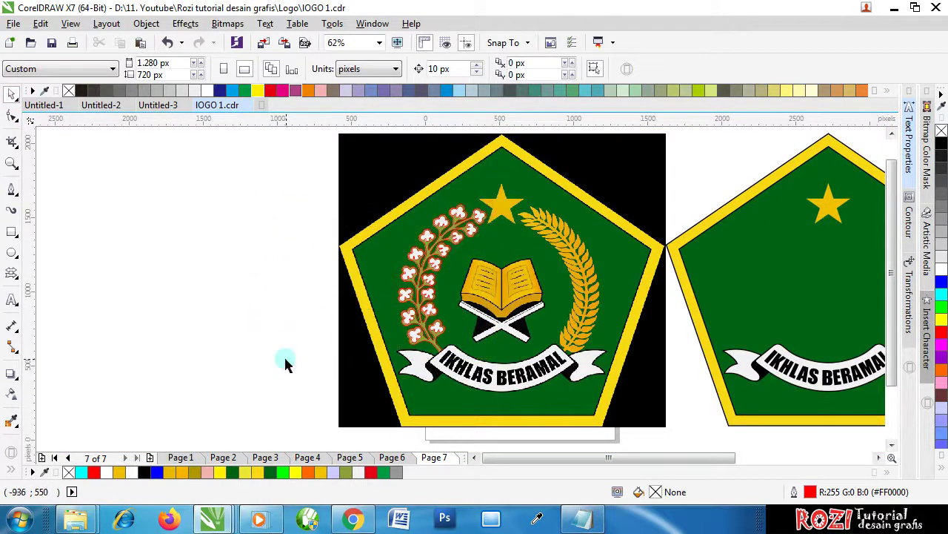
{"action": "left_click_drag", "start_coordinate": [286, 359], "coordinate": [517, 276]}
{"action": "left_click_drag", "start_coordinate": [296, 343], "coordinate": [493, 172]}
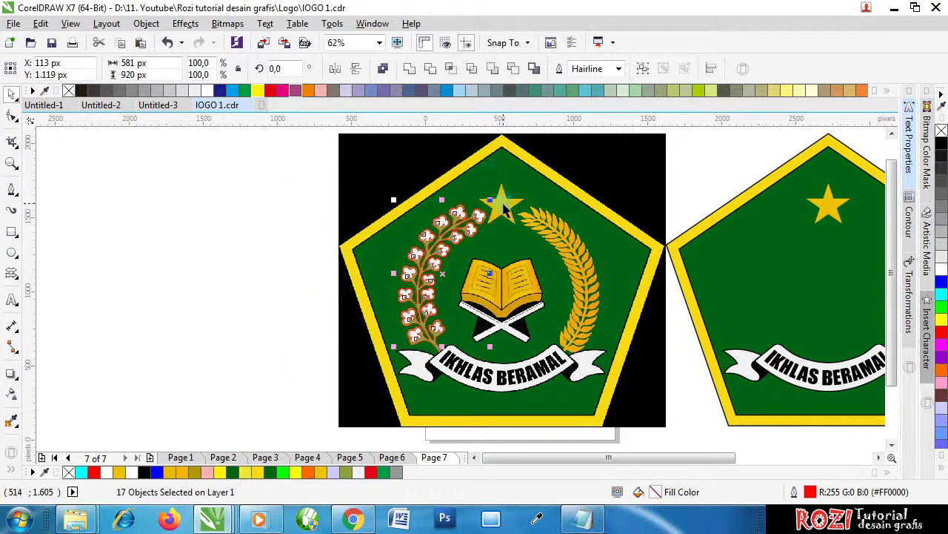
{"action": "key", "text": "ctrl+g"}
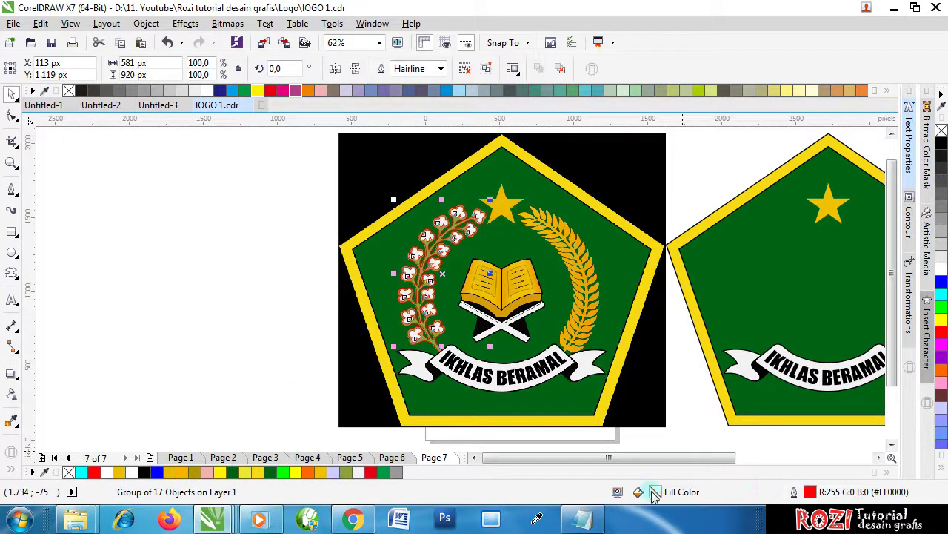
Fill the flower group with #F2F2F2, remove its outline, and deselect it
{"action": "left_click", "coordinate": [941, 269]}
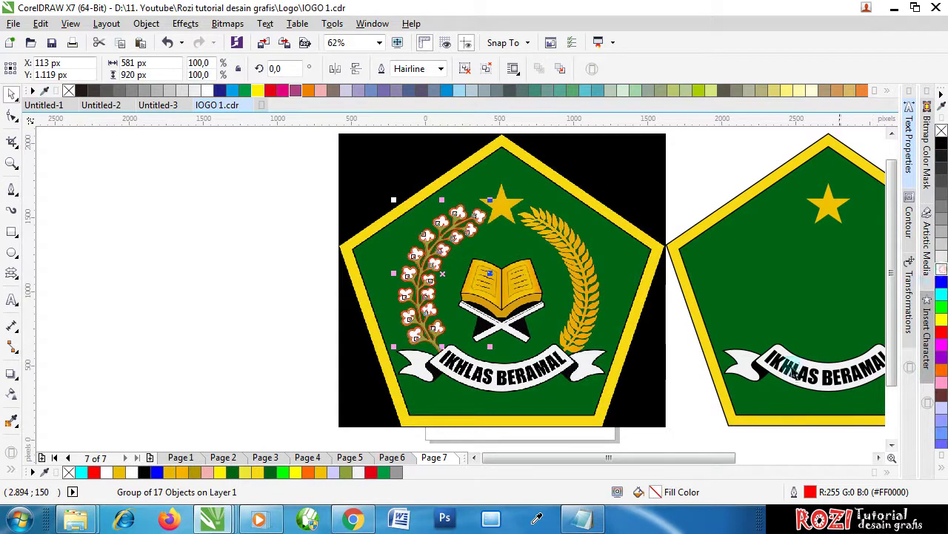
{"action": "double_click", "coordinate": [657, 492]}
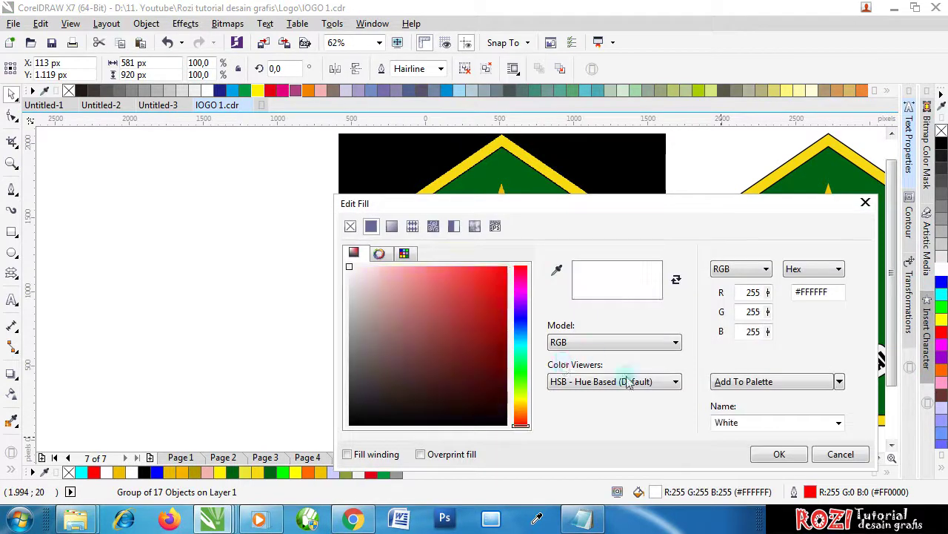
{"action": "left_click_drag", "start_coordinate": [842, 292], "coordinate": [810, 296]}
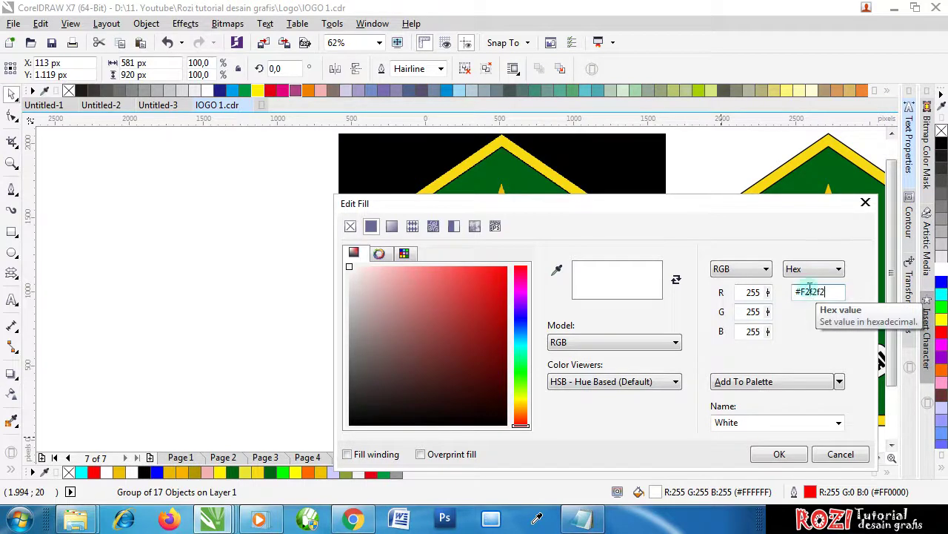
{"action": "left_click", "coordinate": [754, 332]}
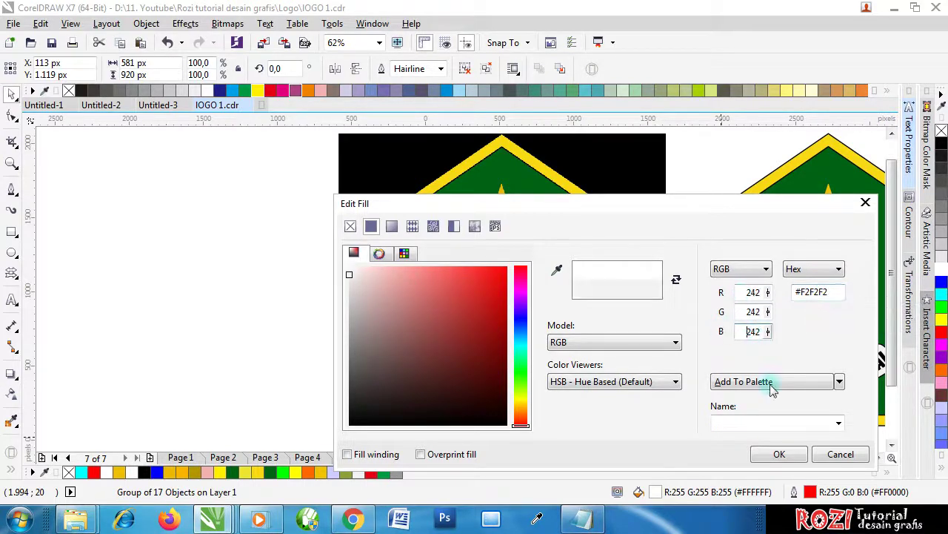
{"action": "left_click", "coordinate": [779, 454]}
{"action": "scroll", "coordinate": [447, 252], "scroll_direction": "up", "scroll_amount": 4}
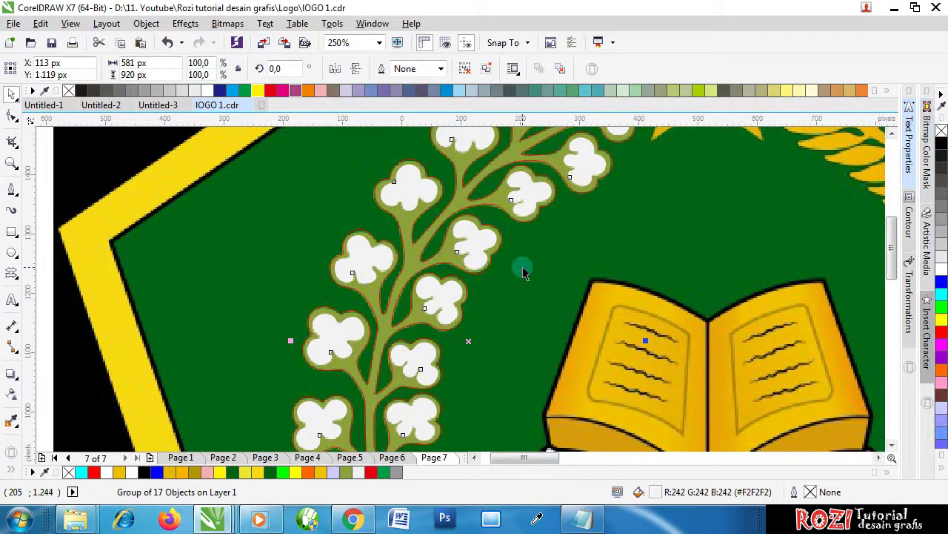
{"action": "scroll", "coordinate": [522, 269], "scroll_direction": "down", "scroll_amount": 4}
{"action": "left_click", "coordinate": [392, 359]}
{"action": "scroll", "coordinate": [389, 357], "scroll_direction": "up", "scroll_amount": 2}
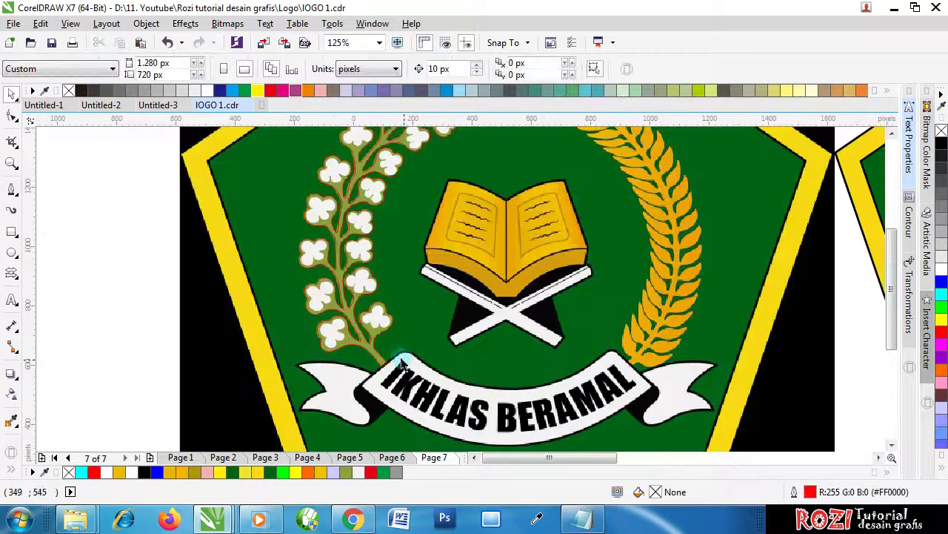
Fill the cotton stem curve with pure green and open its fill settings beside the WARNA chart's green swatch
{"action": "scroll", "coordinate": [645, 404], "scroll_direction": "down", "scroll_amount": 6}
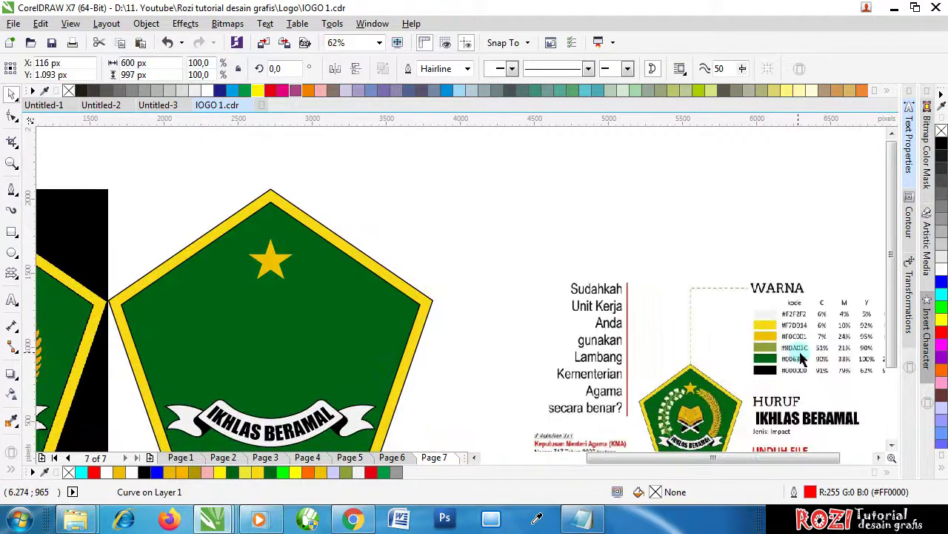
{"action": "scroll", "coordinate": [800, 360], "scroll_direction": "up", "scroll_amount": 6}
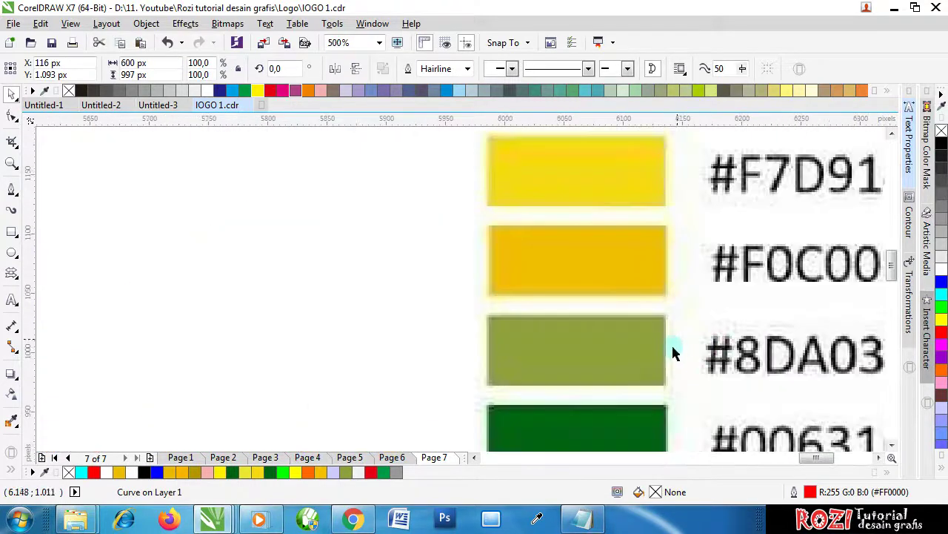
{"action": "left_click", "coordinate": [941, 308]}
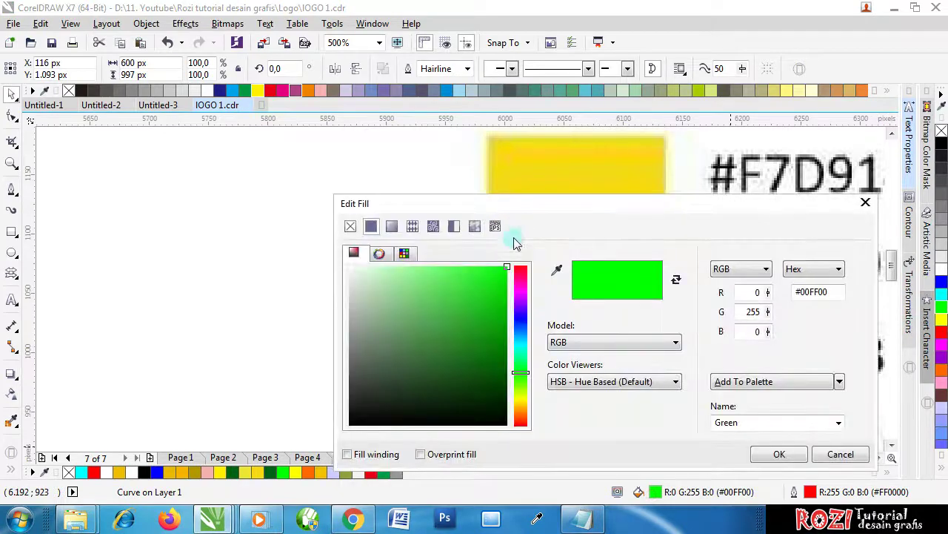
{"action": "left_click_drag", "start_coordinate": [612, 208], "coordinate": [192, 196]}
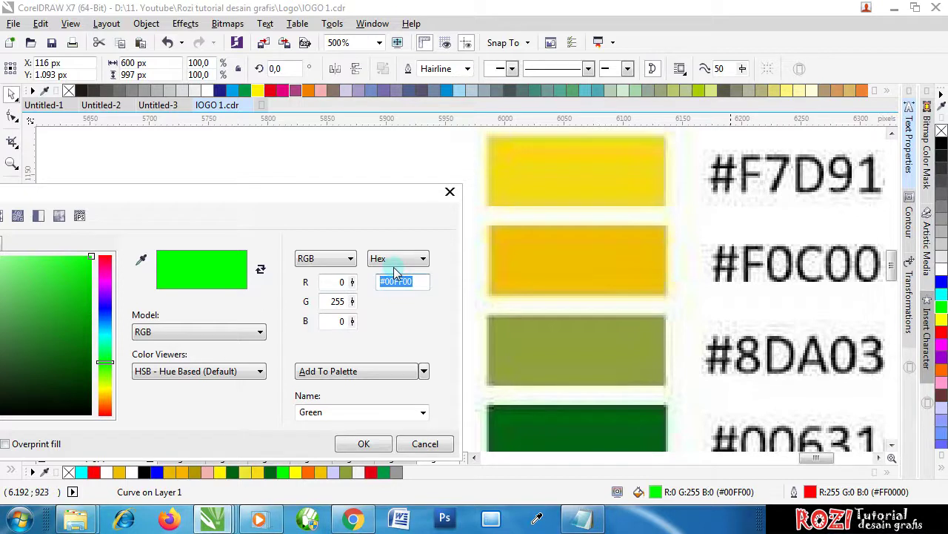
{"action": "type", "text": "#8DA03"}
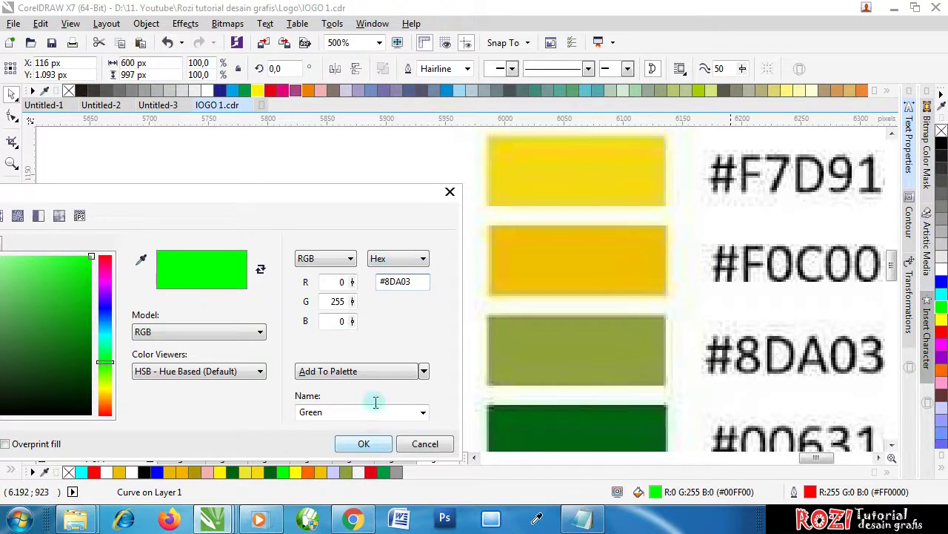
{"action": "left_click", "coordinate": [335, 318]}
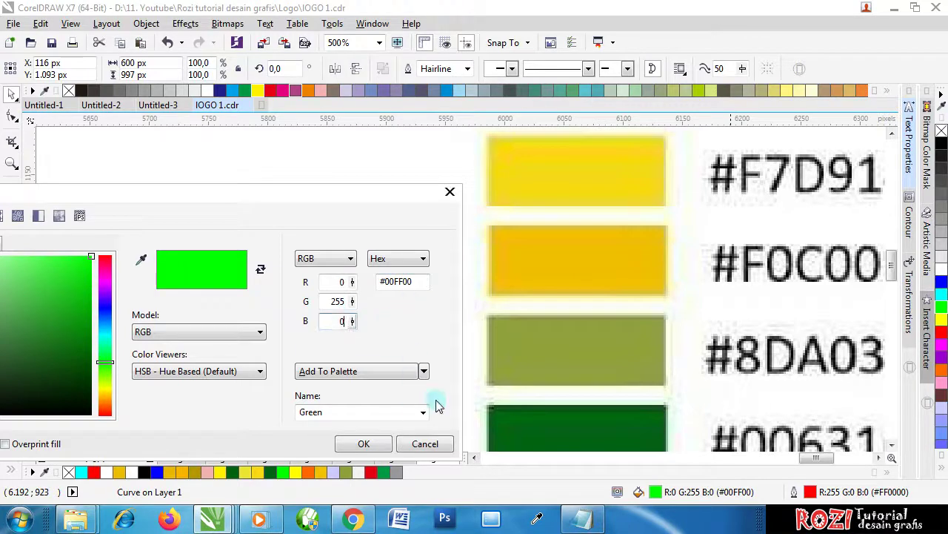
{"action": "left_click", "coordinate": [448, 192]}
Set the cotton stem's fill to the hex code #8DA03C from the WARNA chart
{"action": "scroll", "coordinate": [537, 256], "scroll_direction": "down", "scroll_amount": 4}
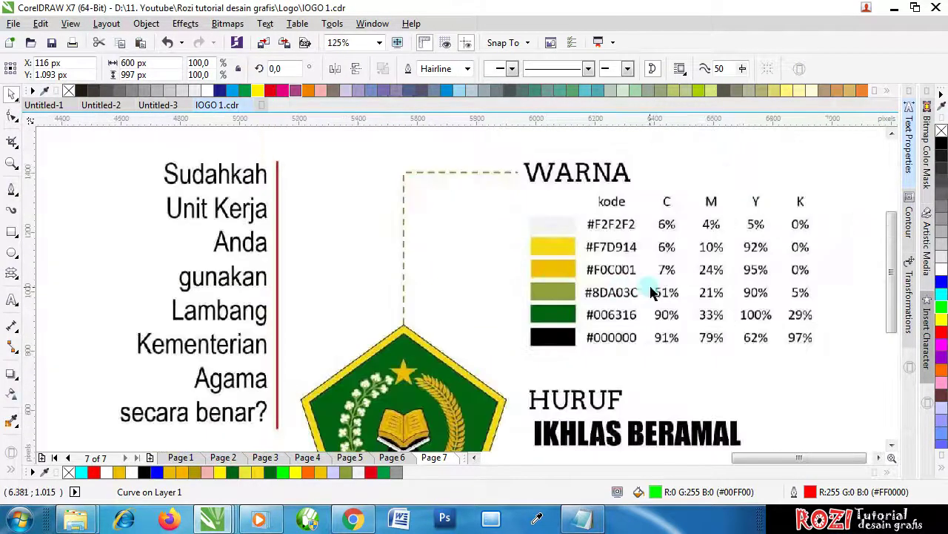
{"action": "scroll", "coordinate": [651, 293], "scroll_direction": "up", "scroll_amount": 2}
{"action": "double_click", "coordinate": [656, 492]}
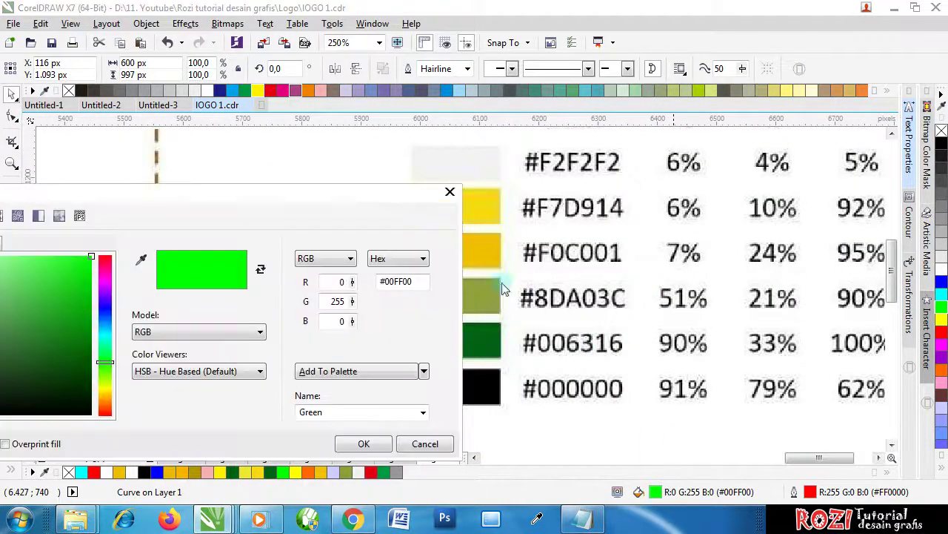
{"action": "left_click_drag", "start_coordinate": [412, 281], "coordinate": [398, 281]}
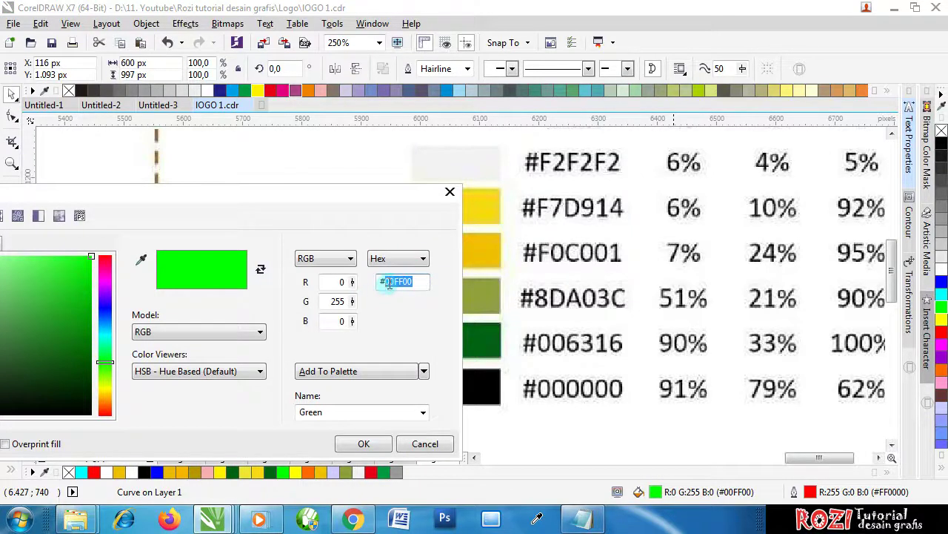
{"action": "type", "text": "8DA03C"}
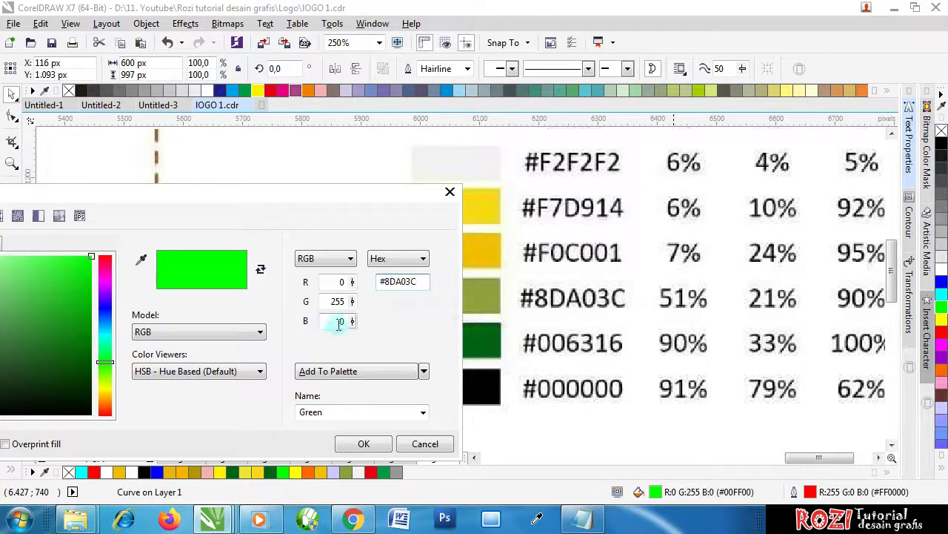
{"action": "left_click", "coordinate": [339, 321]}
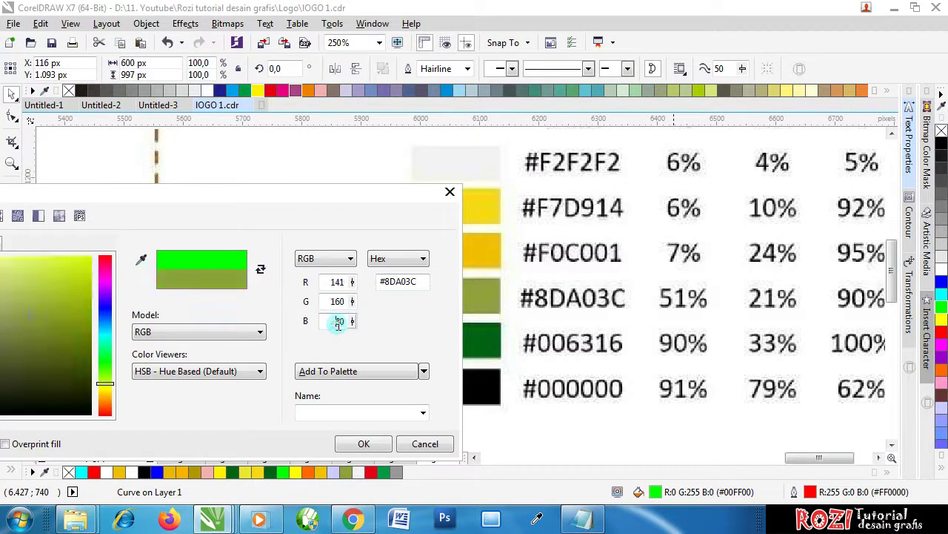
{"action": "left_click", "coordinate": [363, 444]}
Remove the red outline from the cotton stem and inspect its edges against the bitmap
{"action": "scroll", "coordinate": [450, 343], "scroll_direction": "down", "scroll_amount": 5}
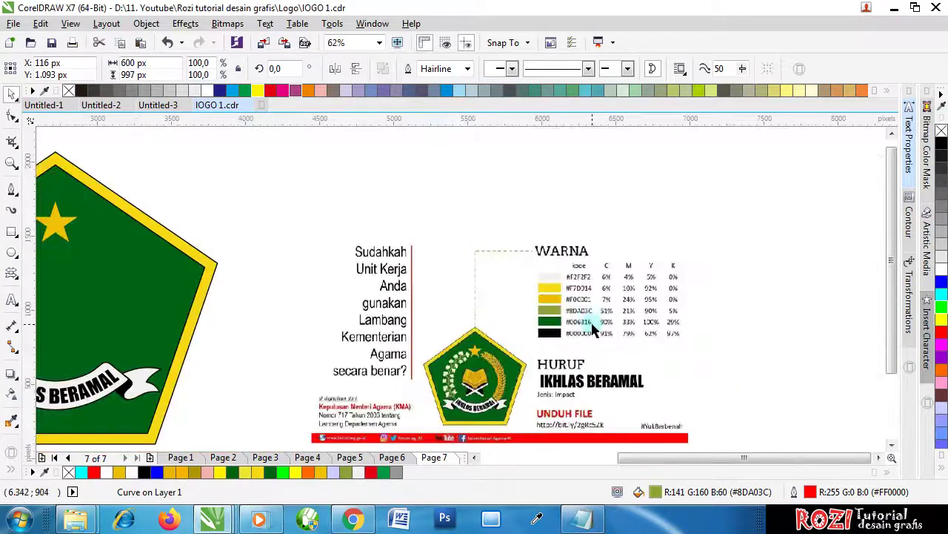
{"action": "scroll", "coordinate": [600, 326], "scroll_direction": "down", "scroll_amount": 2}
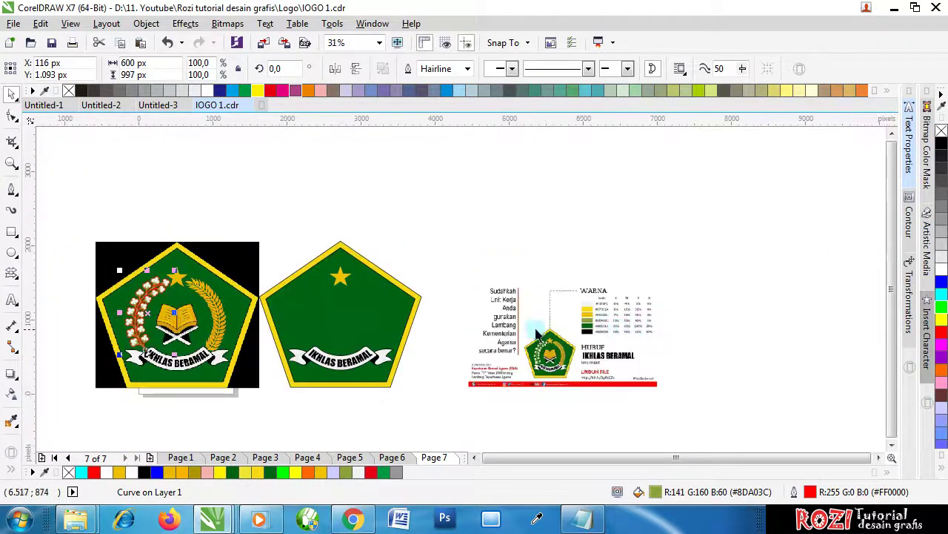
{"action": "scroll", "coordinate": [141, 318], "scroll_direction": "up", "scroll_amount": 4}
{"action": "scroll", "coordinate": [141, 318], "scroll_direction": "up", "scroll_amount": 2}
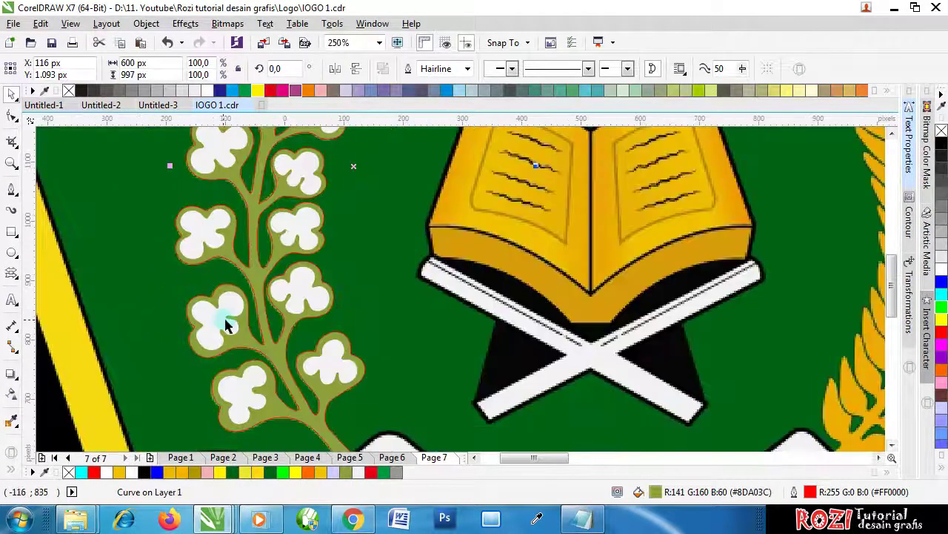
{"action": "scroll", "coordinate": [276, 263], "scroll_direction": "up", "scroll_amount": 2}
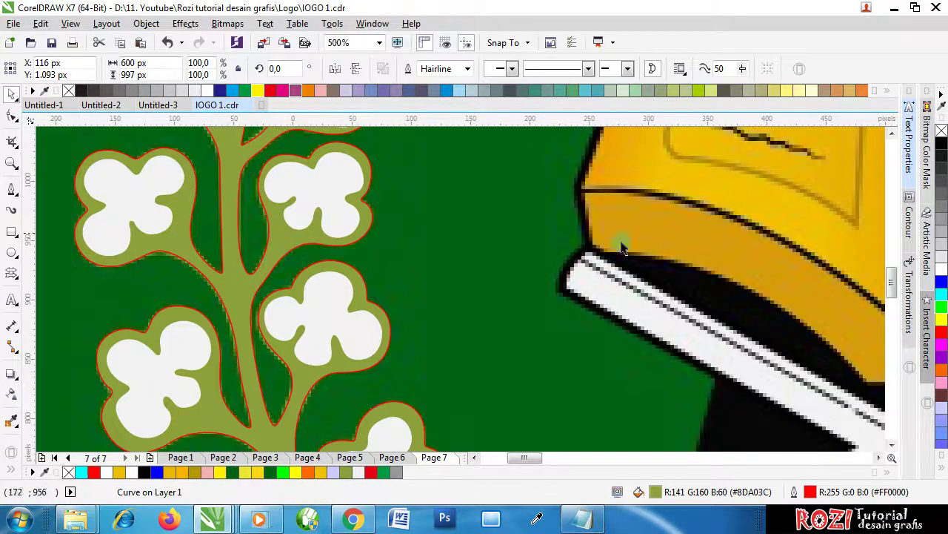
{"action": "right_click", "coordinate": [941, 130]}
{"action": "scroll", "coordinate": [434, 286], "scroll_direction": "down", "scroll_amount": 3}
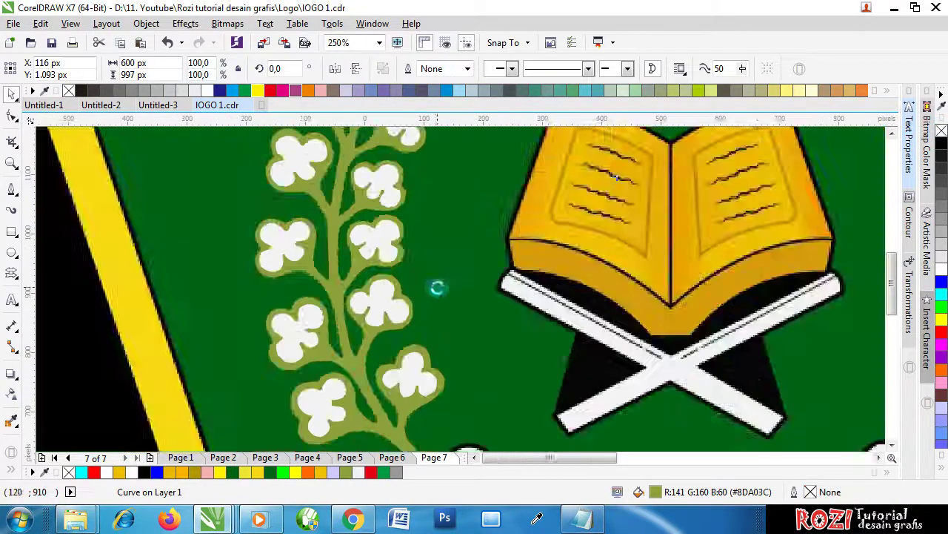
{"action": "scroll", "coordinate": [380, 307], "scroll_direction": "up", "scroll_amount": 3}
{"action": "scroll", "coordinate": [364, 338], "scroll_direction": "down", "scroll_amount": 1}
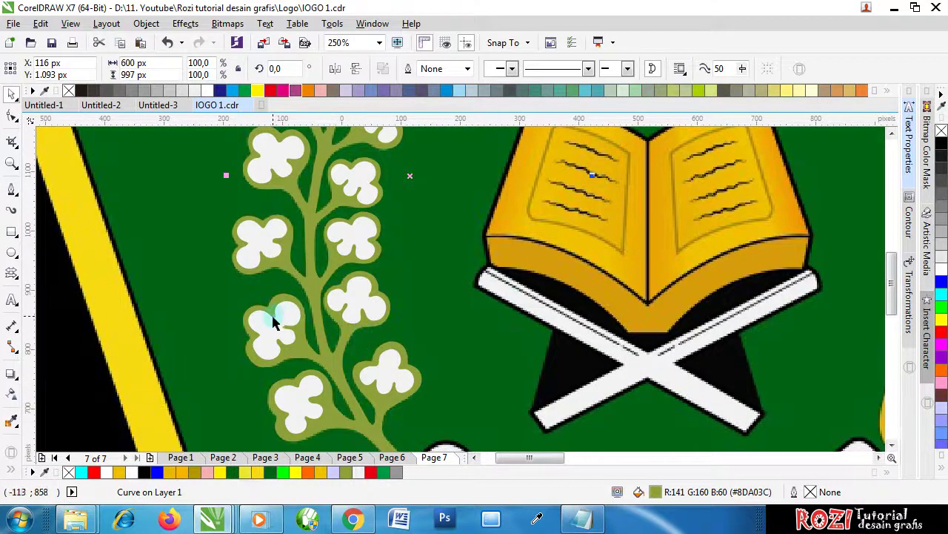
{"action": "scroll", "coordinate": [272, 321], "scroll_direction": "up", "scroll_amount": 2}
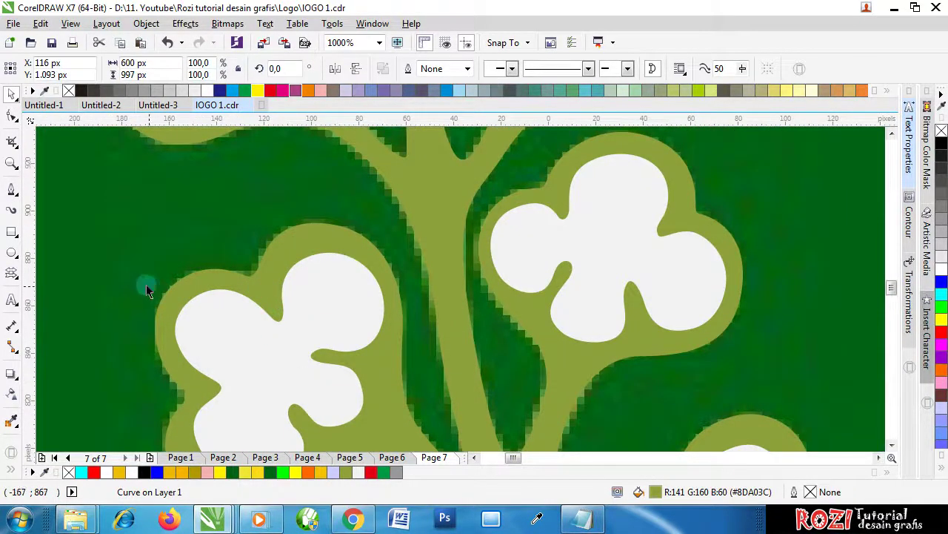
Try moving the white flower group off the stem, undo the move, and deselect the group
{"action": "left_click_drag", "start_coordinate": [214, 302], "coordinate": [533, 292]}
{"action": "scroll", "coordinate": [545, 304], "scroll_direction": "down", "scroll_amount": 5}
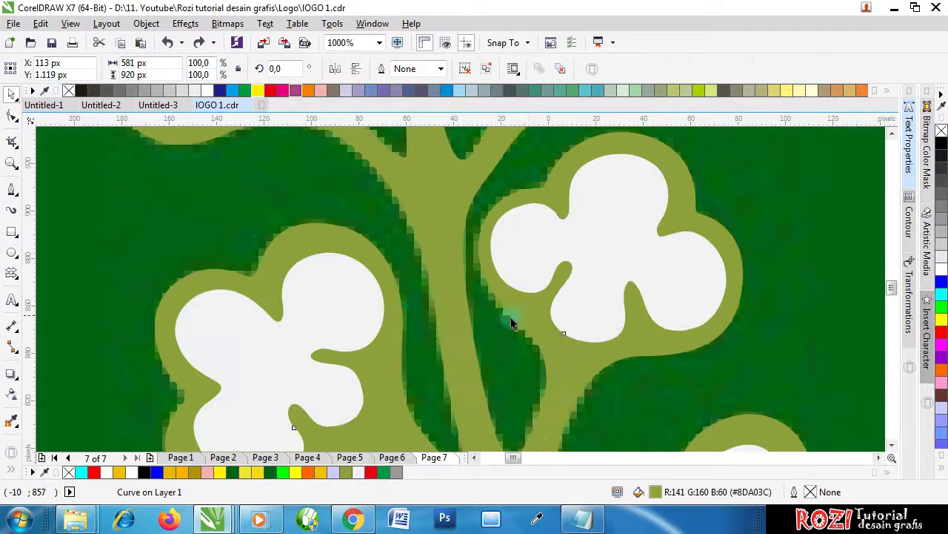
{"action": "scroll", "coordinate": [419, 288], "scroll_direction": "down", "scroll_amount": 1}
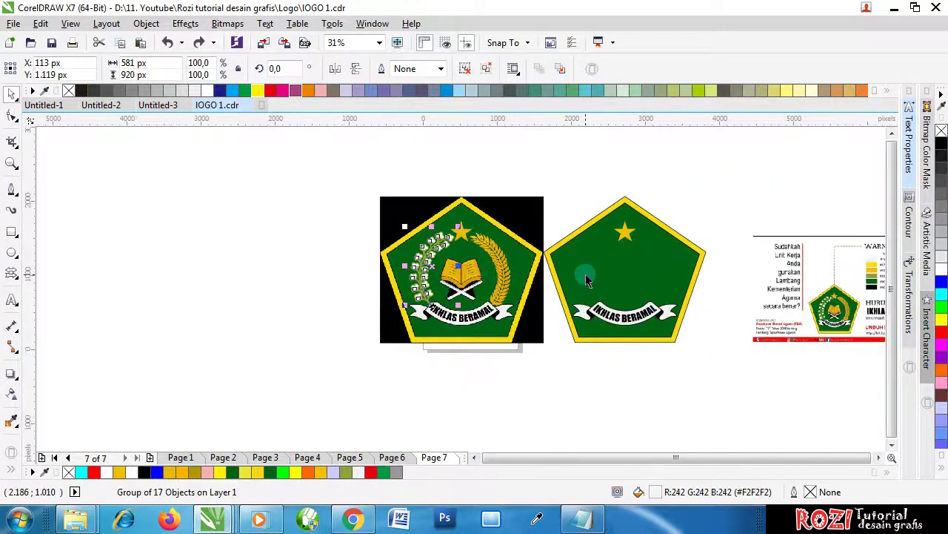
{"action": "scroll", "coordinate": [581, 271], "scroll_direction": "up", "scroll_amount": 1}
{"action": "scroll", "coordinate": [419, 278], "scroll_direction": "down", "scroll_amount": 1}
{"action": "left_click", "coordinate": [181, 271]}
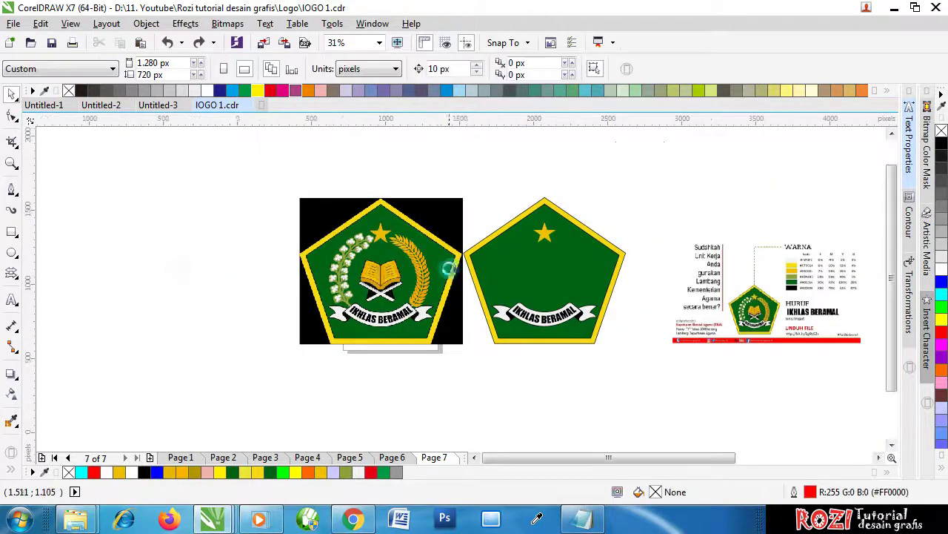
Move the stem and flower group together onto the vector logo, aligning the stem's end with the ribbon at about X 2.313 px, Y 1.093 px
{"action": "scroll", "coordinate": [437, 270], "scroll_direction": "up", "scroll_amount": 1}
{"action": "left_click_drag", "start_coordinate": [385, 260], "coordinate": [319, 391]}
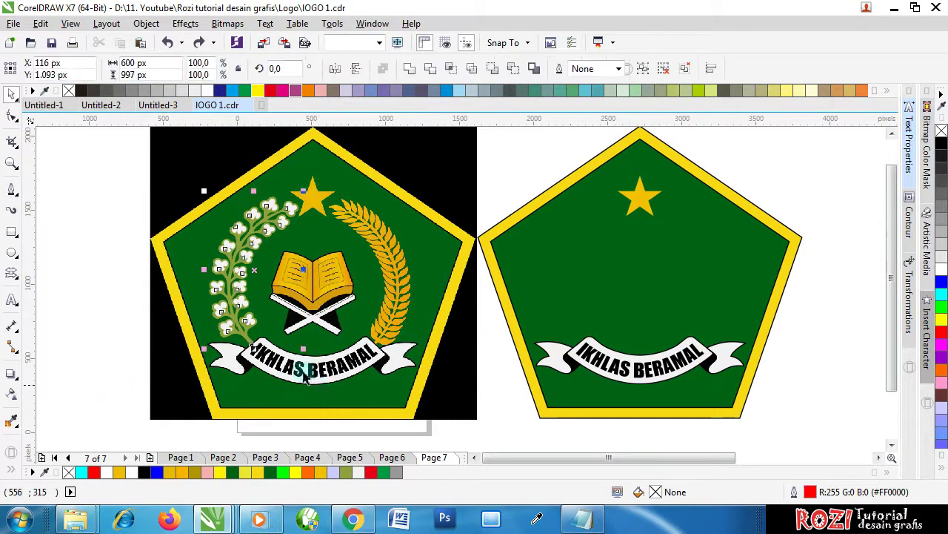
{"action": "scroll", "coordinate": [252, 337], "scroll_direction": "up", "scroll_amount": 2}
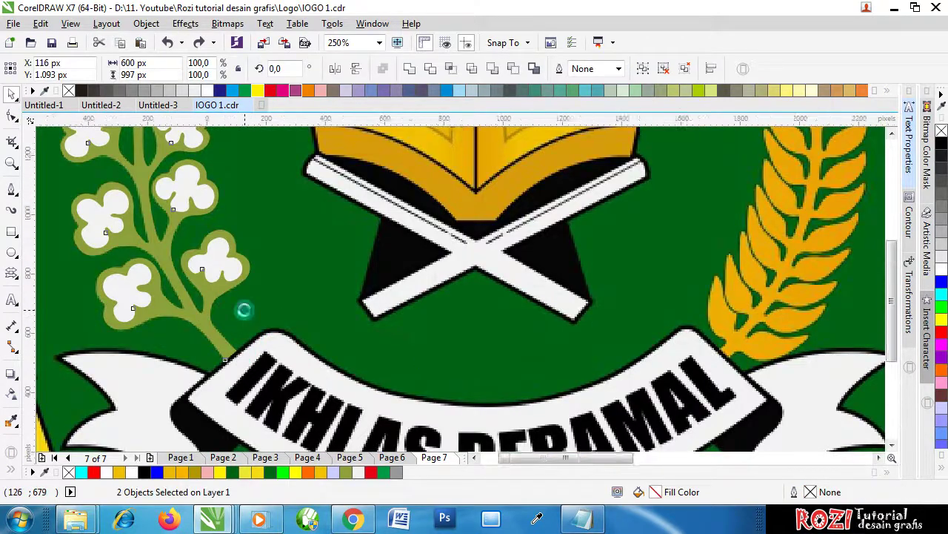
{"action": "scroll", "coordinate": [244, 309], "scroll_direction": "down", "scroll_amount": 2}
{"action": "left_click_drag", "start_coordinate": [357, 282], "coordinate": [535, 298]}
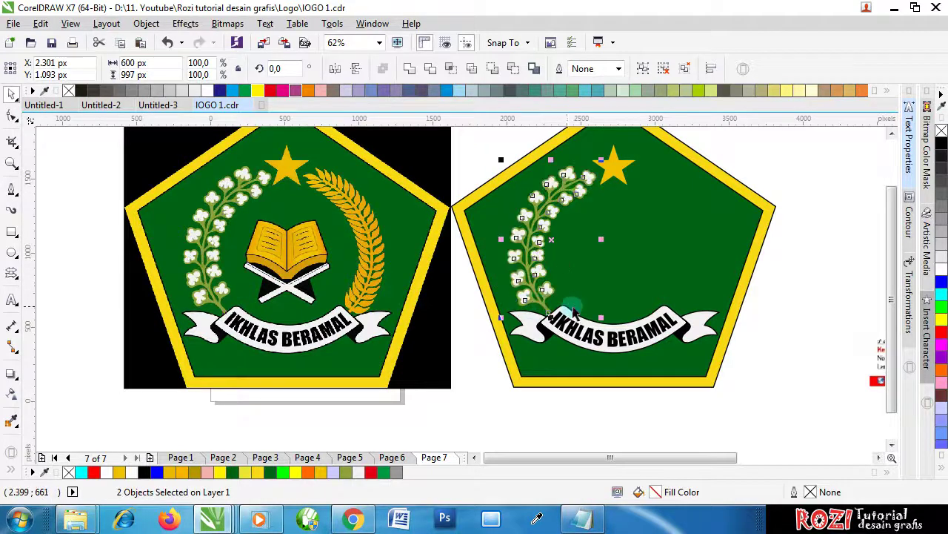
{"action": "scroll", "coordinate": [535, 299], "scroll_direction": "up", "scroll_amount": 4}
{"action": "left_click_drag", "start_coordinate": [462, 303], "coordinate": [495, 298]}
{"action": "scroll", "coordinate": [513, 318], "scroll_direction": "up", "scroll_amount": 2}
{"action": "scroll", "coordinate": [493, 292], "scroll_direction": "down", "scroll_amount": 2}
Try to place the selected cotton stem and flowers behind the ribbon's black outline
{"action": "right_click", "coordinate": [486, 296]}
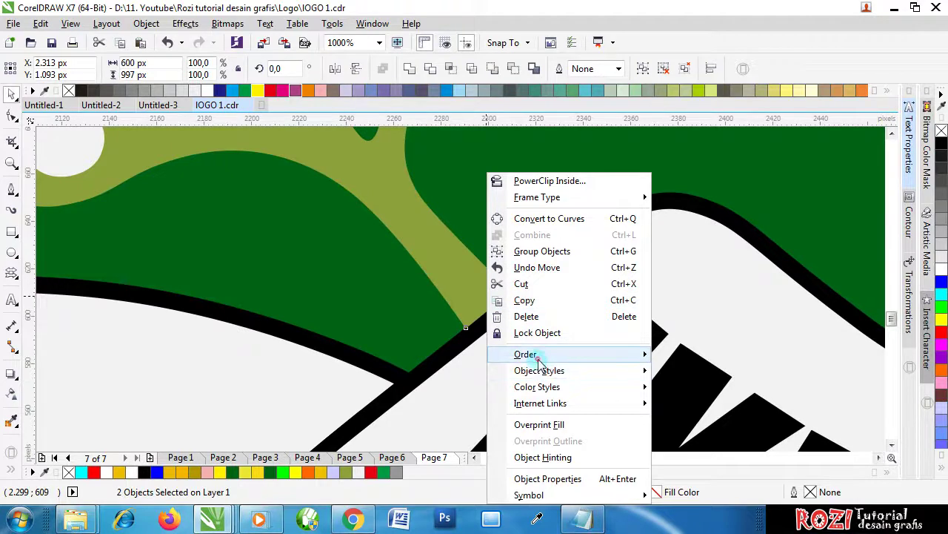
{"action": "mouse_move", "coordinate": [535, 356]}
{"action": "left_click", "coordinate": [704, 474]}
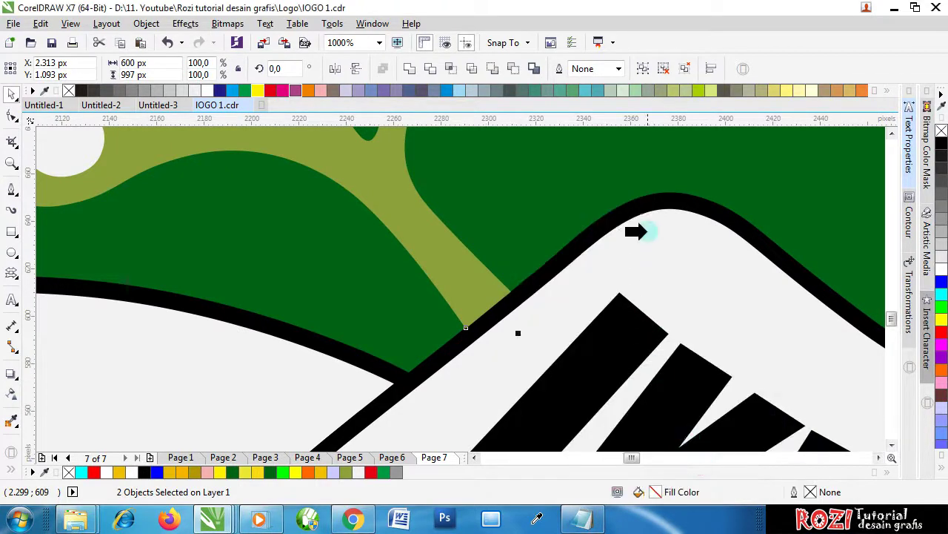
{"action": "left_click", "coordinate": [650, 206]}
{"action": "scroll", "coordinate": [420, 277], "scroll_direction": "down", "scroll_amount": 8}
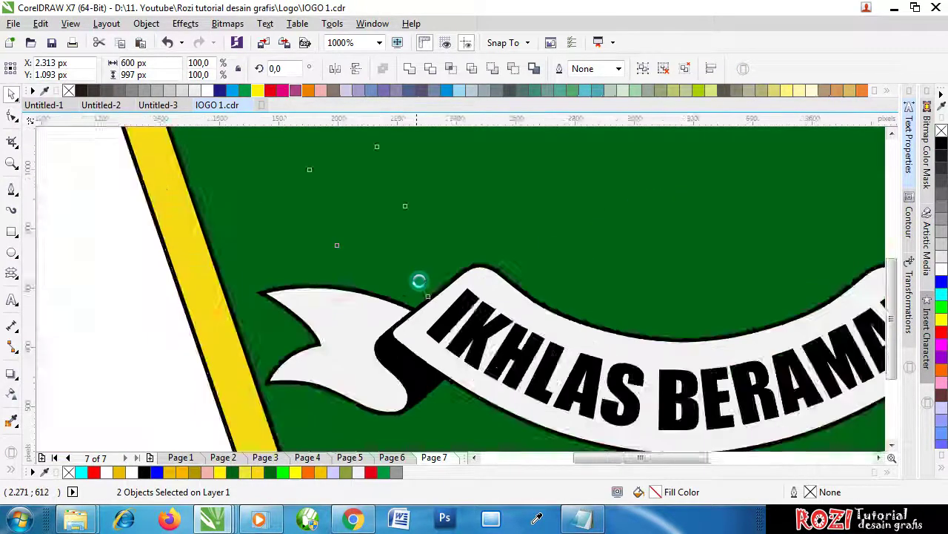
Ungroup the two-object group containing the ribbon, and group the cotton stem with its white flowers
{"action": "key", "text": "ctrl+g"}
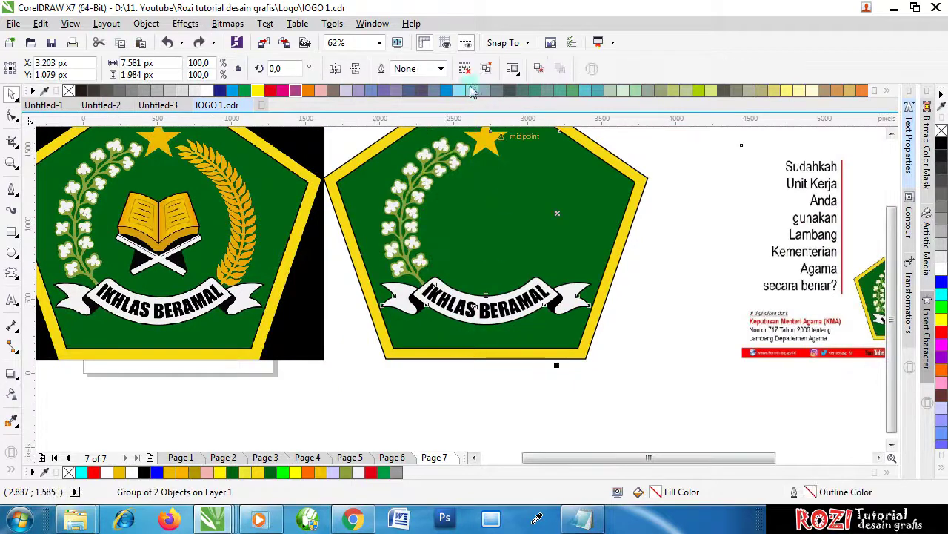
{"action": "key", "text": "Escape"}
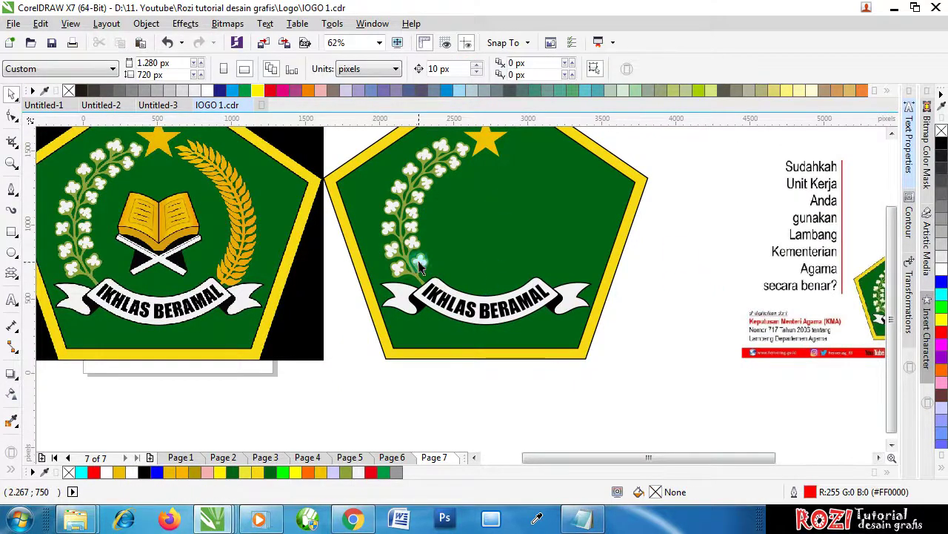
{"action": "mouse_move", "coordinate": [415, 275]}
{"action": "left_mouse_down"}
{"action": "mouse_move", "coordinate": [412, 282]}
{"action": "mouse_move", "coordinate": [421, 263]}
{"action": "mouse_move", "coordinate": [451, 263]}
{"action": "mouse_move", "coordinate": [423, 267]}
{"action": "mouse_move", "coordinate": [417, 278]}
{"action": "left_mouse_up"}
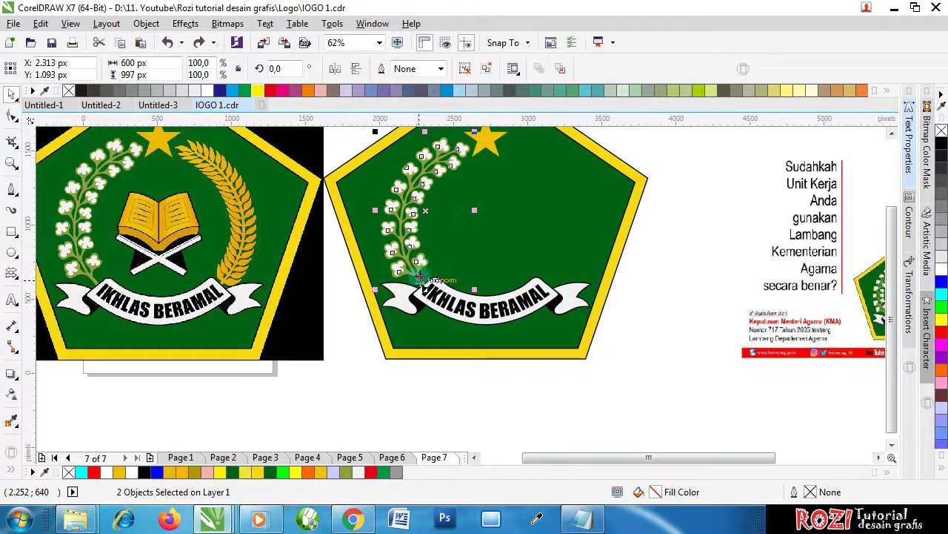
{"action": "key", "text": "ctrl+g"}
Try to reorder the cotton group behind the ribbon and undo the change
{"action": "right_click", "coordinate": [422, 273]}
{"action": "mouse_move", "coordinate": [458, 356]}
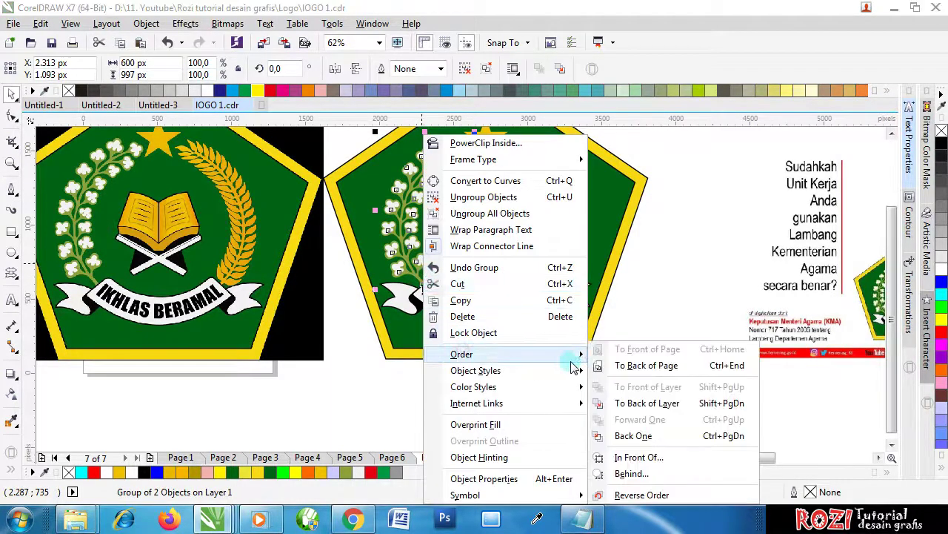
{"action": "left_click", "coordinate": [631, 456]}
{"action": "left_click", "coordinate": [487, 315]}
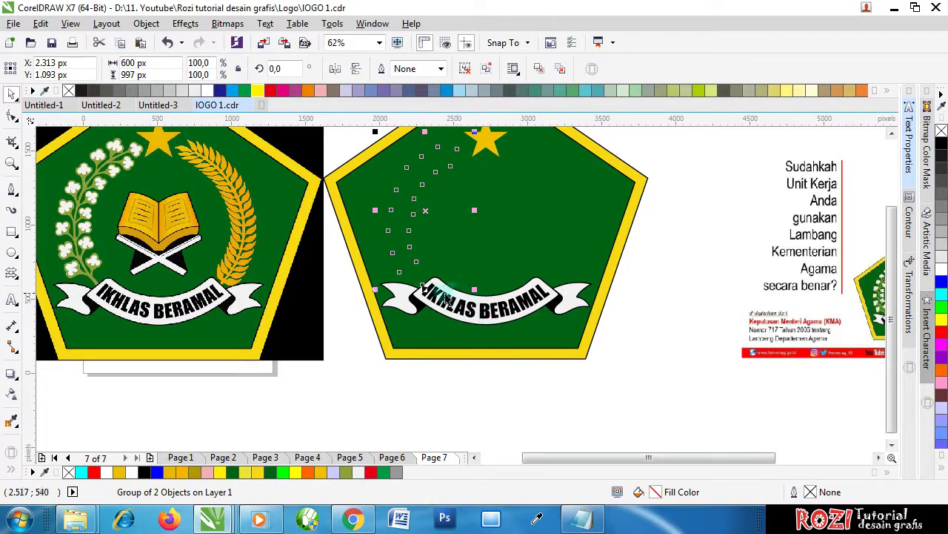
{"action": "scroll", "coordinate": [429, 296], "scroll_direction": "up", "scroll_amount": 4}
{"action": "left_click", "coordinate": [419, 349]}
{"action": "scroll", "coordinate": [418, 348], "scroll_direction": "down", "scroll_amount": 2}
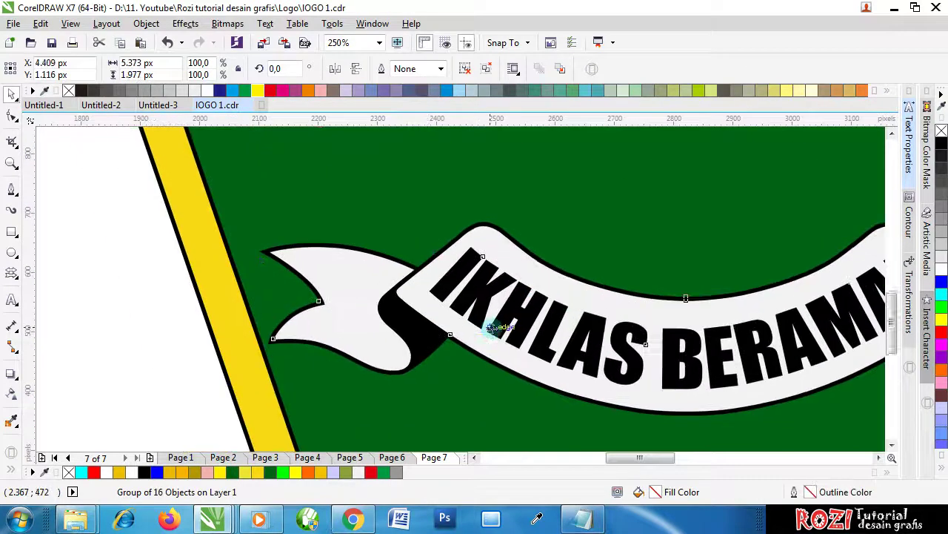
{"action": "key", "text": "ctrl+z"}
{"action": "scroll", "coordinate": [438, 333], "scroll_direction": "down", "scroll_amount": 5}
Select parts of the vector logo's ribbon to check how they are grouped, and deselect them
{"action": "left_click", "coordinate": [506, 382]}
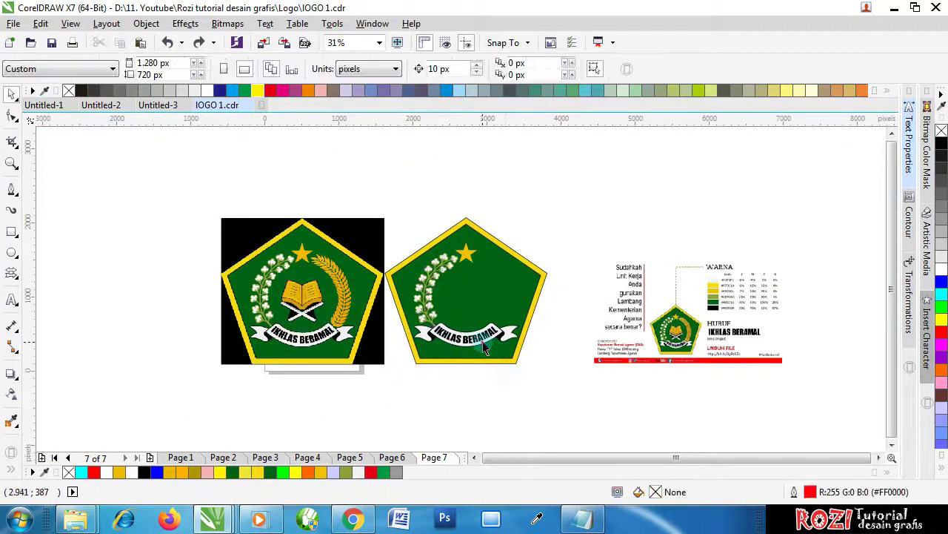
{"action": "left_click", "coordinate": [489, 343]}
{"action": "left_click", "coordinate": [508, 194]}
{"action": "left_click", "coordinate": [477, 346]}
{"action": "left_click", "coordinate": [456, 370]}
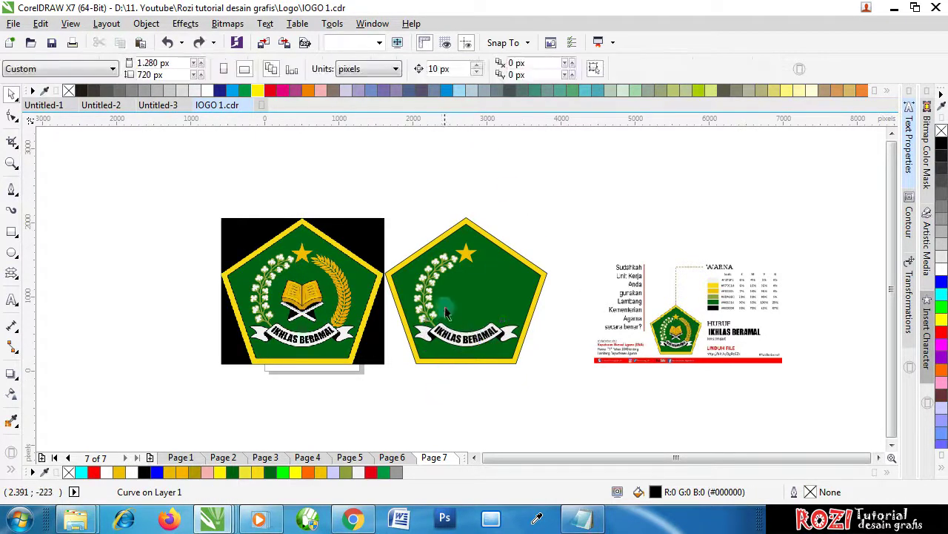
Select the group of cotton stem and flowers on the vector logo and order it behind the ribbon
{"action": "left_click", "coordinate": [445, 298]}
{"action": "scroll", "coordinate": [446, 294], "scroll_direction": "up", "scroll_amount": 5}
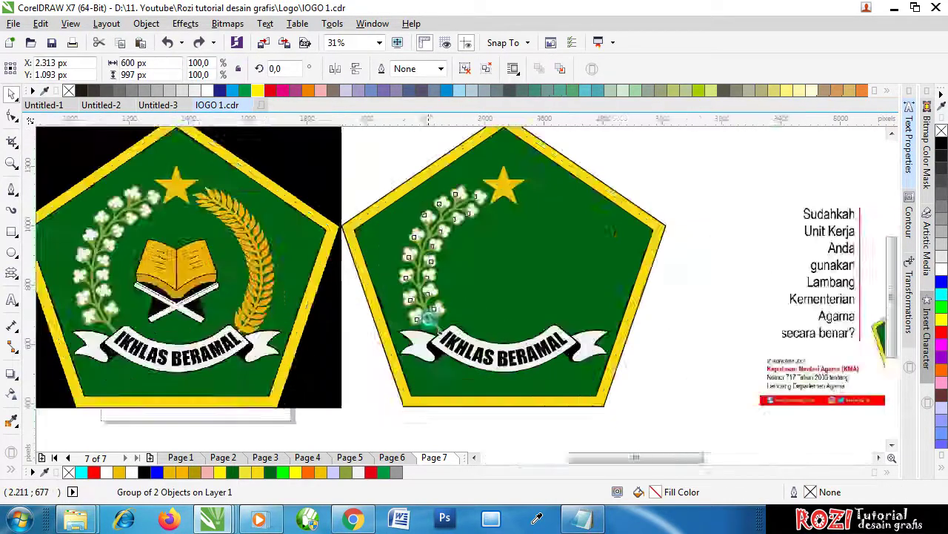
{"action": "right_click", "coordinate": [433, 305]}
{"action": "mouse_move", "coordinate": [493, 353]}
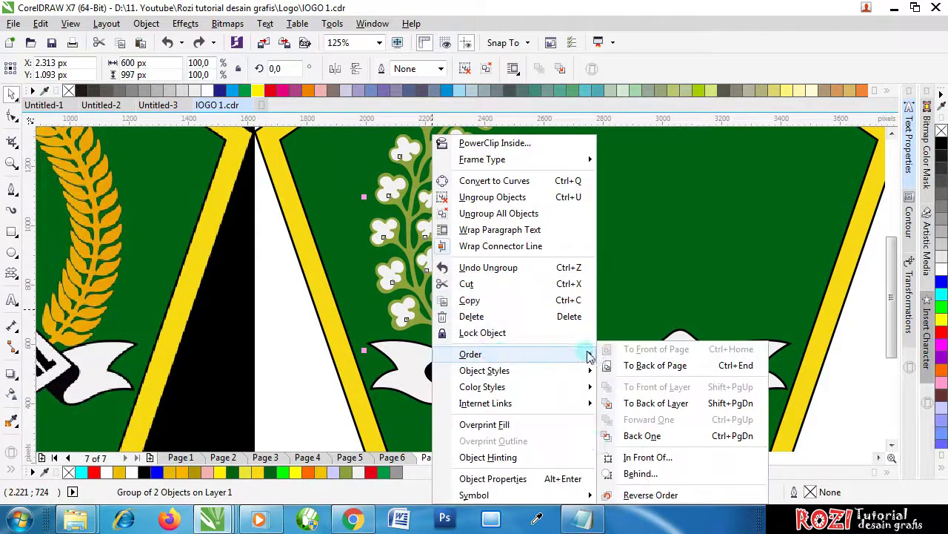
{"action": "left_click", "coordinate": [630, 470]}
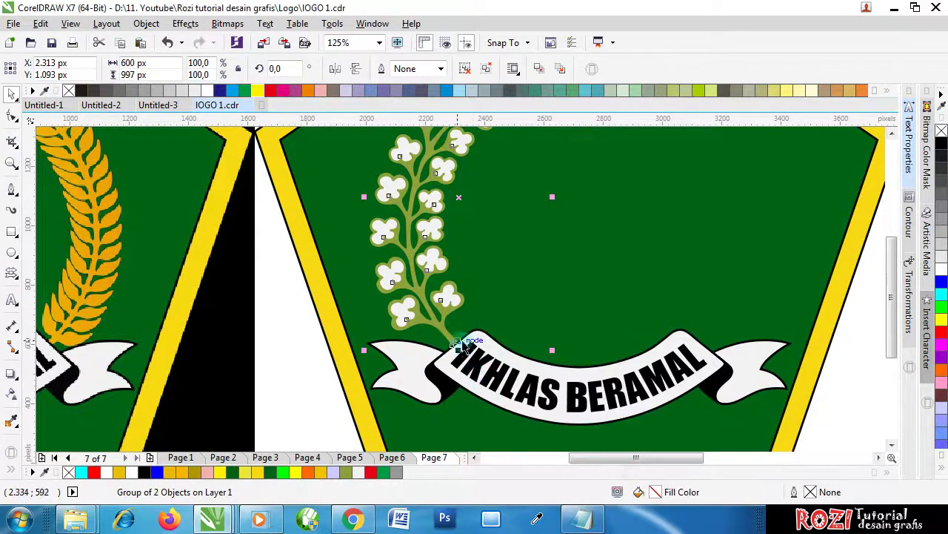
Reorder the cotton group so the stem's lower end sits behind the ribbon's black outline
{"action": "scroll", "coordinate": [462, 345], "scroll_direction": "up", "scroll_amount": 10}
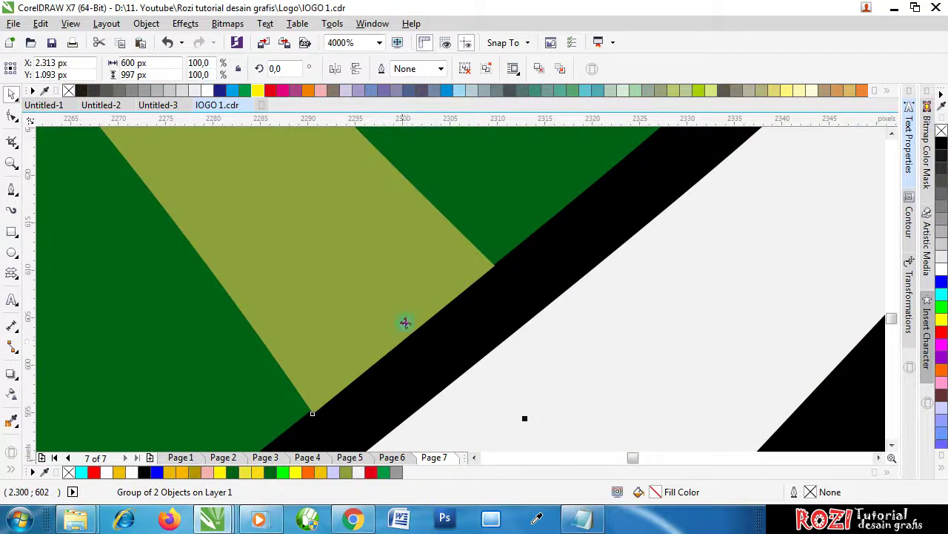
{"action": "left_click_drag", "start_coordinate": [403, 283], "coordinate": [411, 243]}
{"action": "key", "text": "ctrl+z"}
{"action": "right_click", "coordinate": [384, 321]}
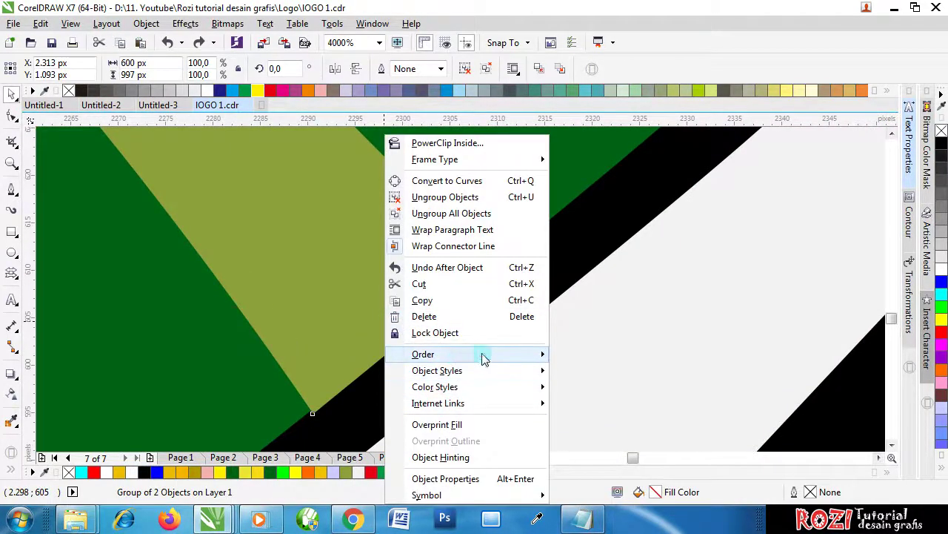
{"action": "mouse_move", "coordinate": [482, 356]}
{"action": "left_click", "coordinate": [582, 458]}
{"action": "left_click", "coordinate": [570, 272]}
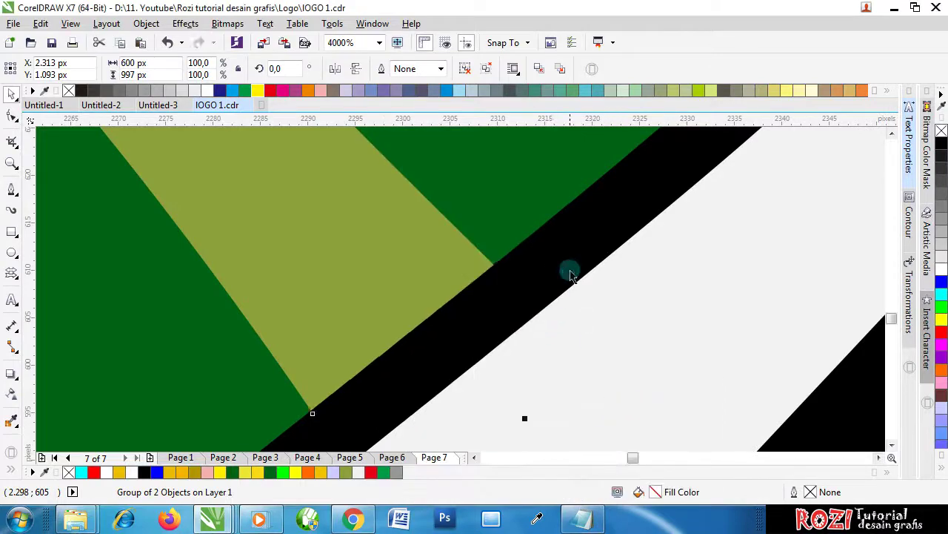
Compare the cotton flowers and the stem's junction with the ribbon on the vector logo against the bitmap original, deselecting the group
{"action": "scroll", "coordinate": [396, 331], "scroll_direction": "down", "scroll_amount": 3}
{"action": "scroll", "coordinate": [415, 329], "scroll_direction": "down", "scroll_amount": 3}
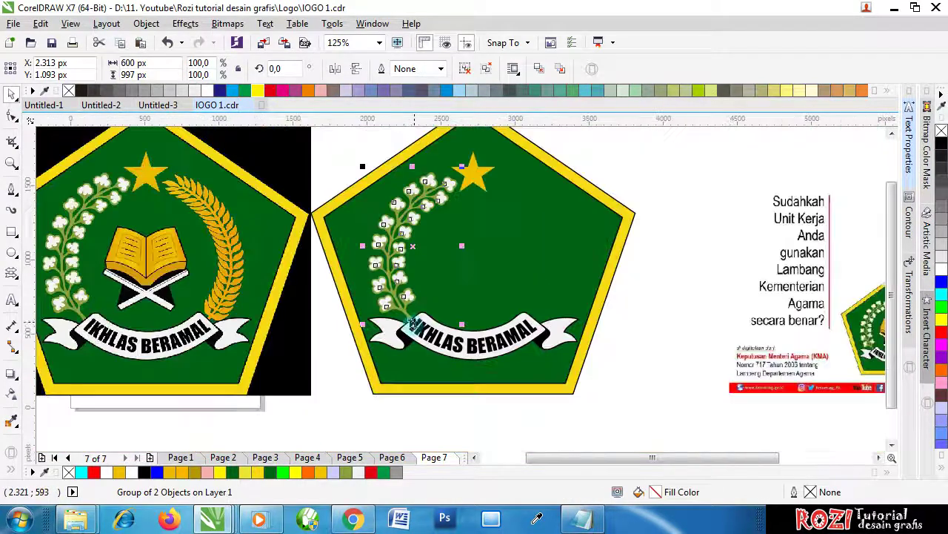
{"action": "scroll", "coordinate": [412, 326], "scroll_direction": "up", "scroll_amount": 1}
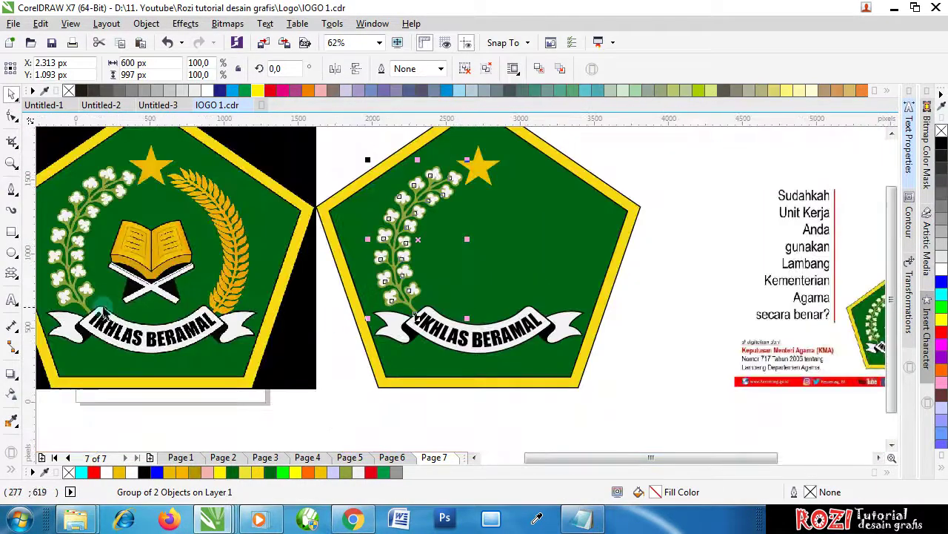
{"action": "scroll", "coordinate": [96, 308], "scroll_direction": "up", "scroll_amount": 4}
{"action": "scroll", "coordinate": [190, 352], "scroll_direction": "down", "scroll_amount": 4}
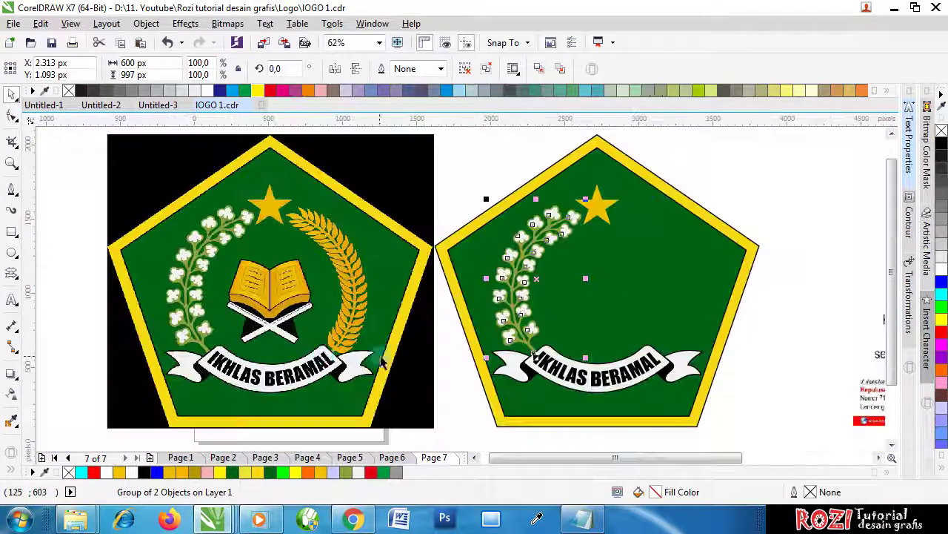
{"action": "scroll", "coordinate": [511, 348], "scroll_direction": "up", "scroll_amount": 4}
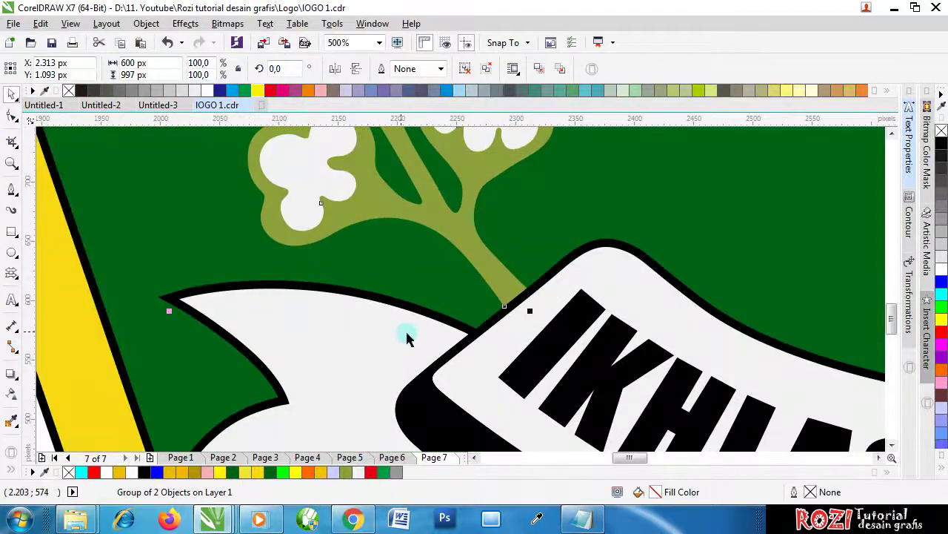
{"action": "scroll", "coordinate": [461, 335], "scroll_direction": "down", "scroll_amount": 6}
{"action": "left_click", "coordinate": [682, 279]}
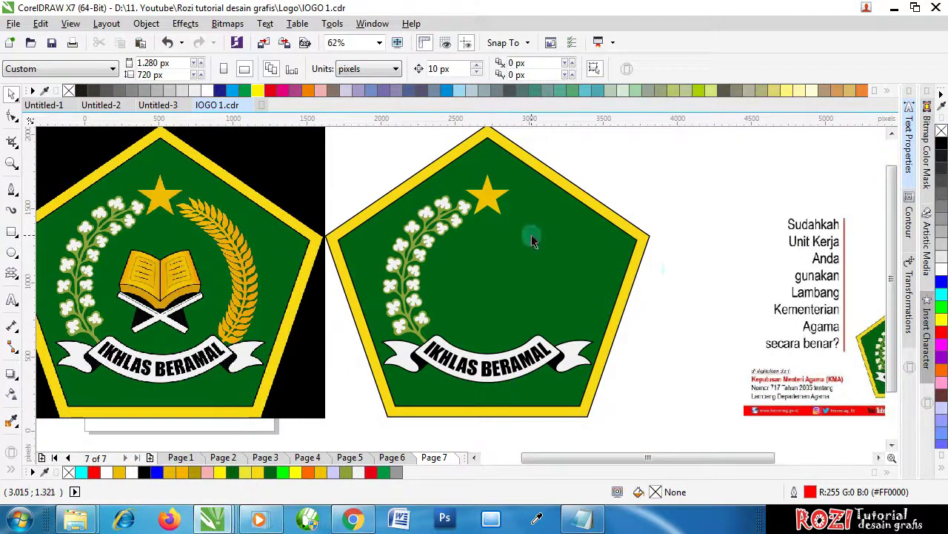
{"action": "scroll", "coordinate": [423, 297], "scroll_direction": "up", "scroll_amount": 3}
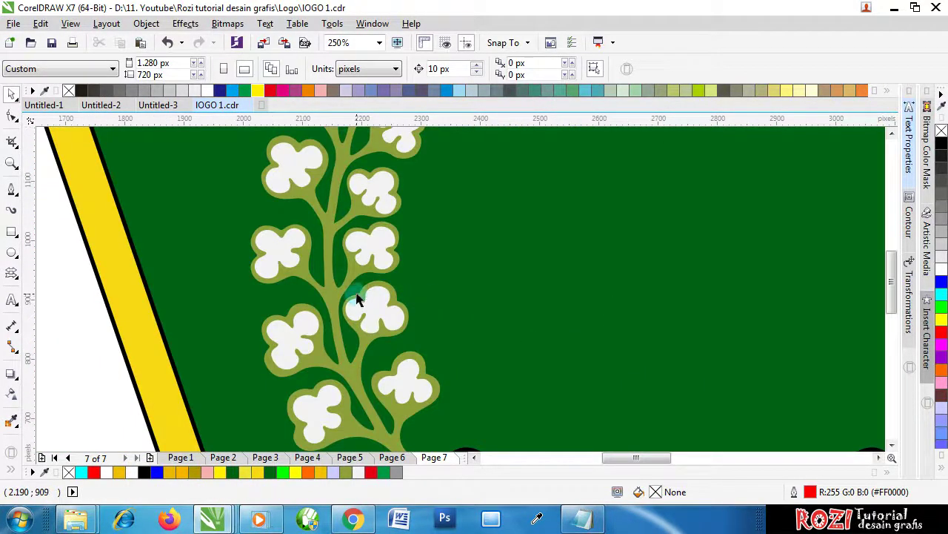
{"action": "scroll", "coordinate": [413, 297], "scroll_direction": "down", "scroll_amount": 3}
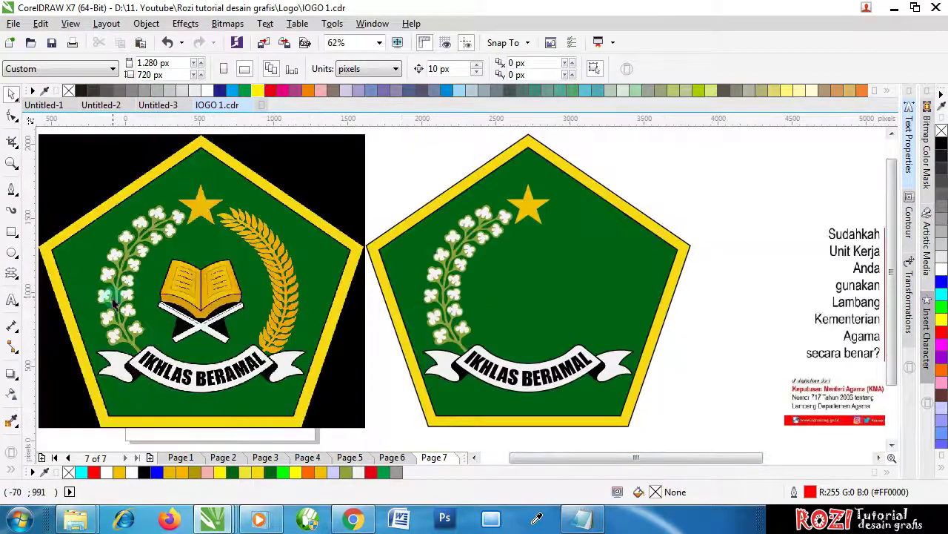
{"action": "scroll", "coordinate": [167, 296], "scroll_direction": "up", "scroll_amount": 3}
{"action": "scroll", "coordinate": [196, 315], "scroll_direction": "down", "scroll_amount": 3}
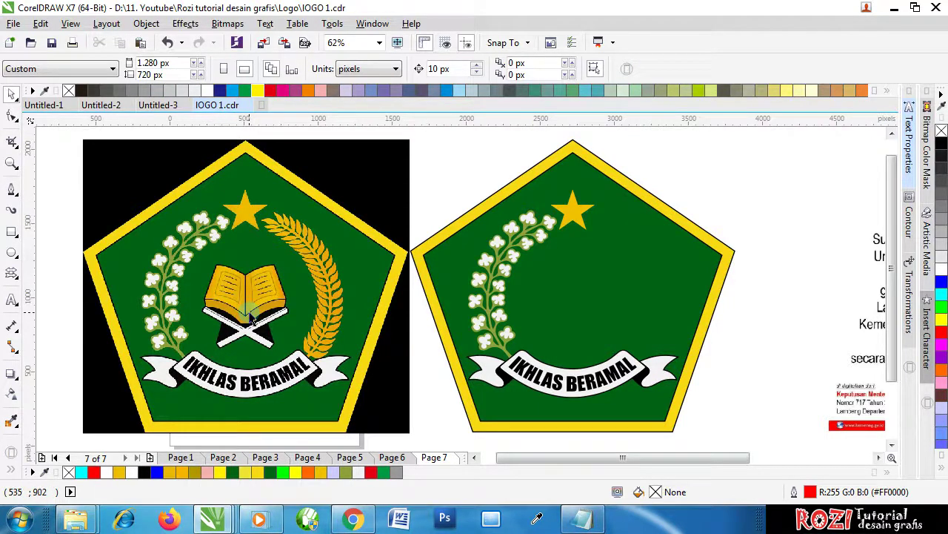
{"action": "left_click_drag", "start_coordinate": [595, 458], "coordinate": [589, 460]}
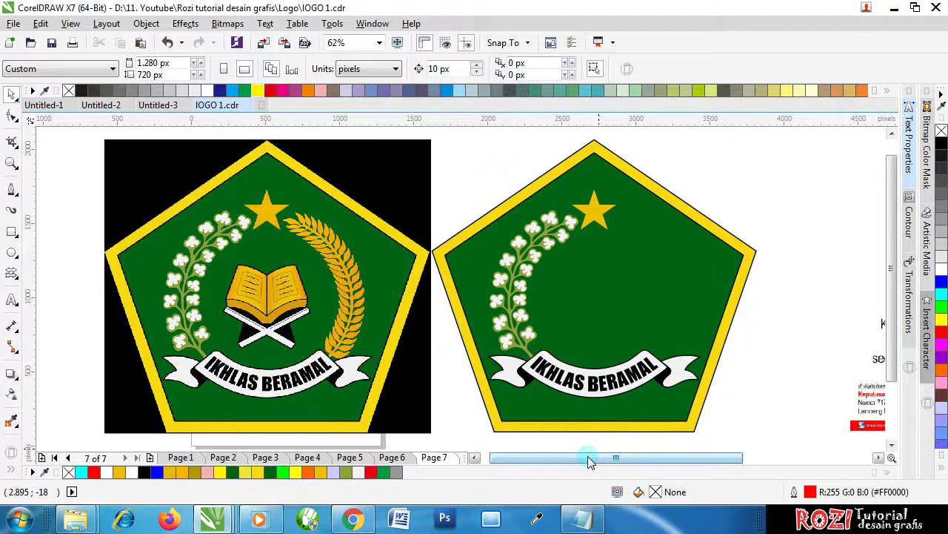